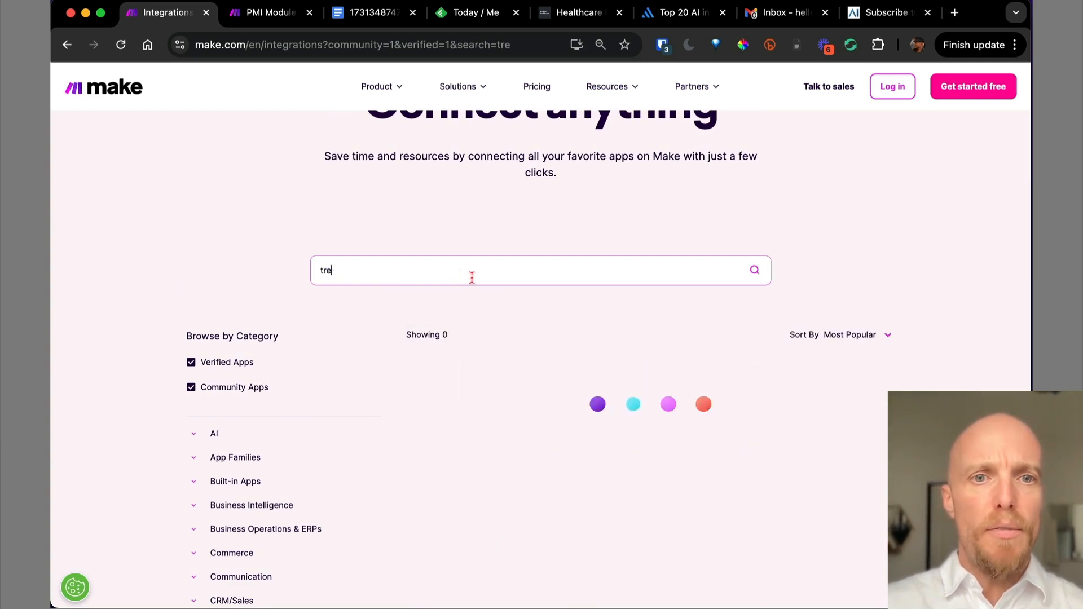
Browse the Trello integration's modules, connectable apps and templates, then return to the PMI Module scenario.
click(446, 384)
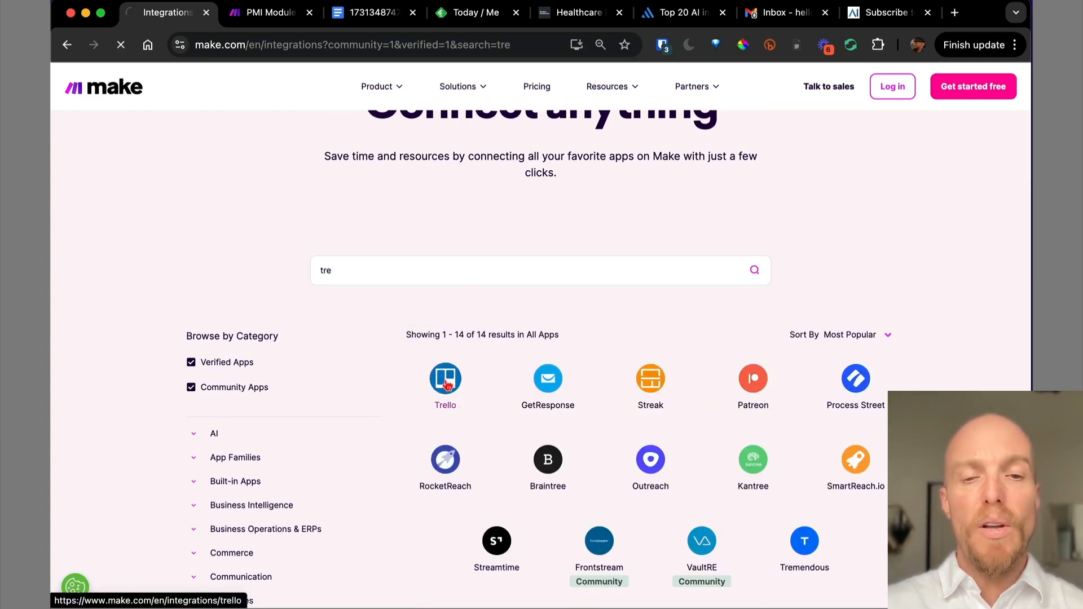
scroll(445, 382, down, 5)
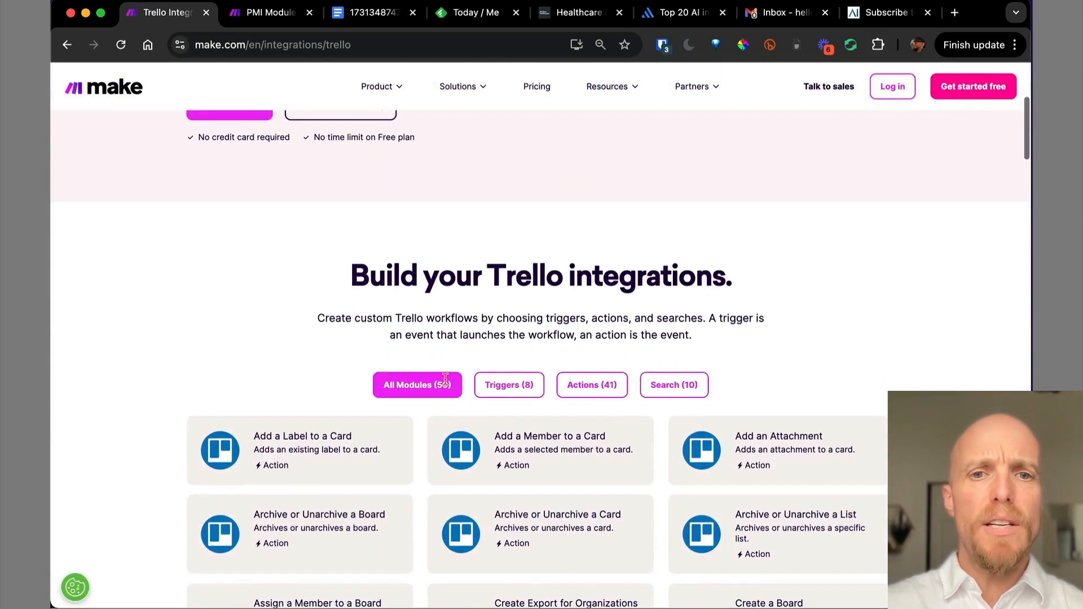
scroll(446, 382, down, 5)
scroll(445, 382, up, 2)
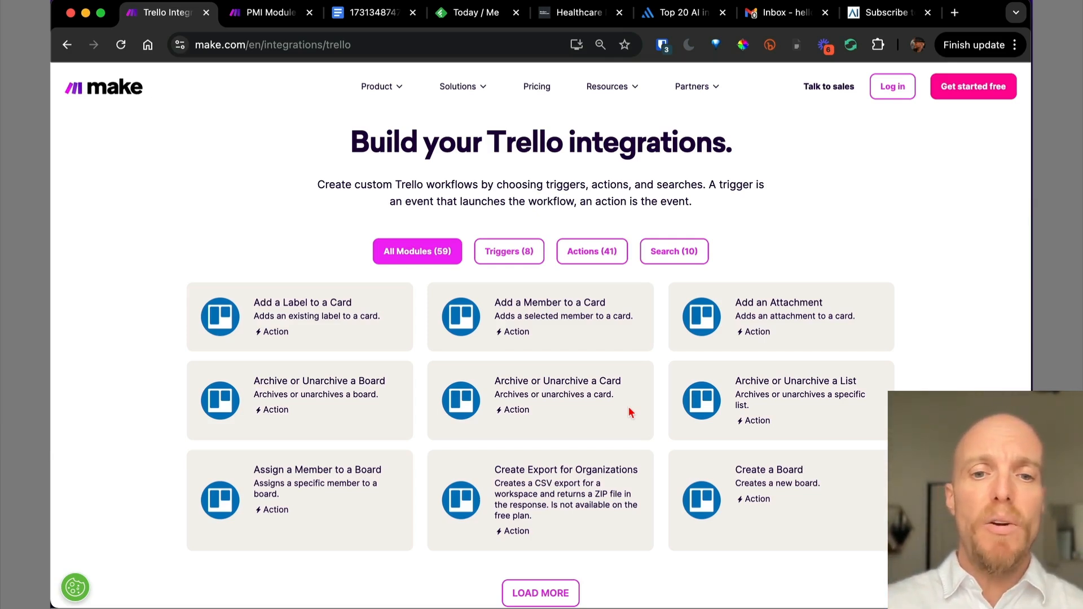
scroll(631, 412, down, 3)
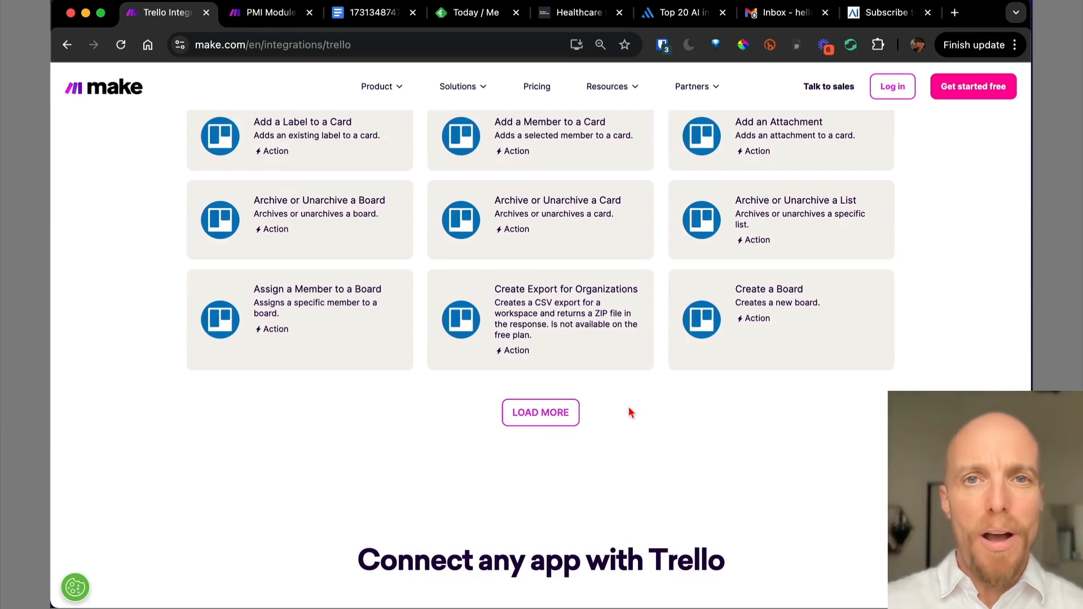
scroll(630, 412, down, 5)
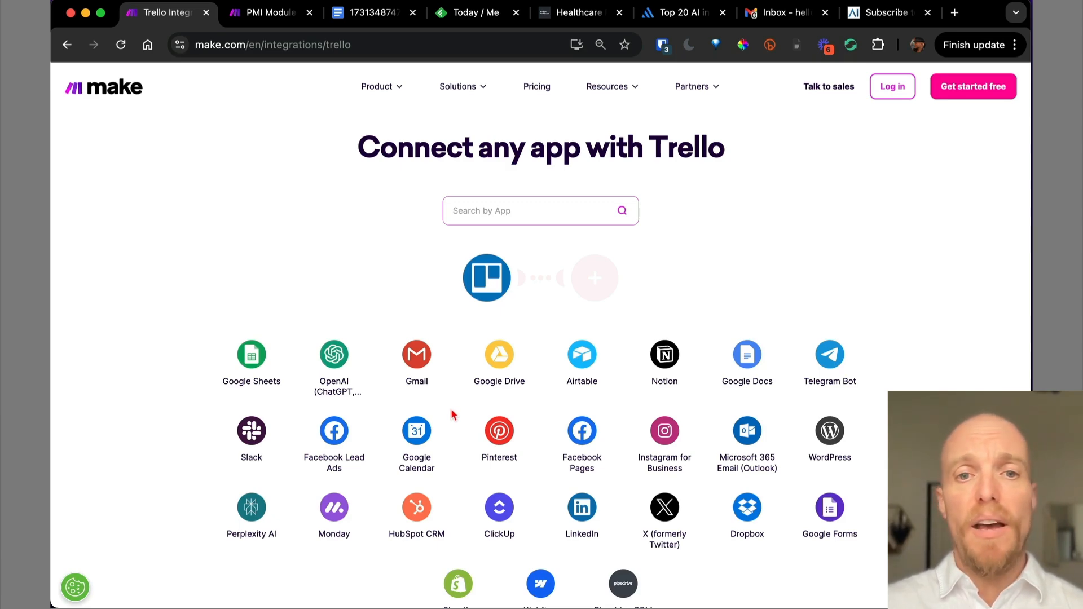
scroll(452, 415, down, 8)
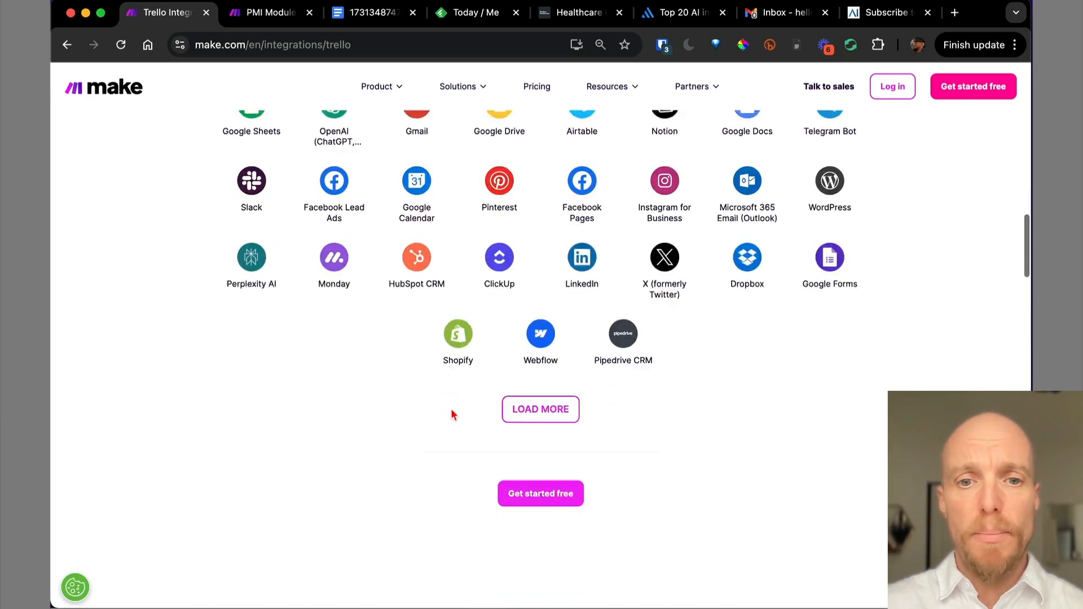
scroll(453, 414, down, 6)
scroll(449, 421, up, 2)
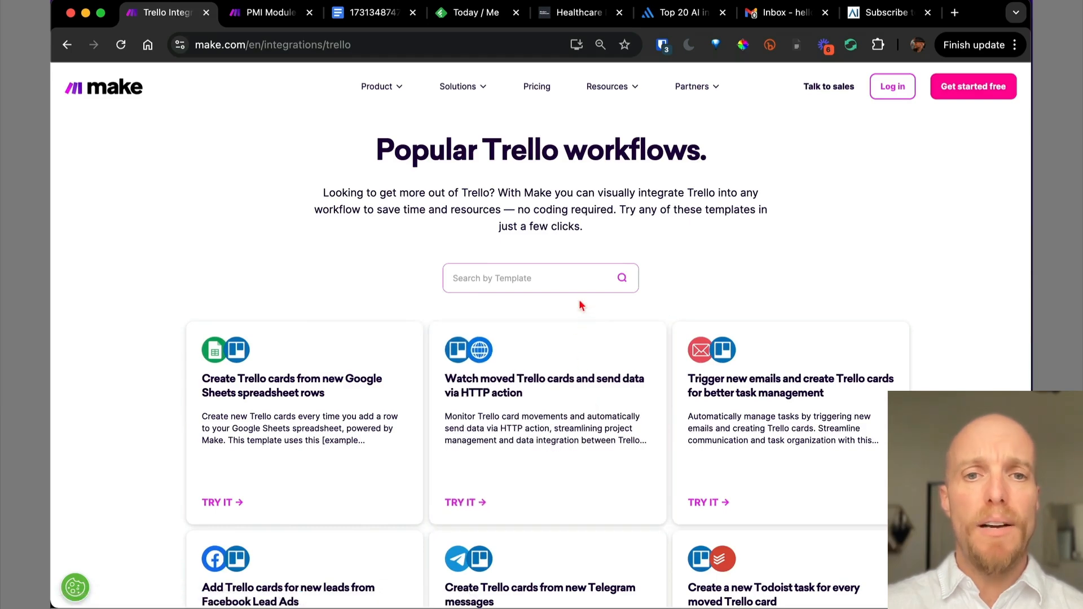
scroll(581, 306, down, 3)
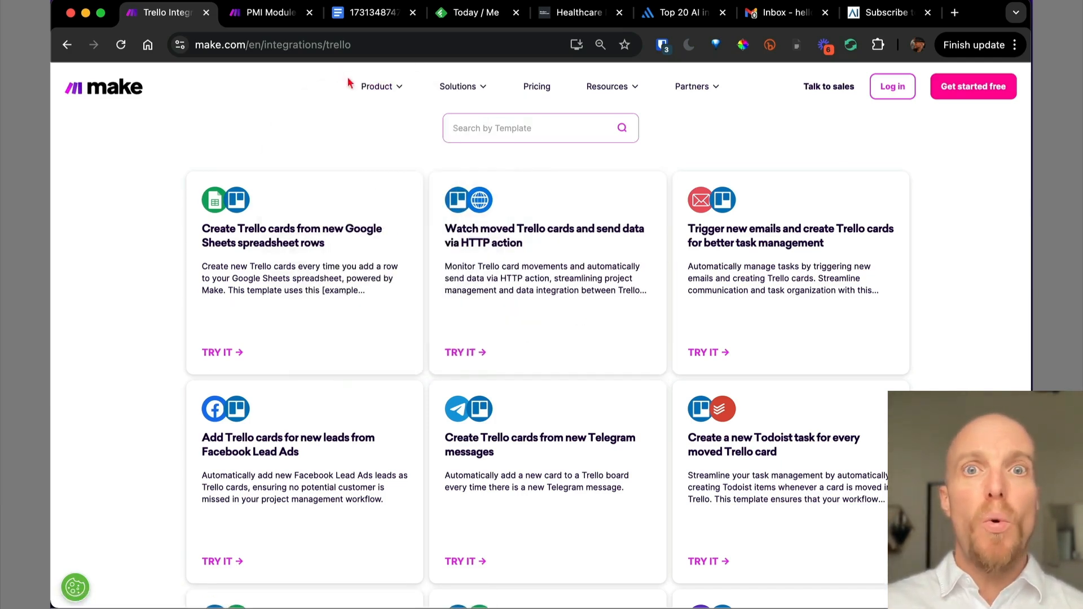
click(271, 17)
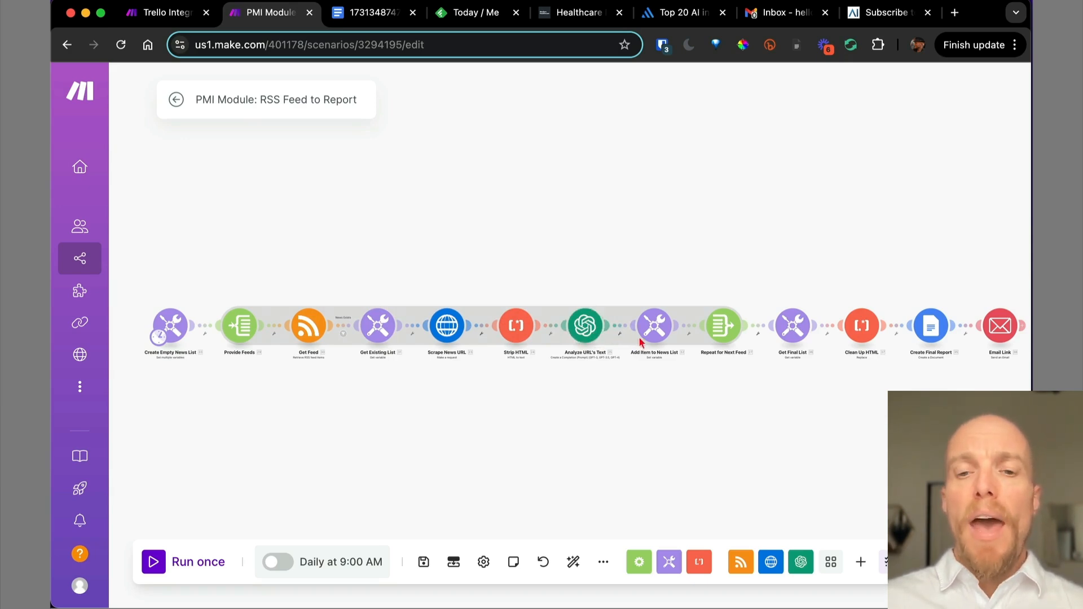
drag(800, 285, 669, 276)
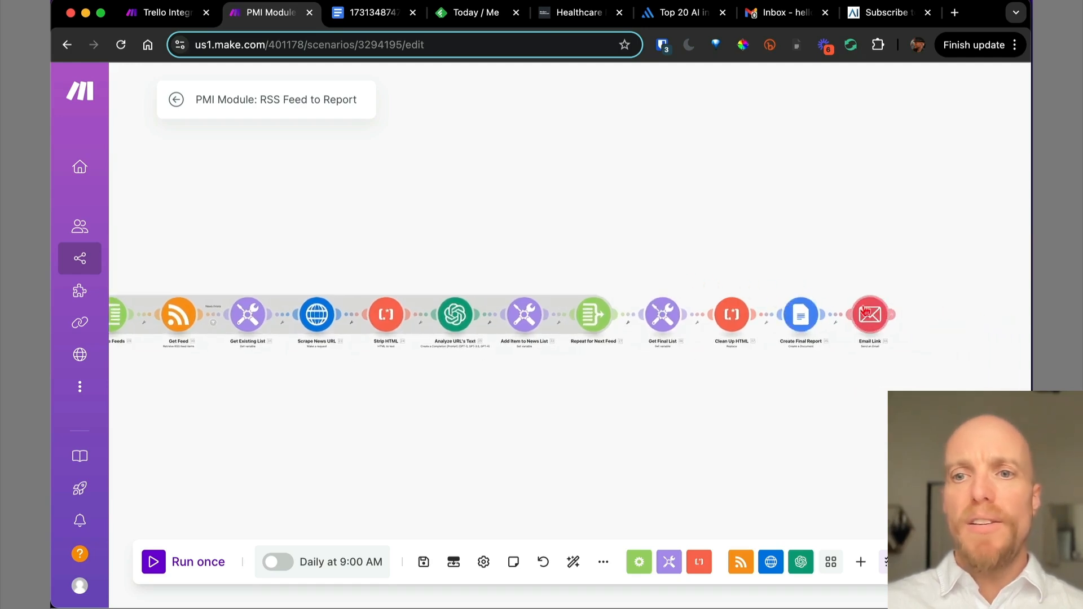
drag(546, 242, 667, 254)
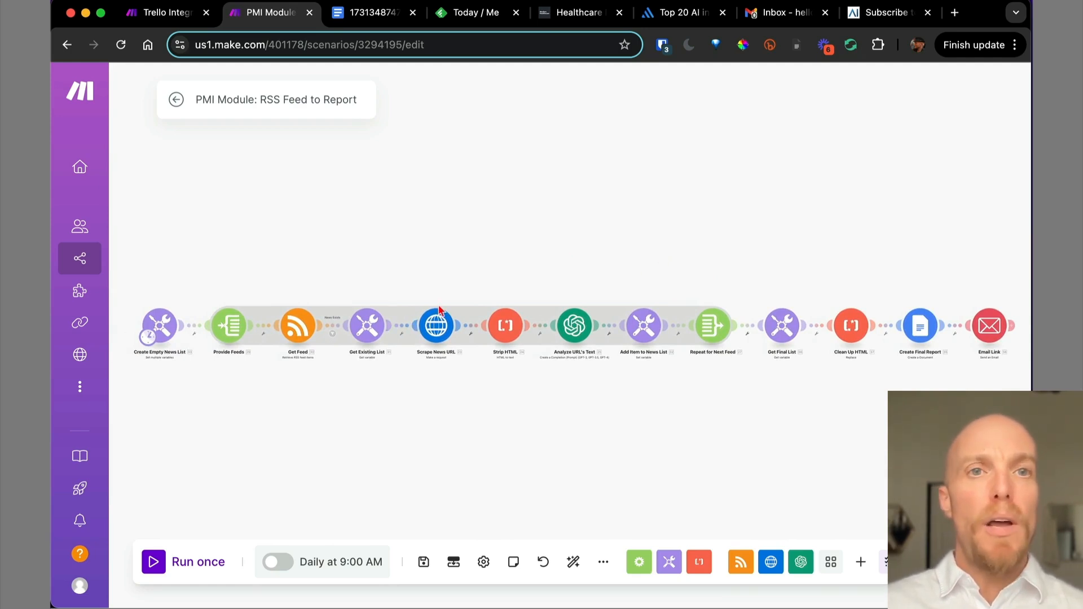
Bring up the Final Report for 2024/11/11 document and scroll through its articles.
click(373, 17)
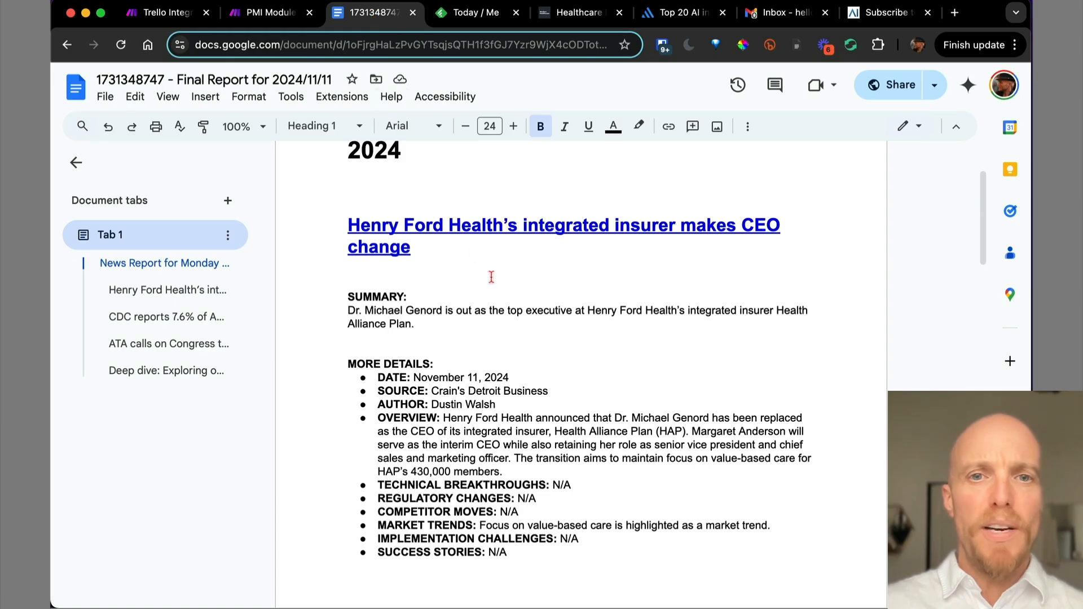
scroll(499, 292, up, 3)
scroll(499, 292, down, 2)
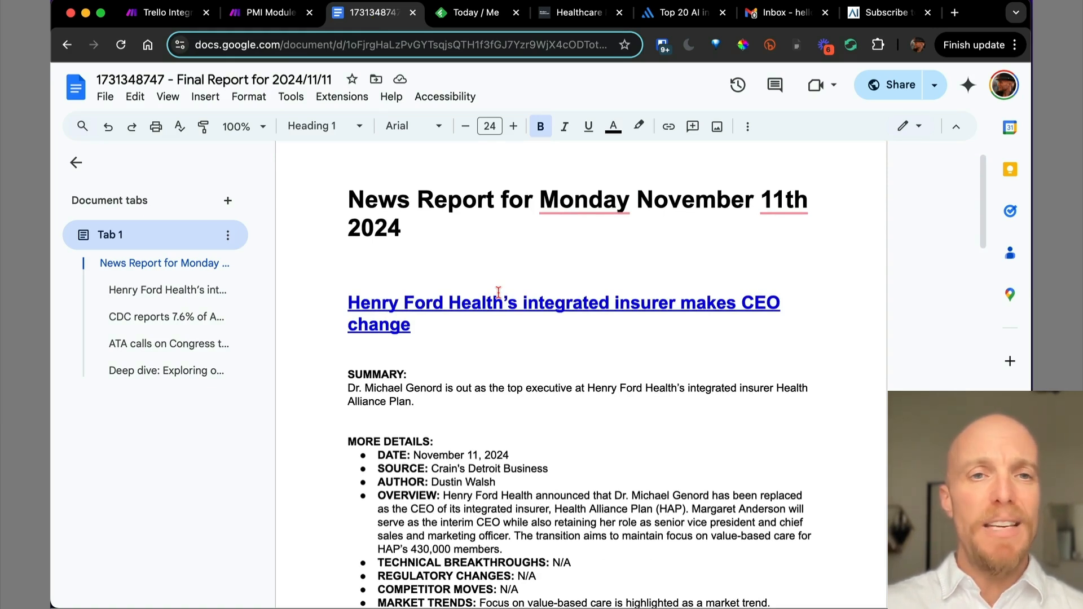
scroll(499, 292, down, 3)
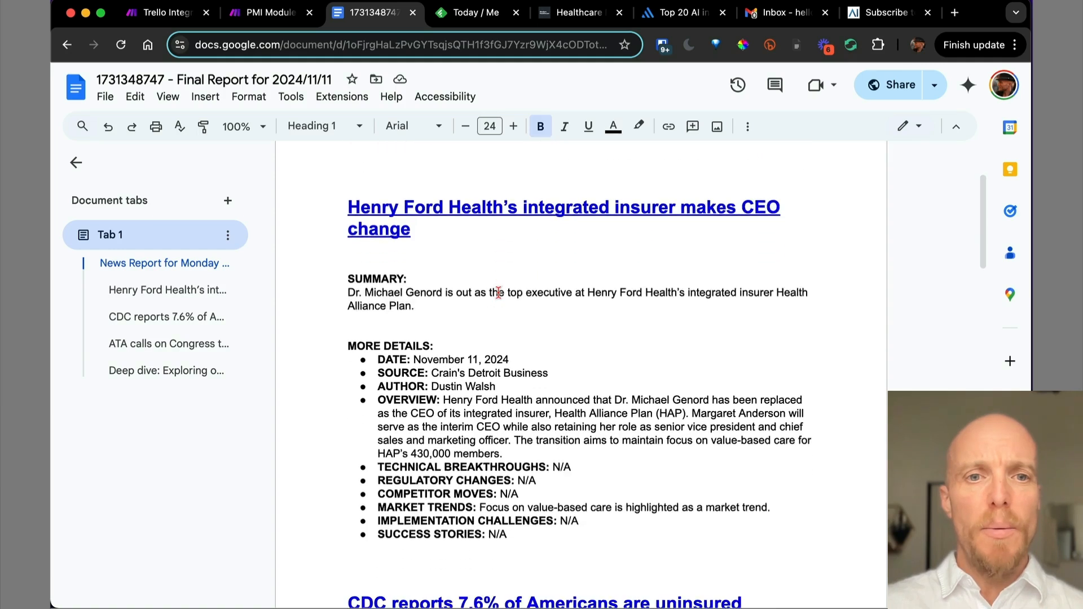
scroll(497, 299, up, 1)
scroll(495, 304, up, 1)
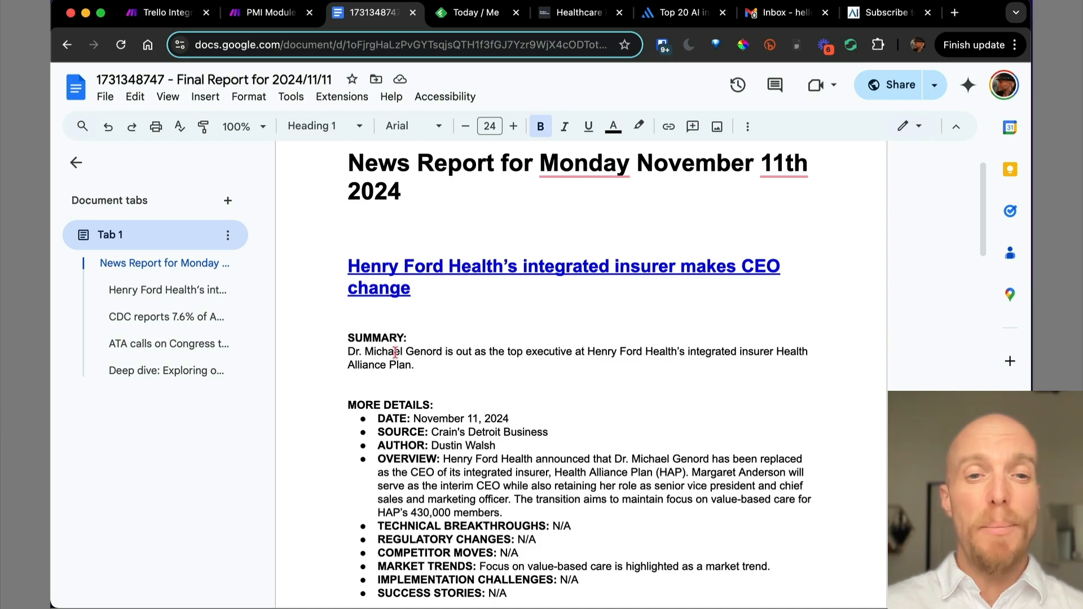
Highlight the first article's summary, its details, and the N/A under Technical Breakthroughs.
drag(417, 366, 349, 355)
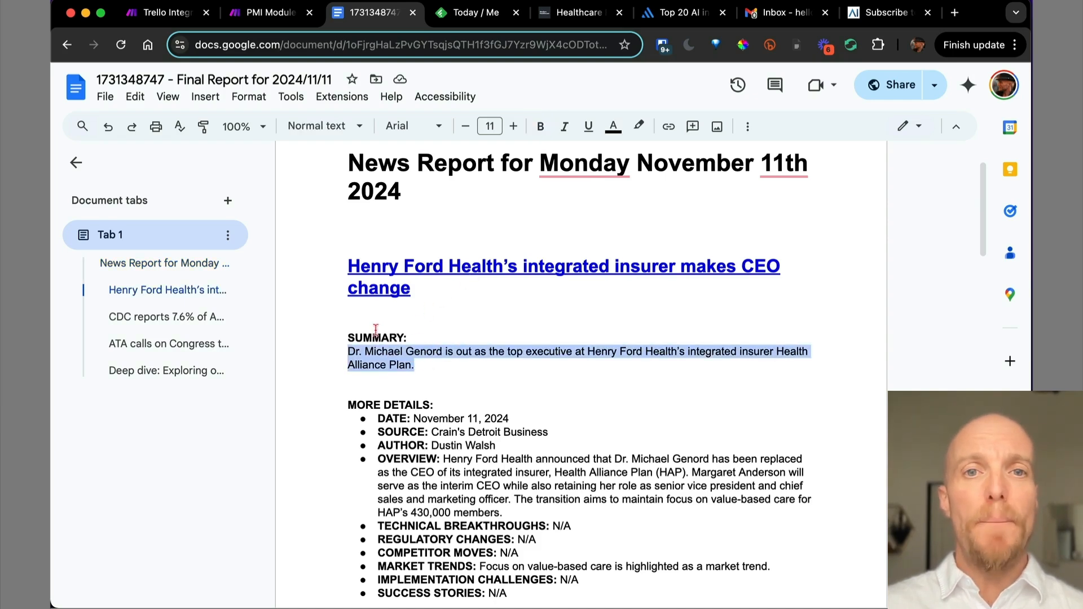
scroll(446, 374, down, 3)
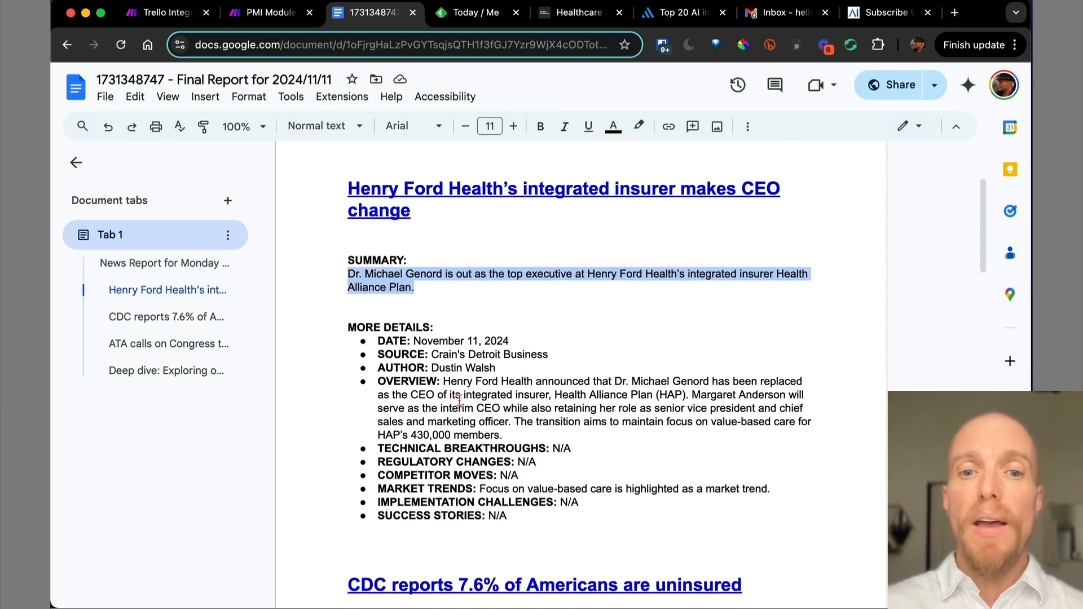
drag(515, 515, 368, 346)
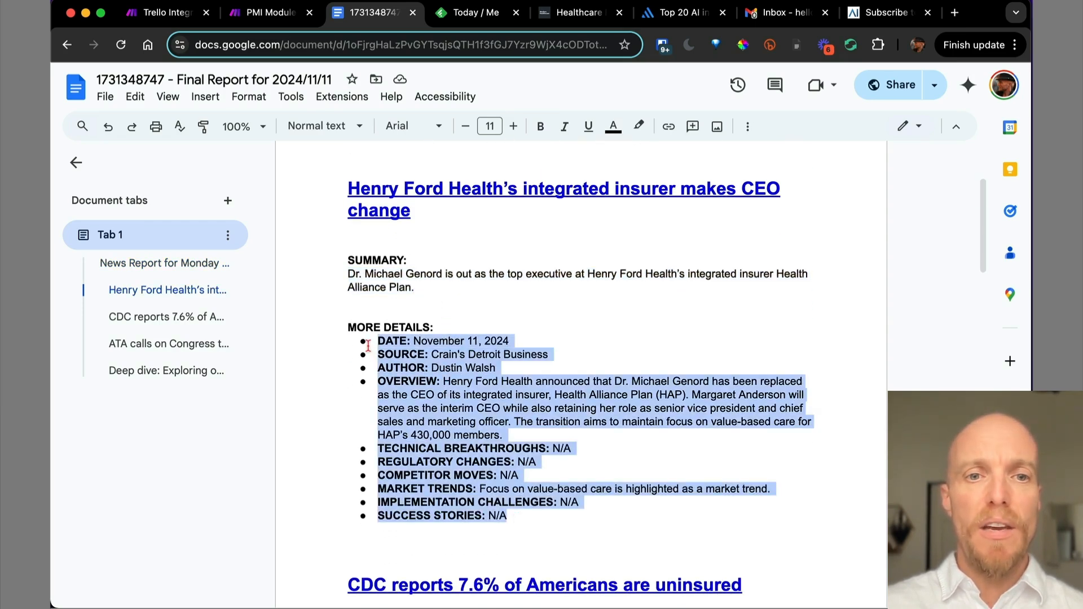
scroll(367, 345, down, 4)
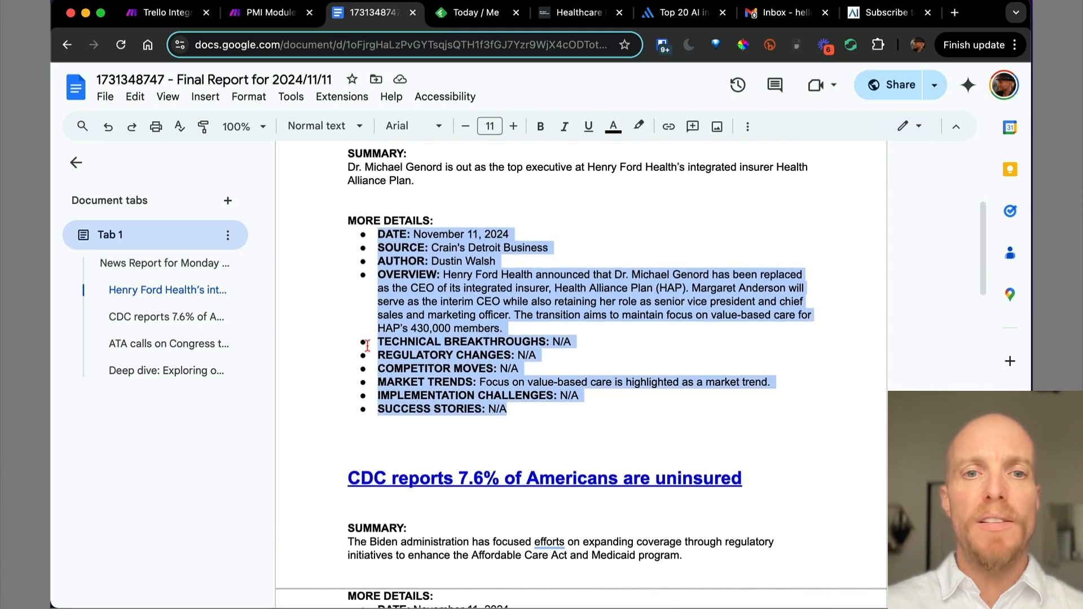
scroll(367, 345, down, 9)
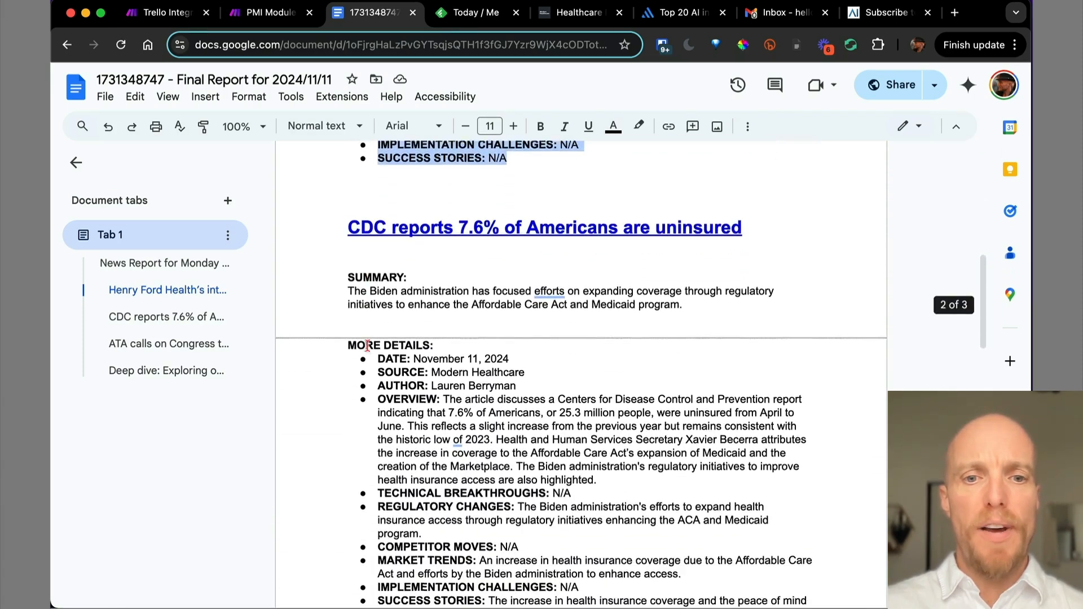
scroll(367, 345, up, 1)
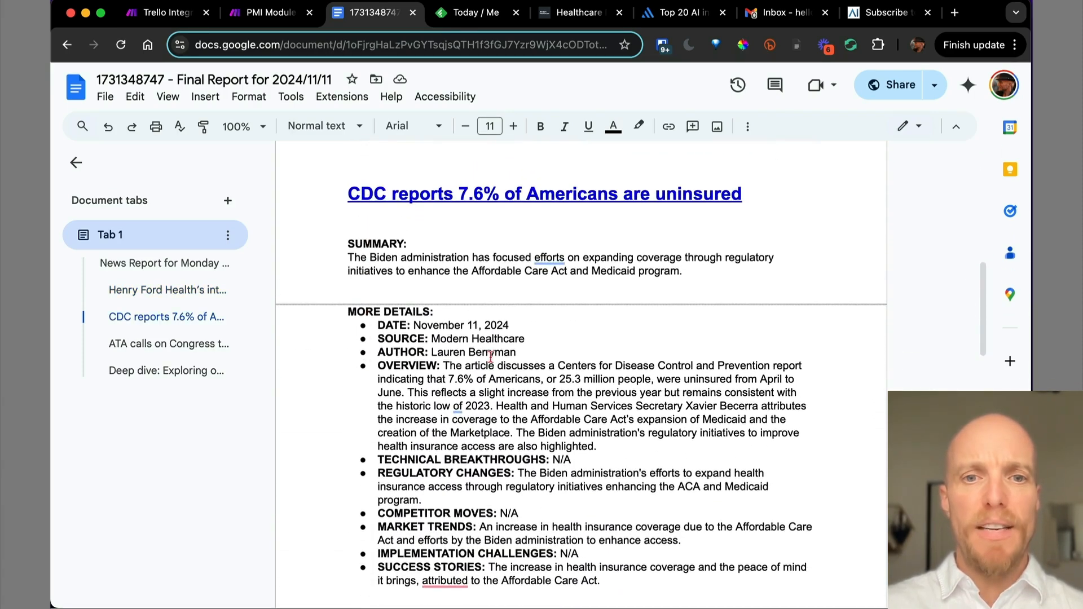
drag(556, 461, 577, 461)
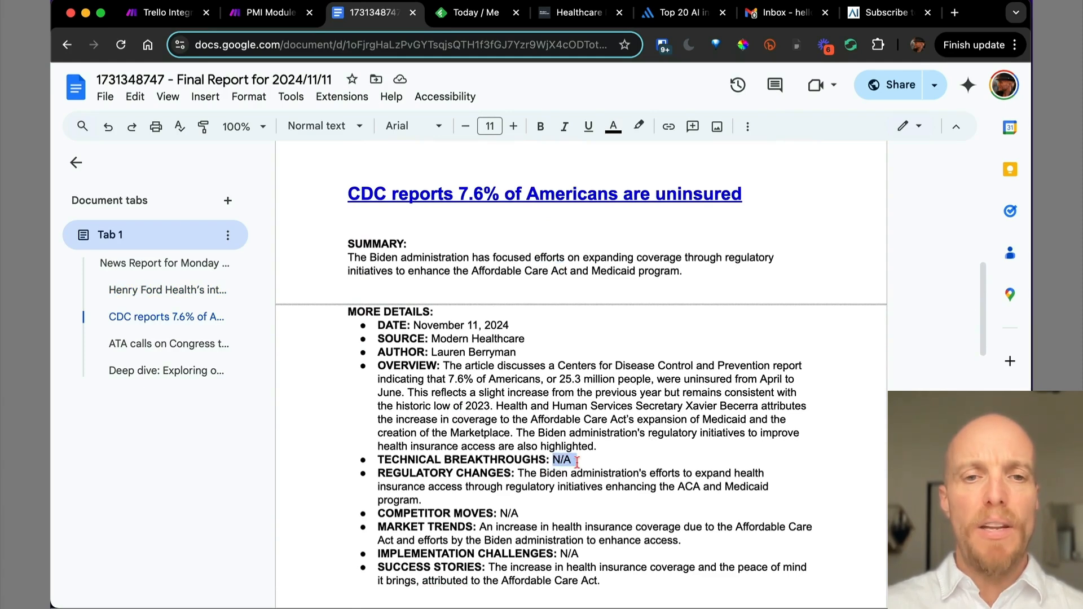
scroll(577, 461, down, 3)
scroll(577, 461, up, 7)
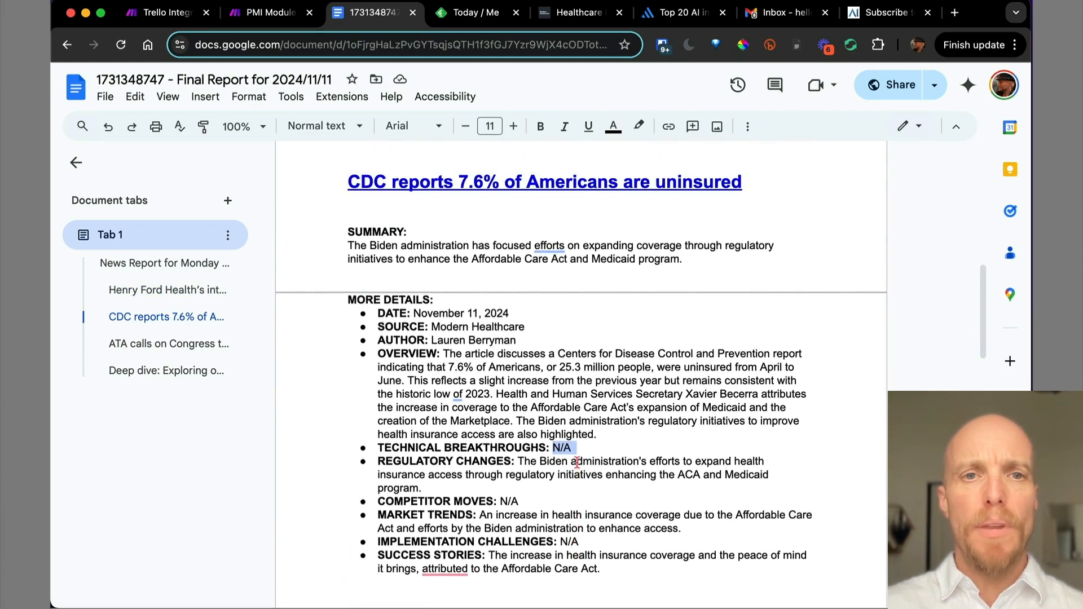
scroll(577, 461, up, 8)
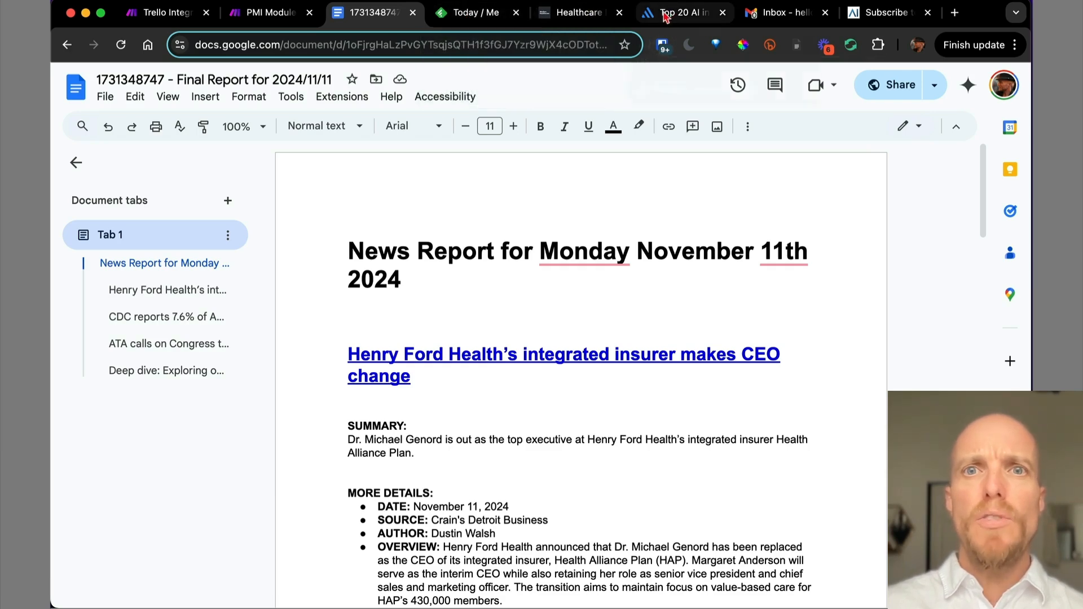
Revisit Modern Healthcare's RSS feeds page from the search results, ending on FeedSpot's Top 20 AI list.
click(581, 12)
click(69, 47)
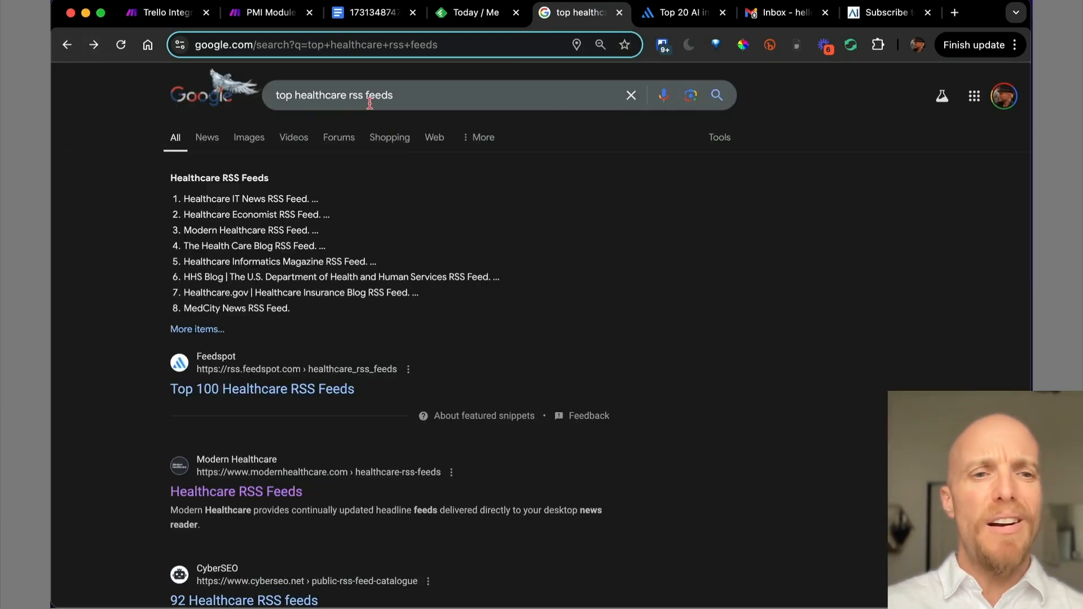
click(255, 495)
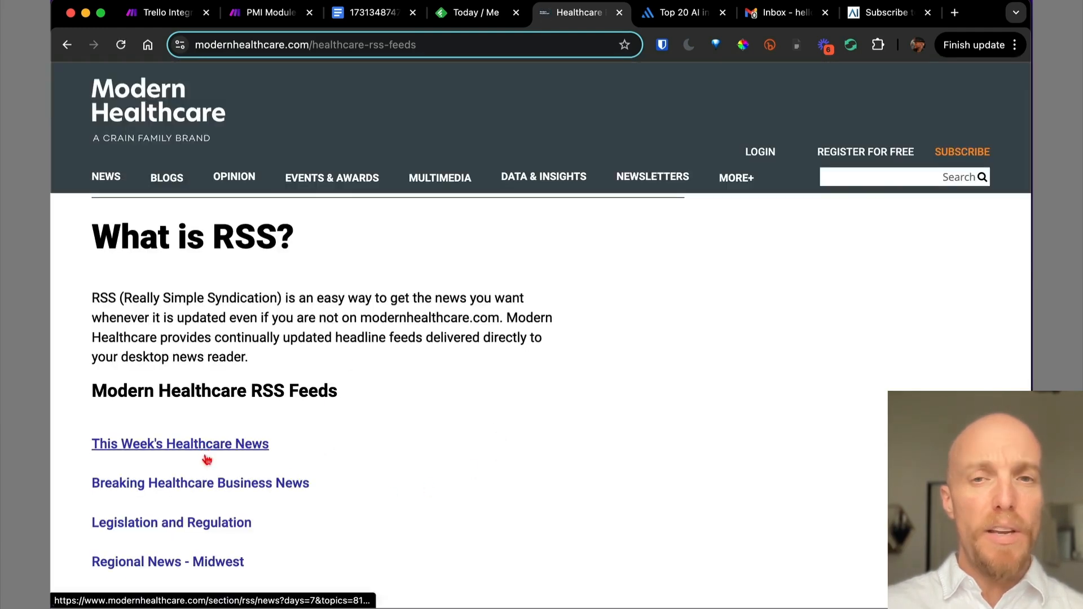
click(669, 17)
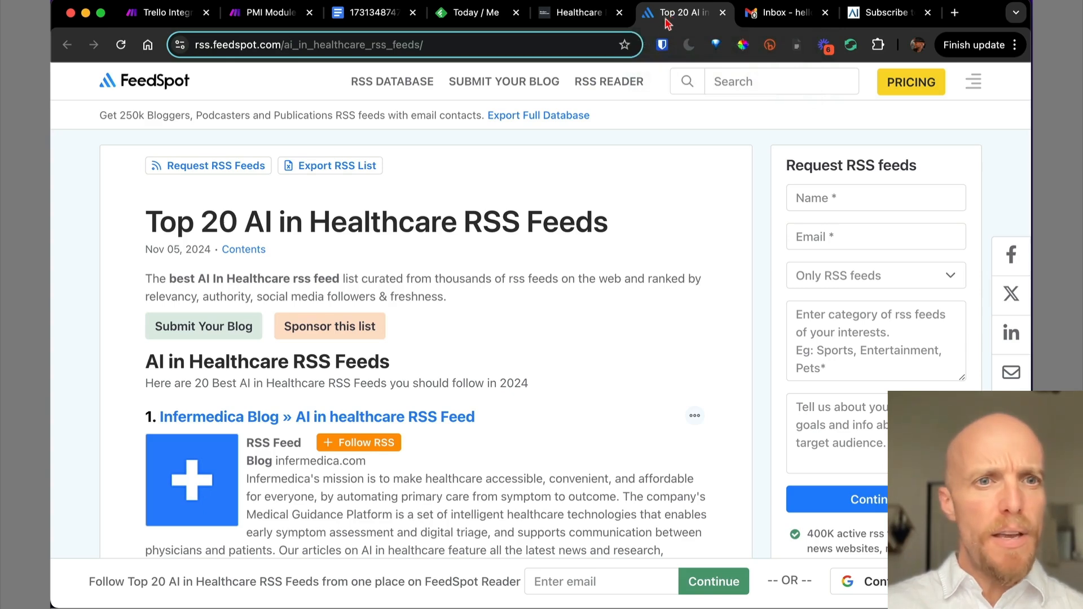
Scroll the FeedSpot AI in Healthcare list, check a feed's link options, then go to Feedly Today.
scroll(605, 319, down, 2)
scroll(605, 320, down, 5)
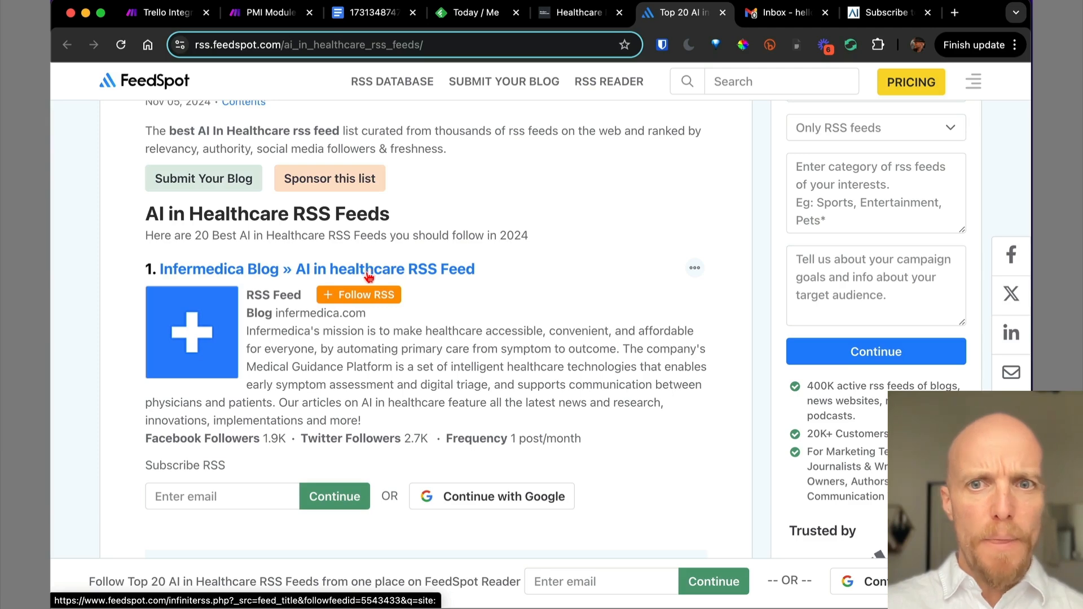
right_click(360, 300)
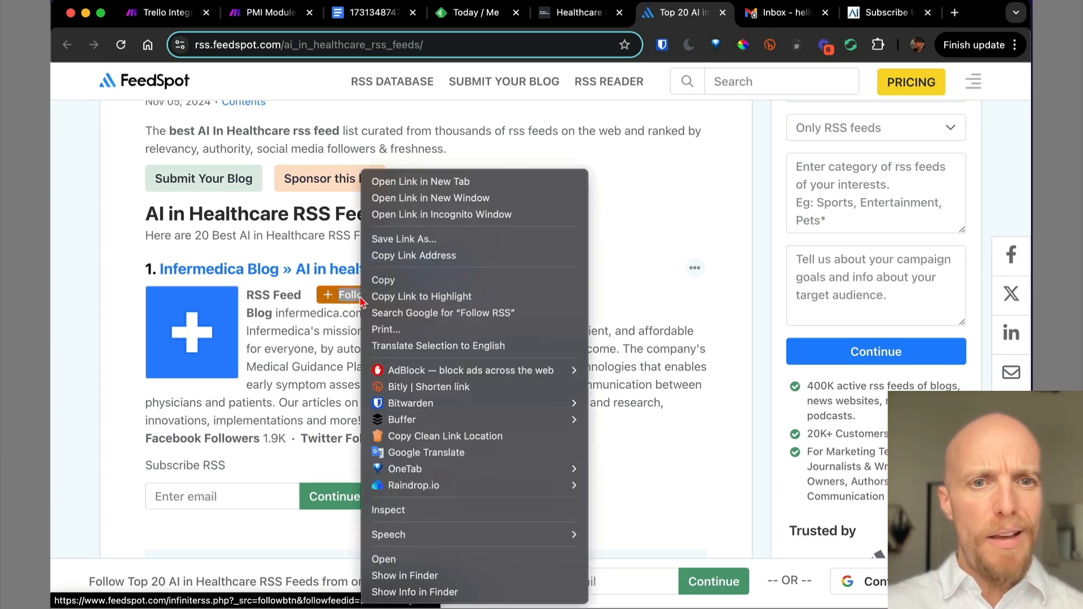
click(346, 346)
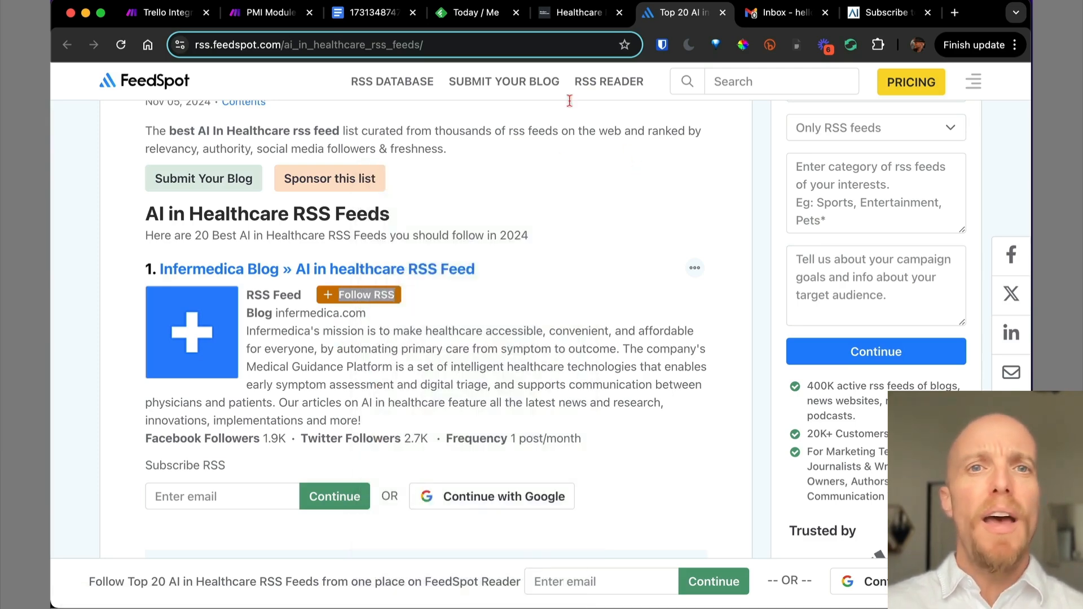
click(476, 15)
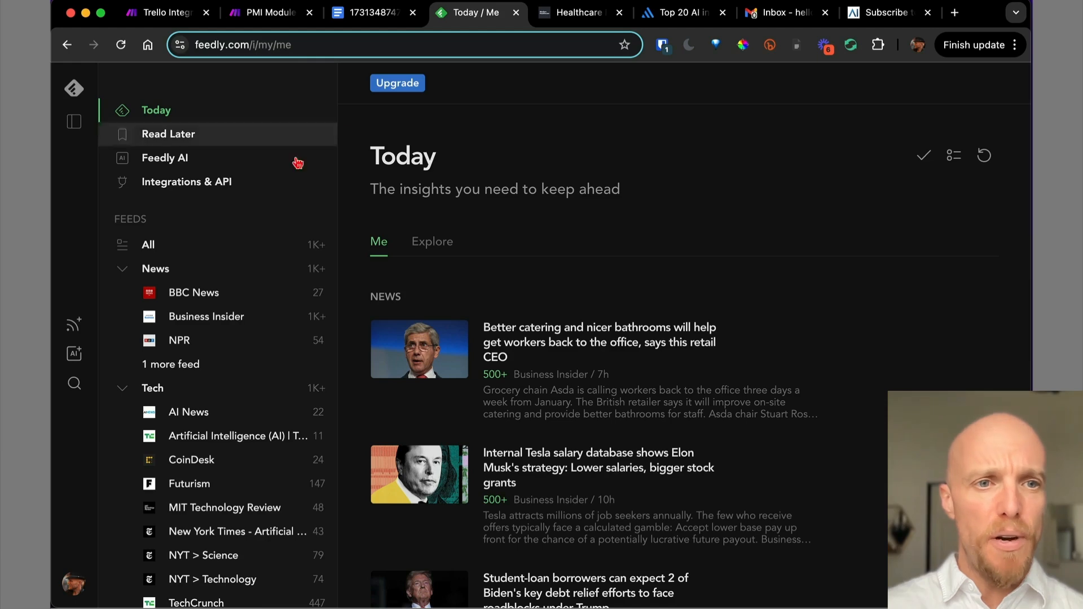
Open the Tech folder and search Feedly's new-source finder for 'healthcare'.
scroll(234, 354, down, 5)
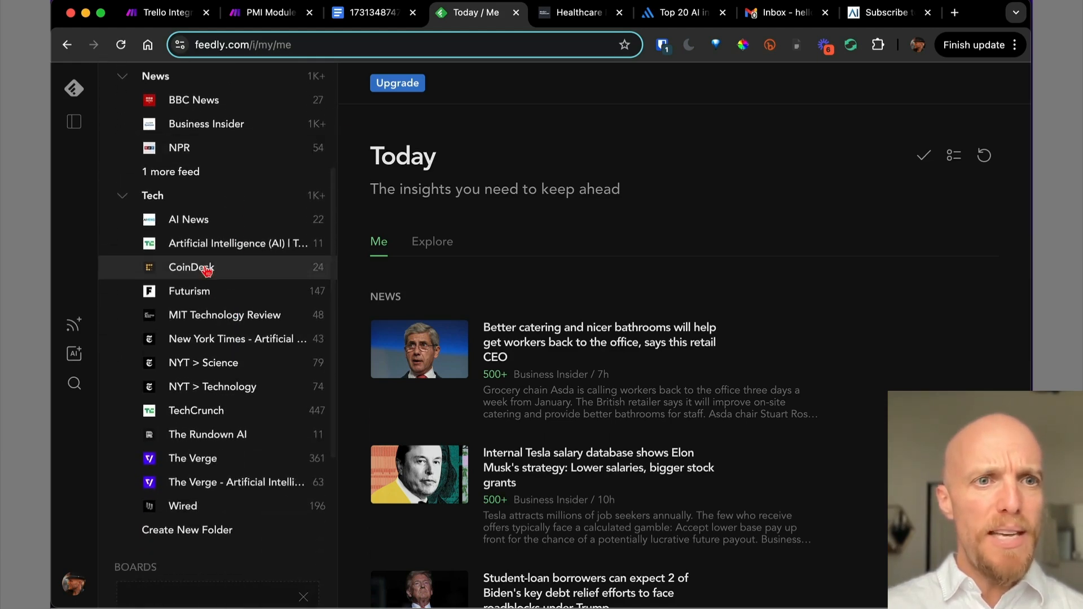
click(199, 197)
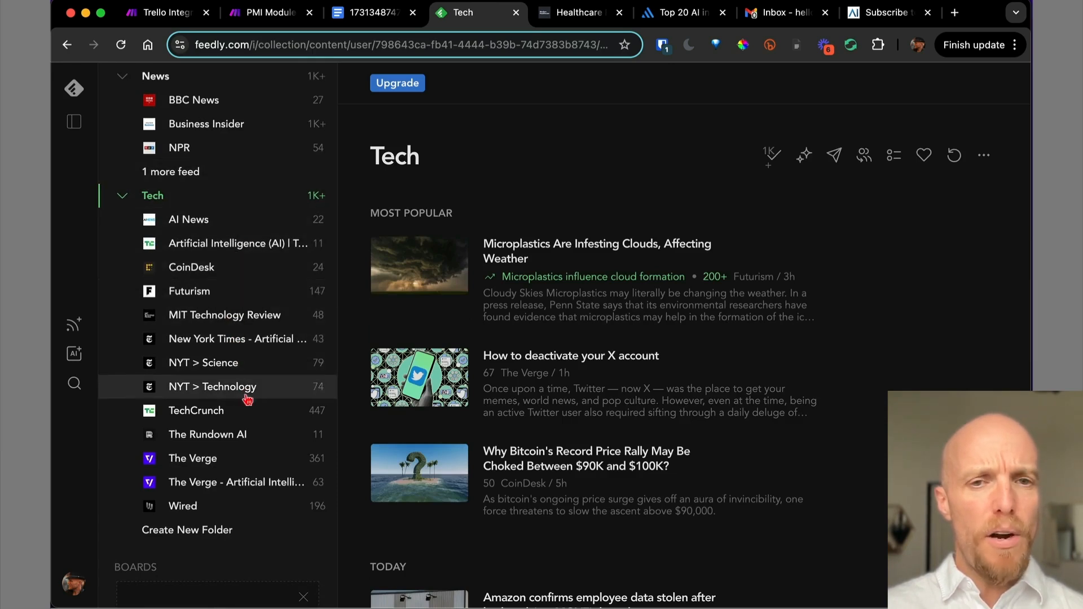
scroll(233, 273, up, 5)
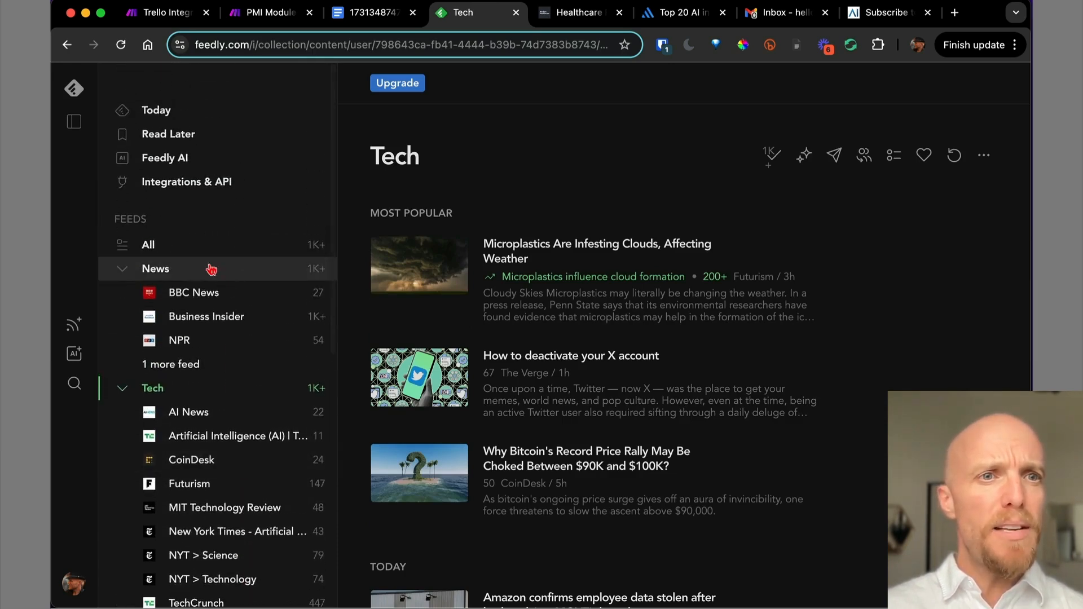
click(75, 385)
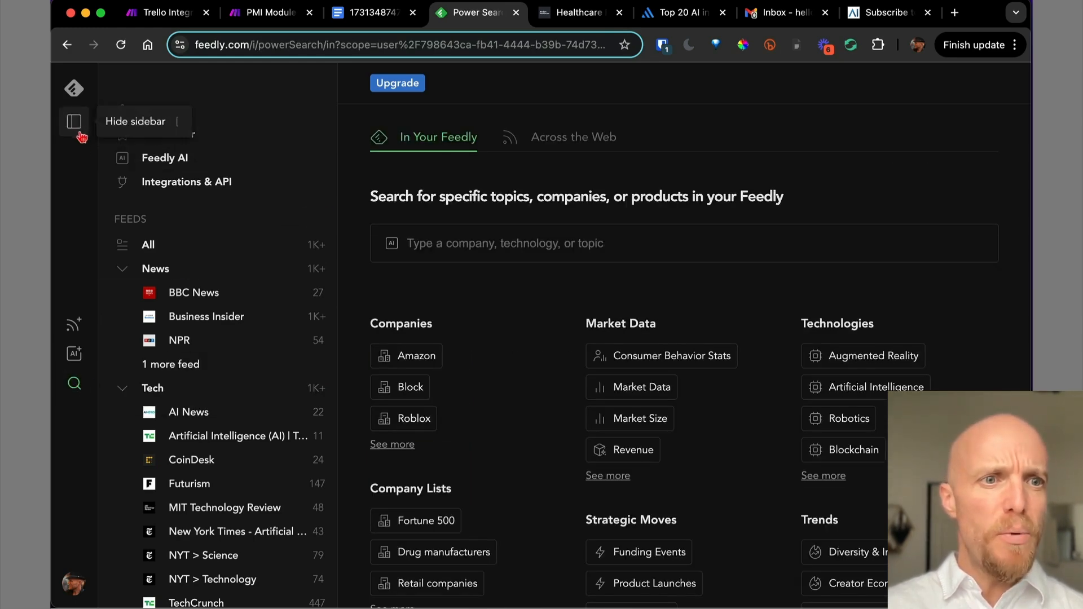
click(78, 327)
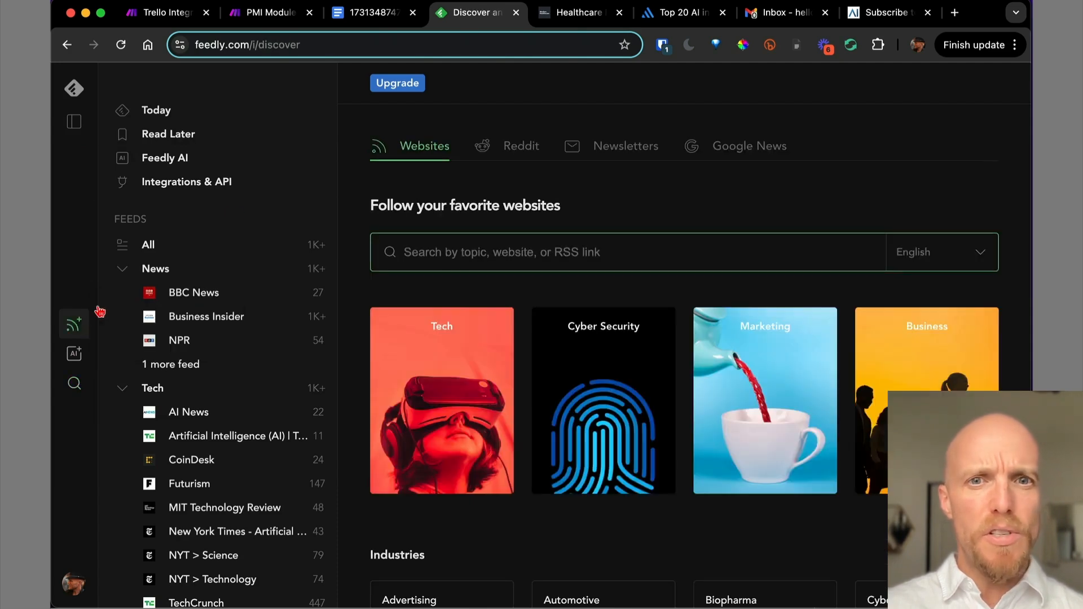
text(hea)
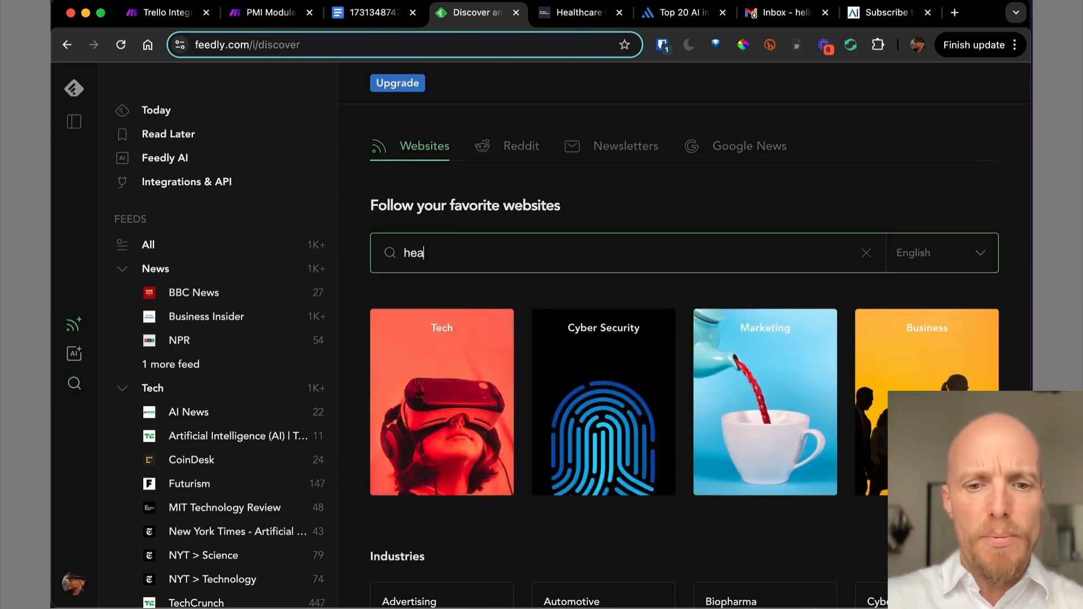
text(lthcare)
key(Return)
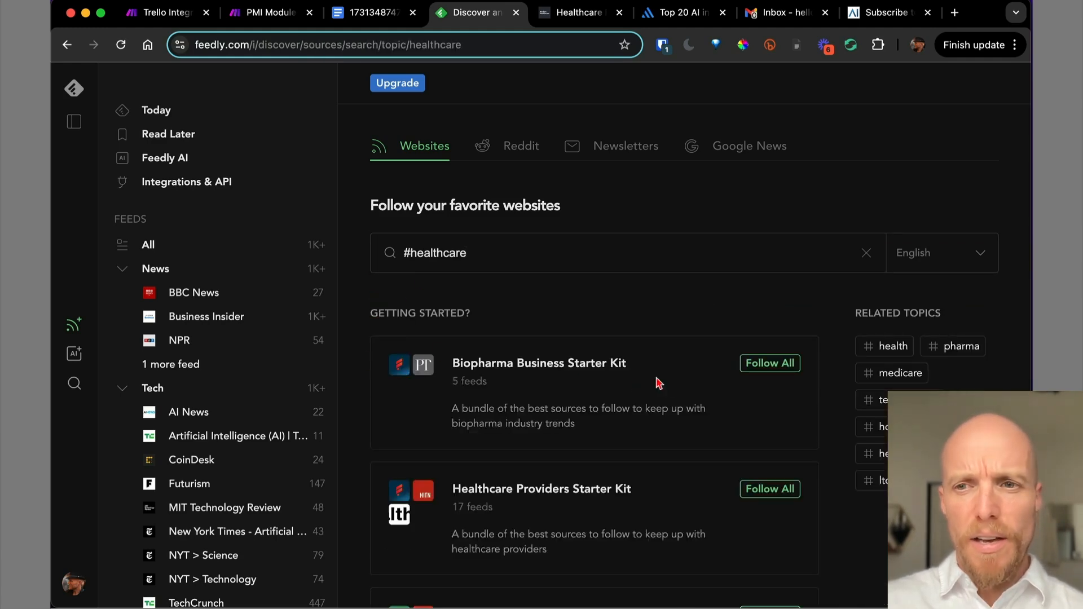
Preview the Biopharma Business Starter Kit, then open the Artificial Intelligence (AI) | TechCrunch feed.
click(586, 367)
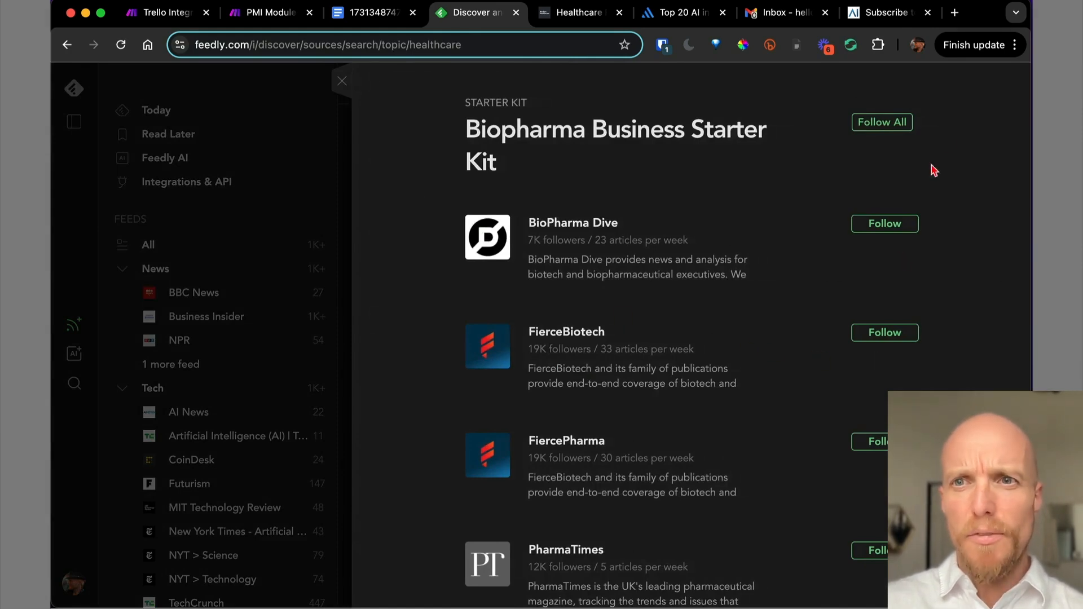
click(341, 80)
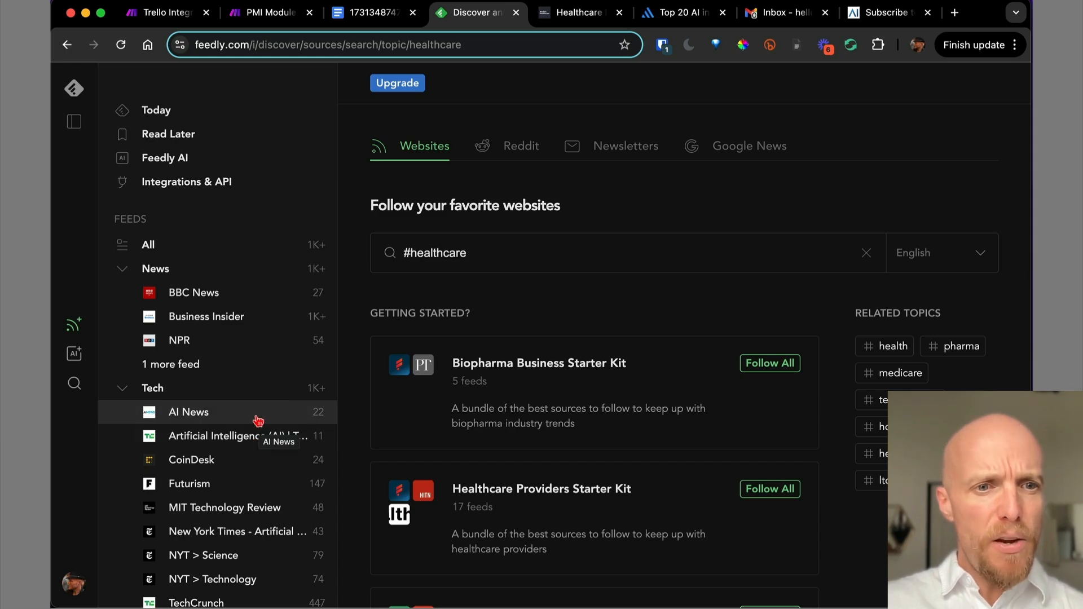
click(244, 438)
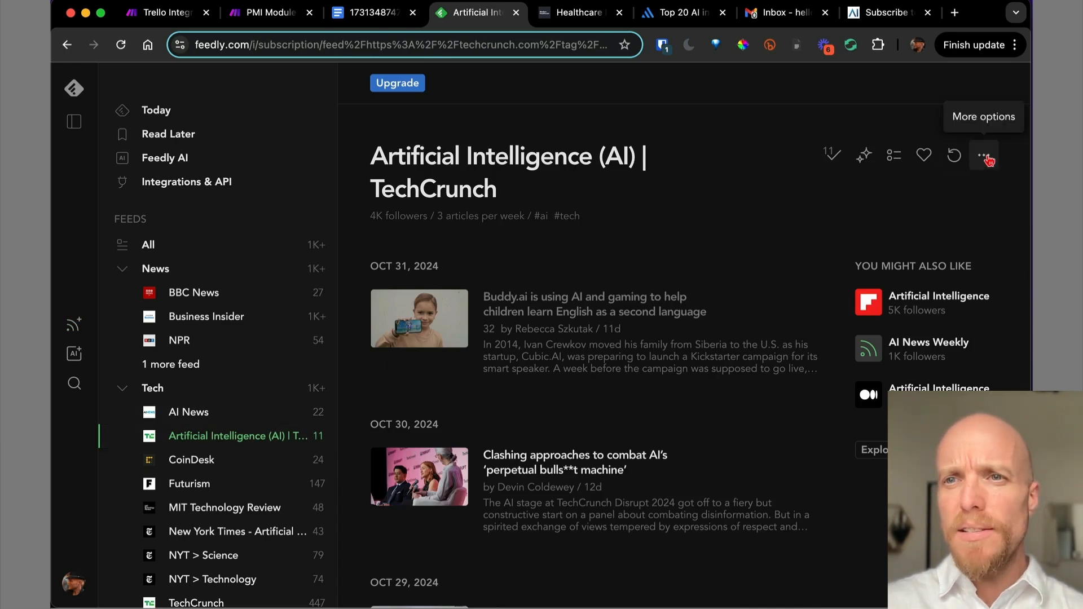
View the TechCrunch AI feed's RSS address in Manage Feed, then cancel without changes.
click(986, 159)
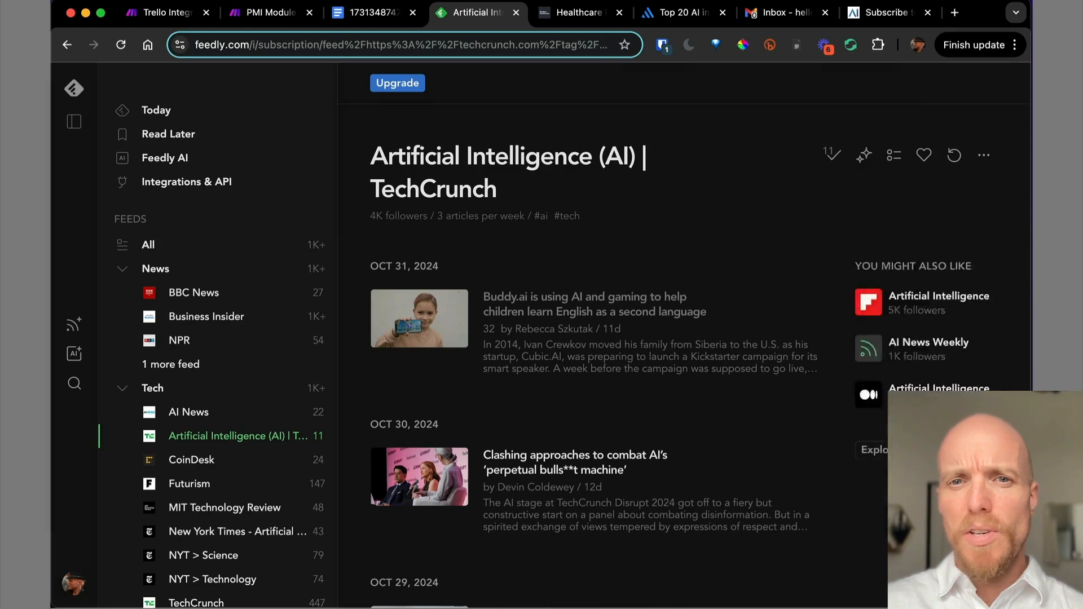
click(878, 469)
double_click(683, 280)
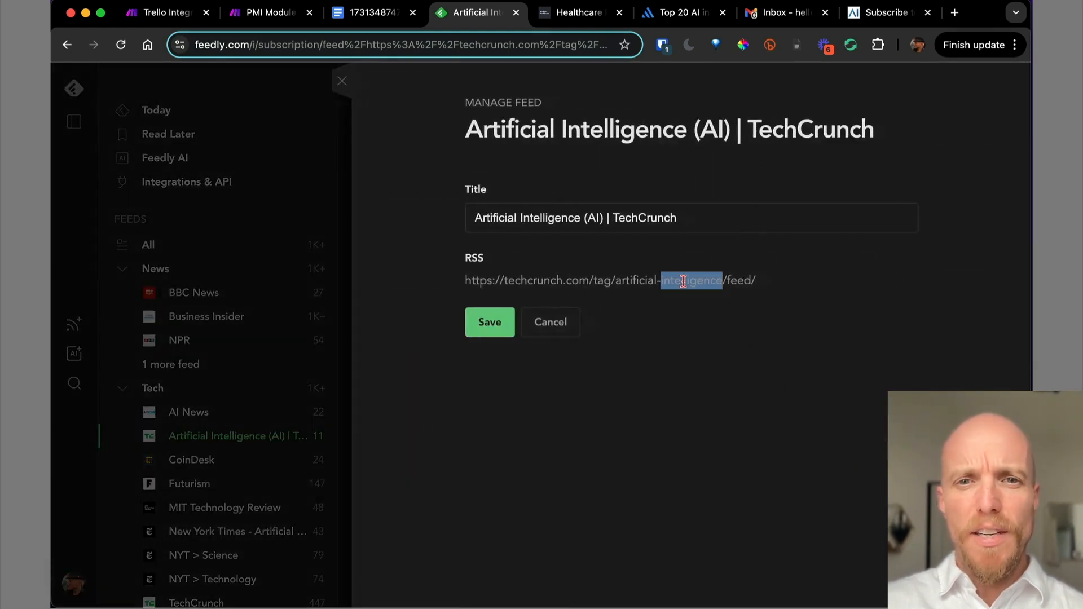
triple_click(684, 280)
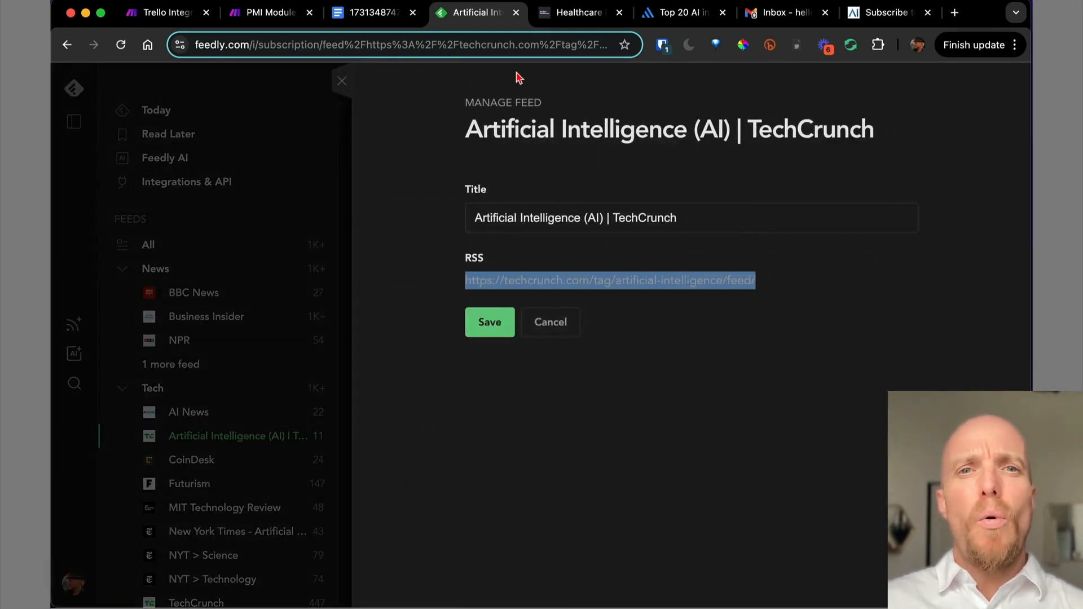
click(556, 332)
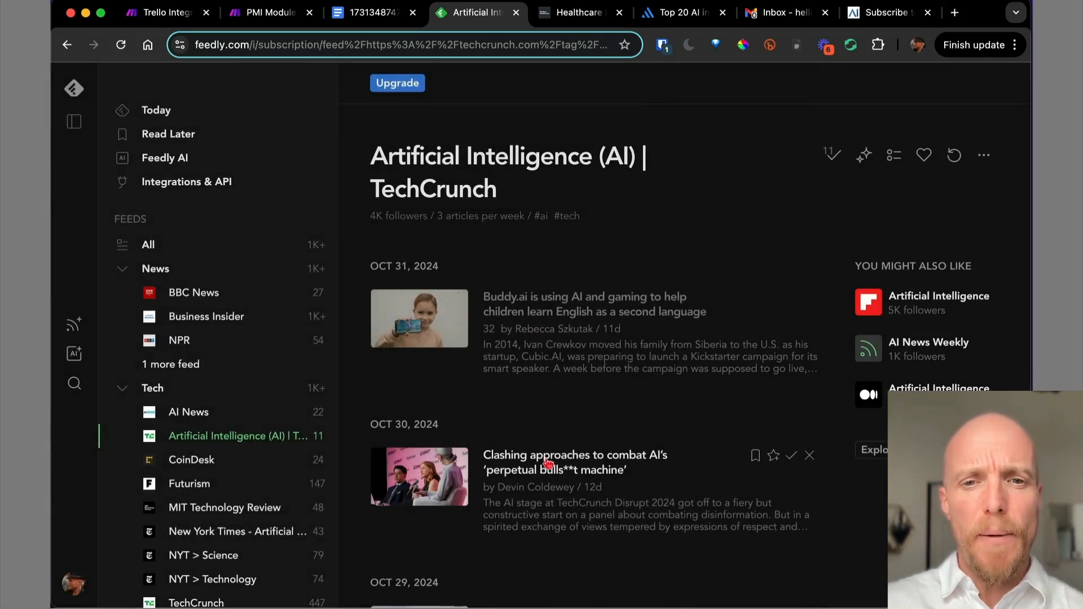
Check the CoinDesk feed's RSS address the same way, then return to the Make scenario.
click(234, 460)
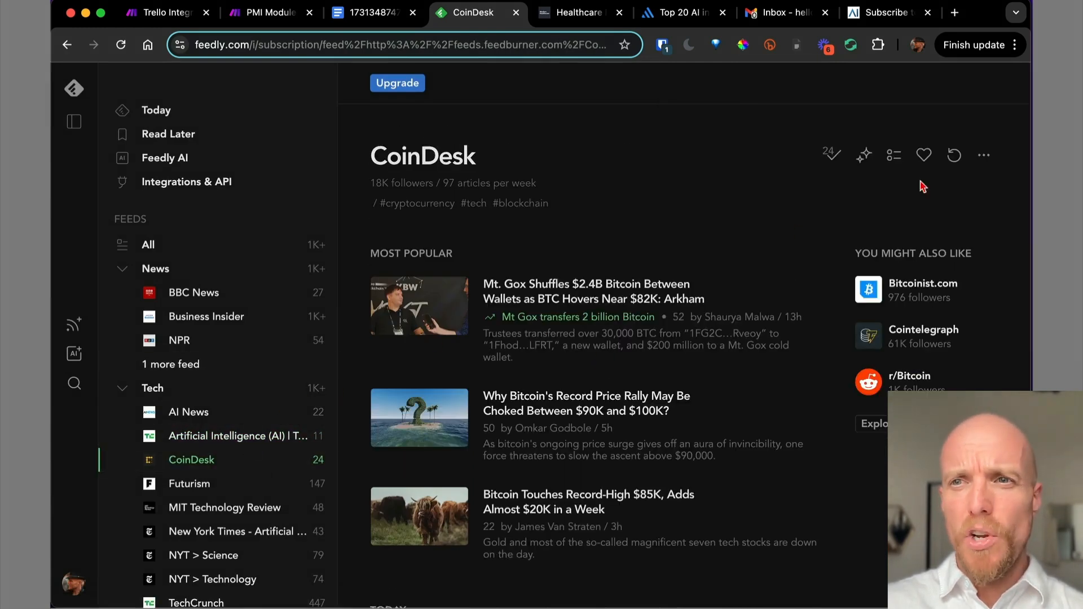
click(984, 156)
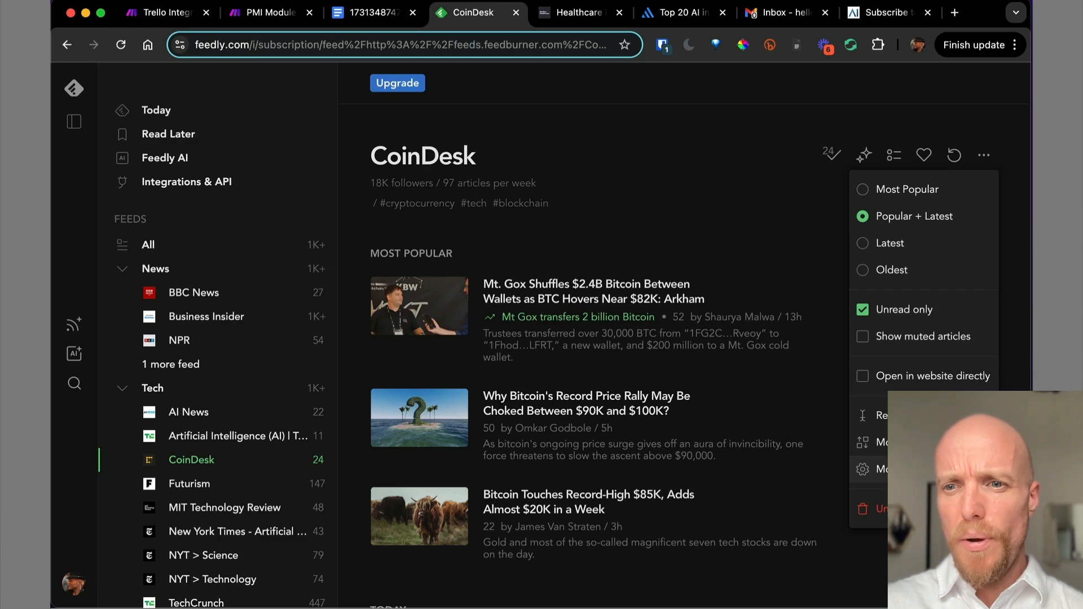
click(880, 468)
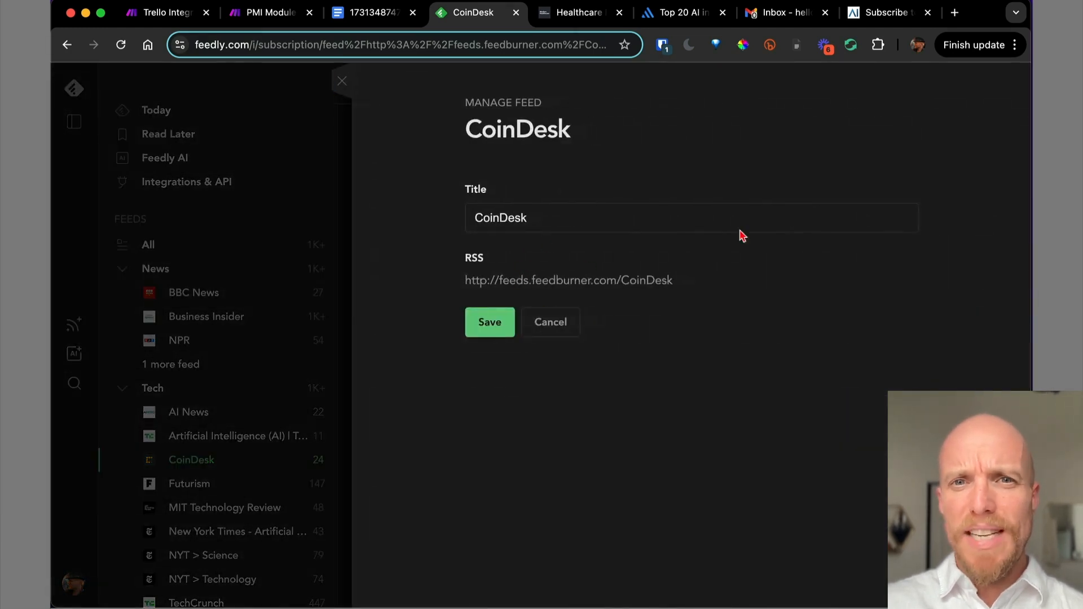
click(551, 327)
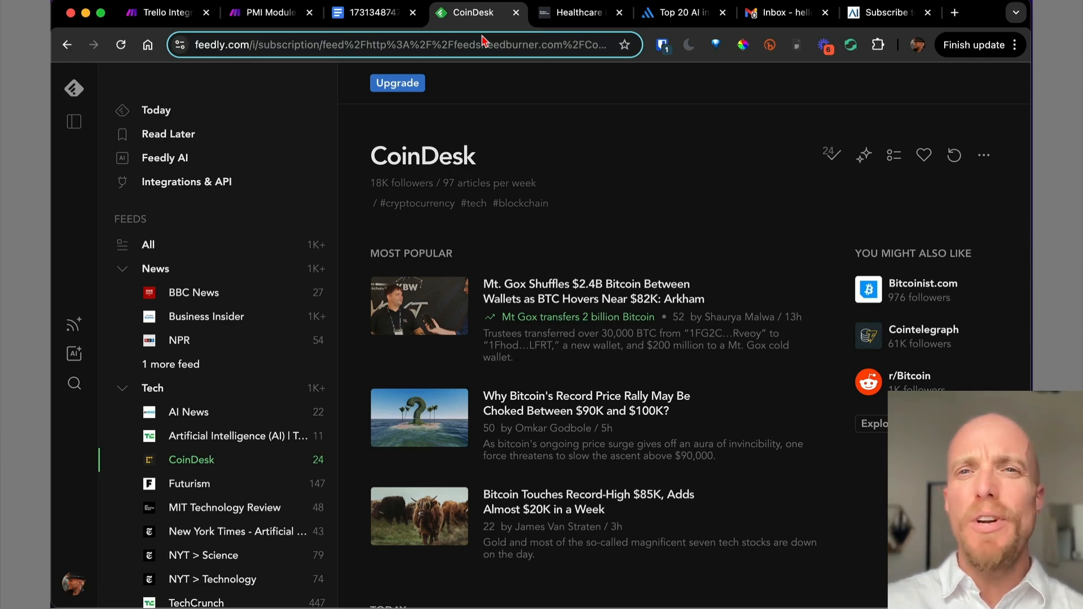
click(260, 17)
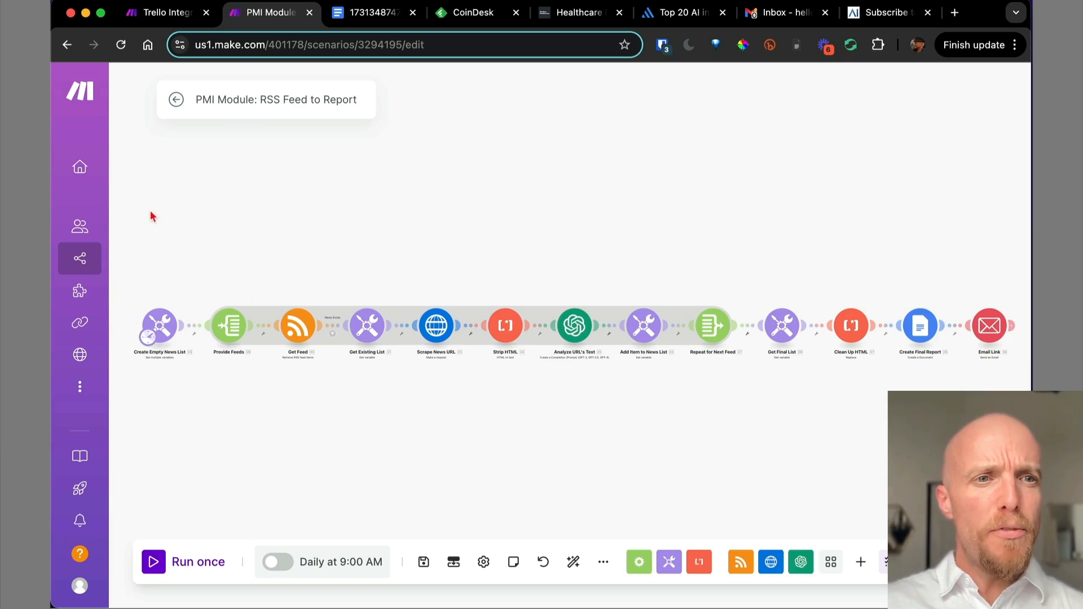
Exit the scenario editor, then open ProjectFresh's Organization dashboard showing the Core plan usage.
mouse_move(107, 228)
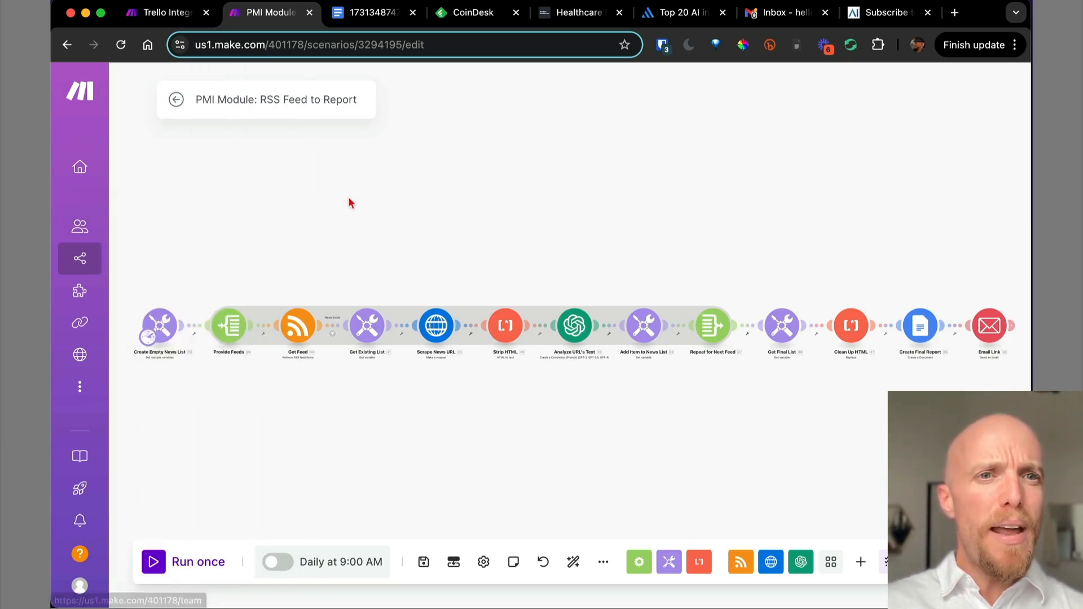
click(176, 102)
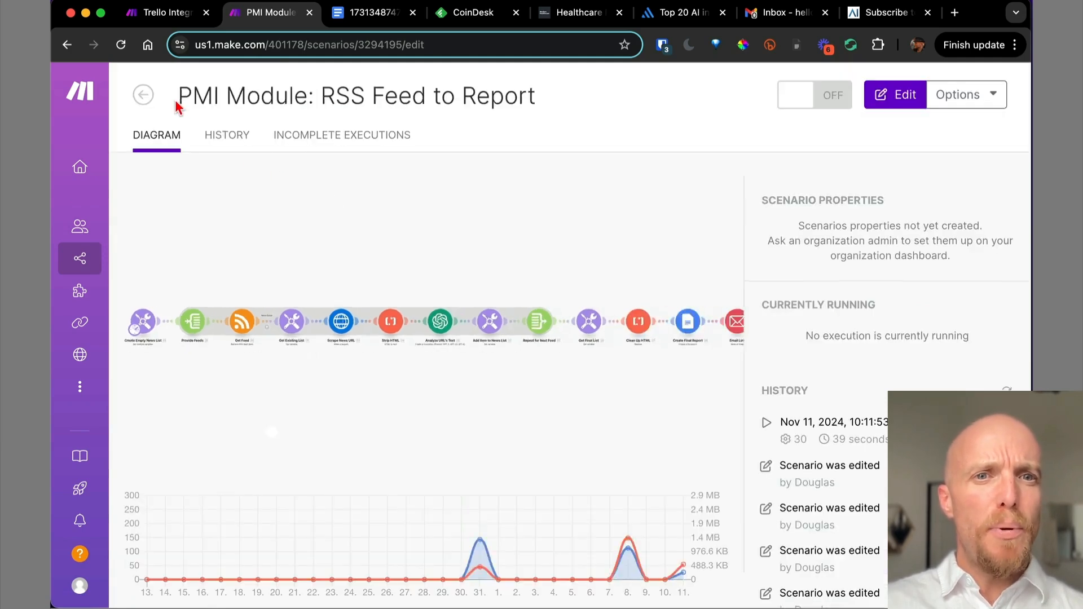
click(85, 167)
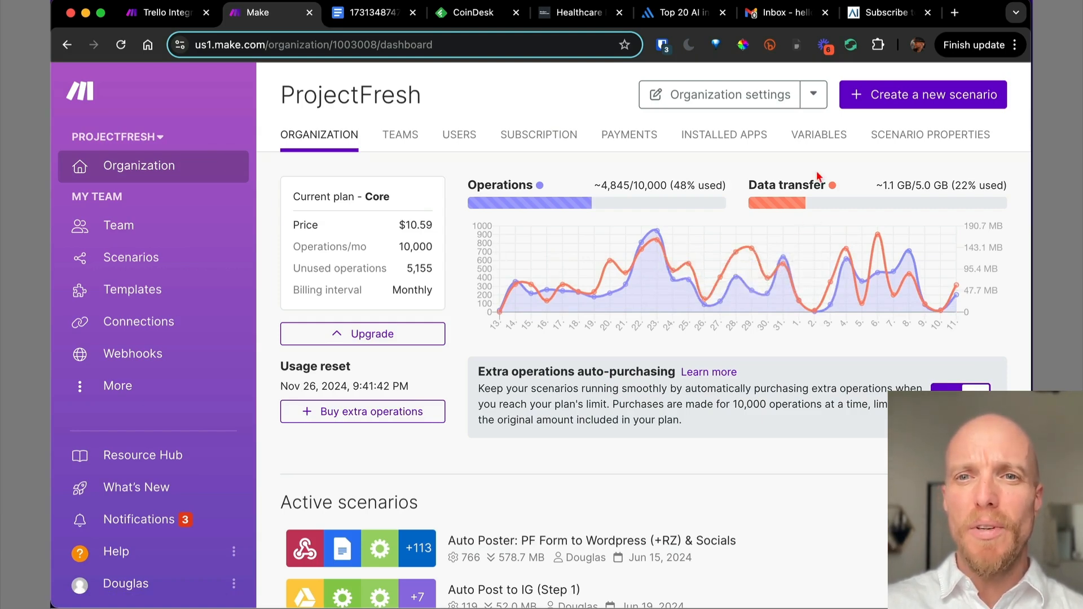
Look over the Connections and Scenarios lists, then reopen PMI Module: RSS Feed to Report via browser history.
mouse_move(624, 202)
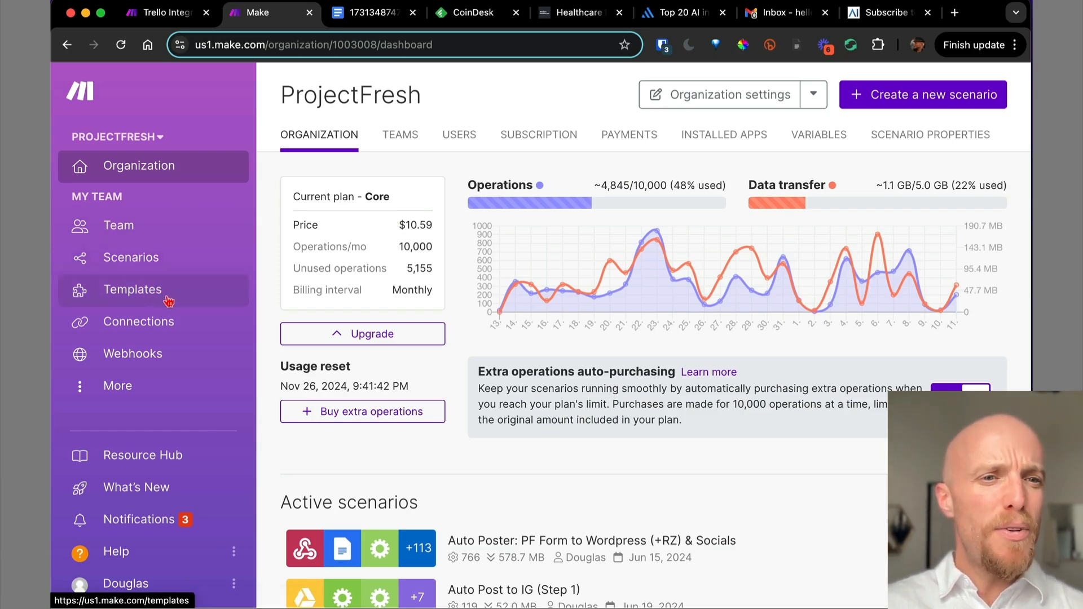
click(176, 329)
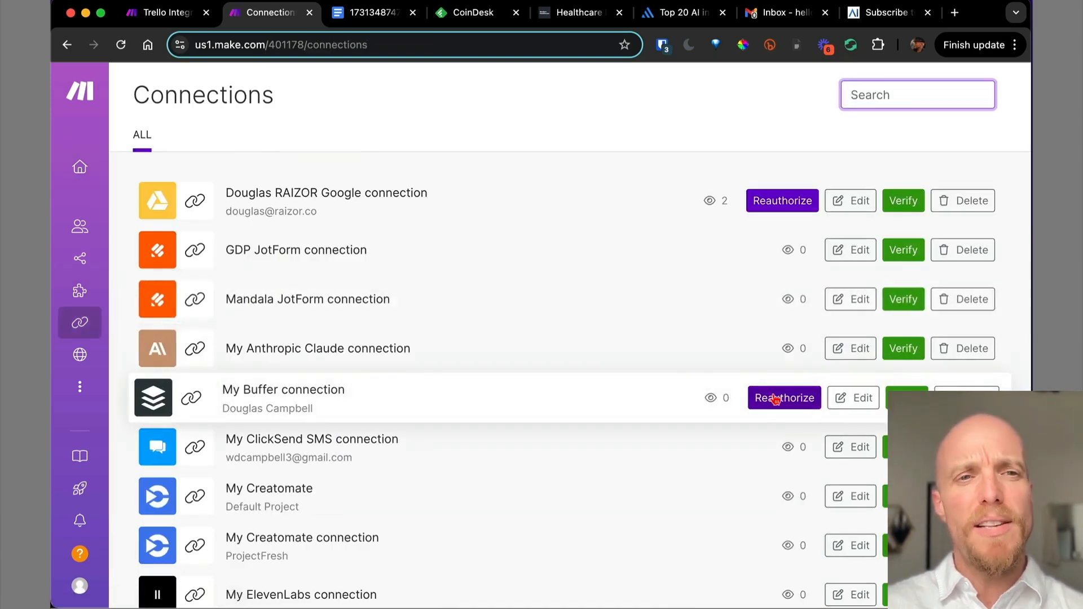
mouse_move(84, 264)
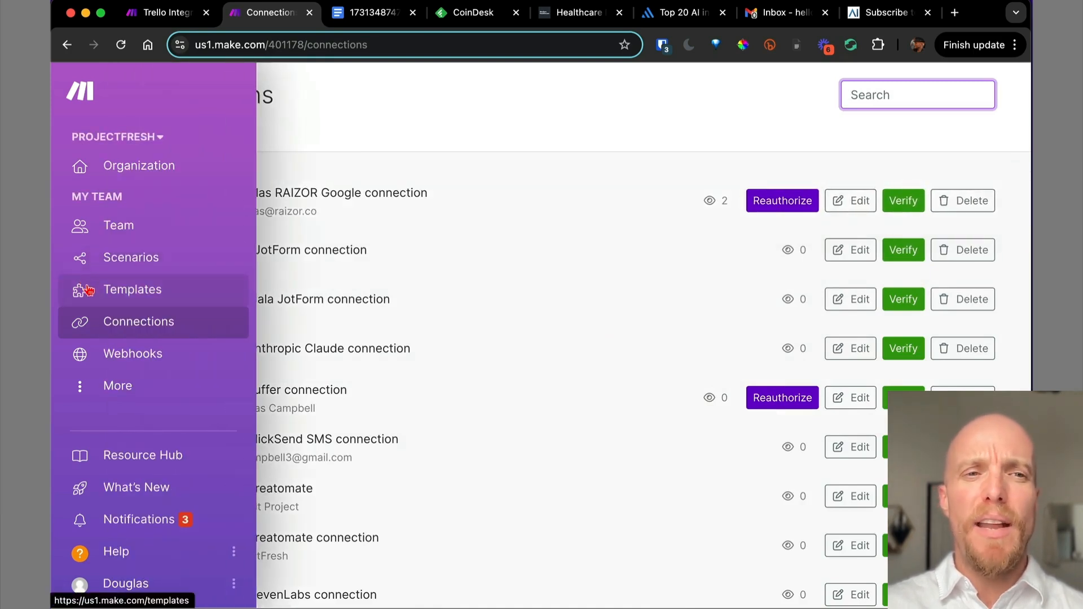
click(144, 257)
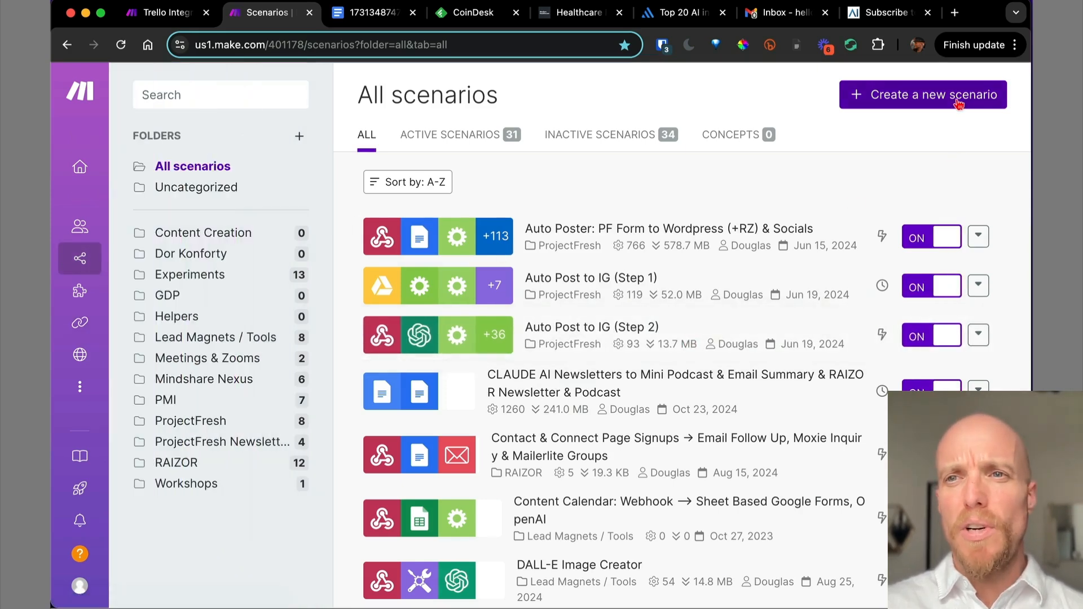
click(64, 47)
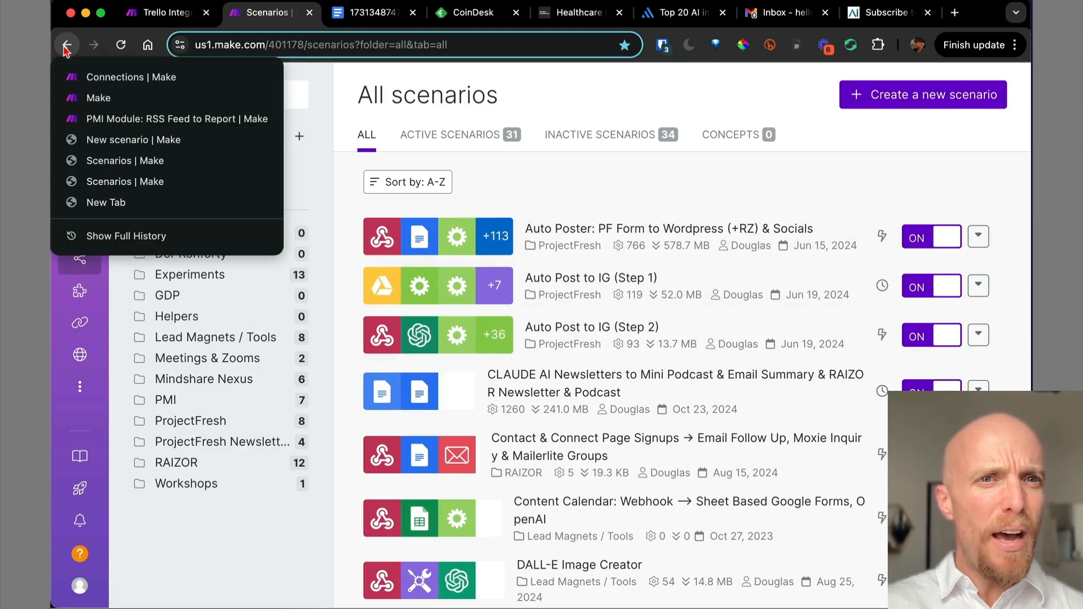
click(97, 119)
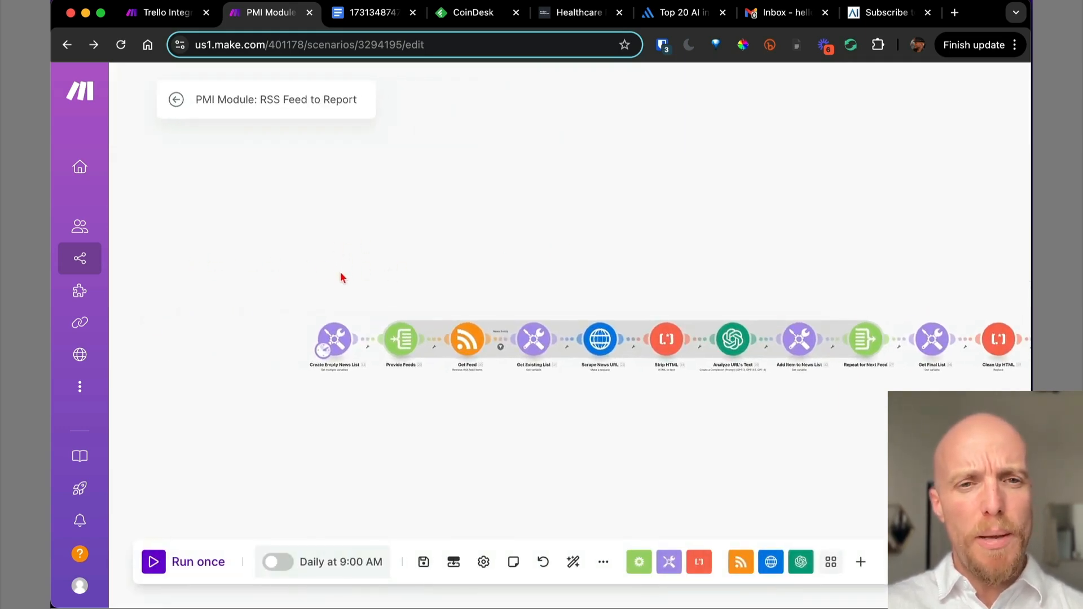
Unlink Create Empty News List, move it, and reconnect it into Provide Feeds.
scroll(341, 305, up, 1)
scroll(341, 306, up, 2)
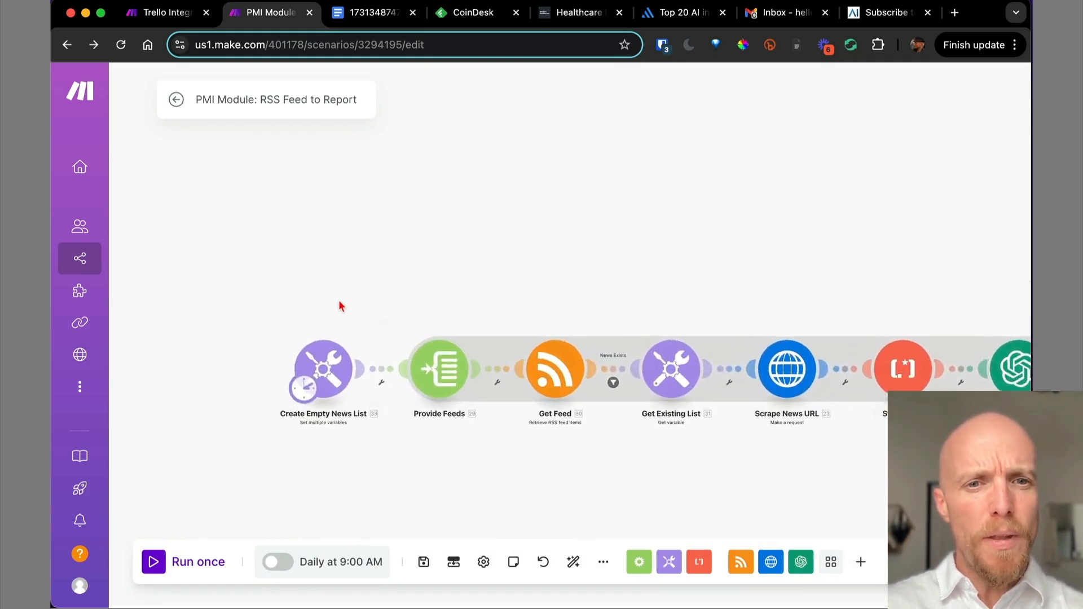
right_click(382, 377)
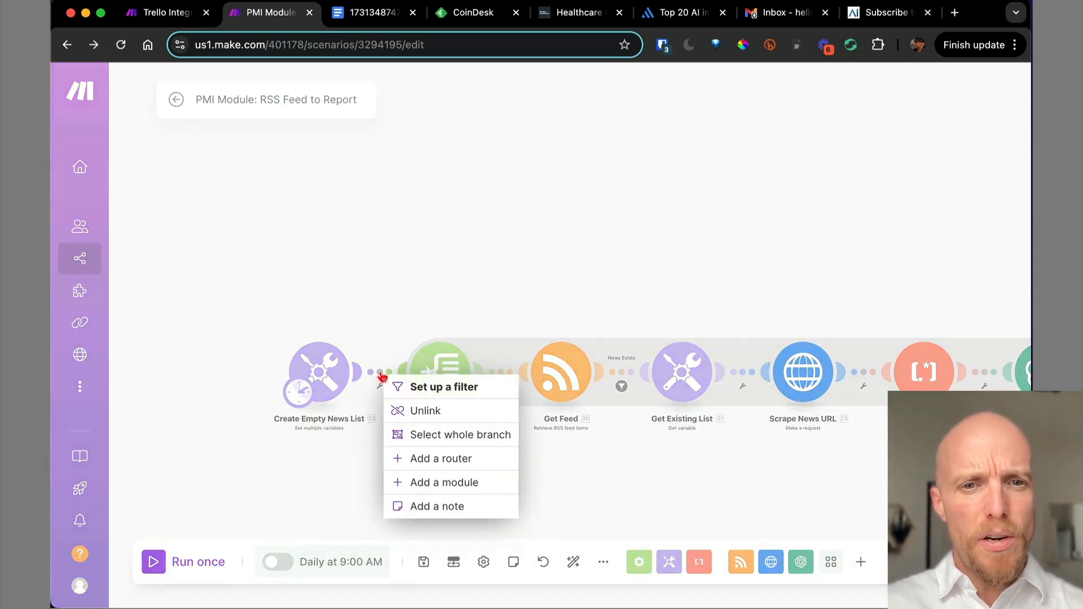
click(412, 410)
drag(330, 376, 319, 223)
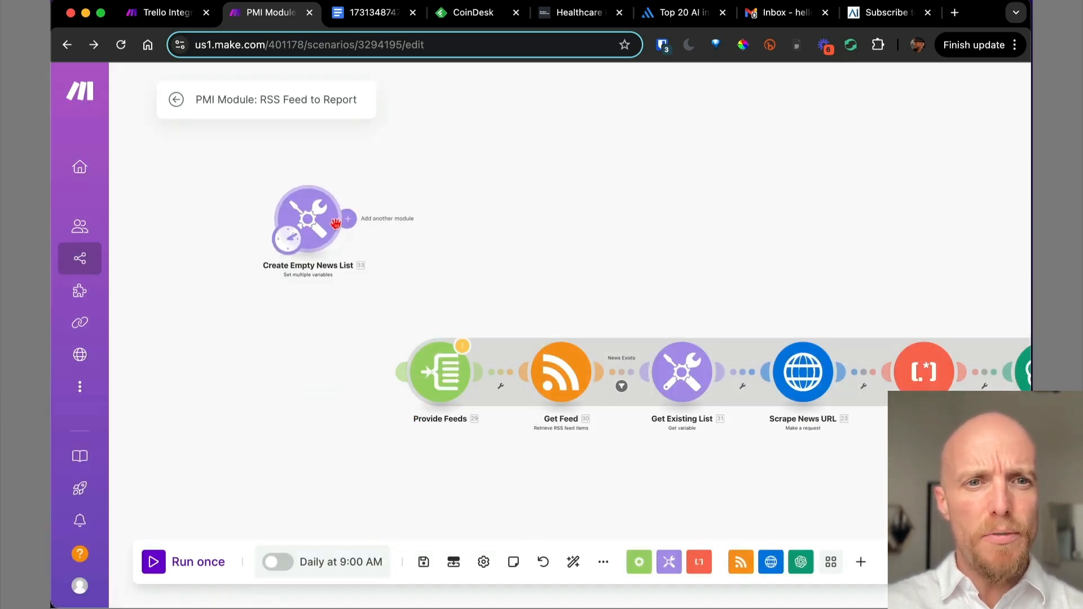
right_click(398, 219)
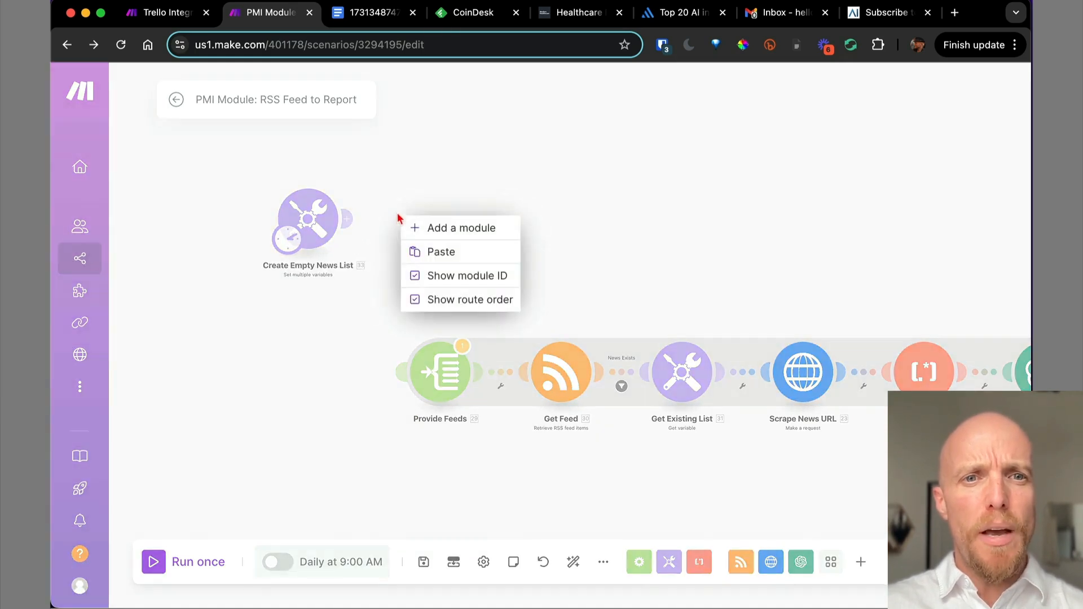
drag(320, 225, 321, 410)
drag(347, 371, 404, 371)
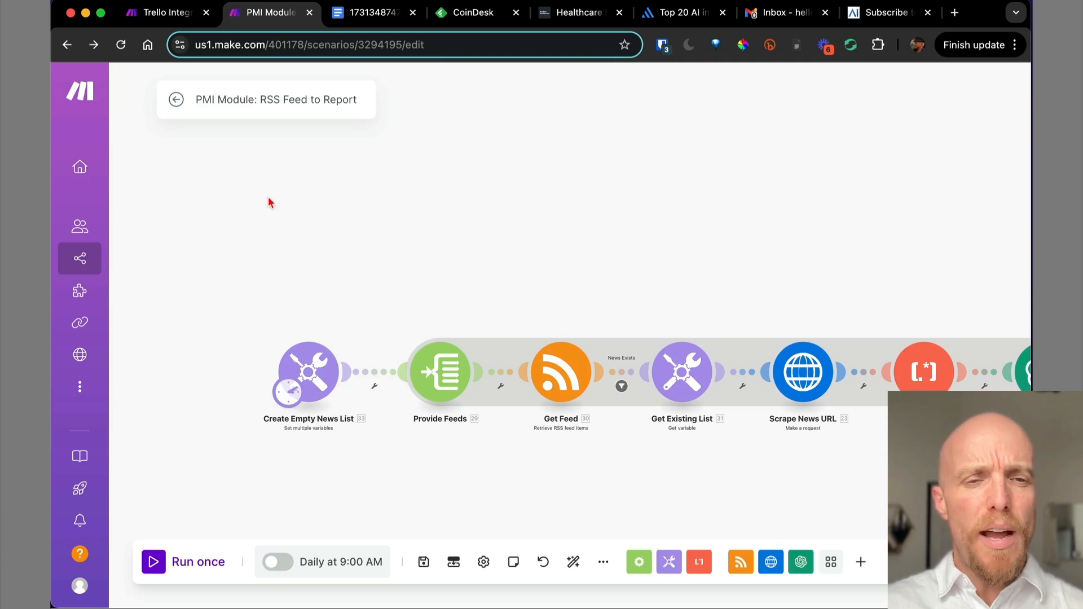
Add a new empty module above the chain and bring up its app choices.
right_click(271, 199)
click(289, 210)
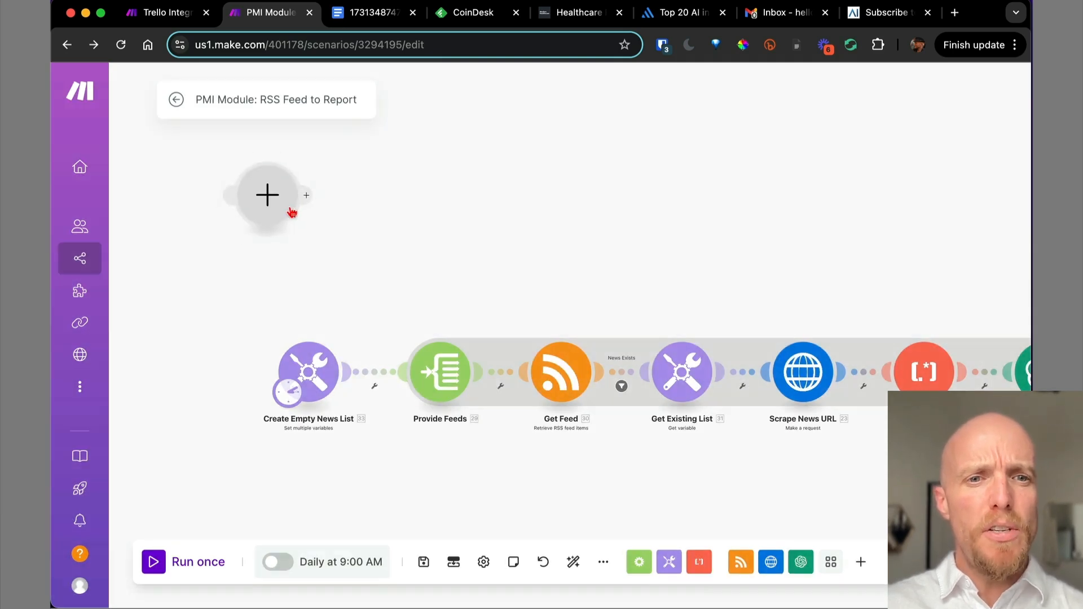
drag(271, 203, 338, 228)
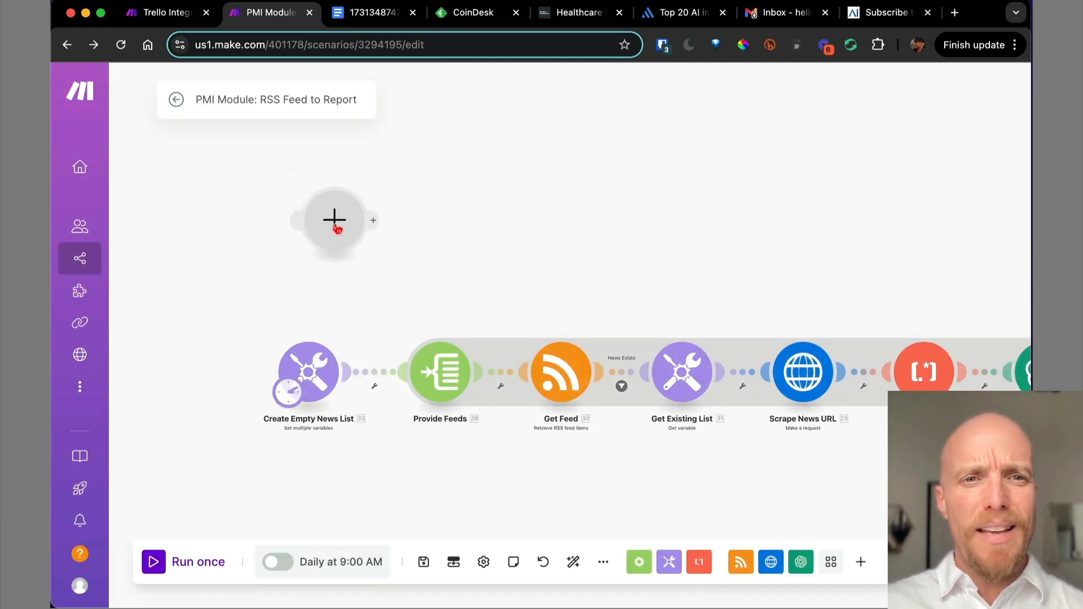
click(335, 227)
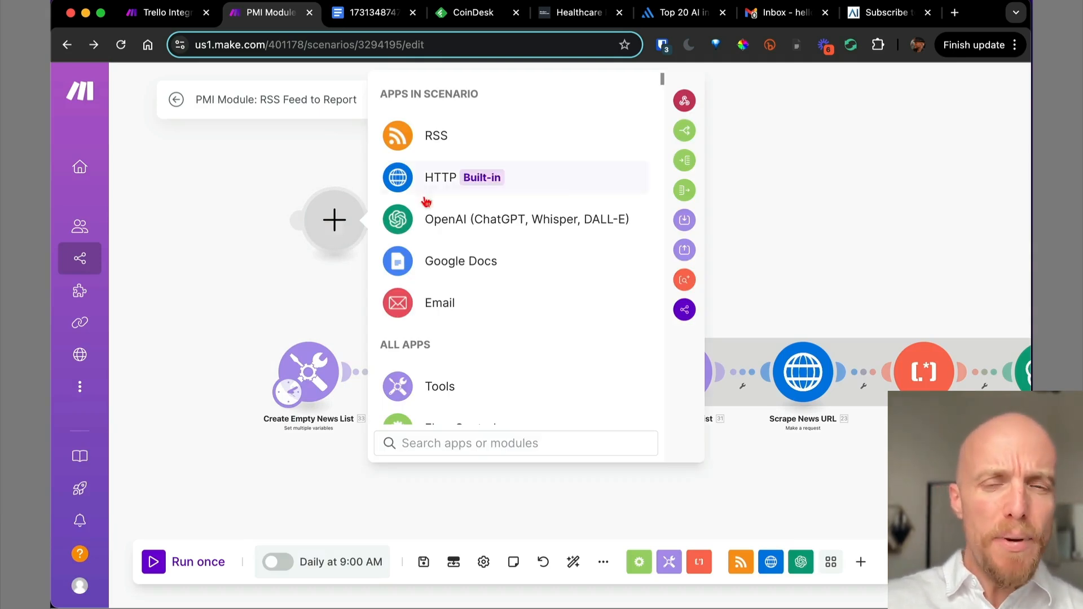
Search 'var' in the app picker and make the empty module Tools > Set multiple variables.
click(749, 156)
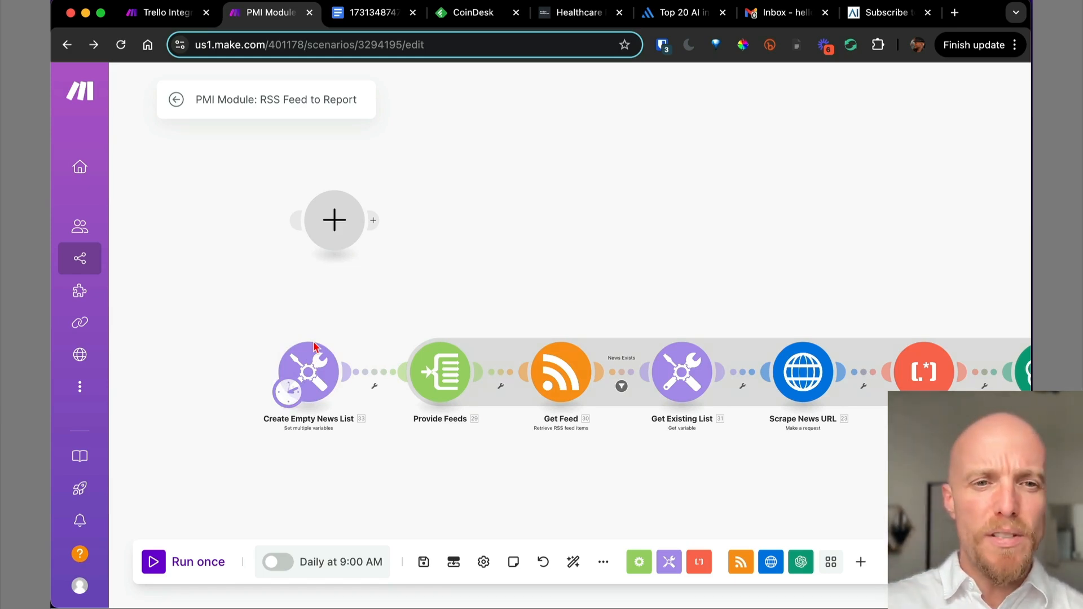
click(334, 226)
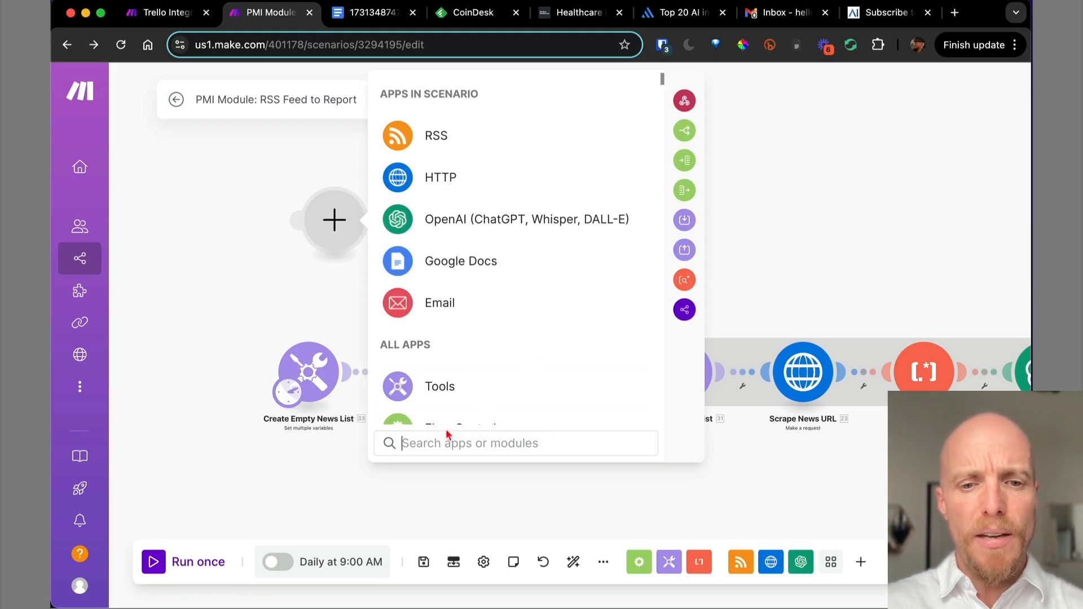
text(trell)
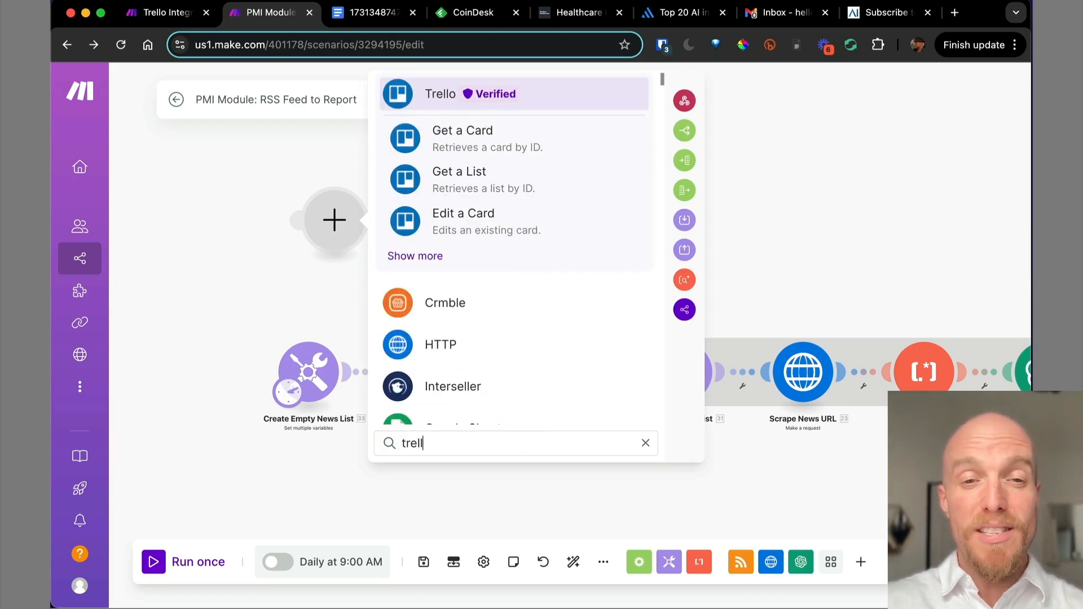
key(super+a)
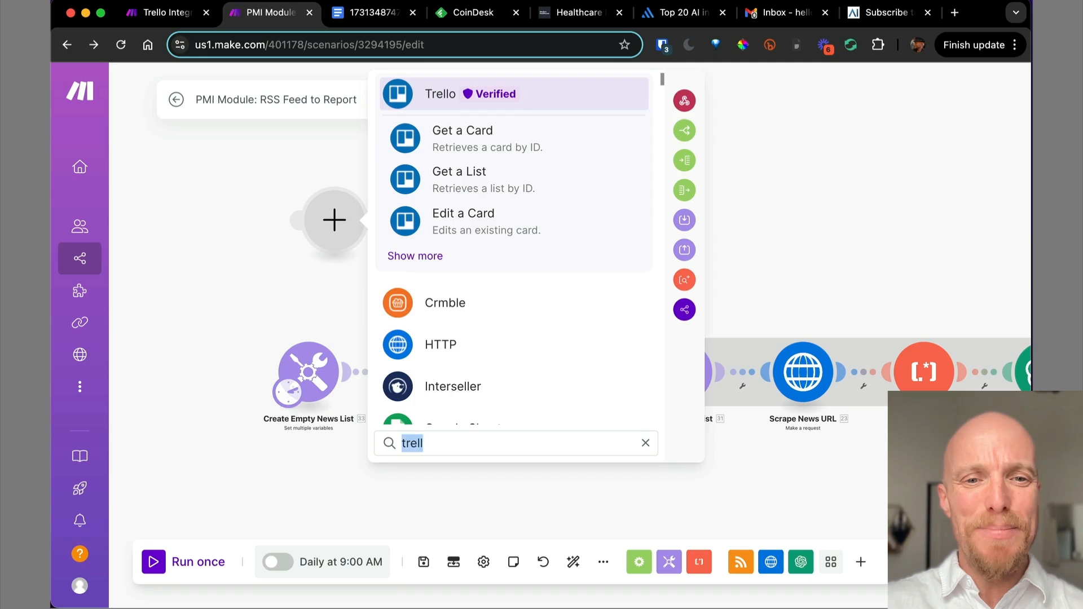
key(BackSpace)
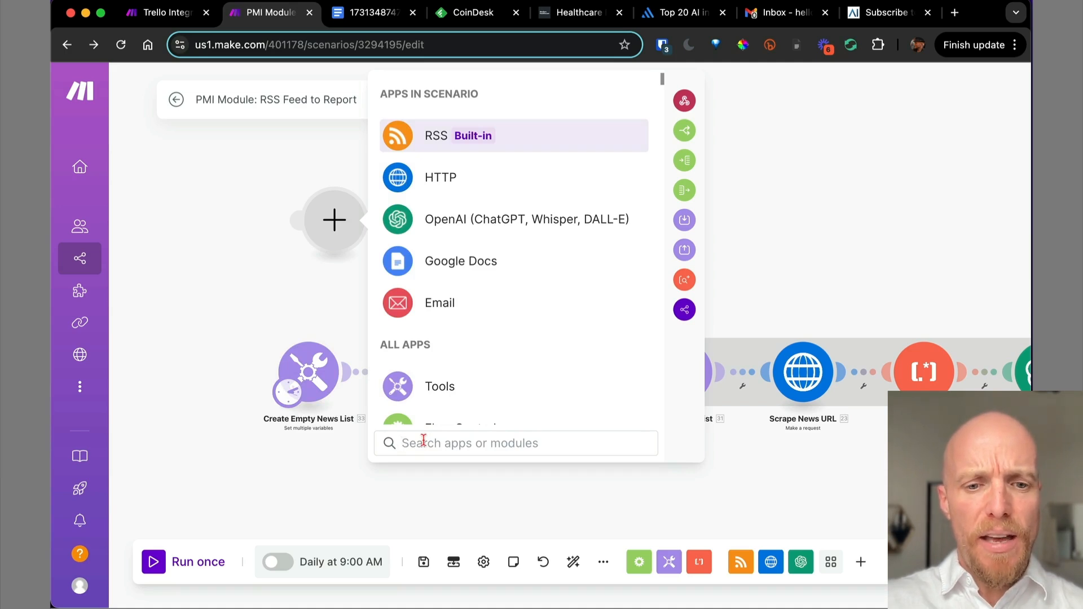
text(var)
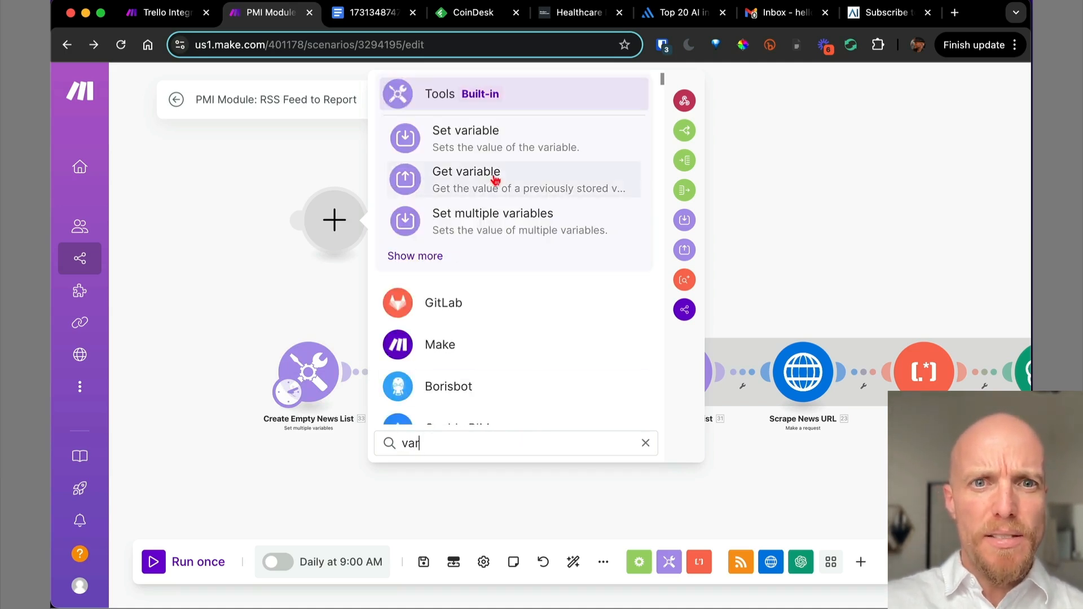
click(493, 218)
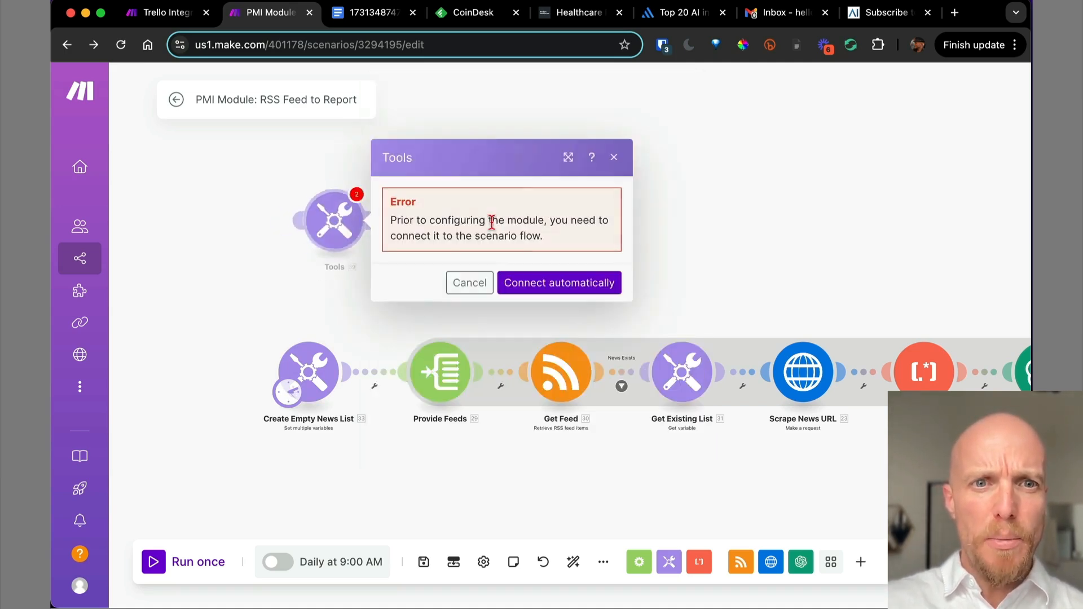
Auto-connect the new Tools module into the flow and open Create Empty News List's variables.
click(525, 281)
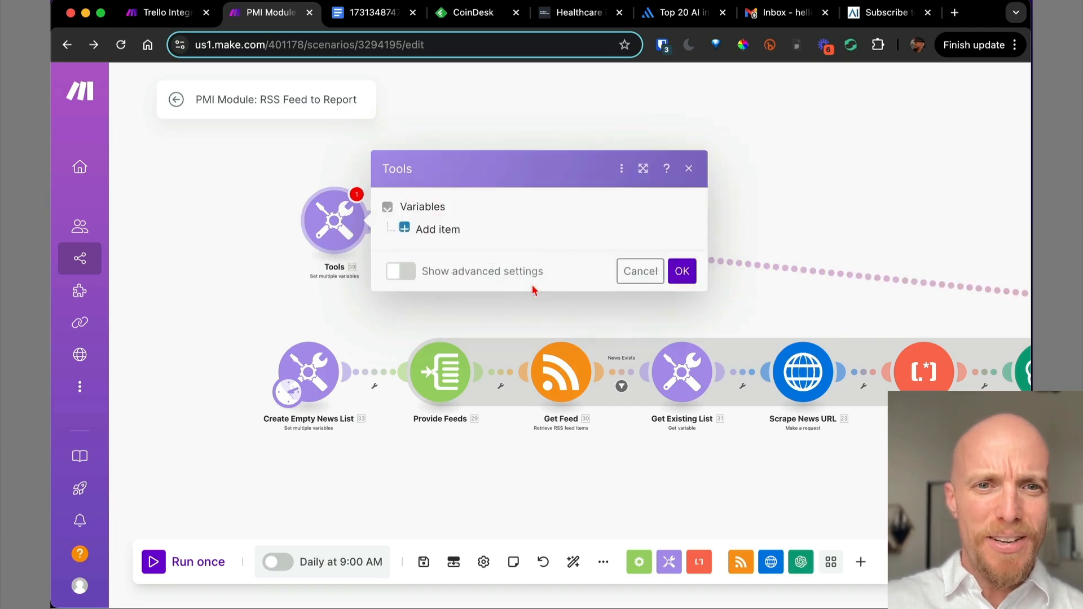
click(634, 272)
click(307, 379)
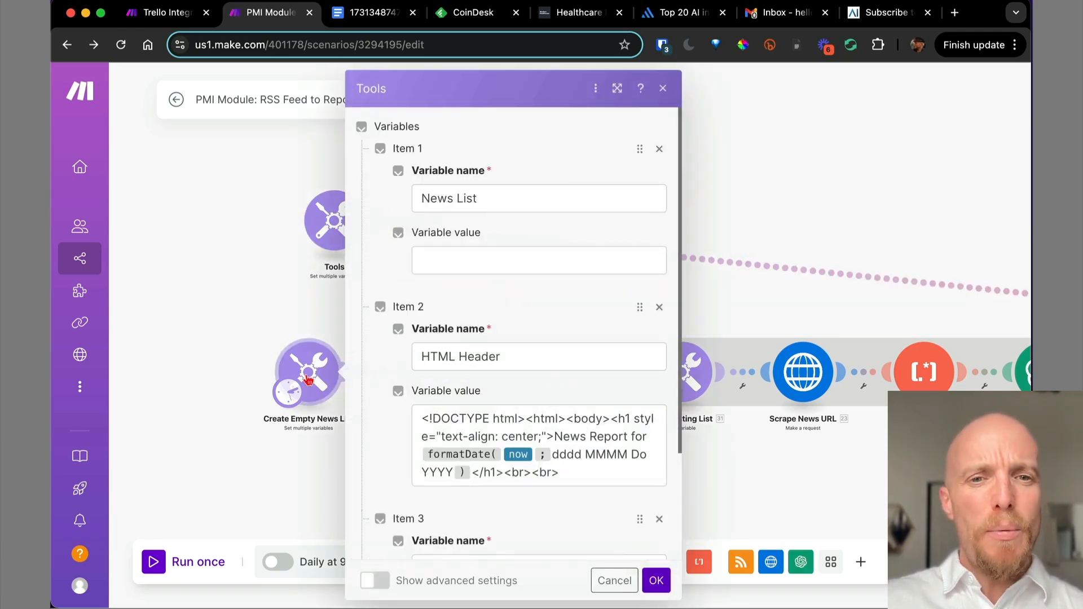
Review the Create Empty News List variables, then bring up the Final Report for 2024/11/11 document.
scroll(611, 344, down, 5)
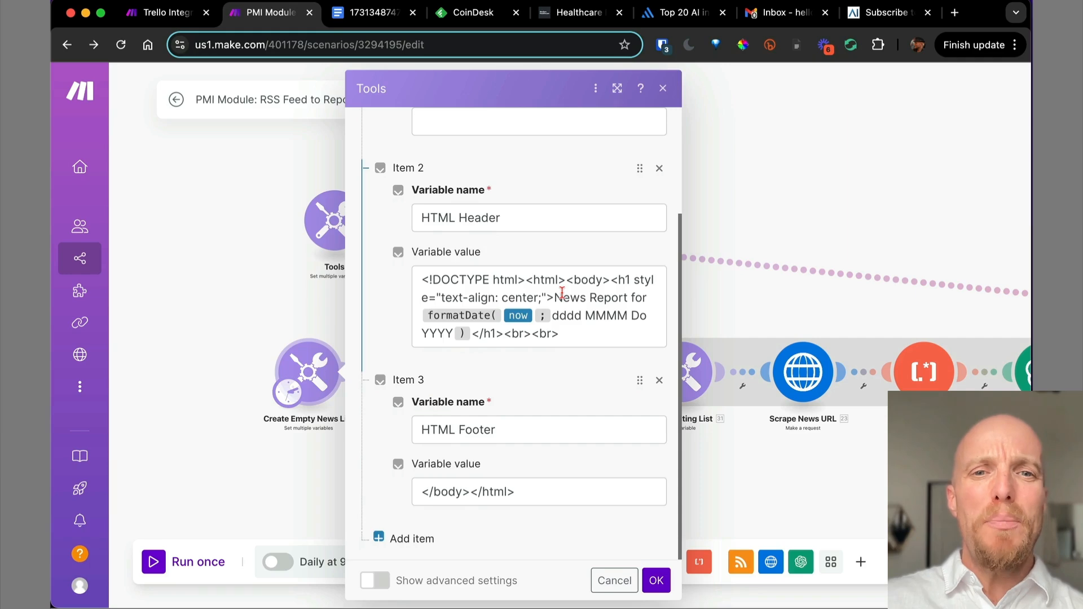
scroll(562, 293, up, 5)
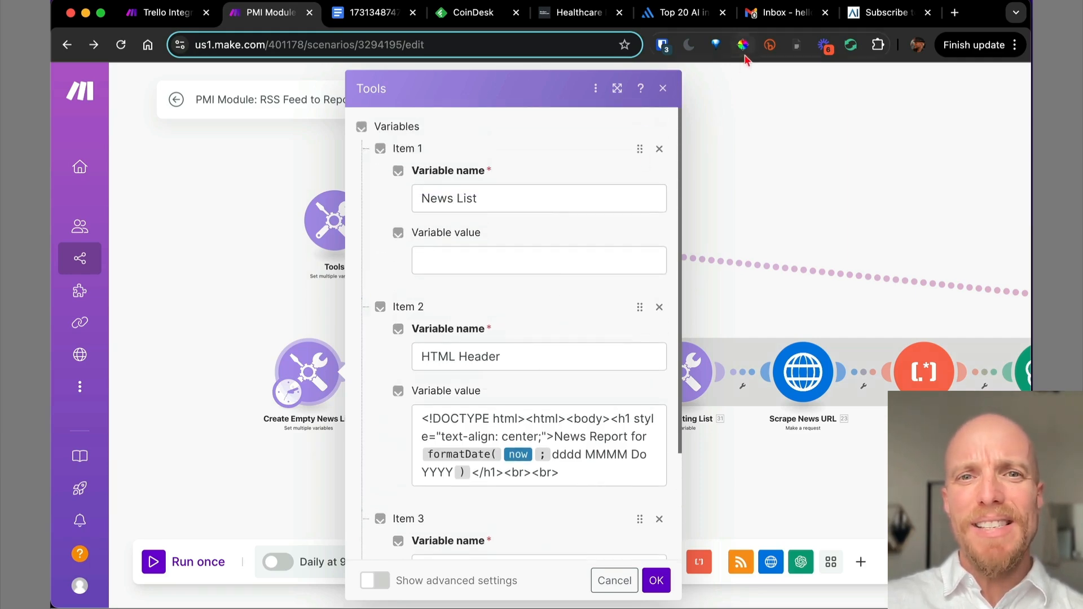
scroll(483, 367, down, 3)
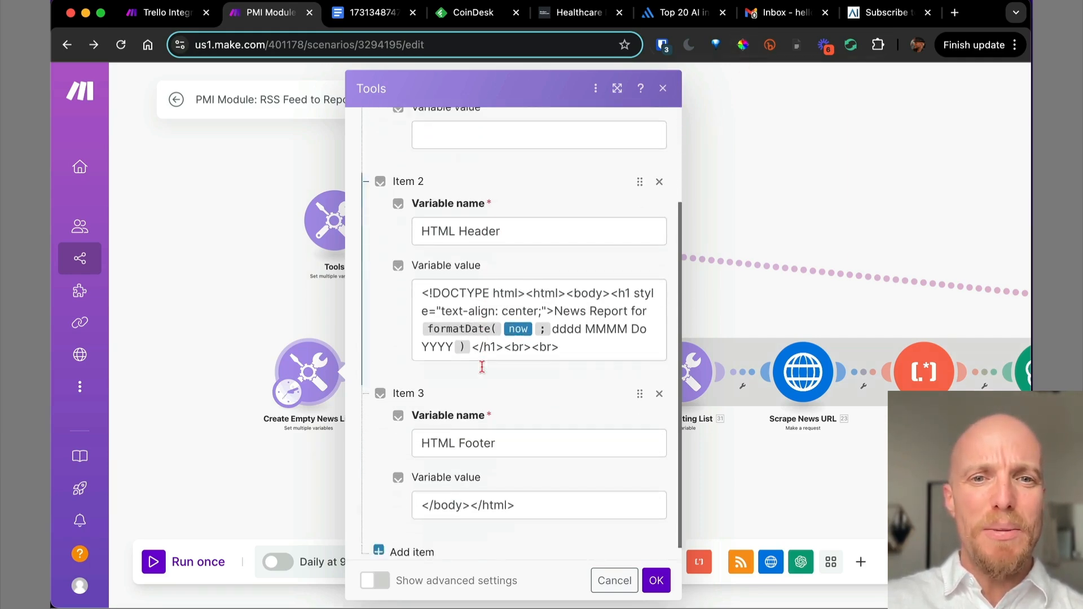
scroll(482, 366, up, 3)
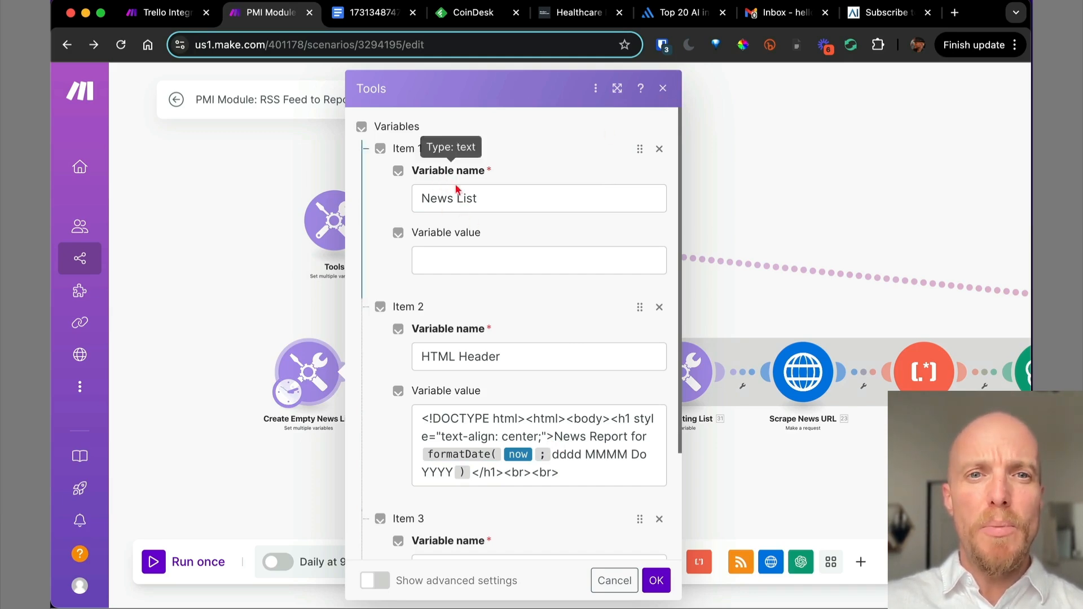
scroll(512, 310, down, 3)
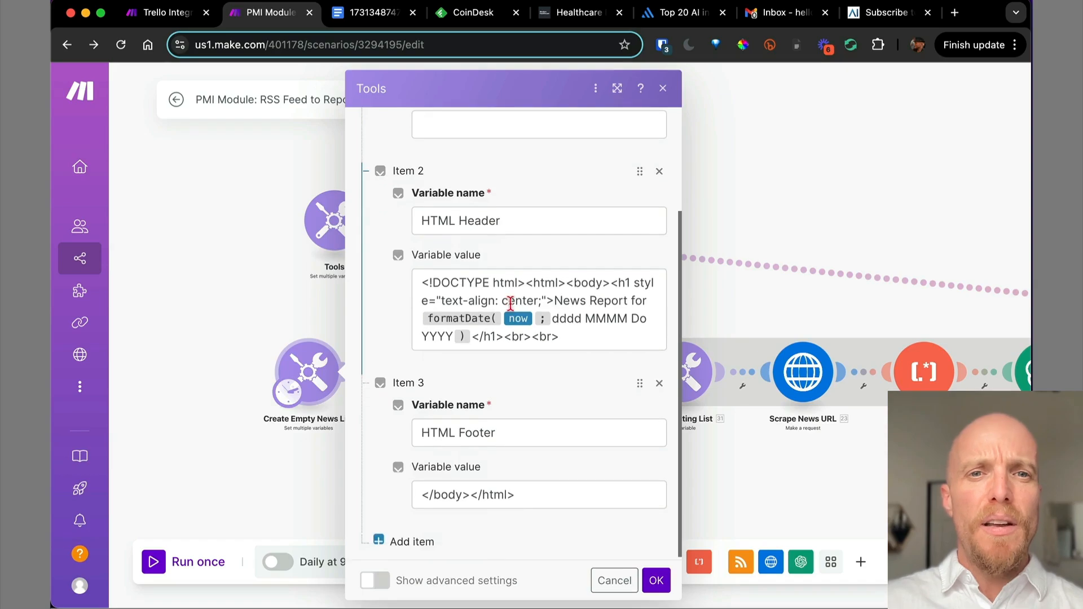
click(361, 12)
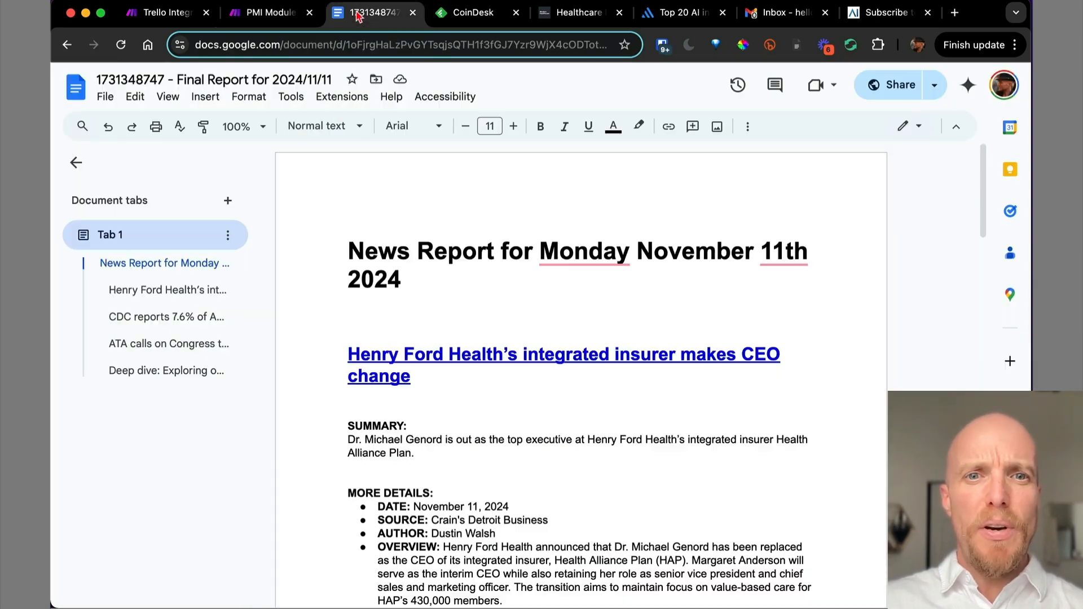
Highlight the 'News Report for Monday November 11th 2024' heading, skim the report, and return to Make.
drag(347, 251, 519, 297)
scroll(518, 297, down, 20)
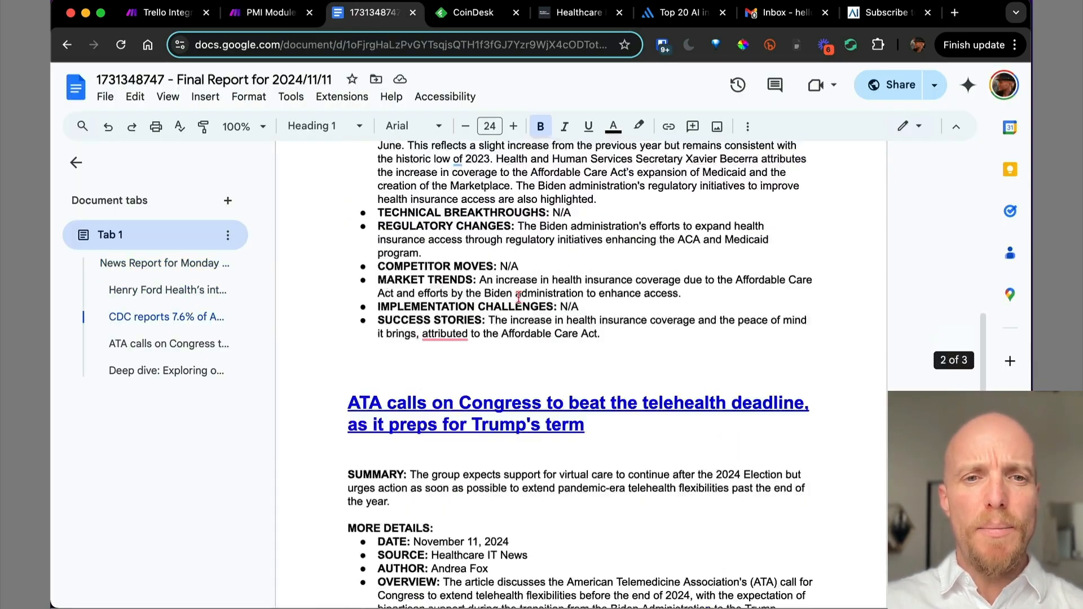
scroll(449, 389, up, 20)
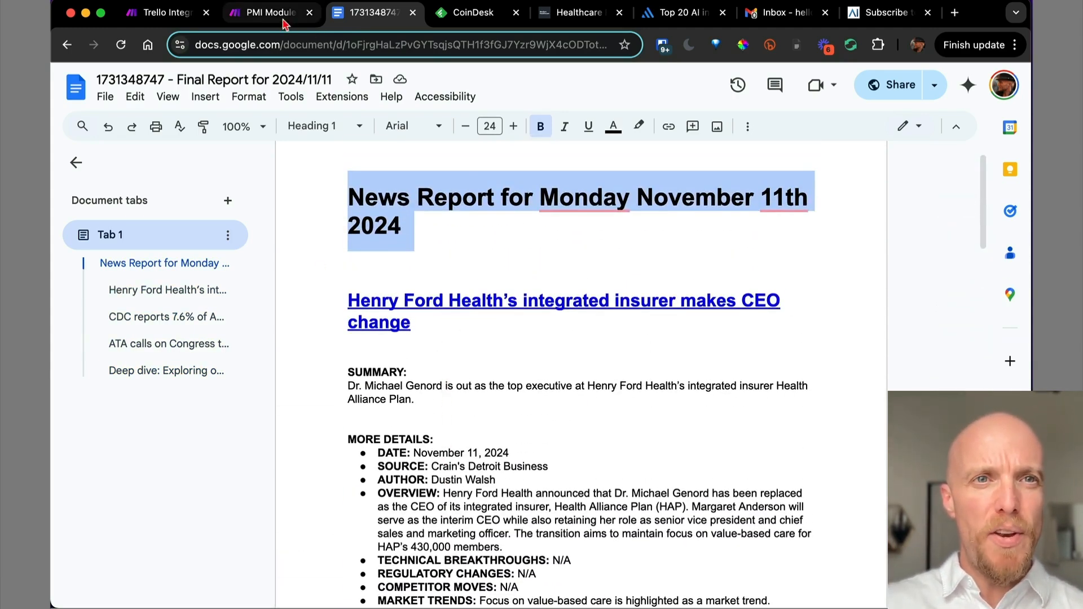
click(254, 19)
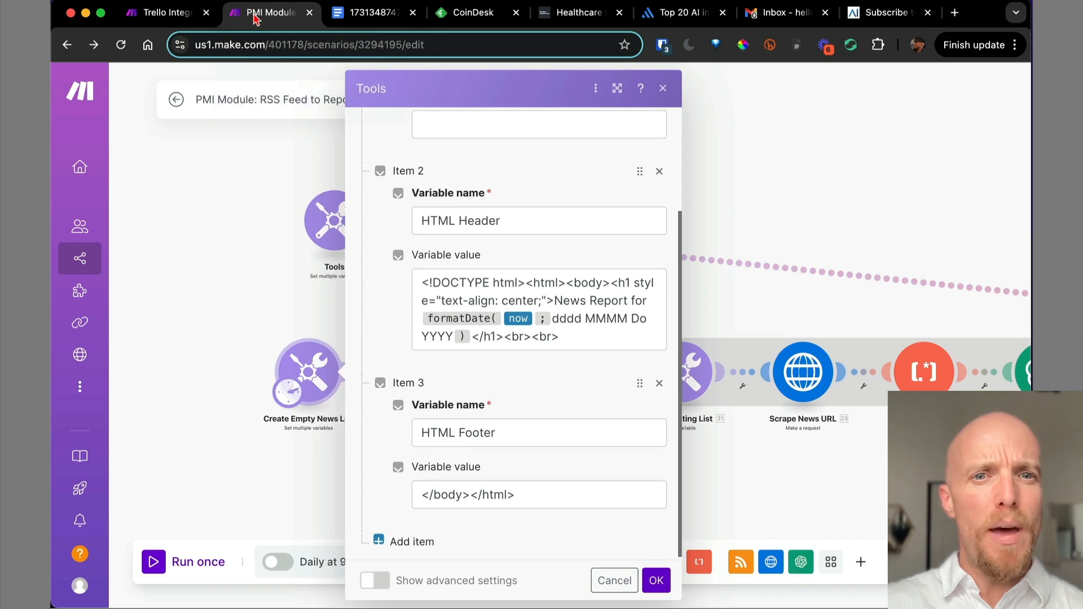
Close the variable settings and disconnect the new Tools module from the lower chain.
scroll(535, 404, up, 3)
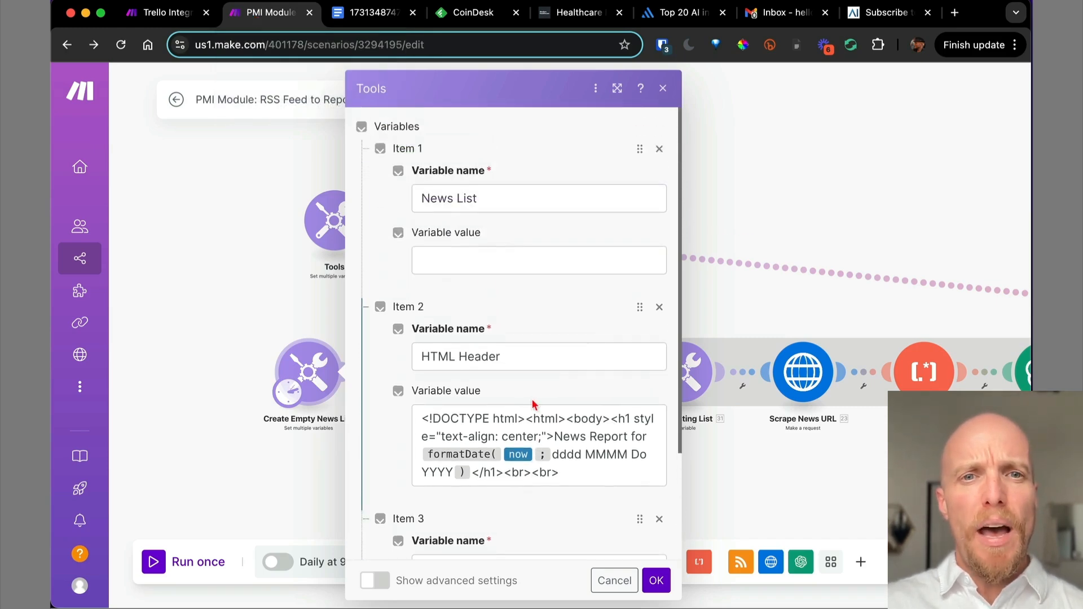
click(656, 581)
click(522, 250)
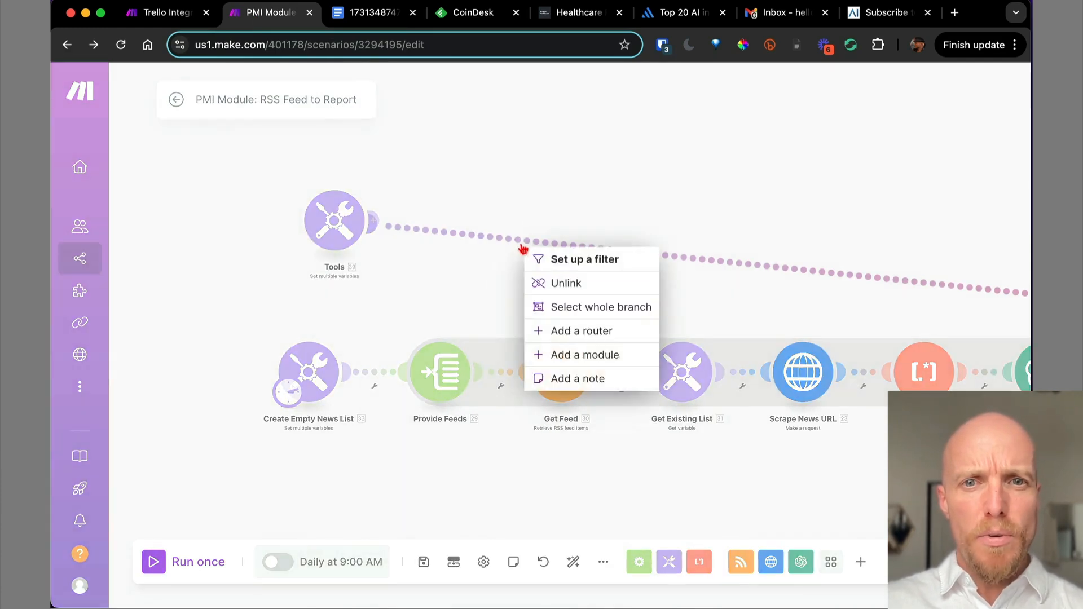
click(479, 188)
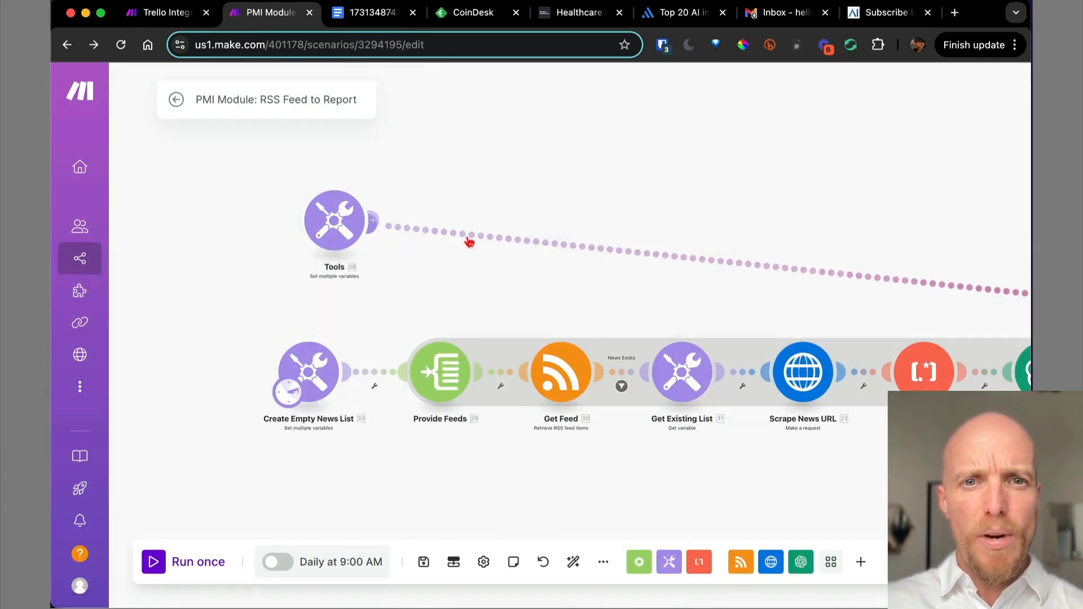
click(469, 242)
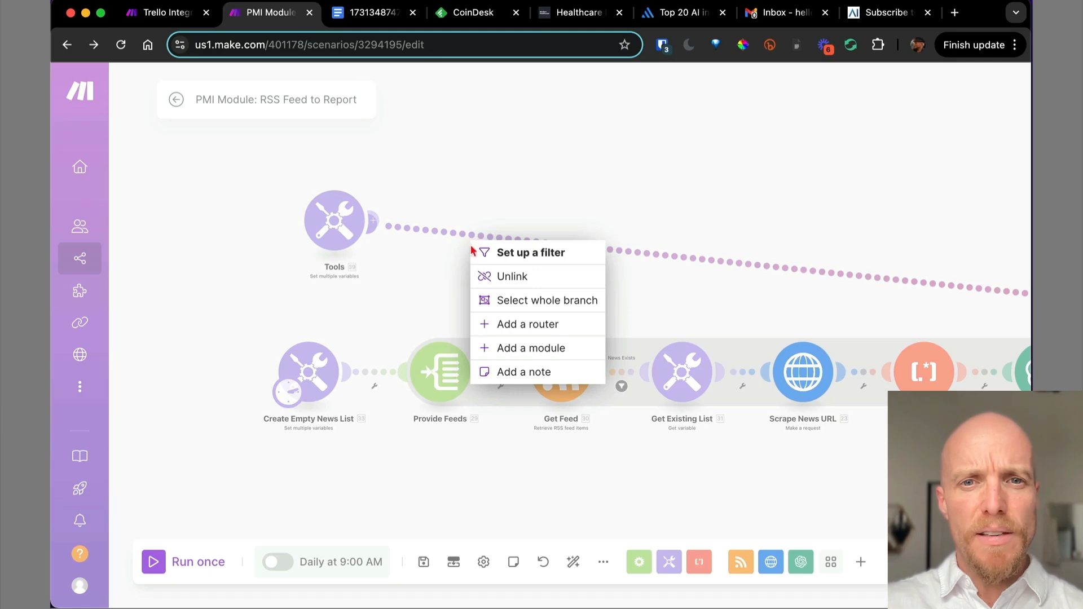
click(529, 281)
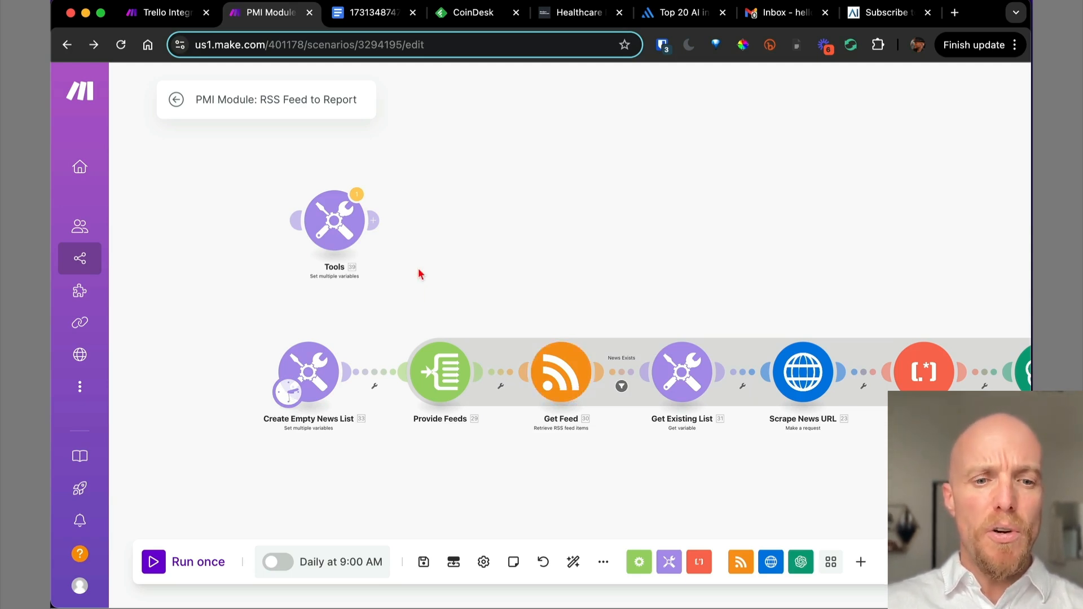
Rename the Tools module to 'Create Empty News List'.
right_click(343, 238)
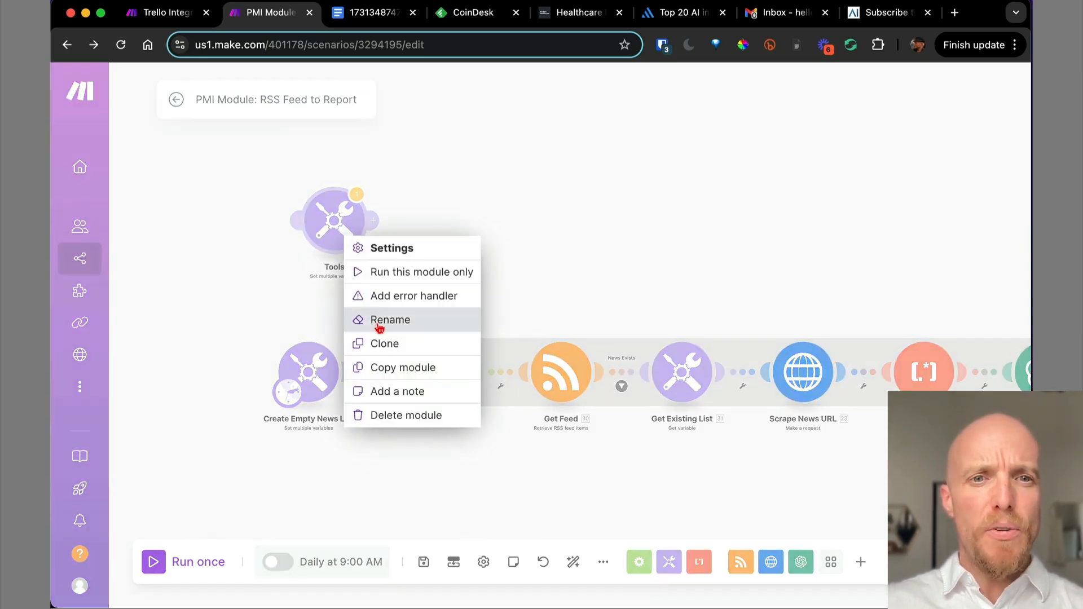
click(354, 321)
text(C)
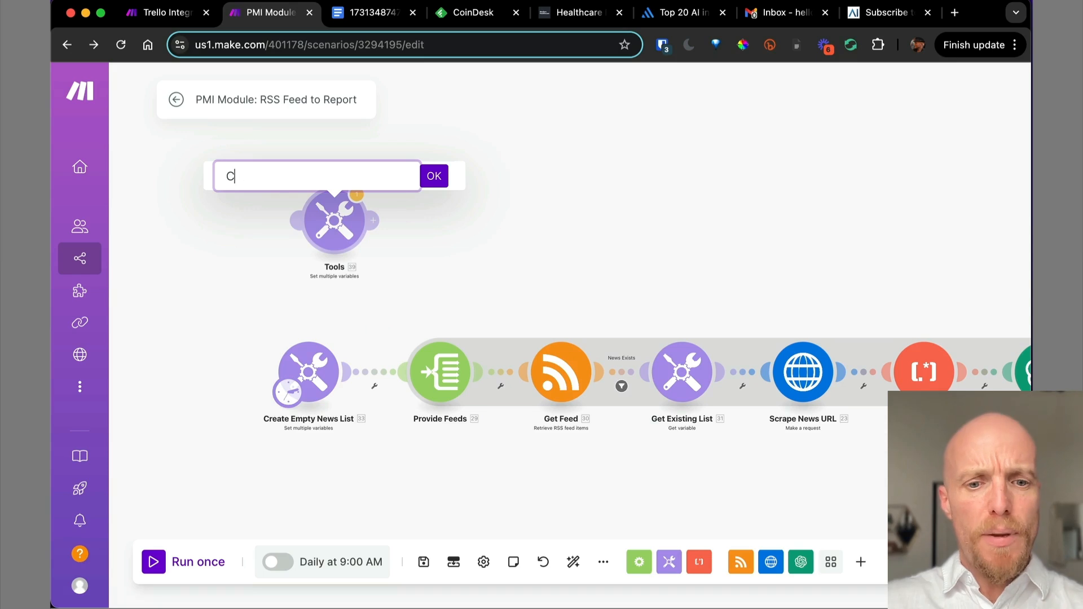
text(reate Em)
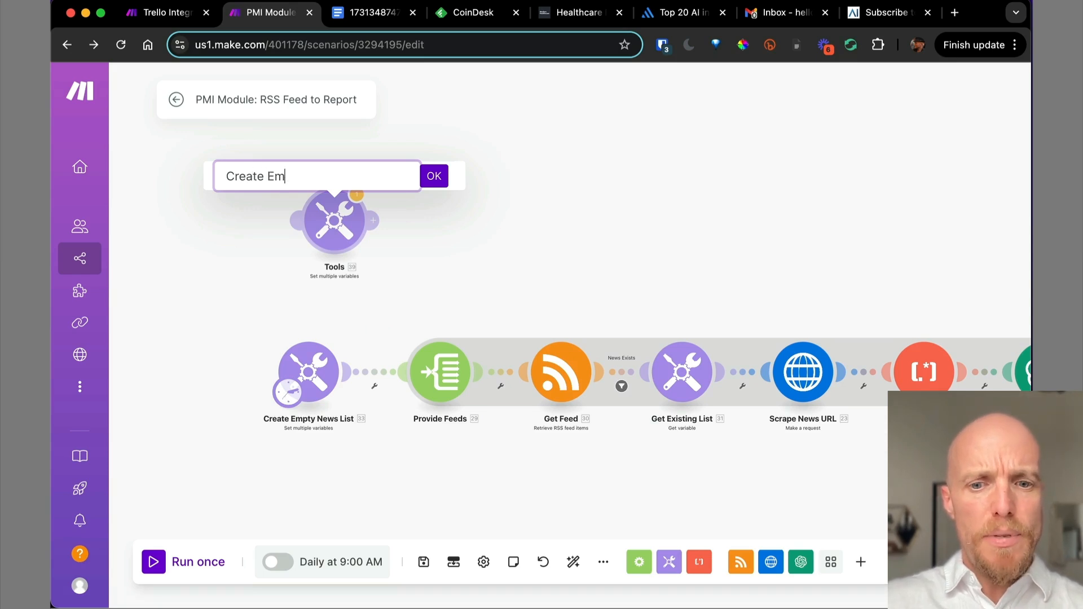
text(pty News List)
key(Return)
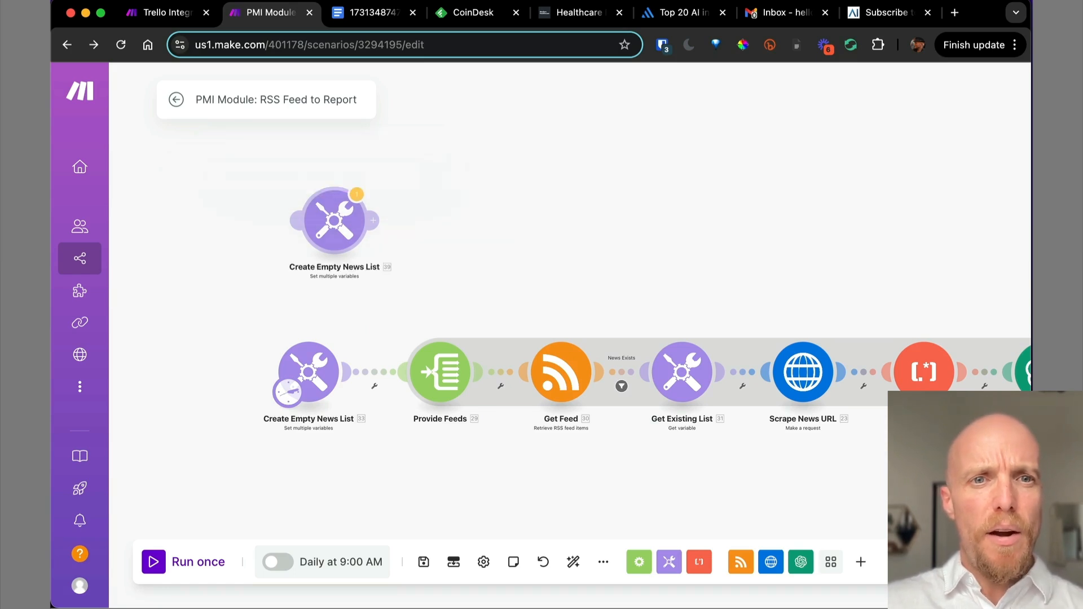
Add an Iterator after Create Empty News List with Map off and one empty item.
click(375, 219)
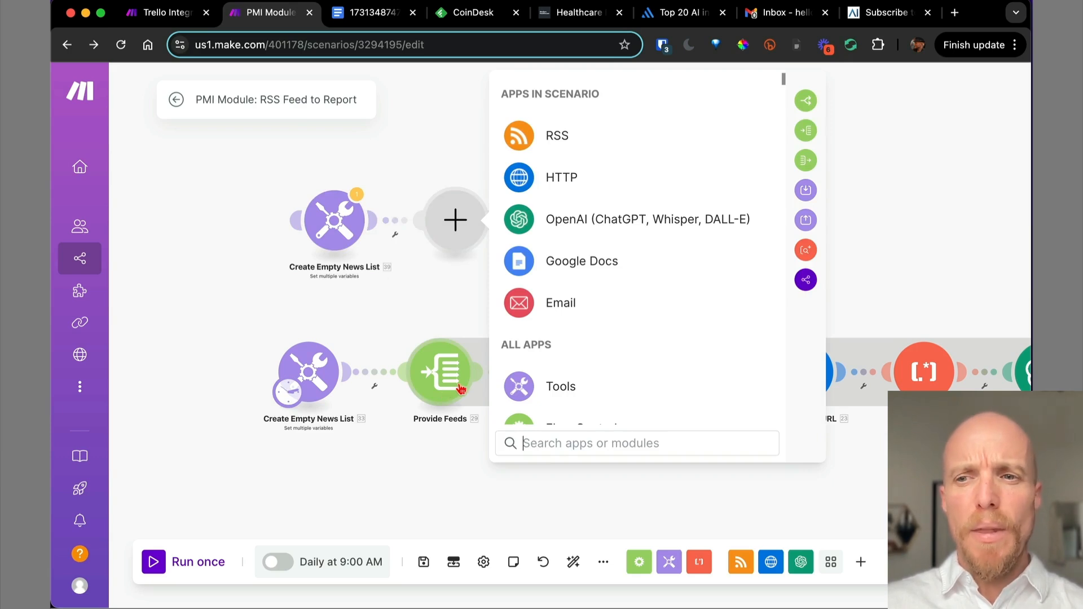
click(807, 131)
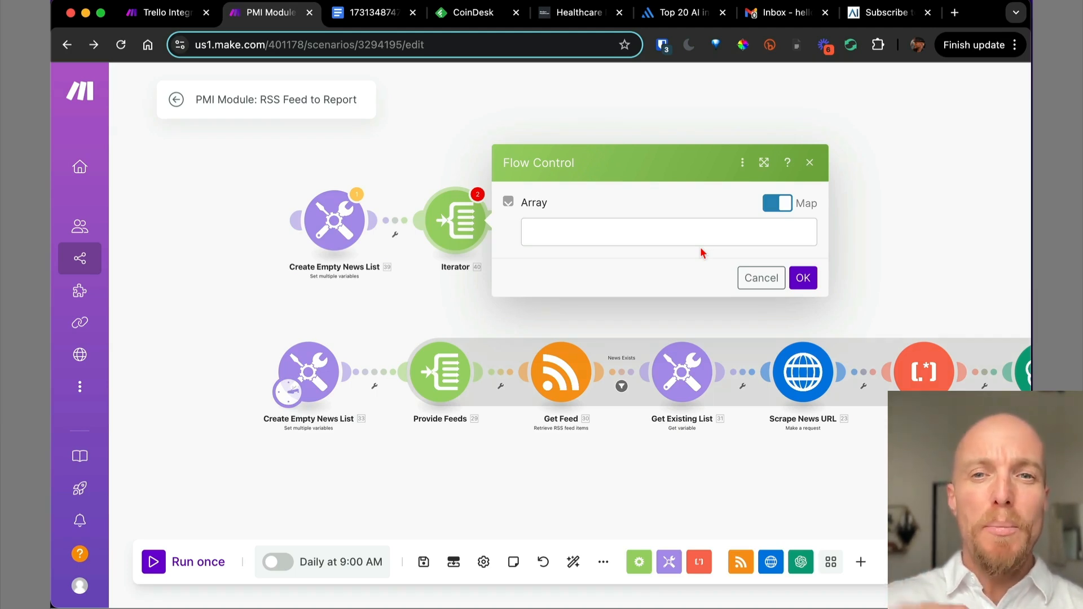
click(774, 202)
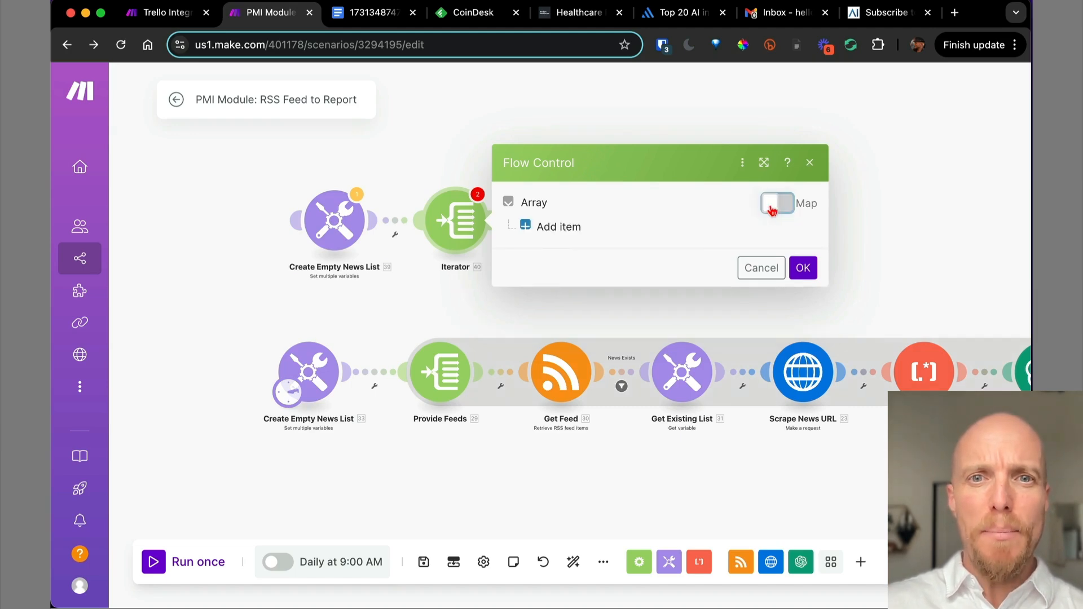
click(560, 225)
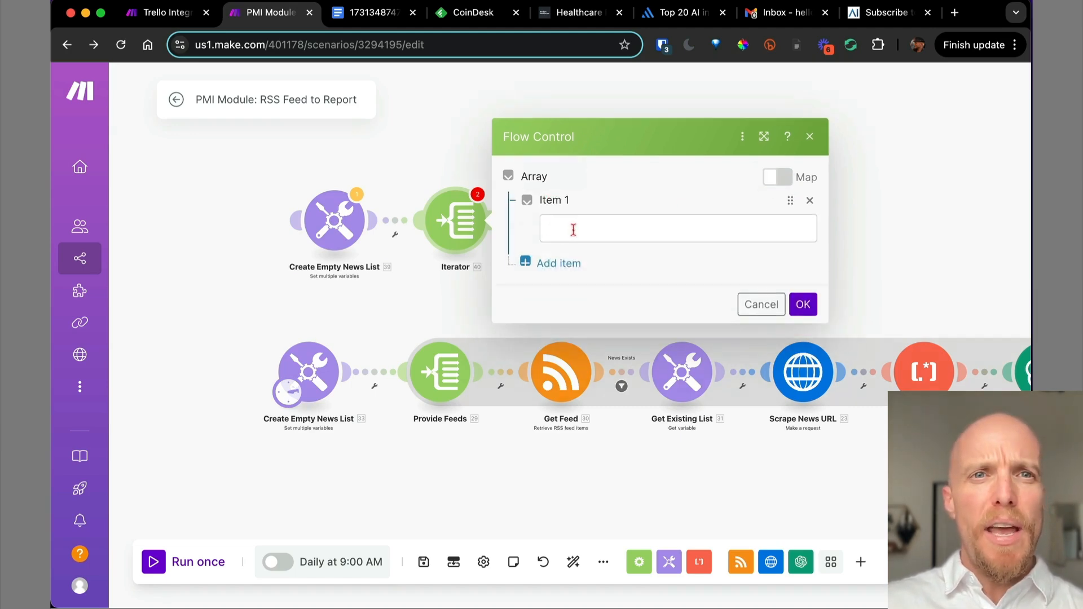
click(802, 304)
Check the feed URLs listed in Provide Feeds.
click(454, 370)
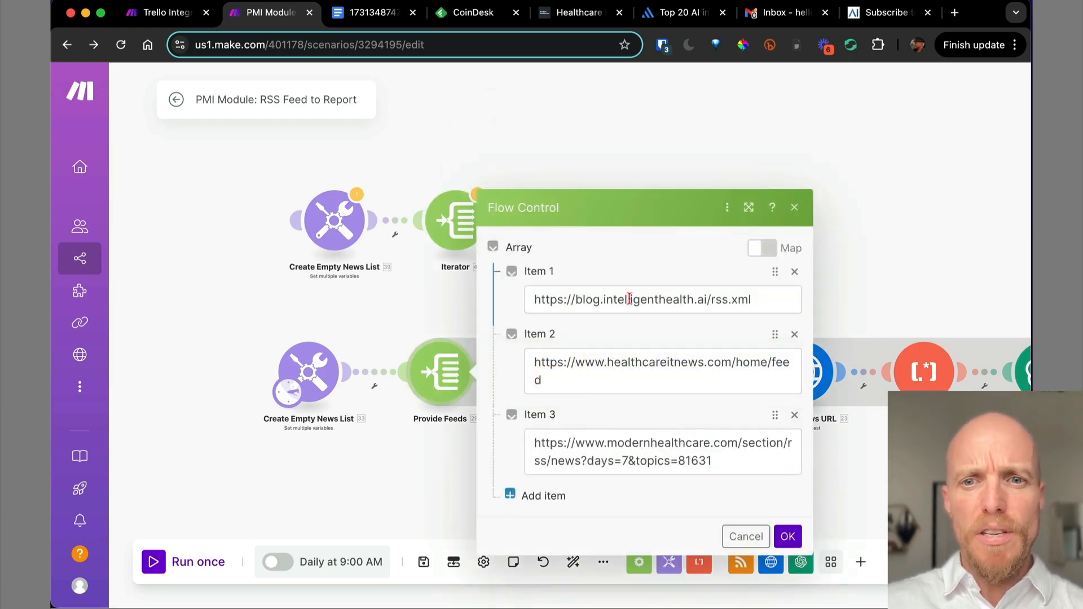
click(691, 302)
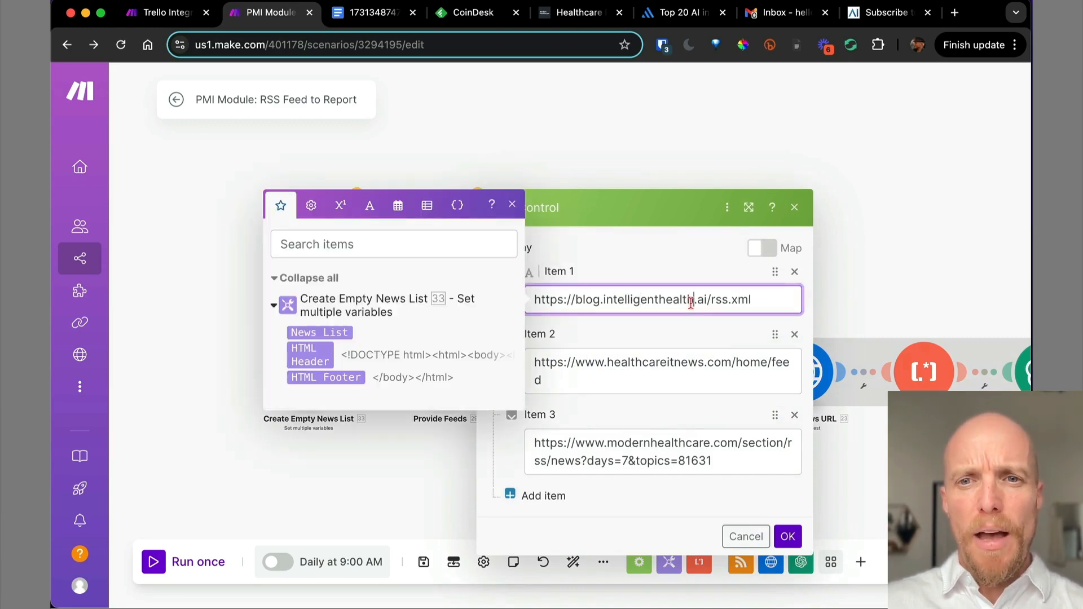
click(795, 208)
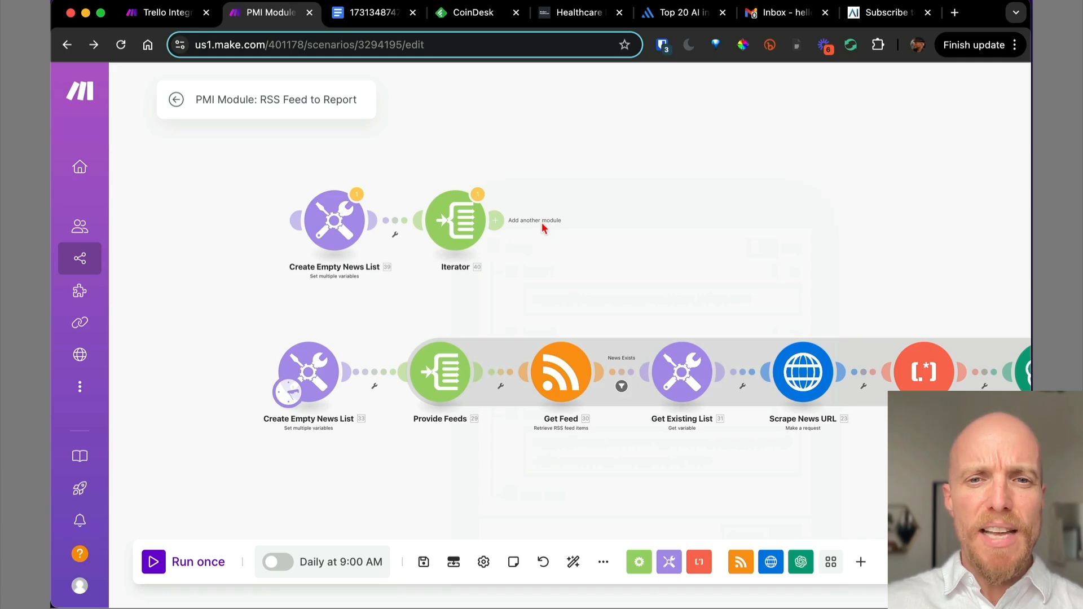
Add an RSS 'Retrieve RSS feed items' module after the Iterator and try a test run.
click(494, 221)
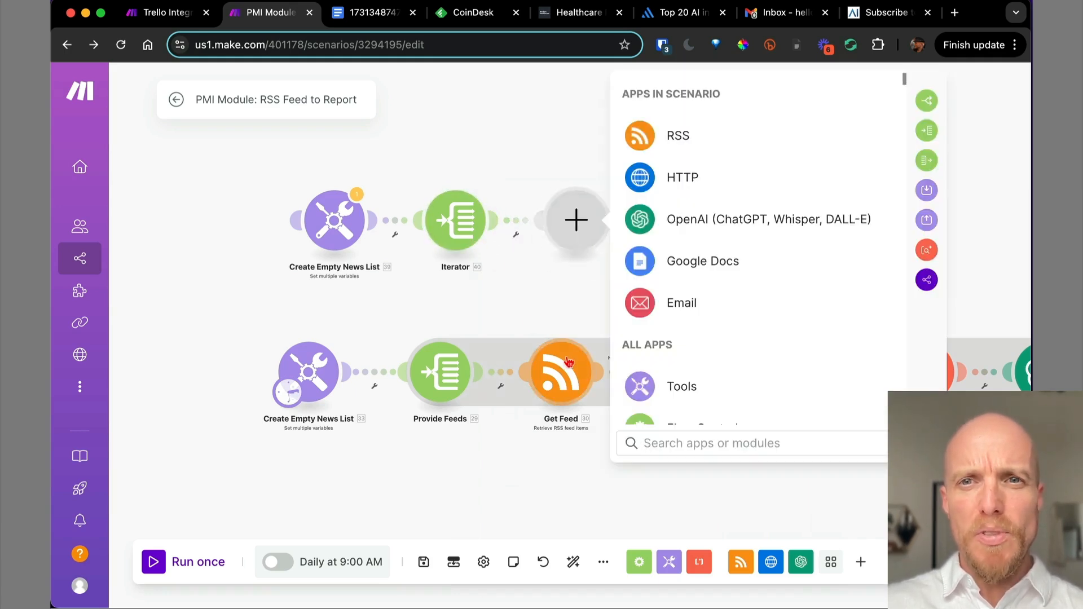
click(694, 144)
click(702, 231)
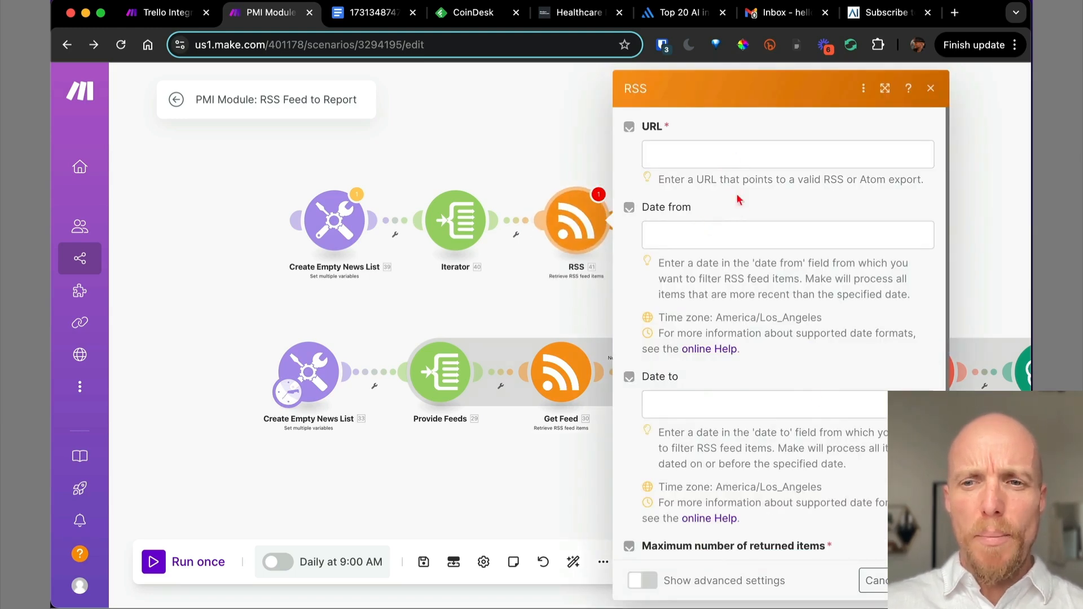
click(874, 581)
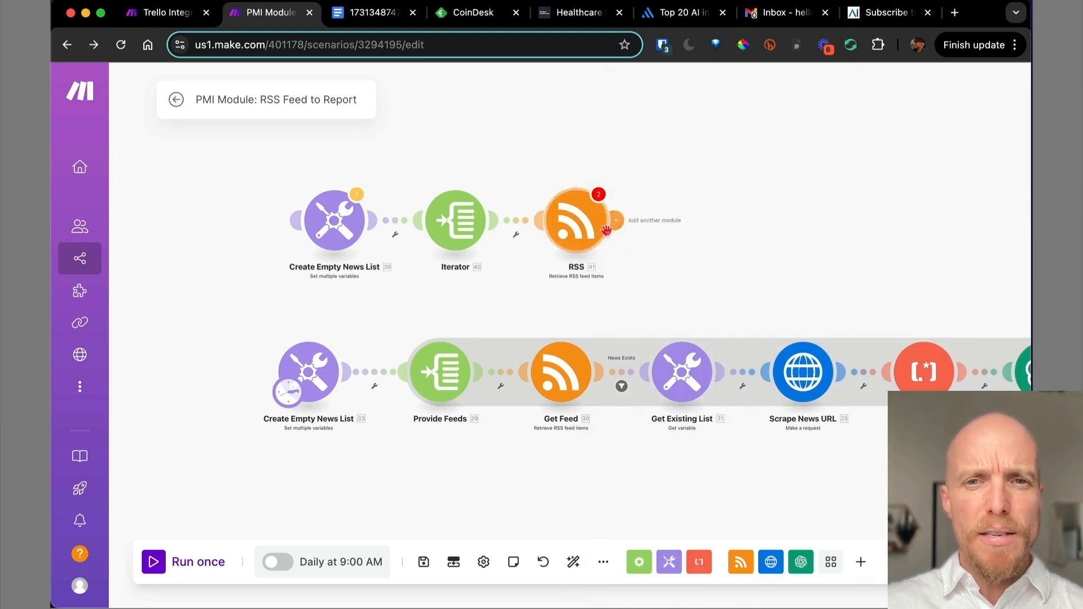
right_click(576, 231)
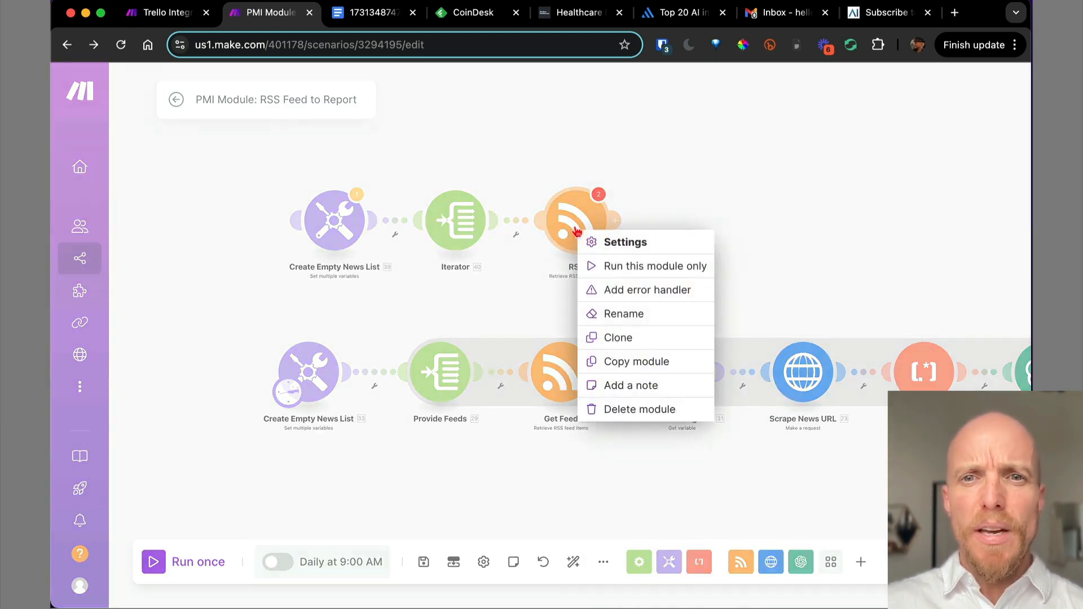
click(610, 266)
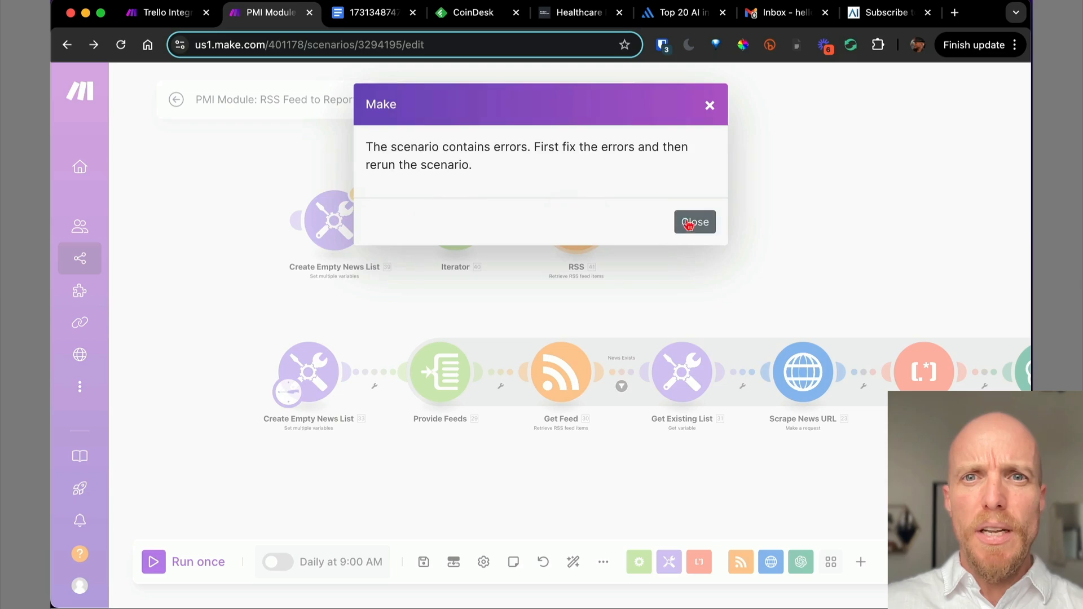
click(695, 221)
click(583, 221)
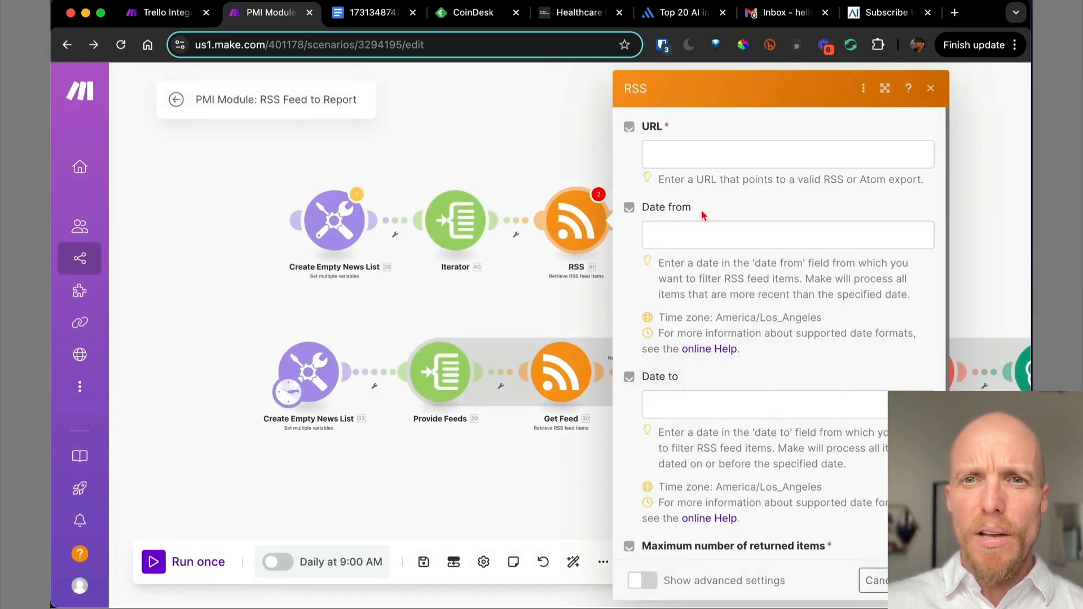
Look over the RSS URL field, then copy the first feed URL from Provide Feeds.
click(697, 153)
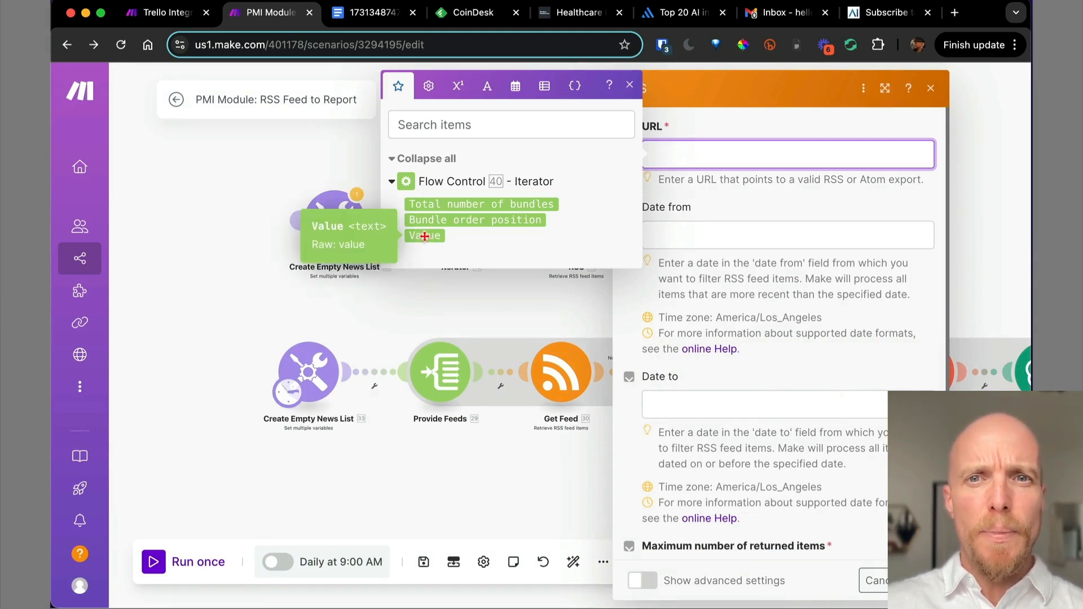
click(688, 227)
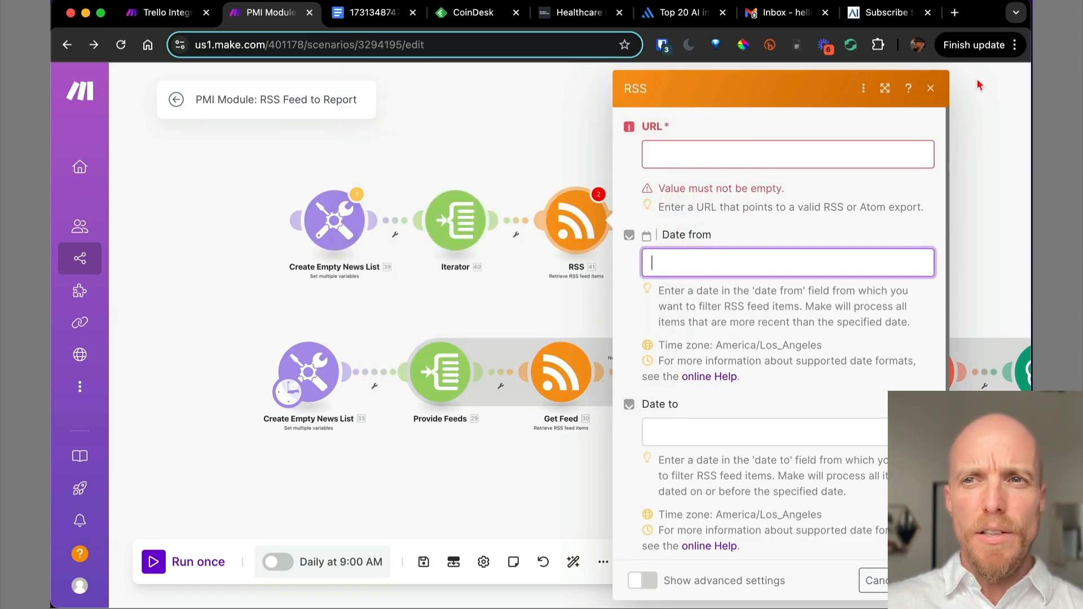
click(930, 89)
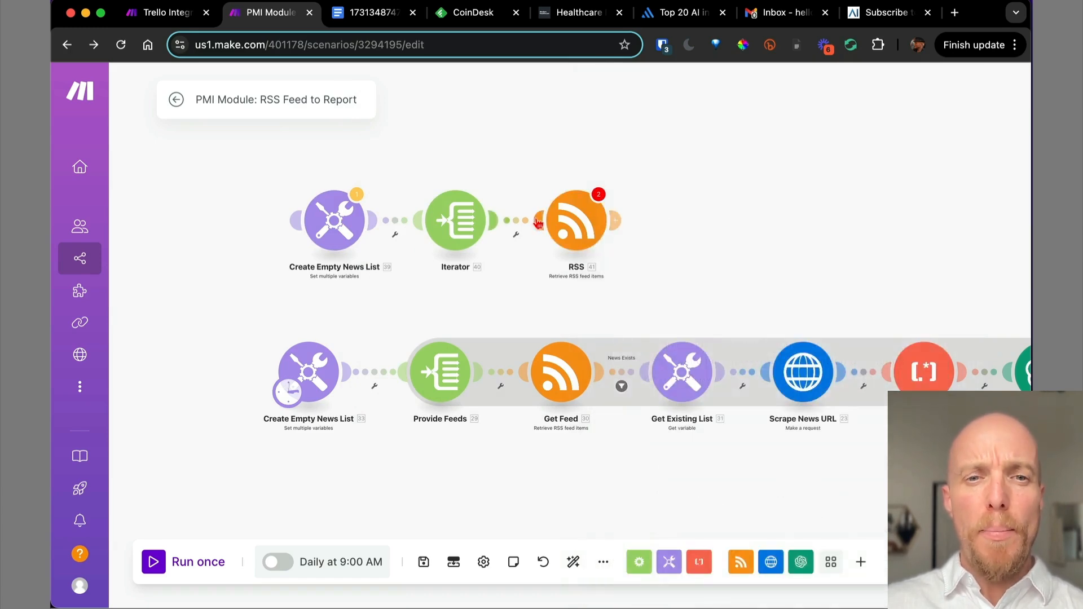
click(441, 372)
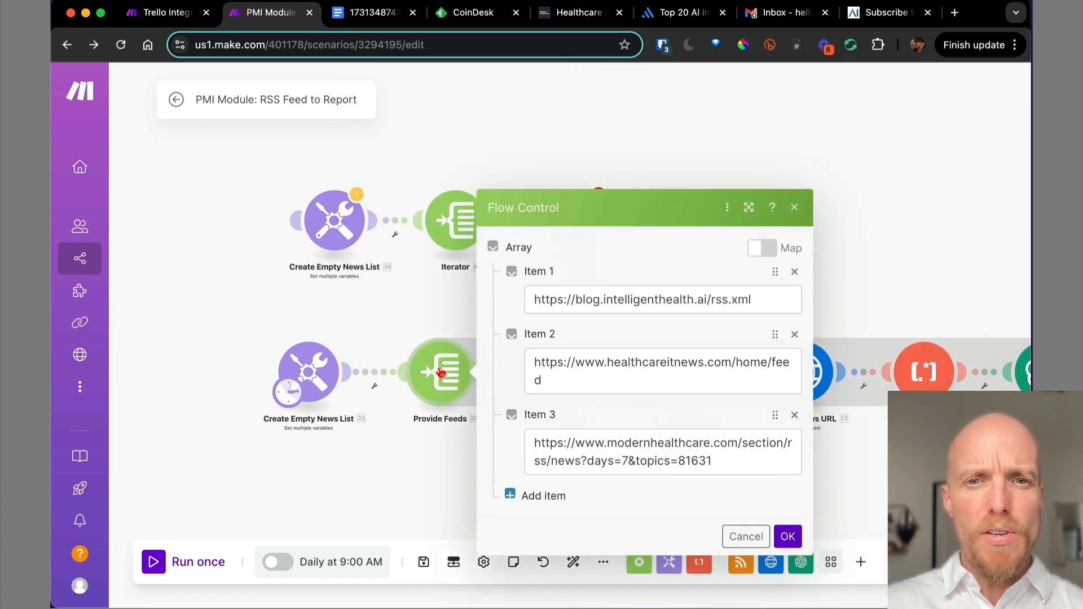
click(615, 299)
triple_click(616, 296)
key(ctrl+c)
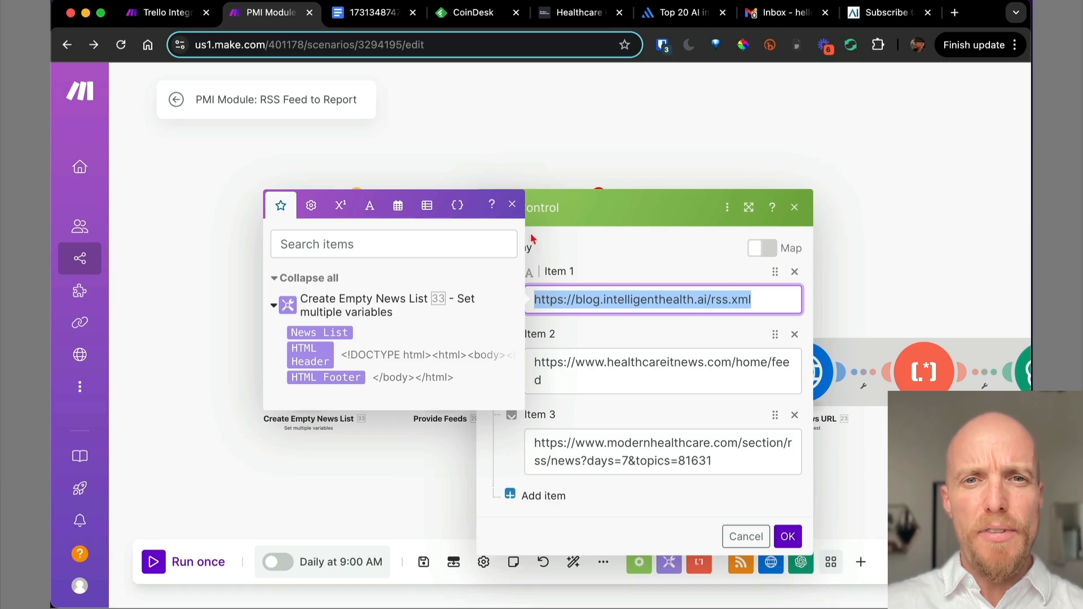
click(512, 204)
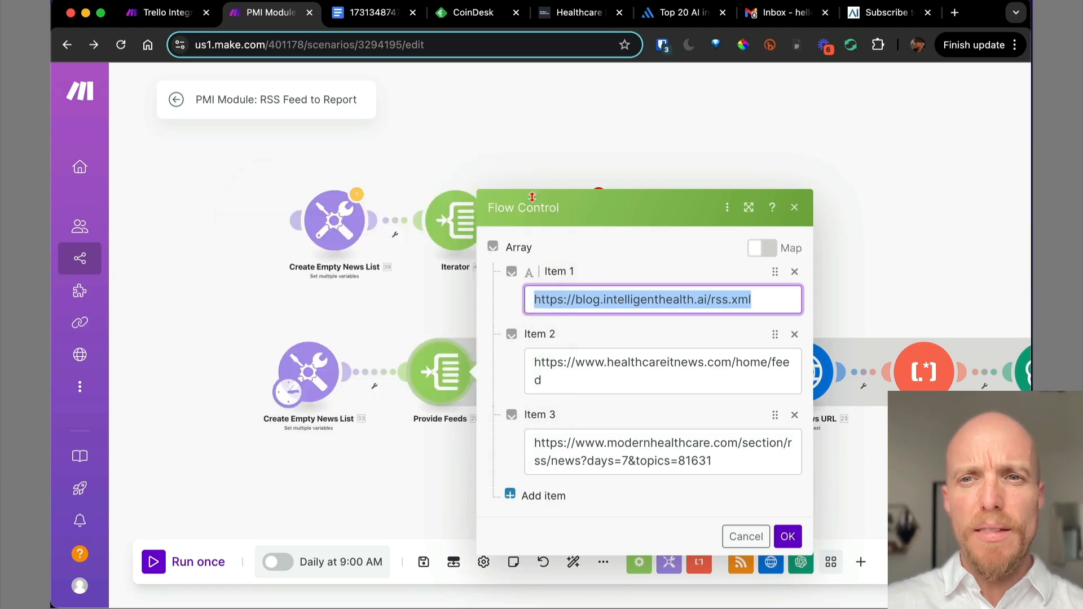
click(795, 208)
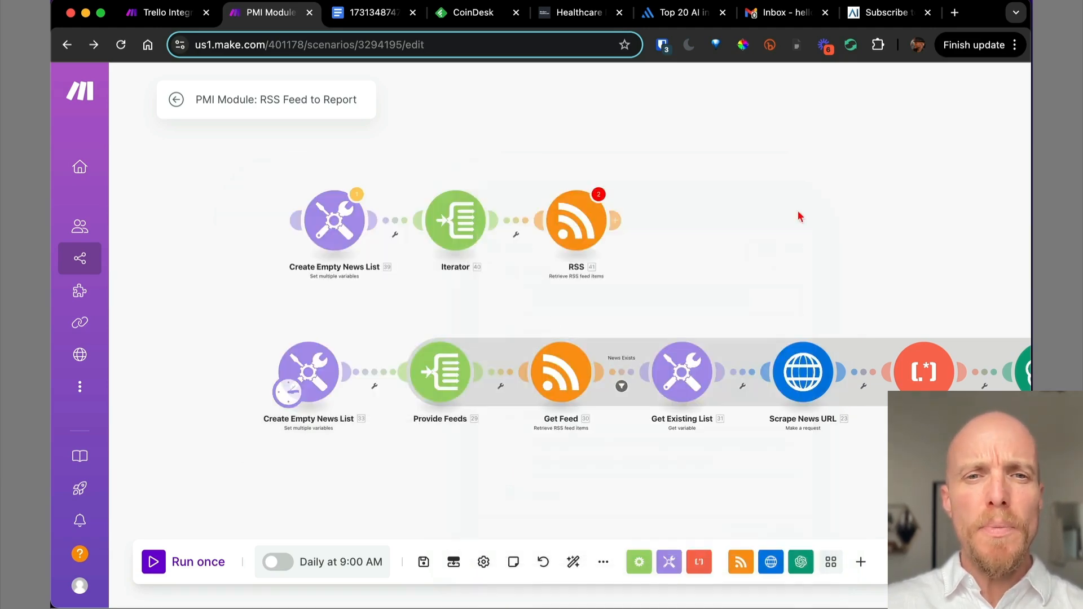
Paste the first feed URL into the Iterator's Item 1 and save.
click(458, 220)
click(560, 227)
key(ctrl+v)
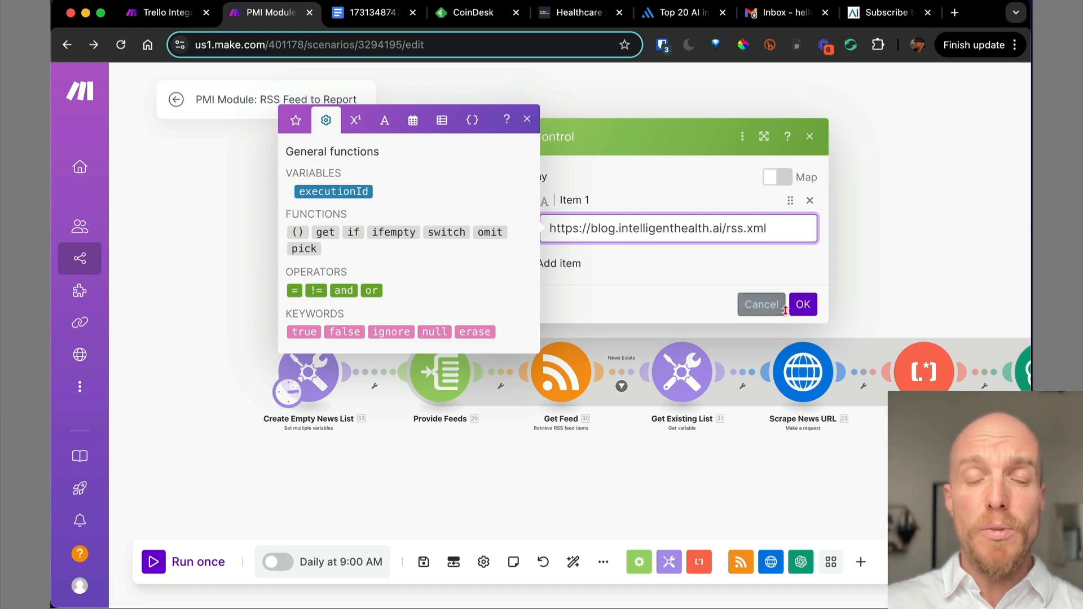
click(804, 305)
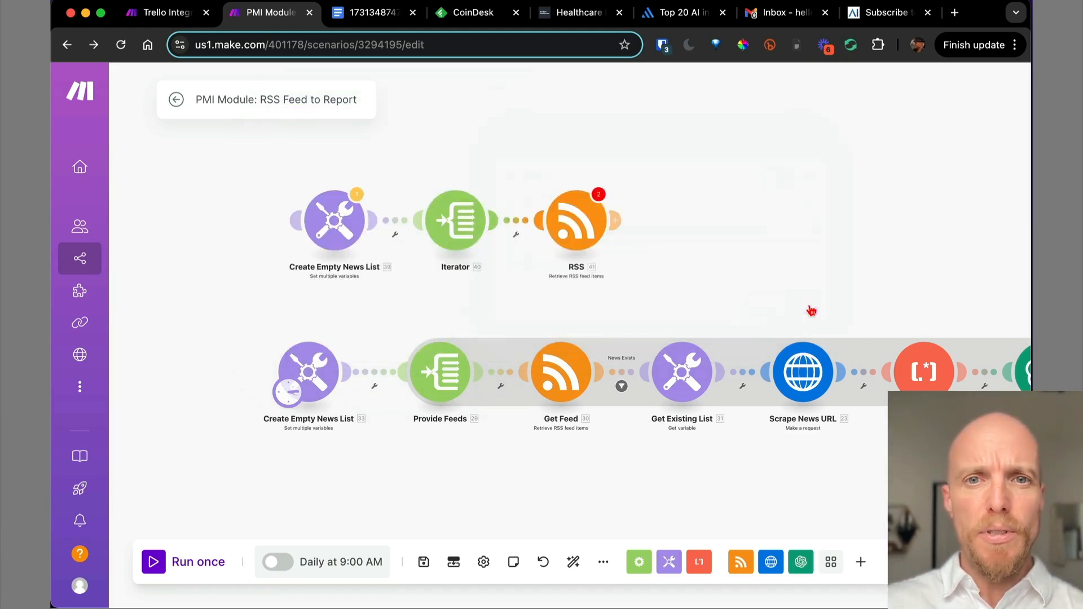
Map the RSS URL to the Iterator's Value and set maximum returned items to 1.
click(573, 228)
click(680, 156)
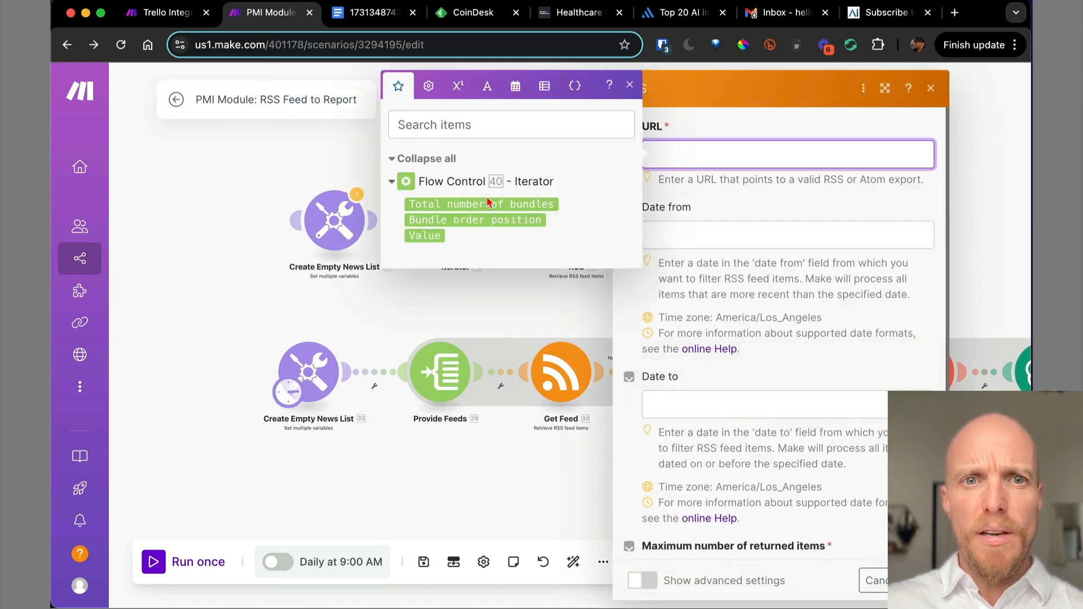
click(428, 239)
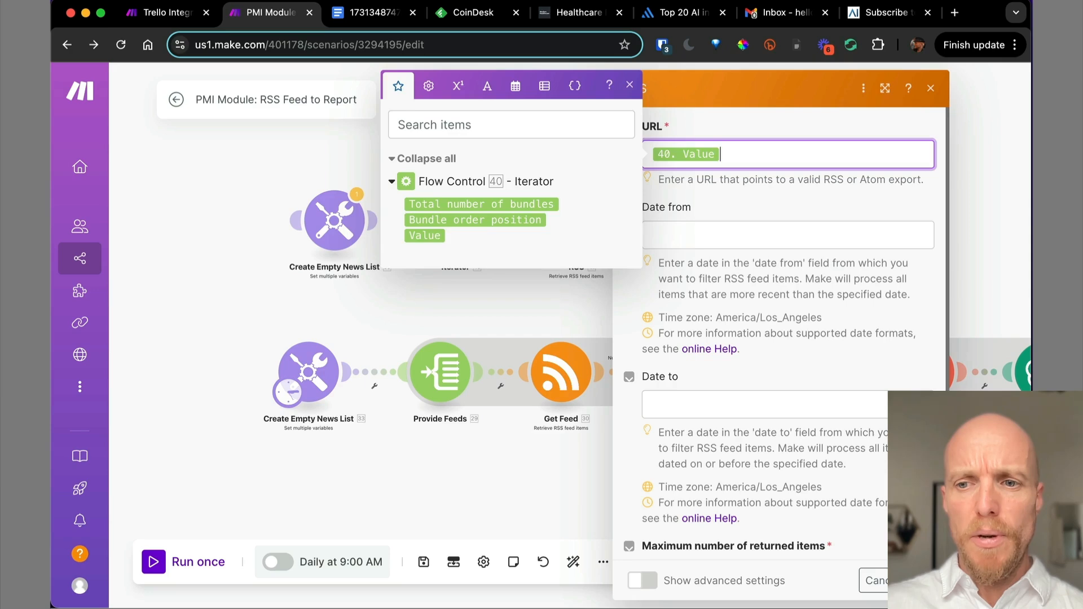
click(921, 580)
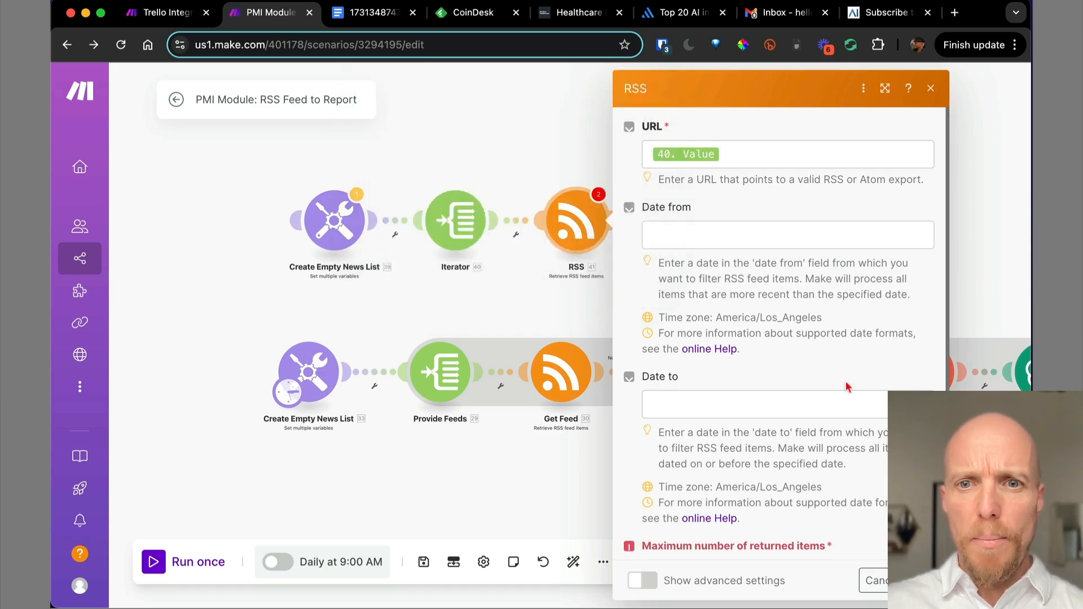
scroll(738, 230, down, 2)
scroll(737, 229, up, 2)
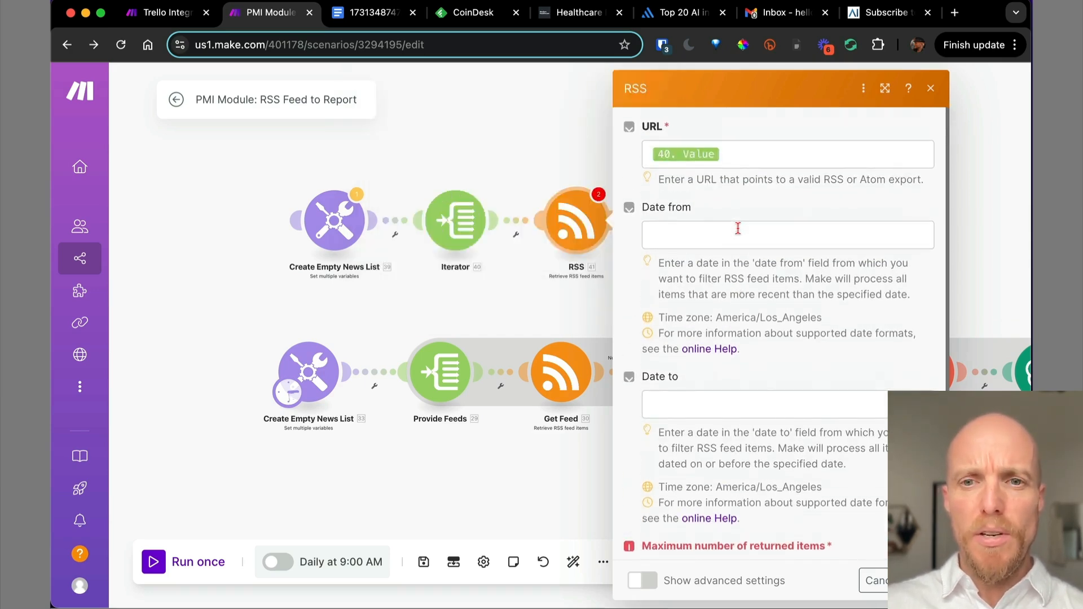
scroll(736, 470, down, 2)
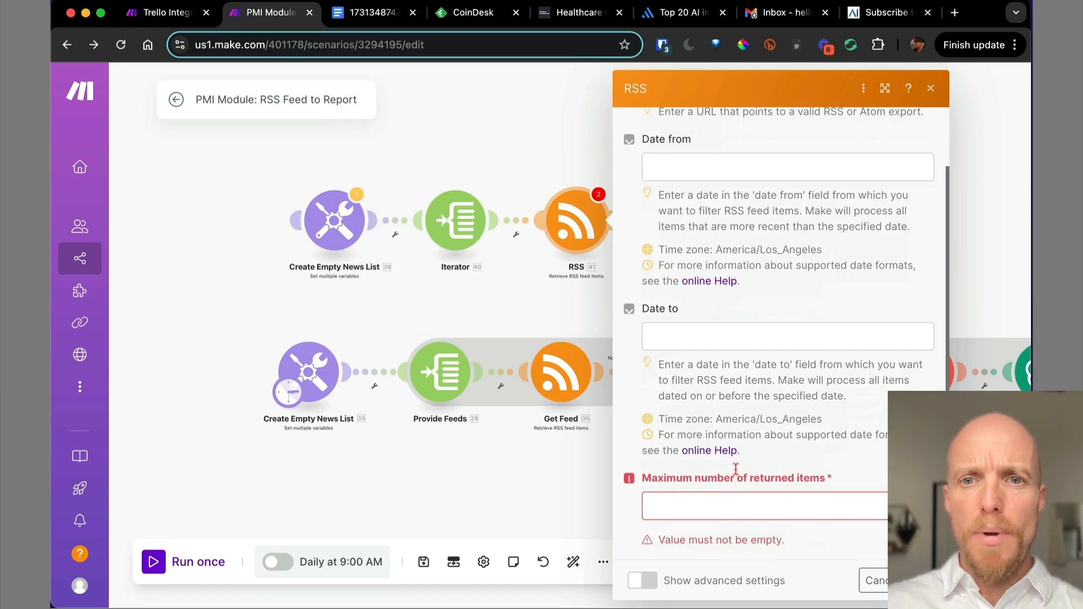
click(670, 506)
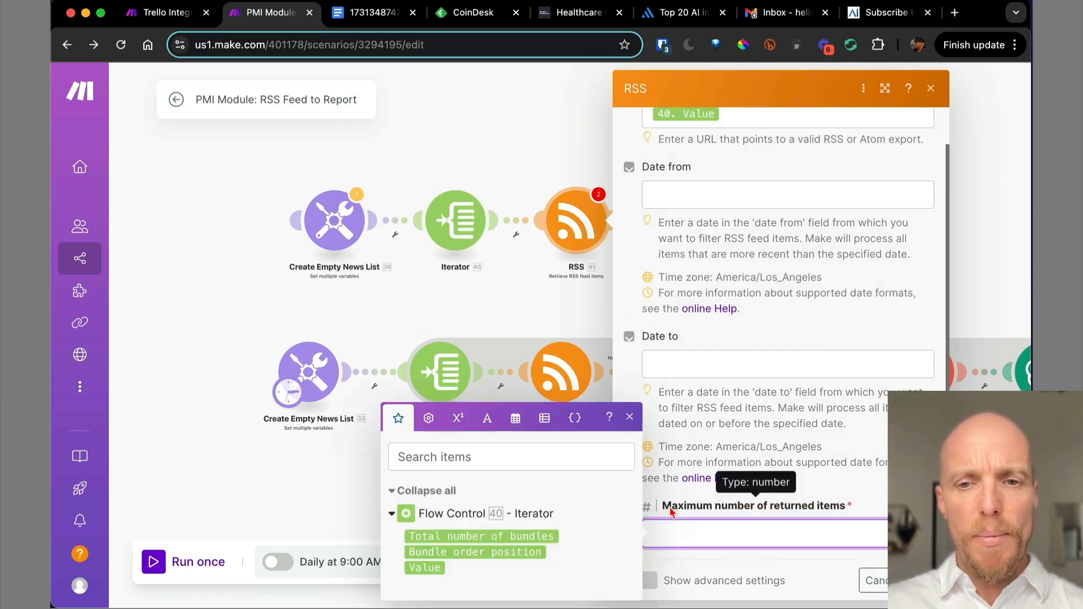
text(1)
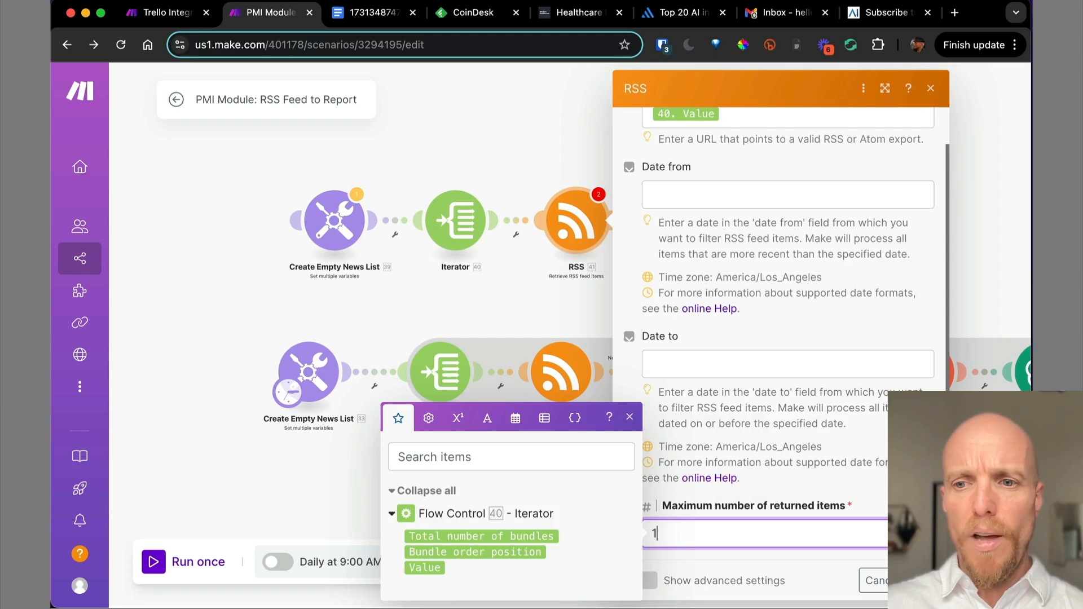
click(923, 580)
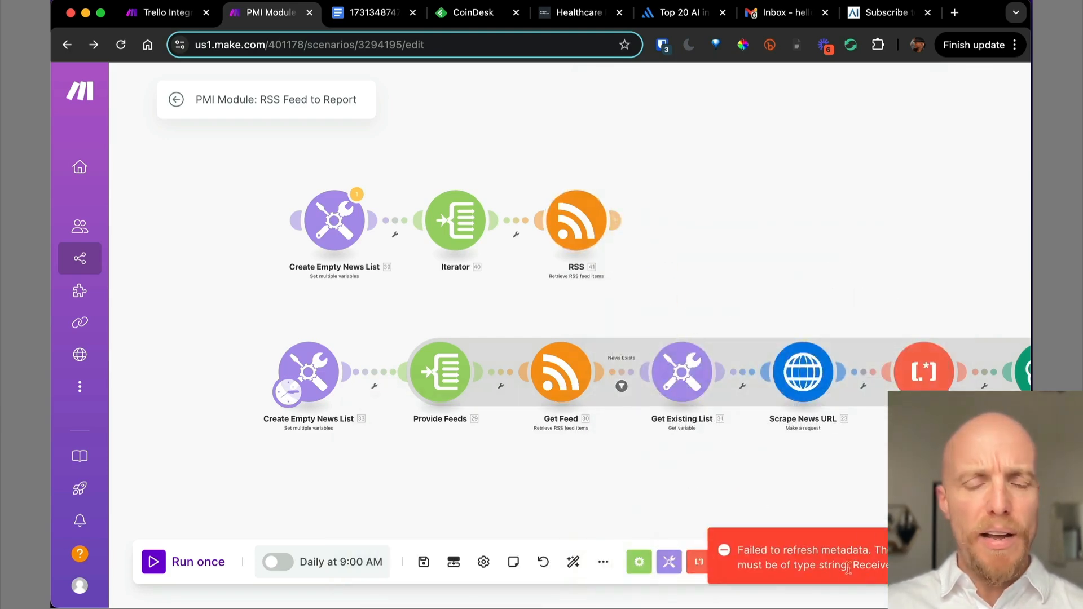
right_click(573, 233)
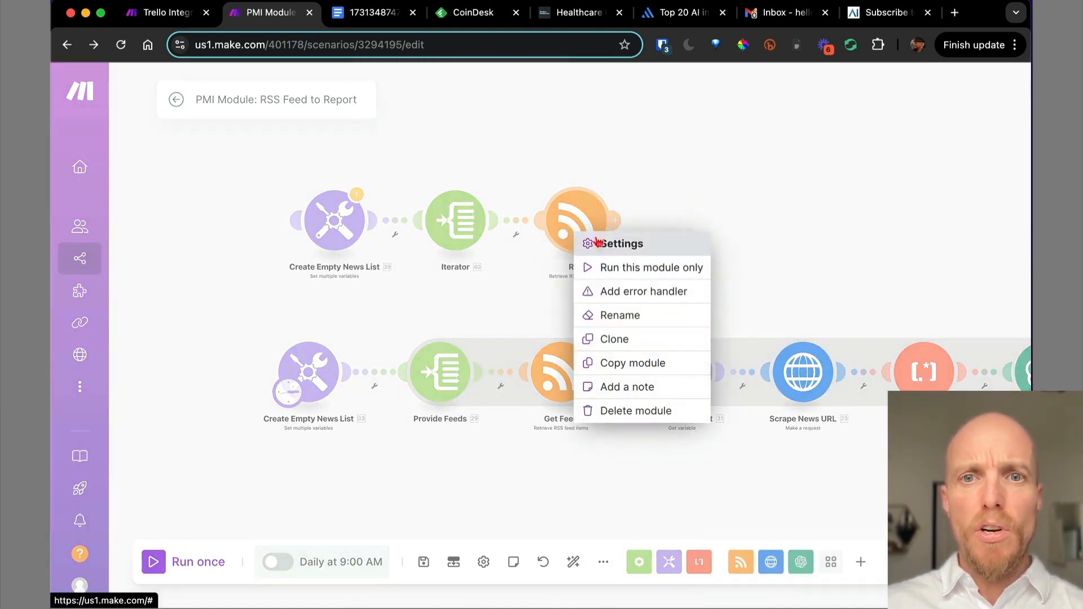
Run only the RSS module with the Intelligent Health blog feed URL as test value.
click(623, 175)
right_click(576, 224)
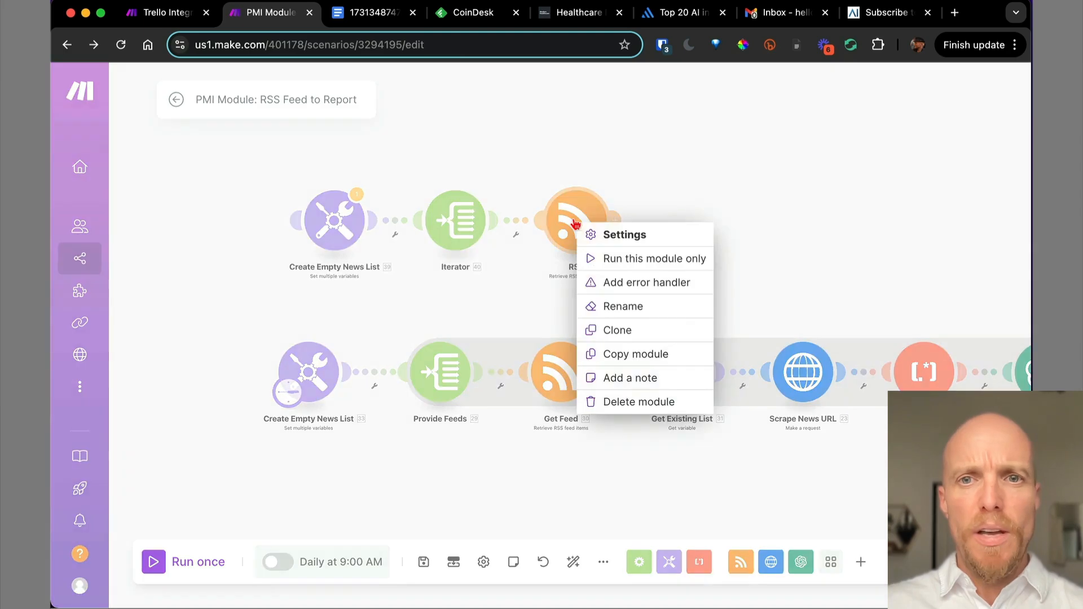
click(603, 259)
click(677, 333)
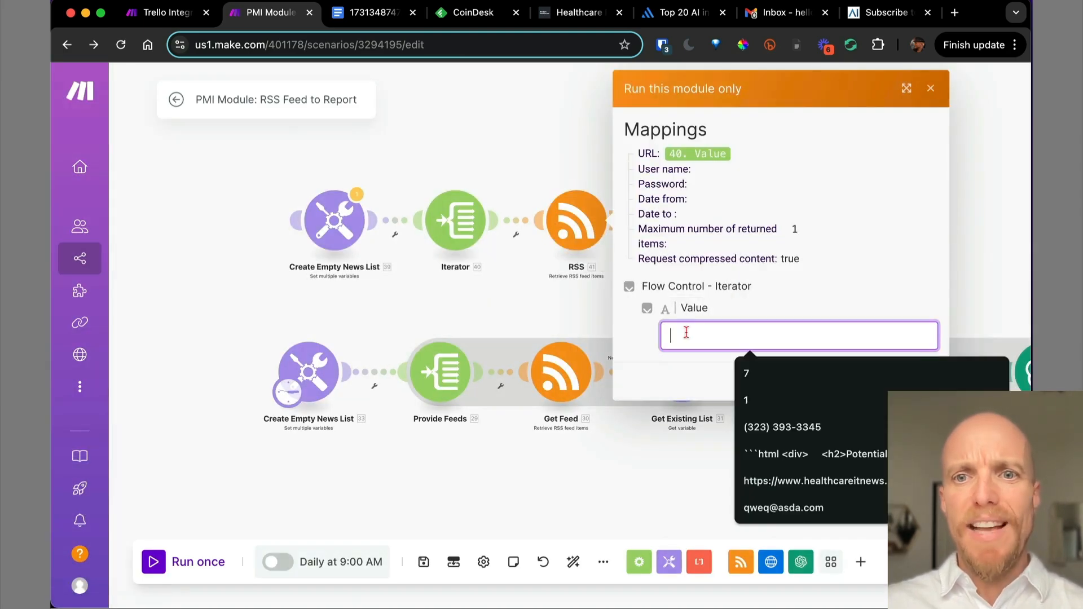
key(super+v)
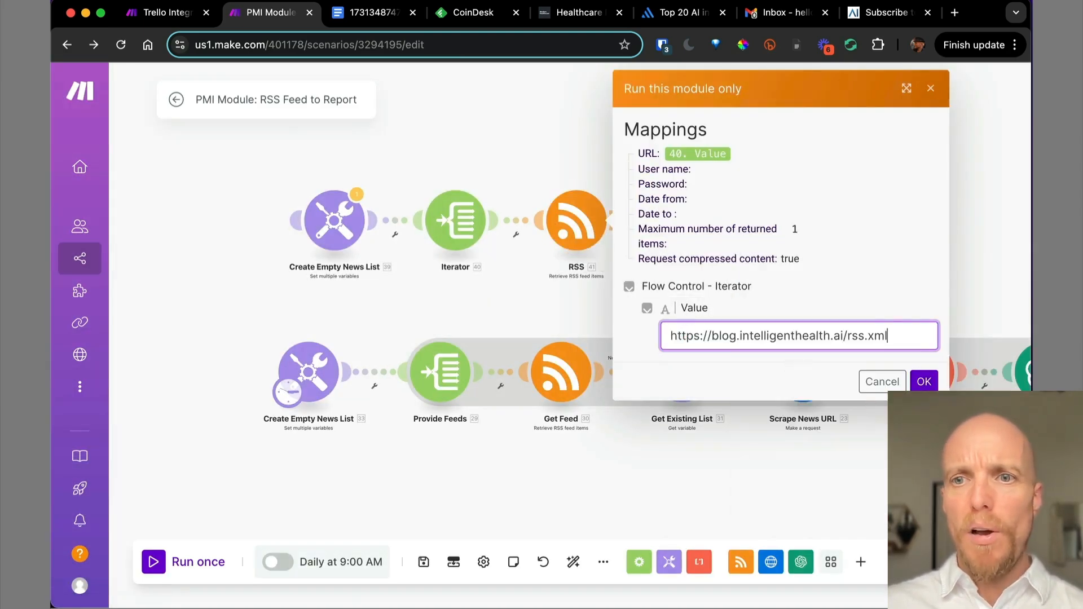
click(924, 382)
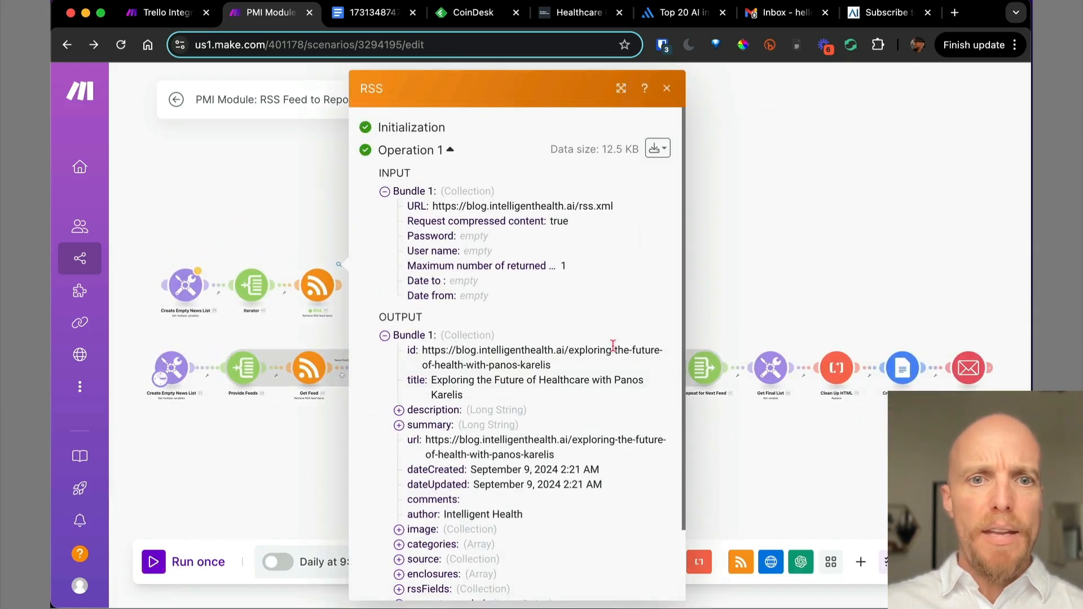
Review the single returned article, dated September 9, 2024, then close the results.
scroll(613, 345, down, 3)
scroll(615, 350, up, 3)
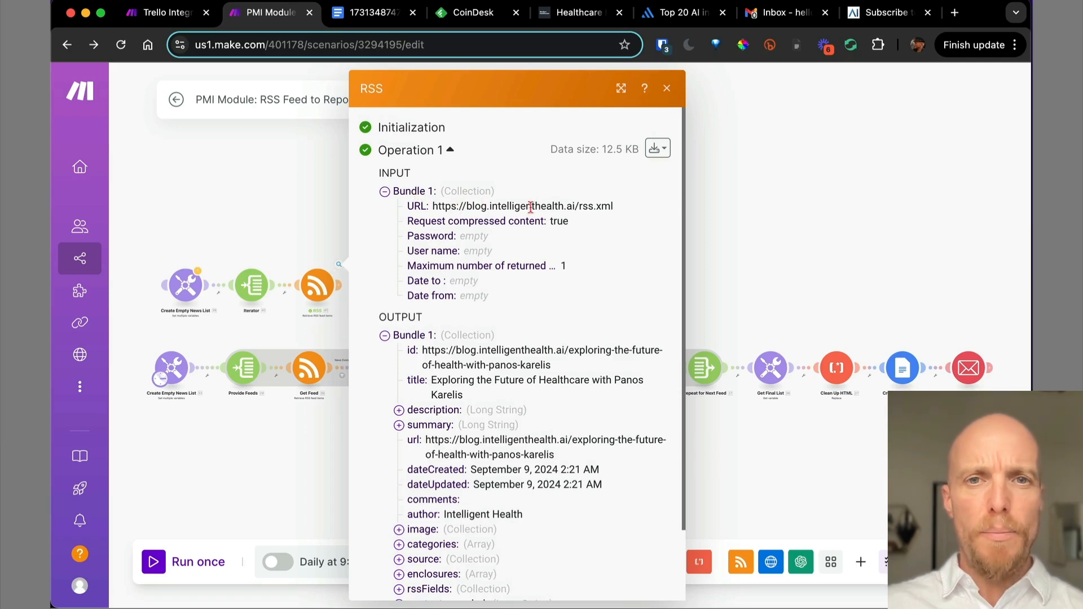
drag(565, 265, 543, 265)
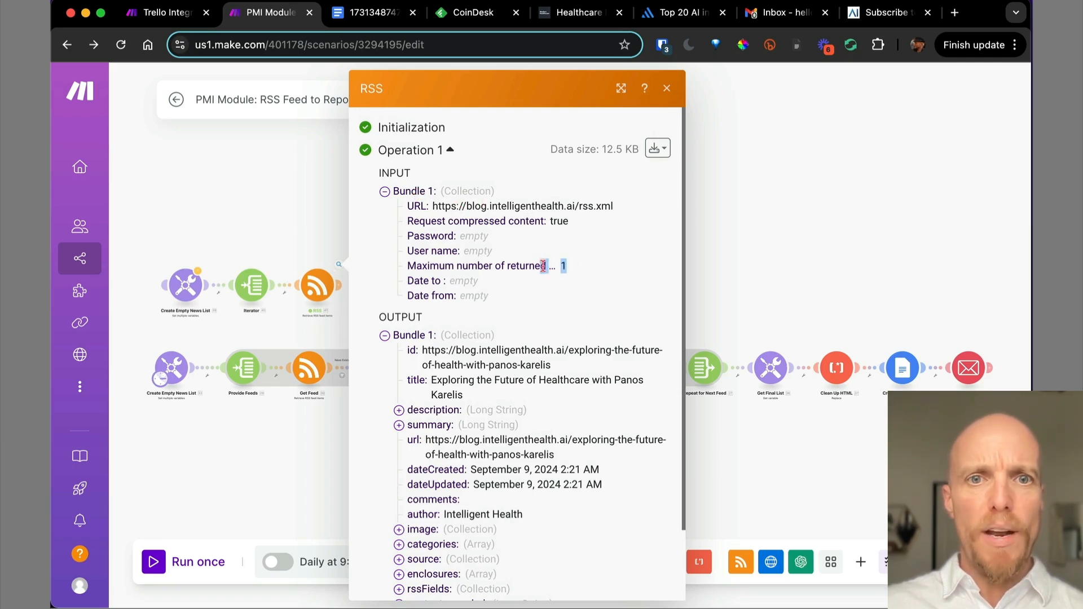
scroll(519, 316, down, 3)
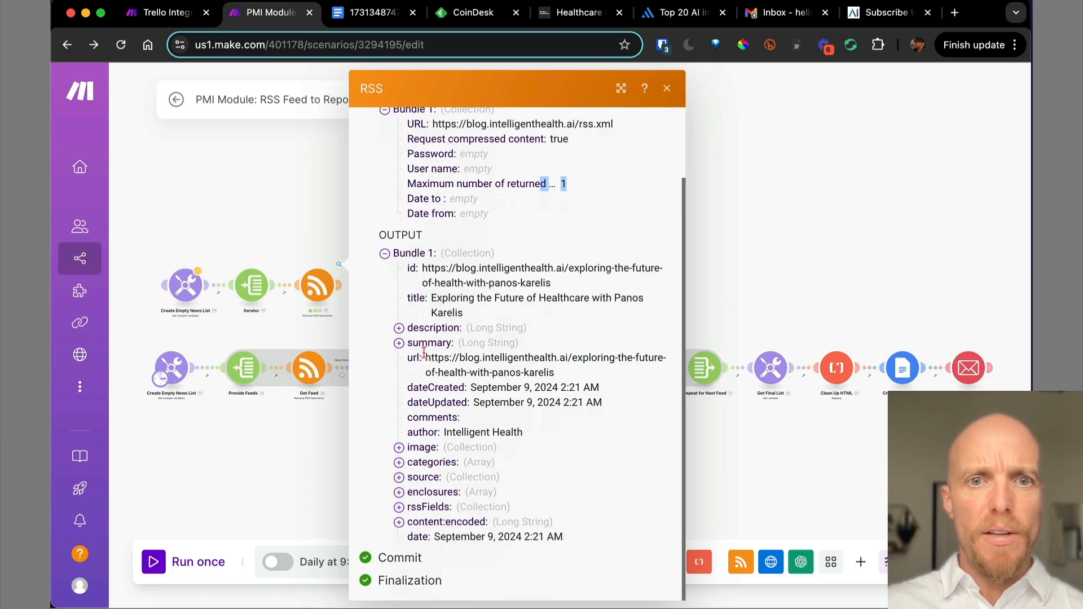
click(399, 344)
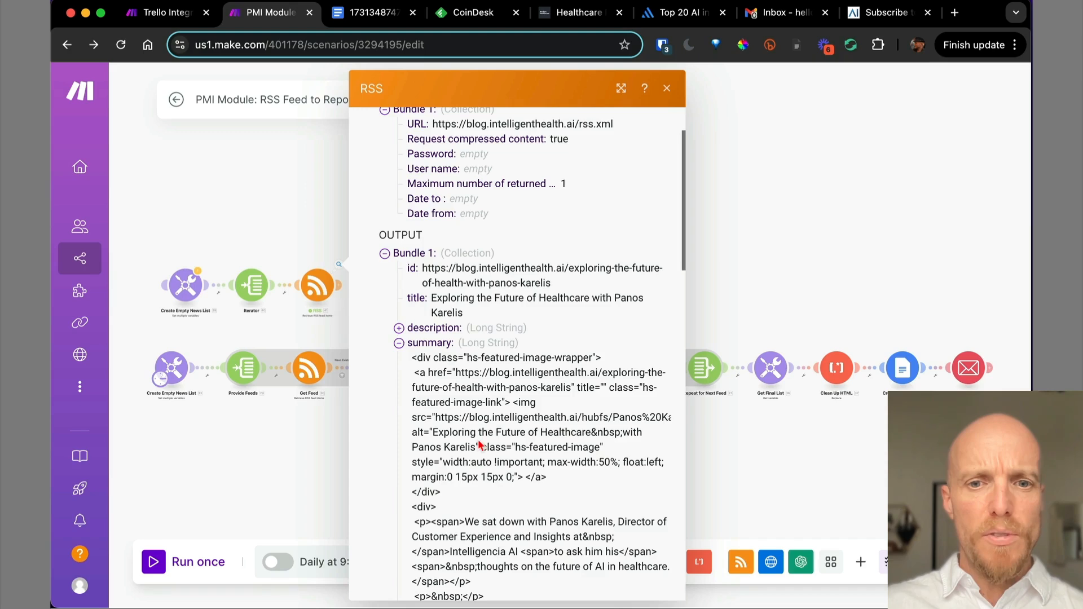
click(399, 344)
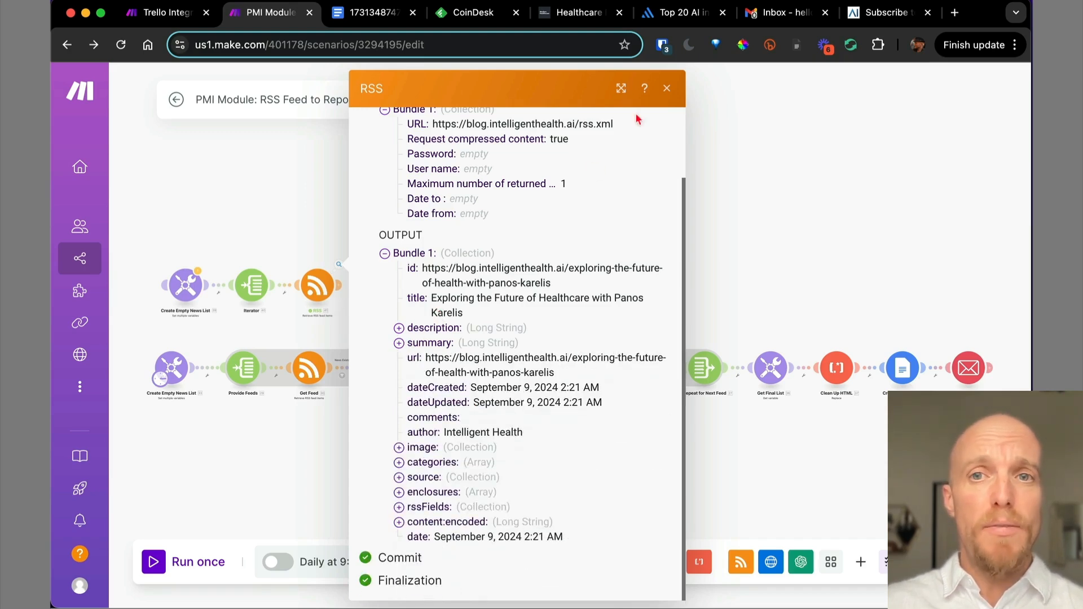
click(665, 88)
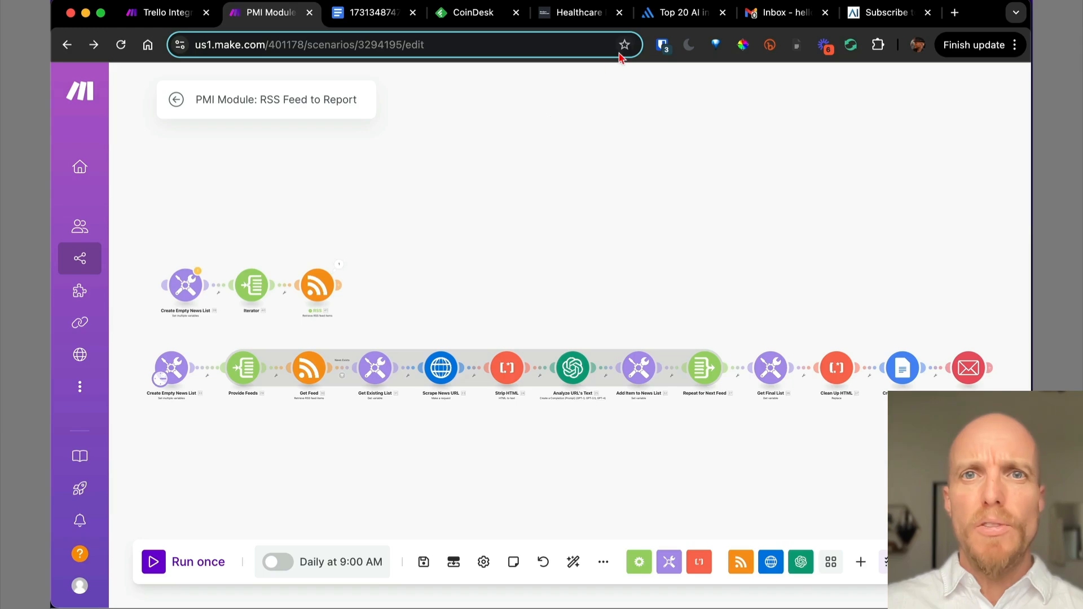
Open Modern Healthcare's This Week's Healthcare News RSS feed, copy its address, and return to Make.
click(576, 16)
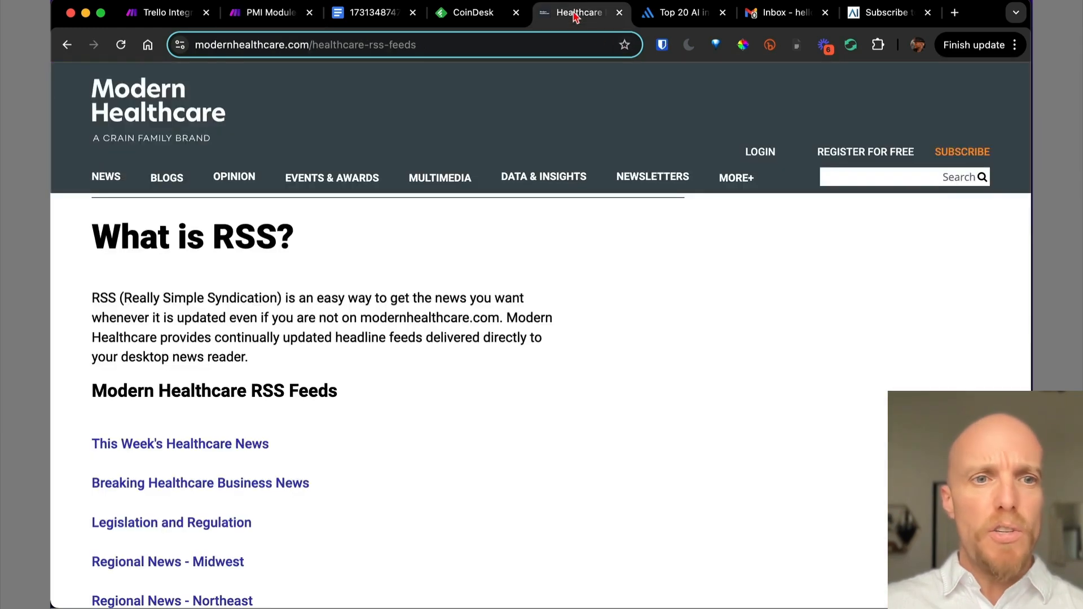
click(169, 445)
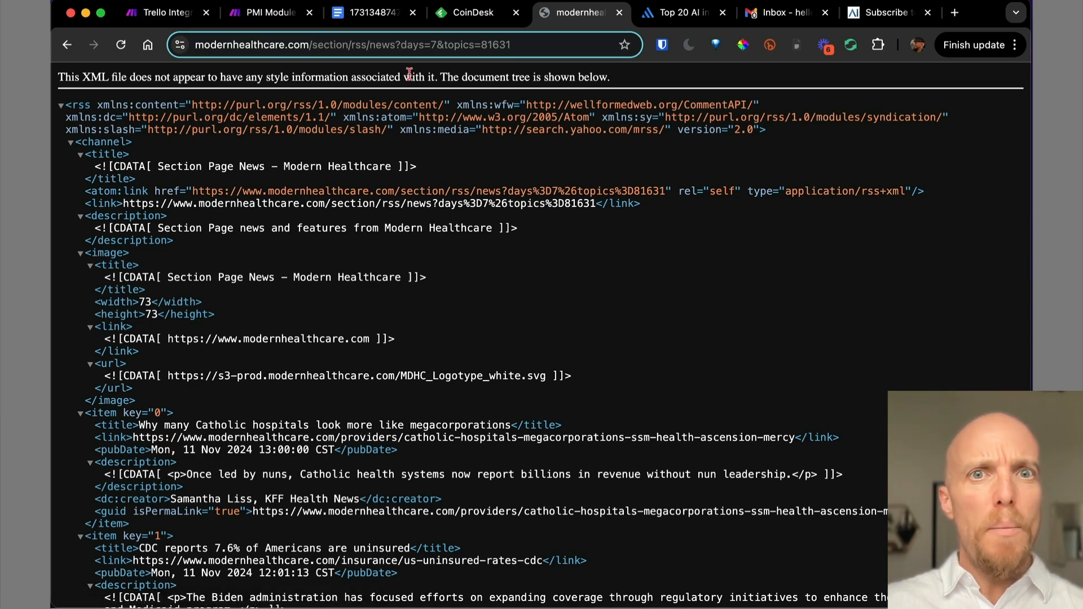
click(464, 44)
click(457, 42)
key(super+c)
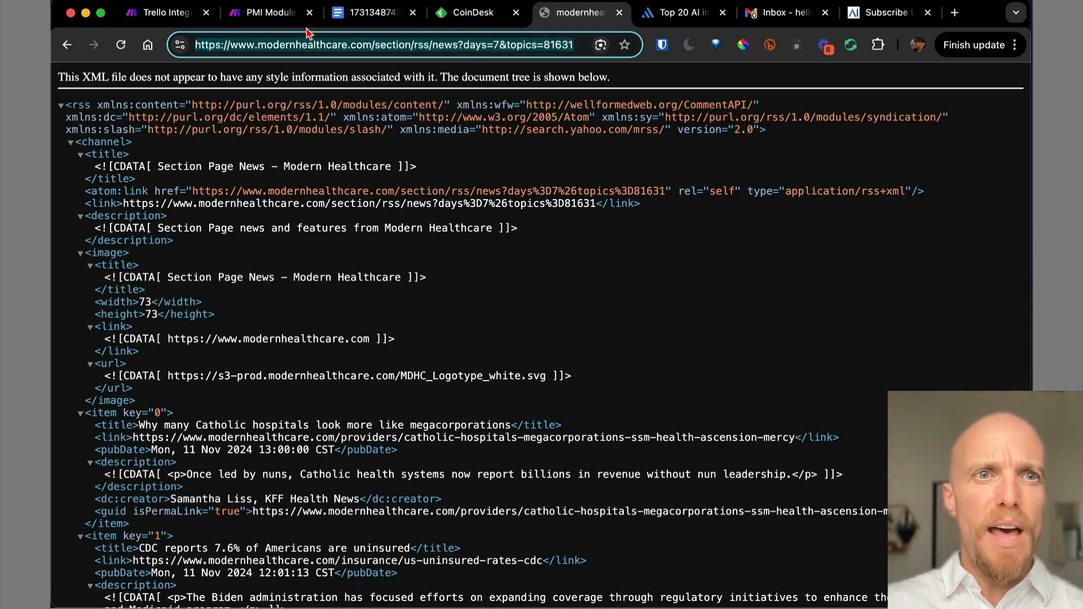
click(271, 17)
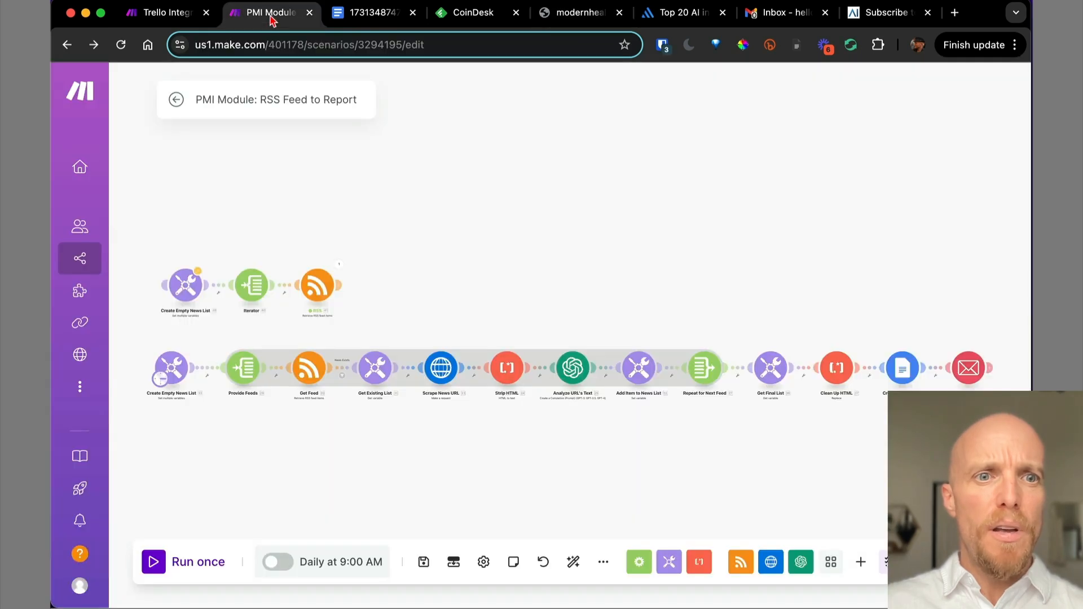
Test-run the RSS module alone with the Modern Healthcare feed address.
right_click(320, 288)
click(360, 325)
click(428, 380)
key(ctrl+v)
click(643, 432)
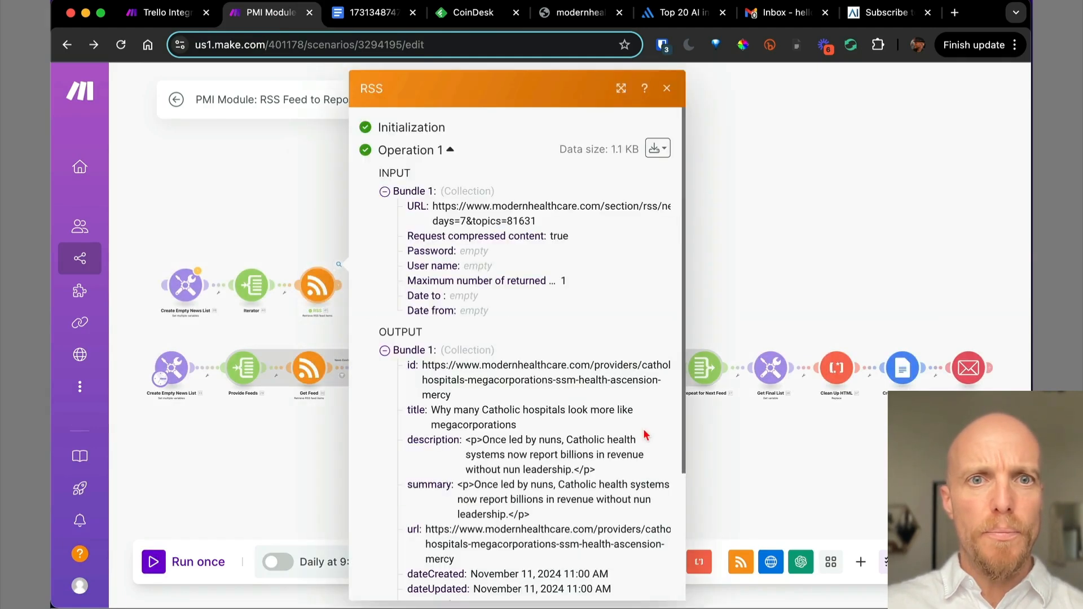
scroll(550, 382, down, 5)
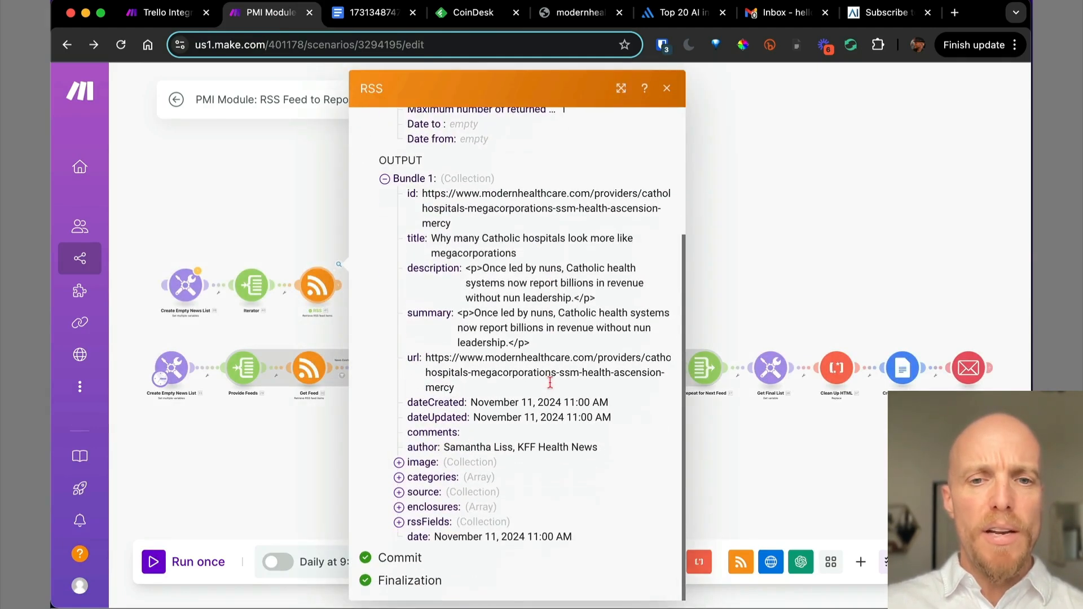
click(668, 89)
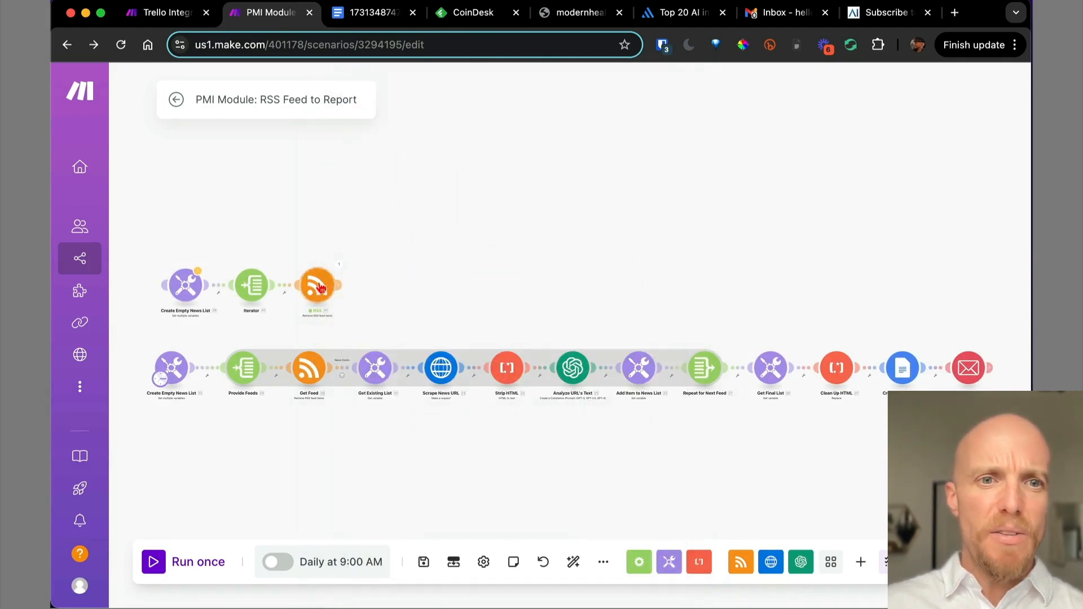
Add the Modern Healthcare feed address as the Iterator's Item 2.
click(249, 295)
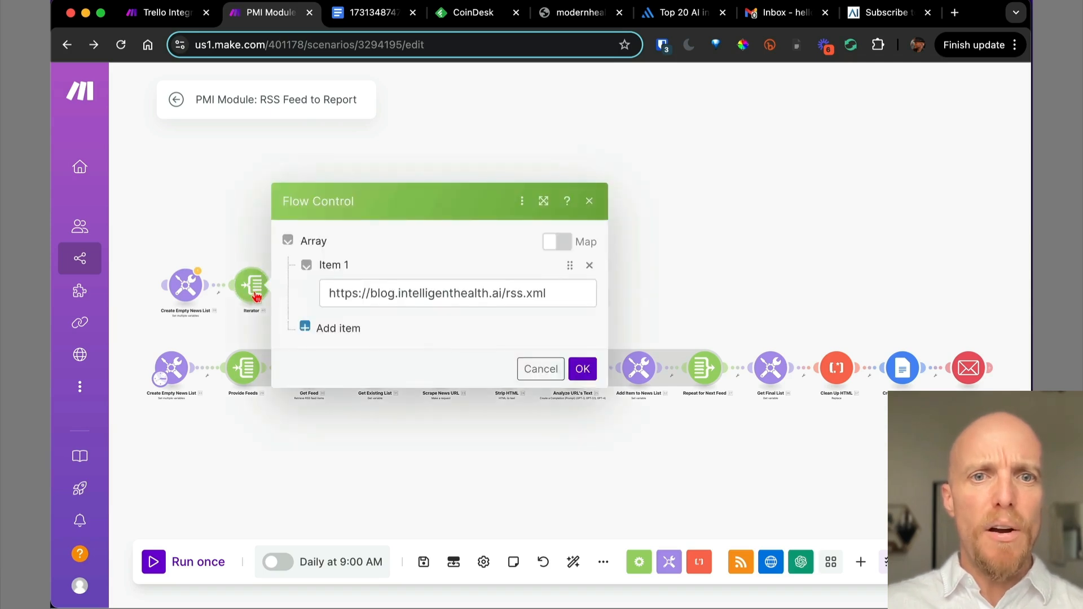
click(345, 328)
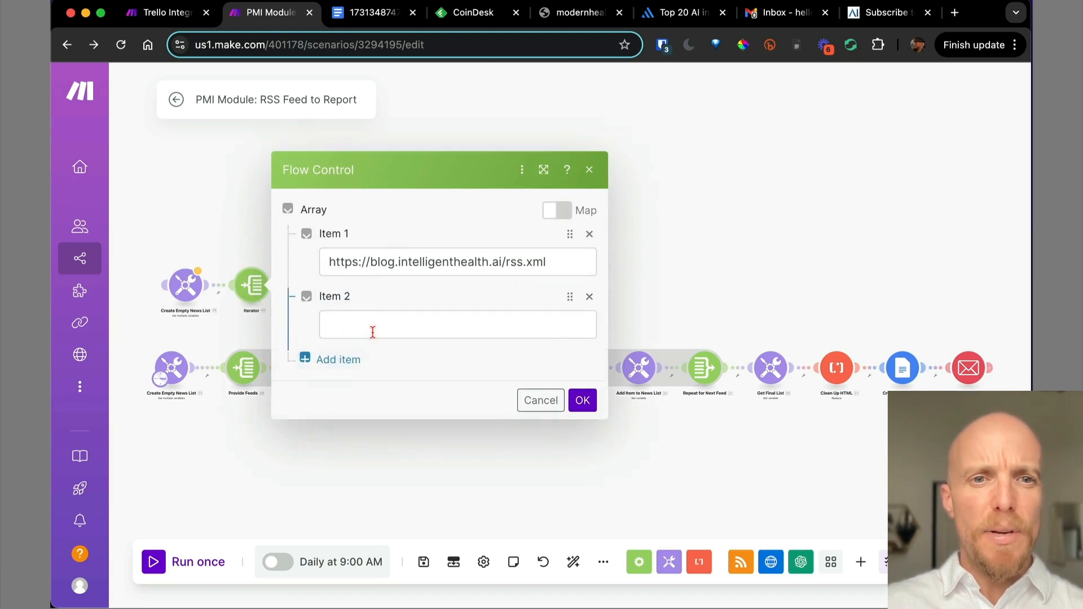
click(376, 325)
key(super+v)
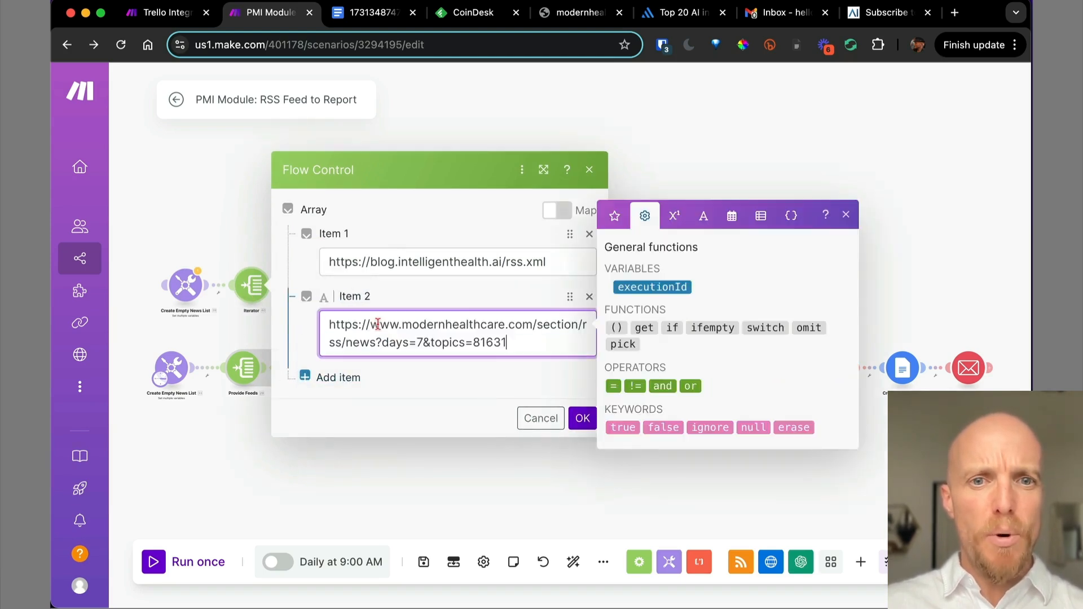
click(583, 420)
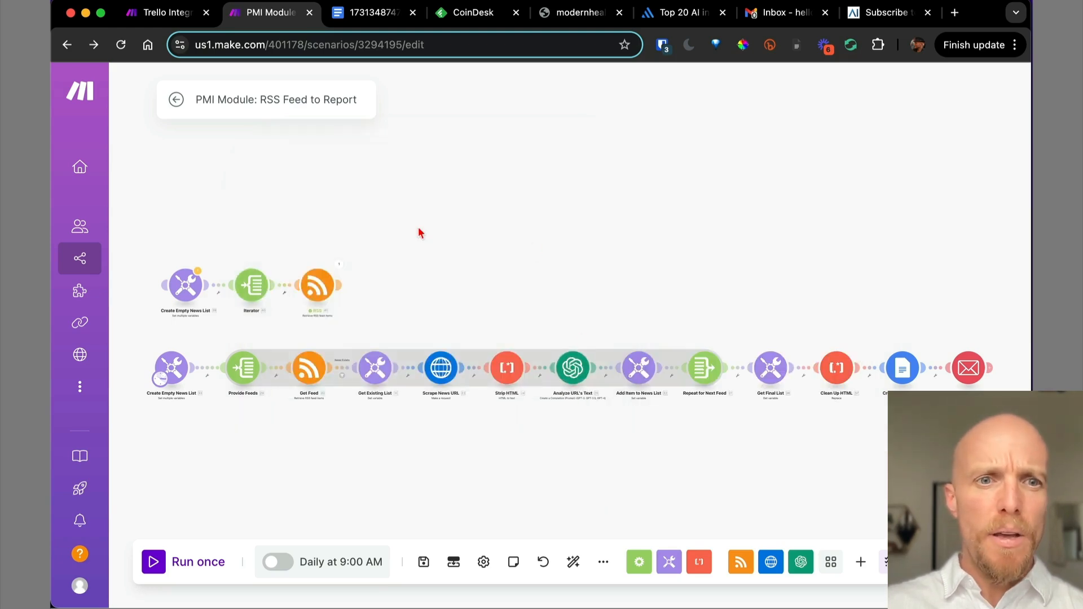
Check the Provide Feeds Item 2 and Item 3 addresses, leaving the Iterator unchanged.
click(245, 372)
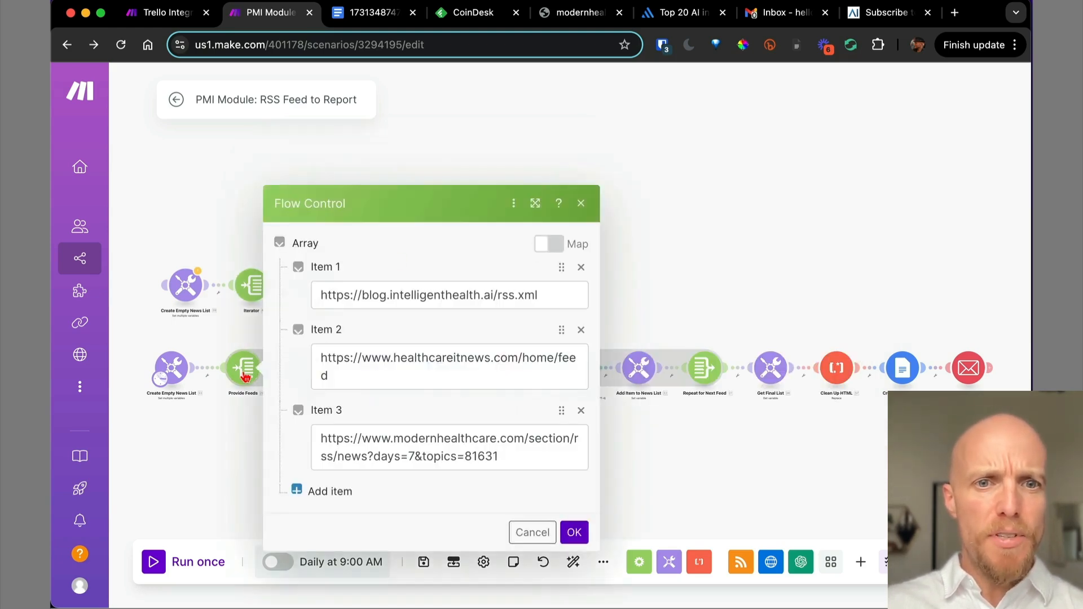
click(500, 447)
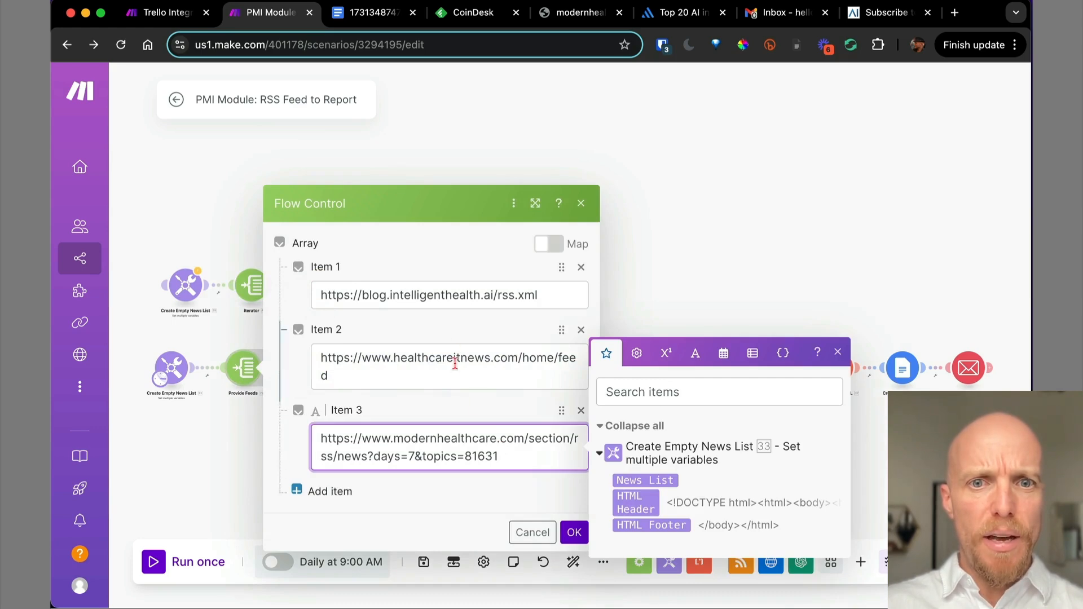
click(454, 367)
triple_click(454, 366)
key(super+c)
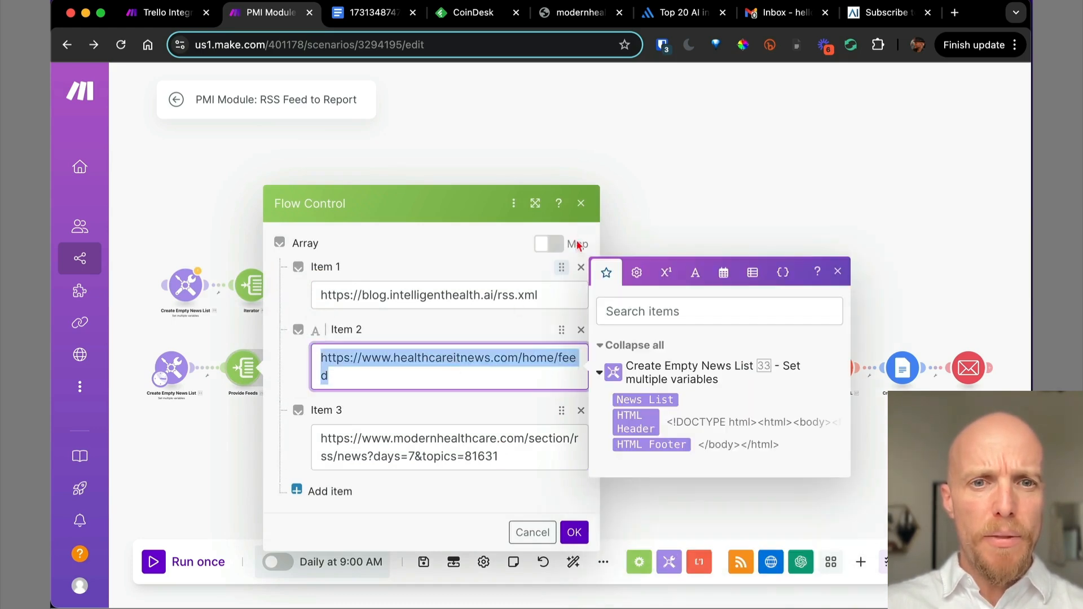
click(581, 204)
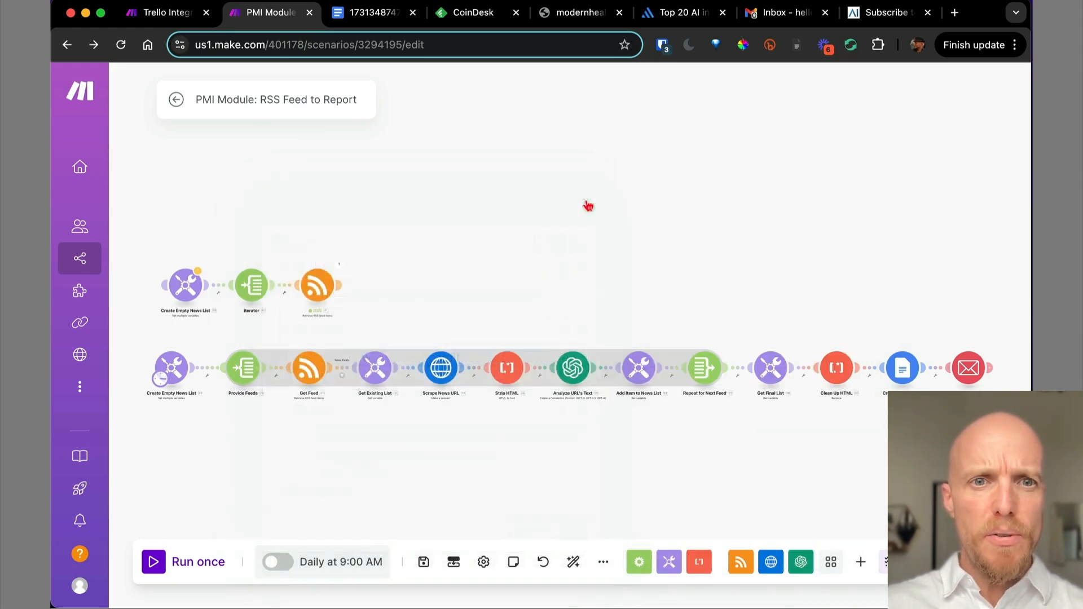
click(255, 291)
click(325, 367)
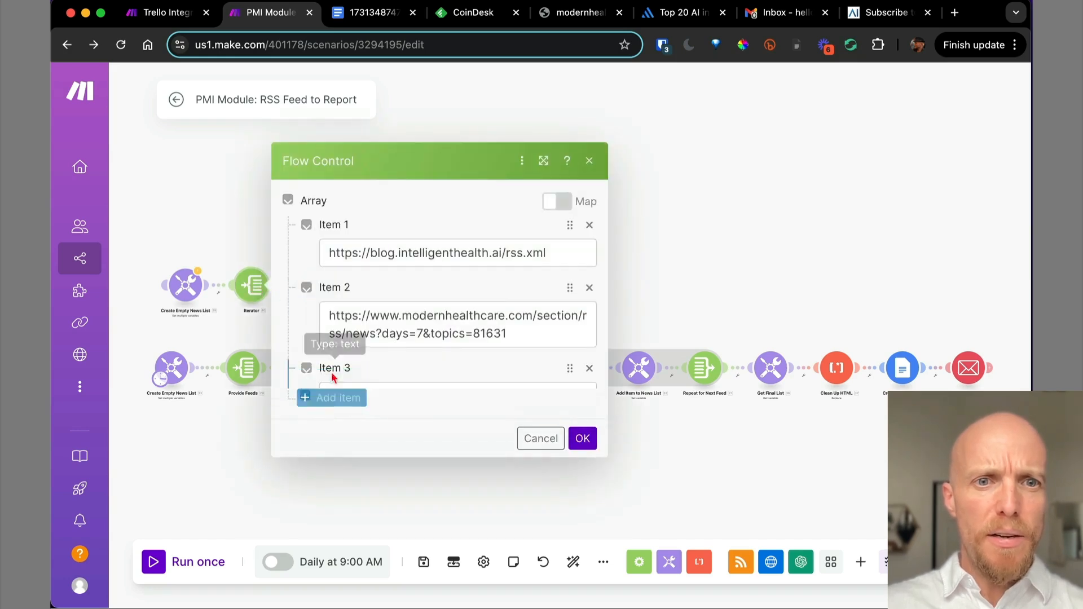
click(589, 131)
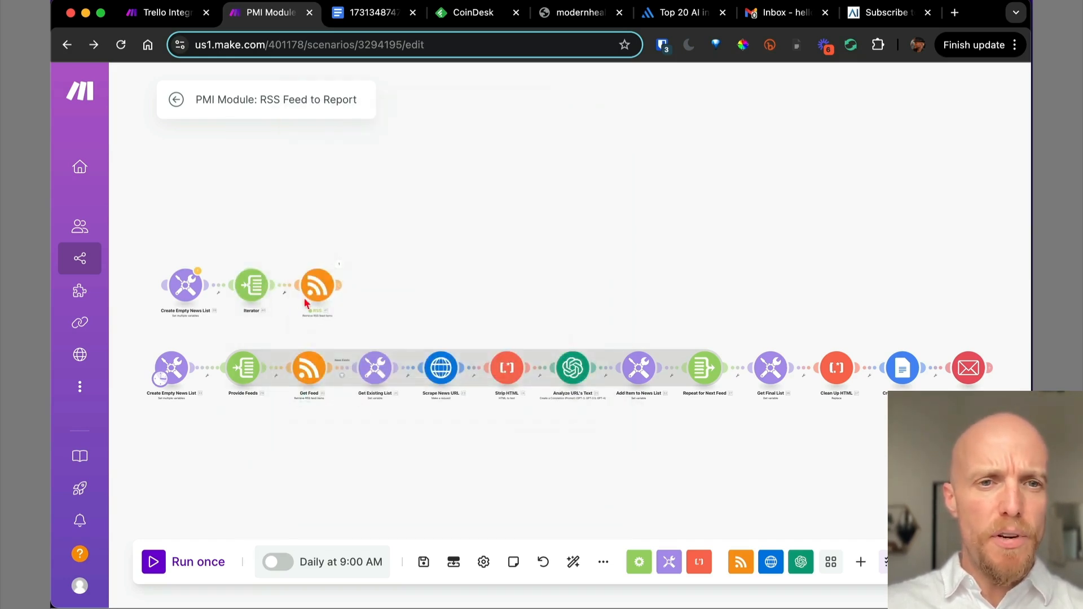
Test-run the RSS module alone with the healthcareitnews feed URL.
right_click(317, 287)
click(333, 321)
click(428, 379)
click(576, 530)
click(648, 432)
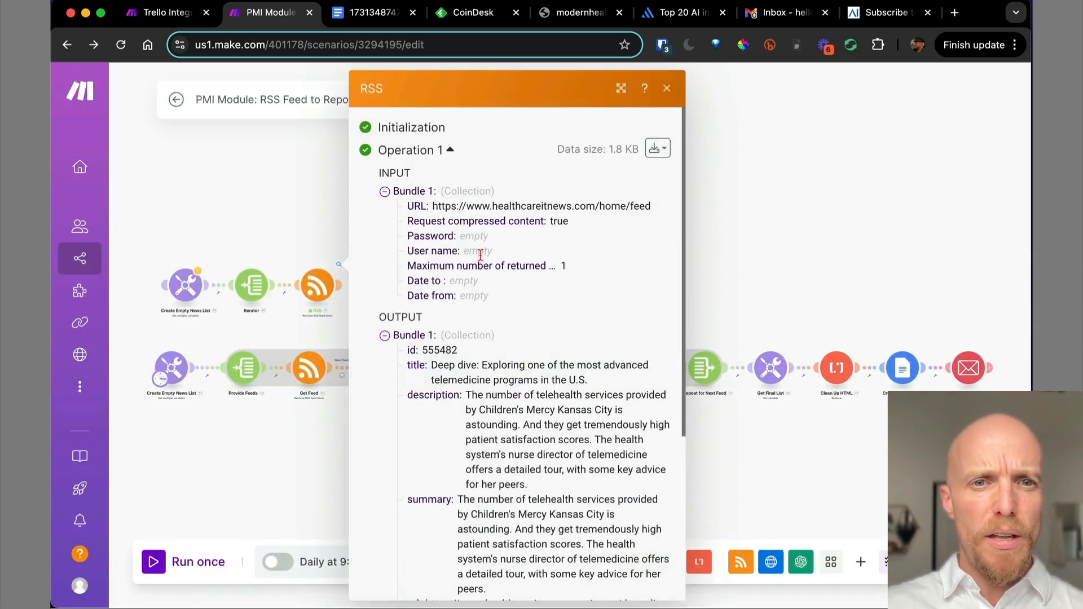
scroll(554, 470, down, 3)
scroll(587, 372, up, 3)
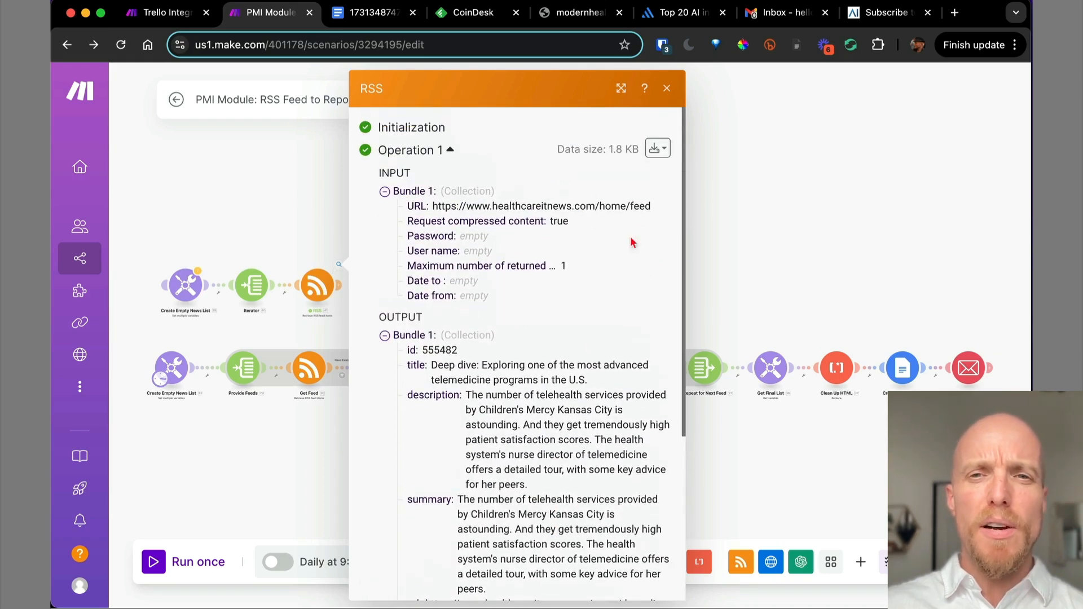
click(667, 90)
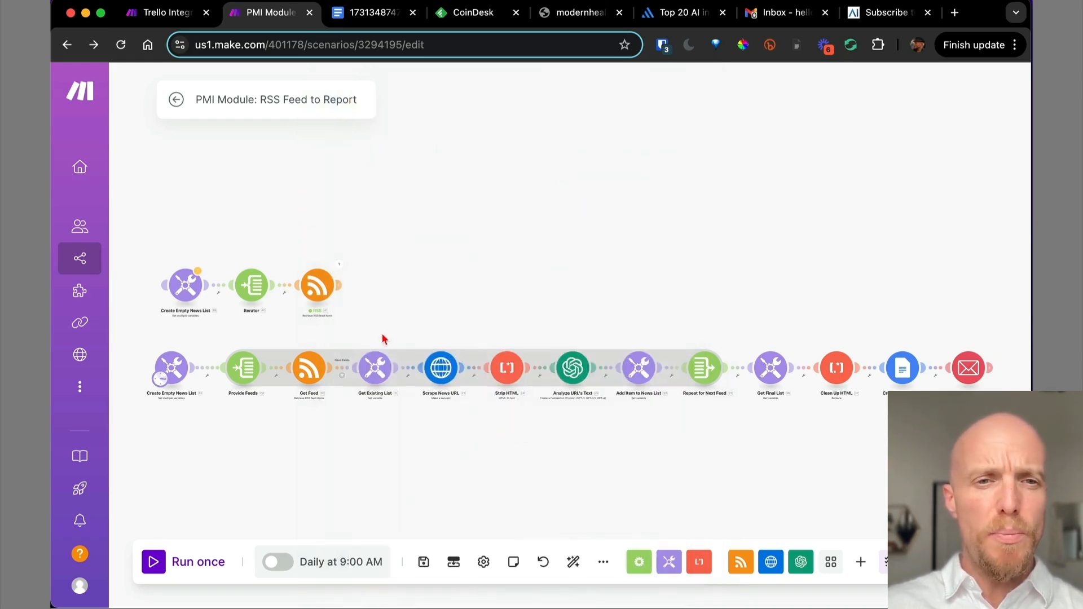
Add the healthcareitnews feed URL as the Iterator's Item 3.
click(252, 286)
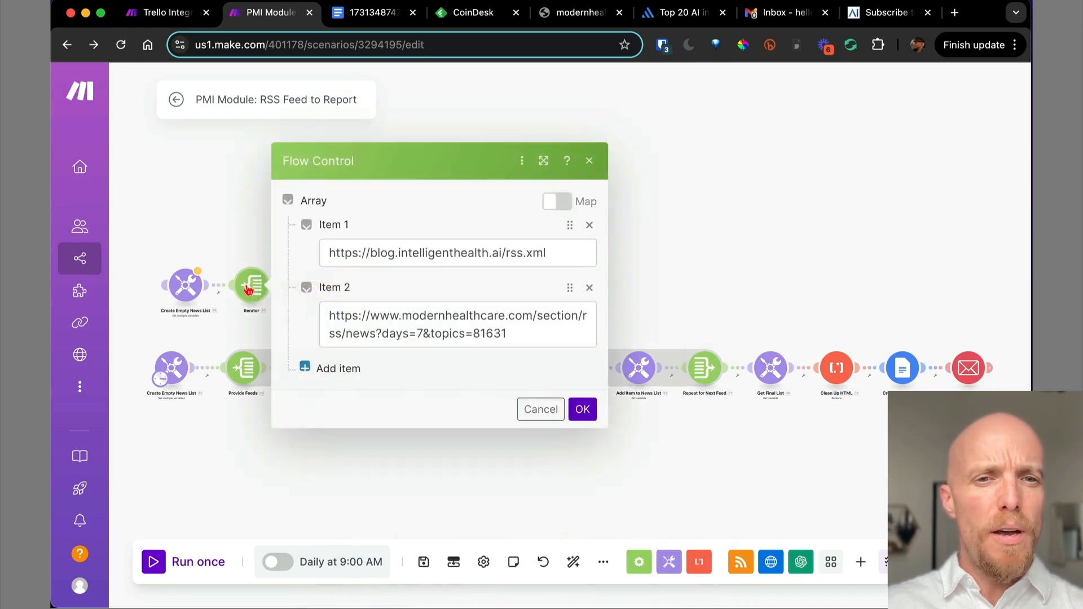
click(341, 372)
click(368, 371)
key(super+v)
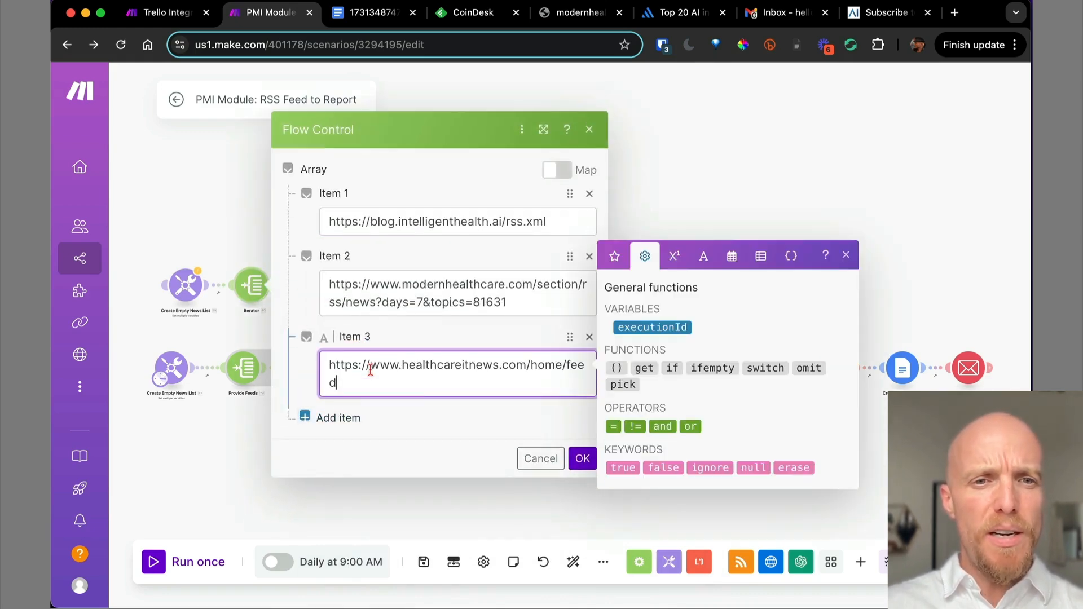
click(581, 460)
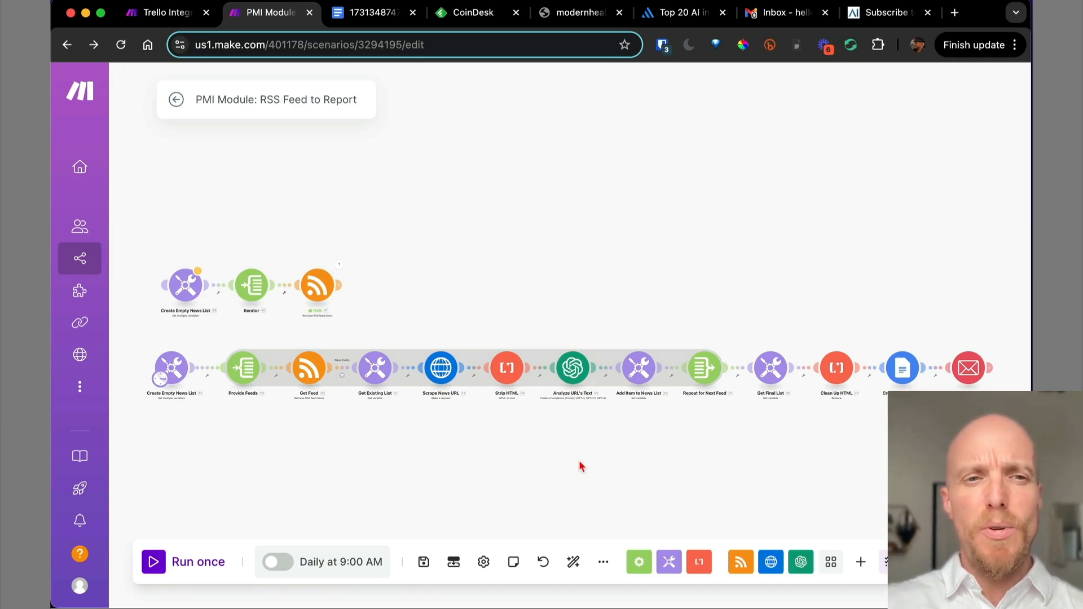
Bring the Create Empty News List modules into view and inspect the Get Existing List variables.
scroll(254, 317, up, 5)
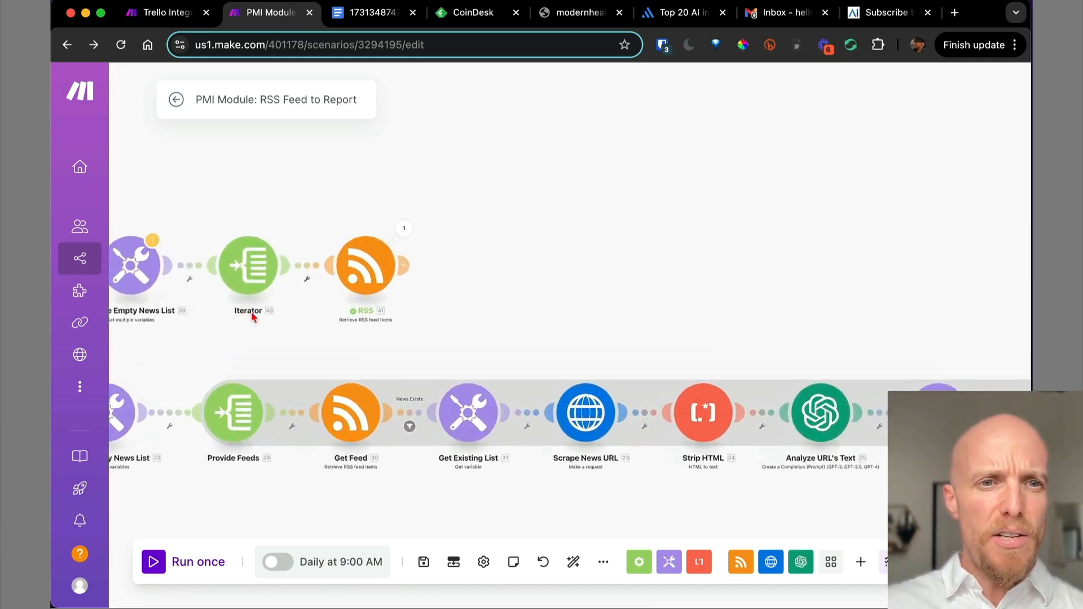
drag(252, 359, 266, 309)
scroll(335, 352, up, 2)
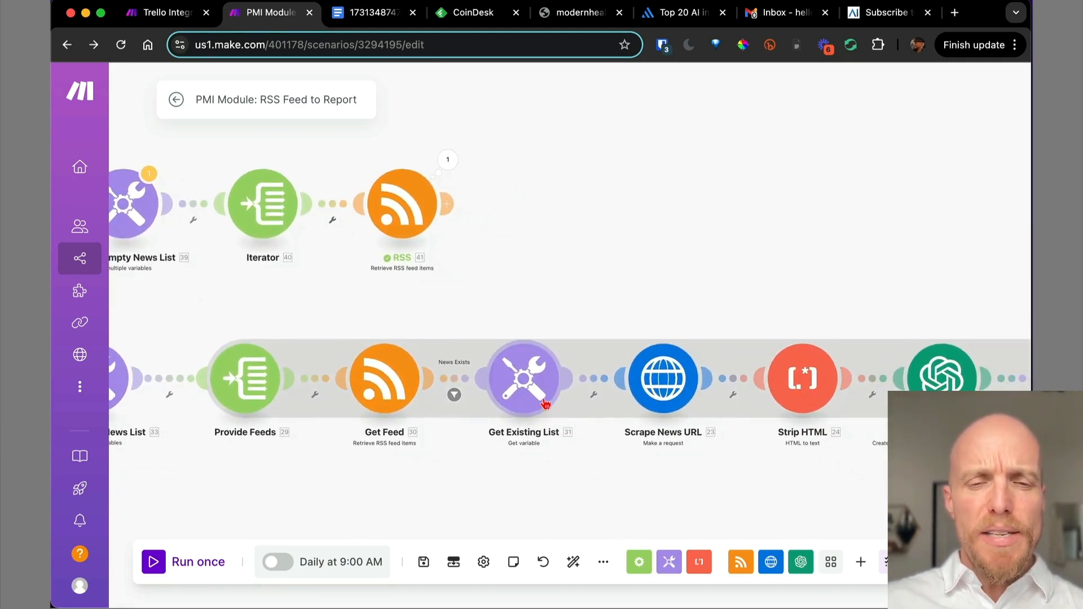
drag(302, 282, 416, 286)
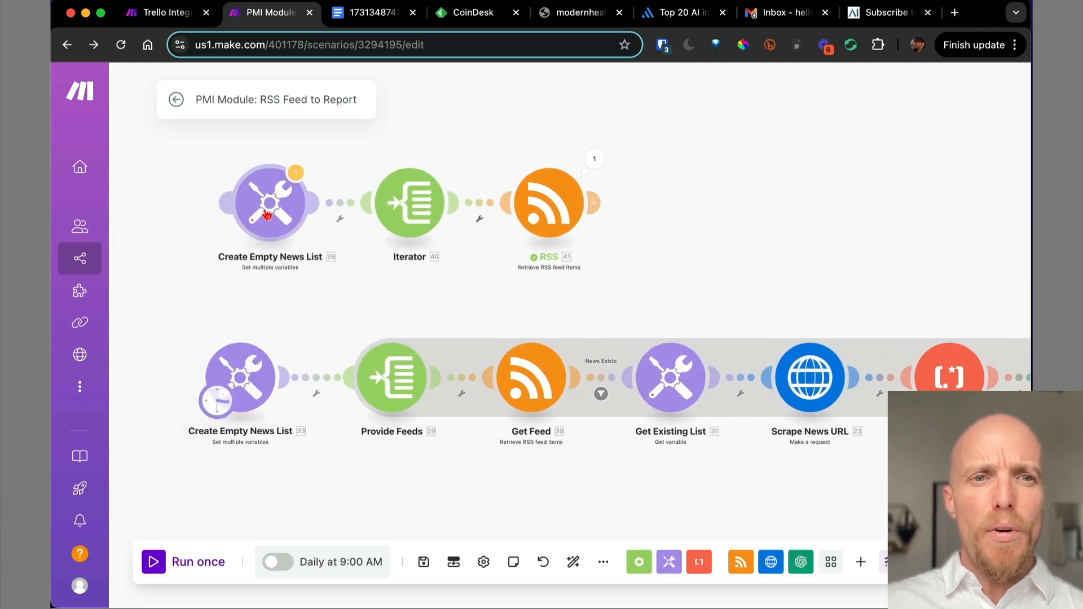
click(669, 379)
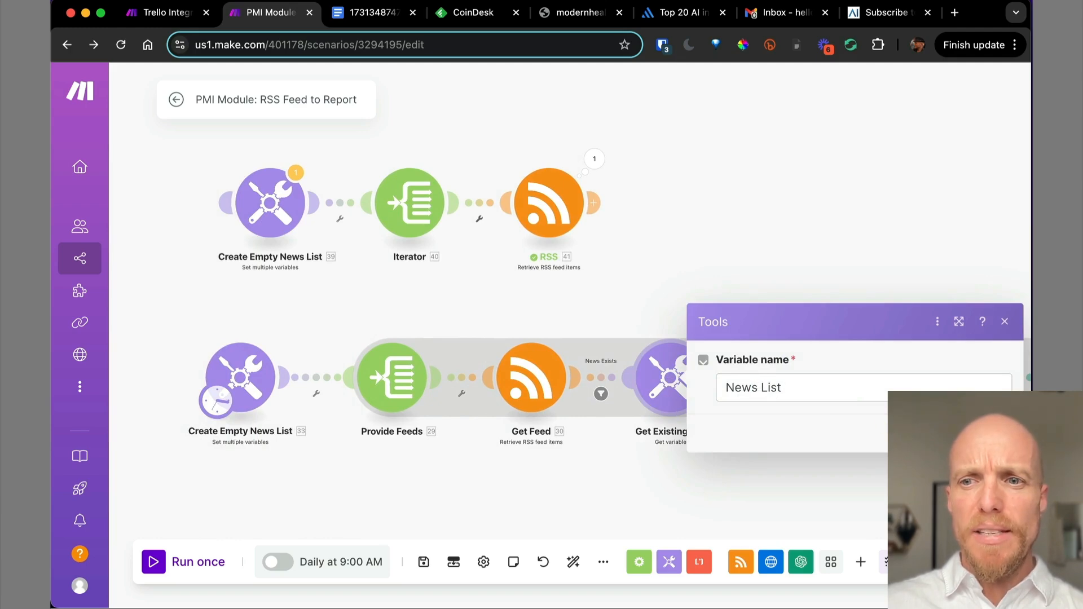
key(Escape)
click(281, 211)
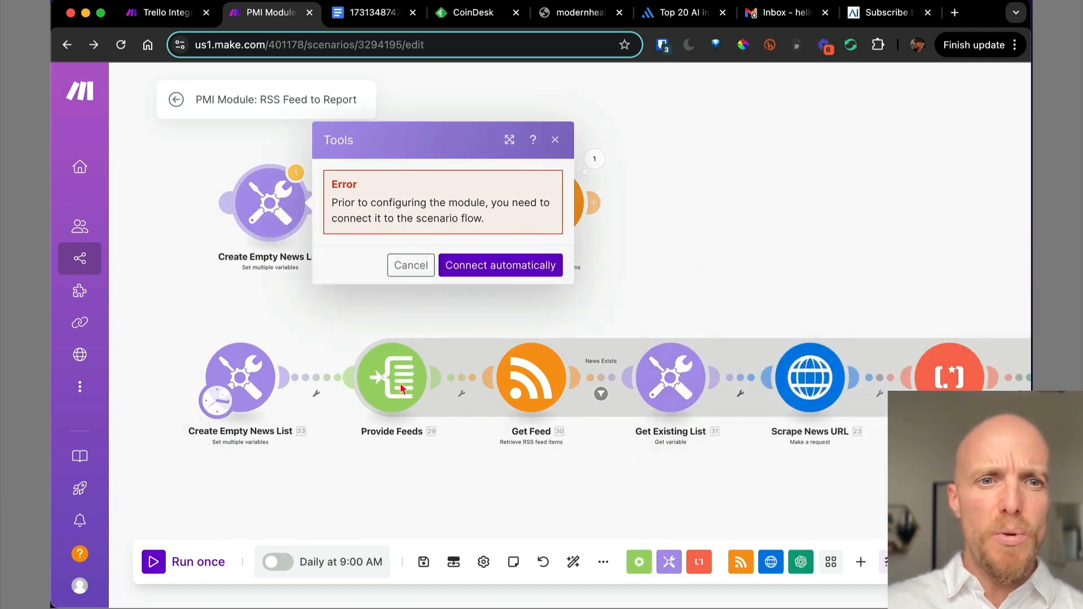
click(322, 467)
Move the schedule trigger onto the upper Create Empty News List module.
drag(219, 403, 258, 241)
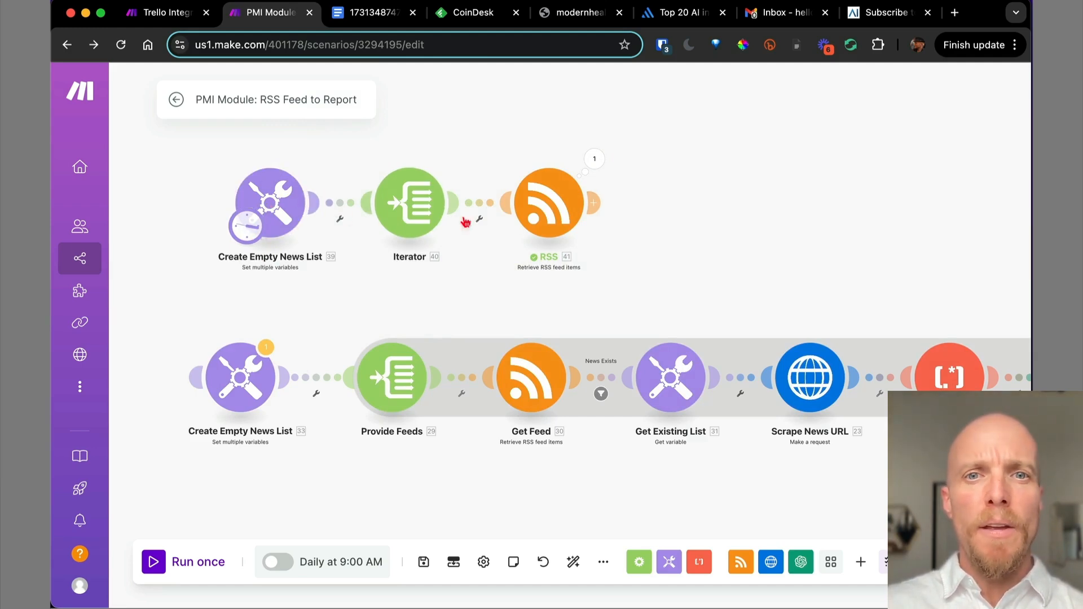
click(279, 209)
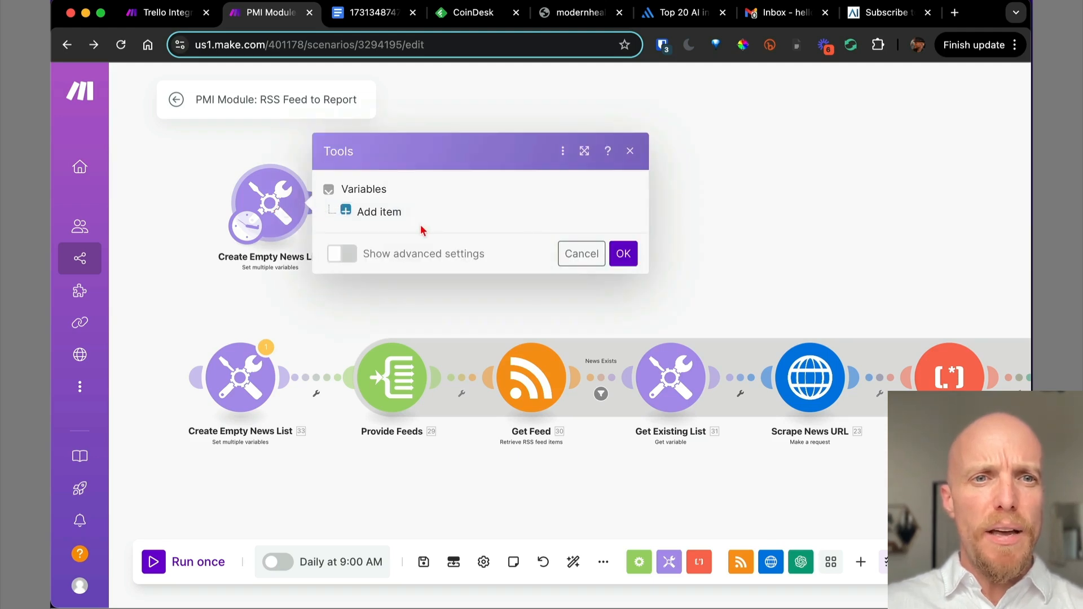
click(580, 255)
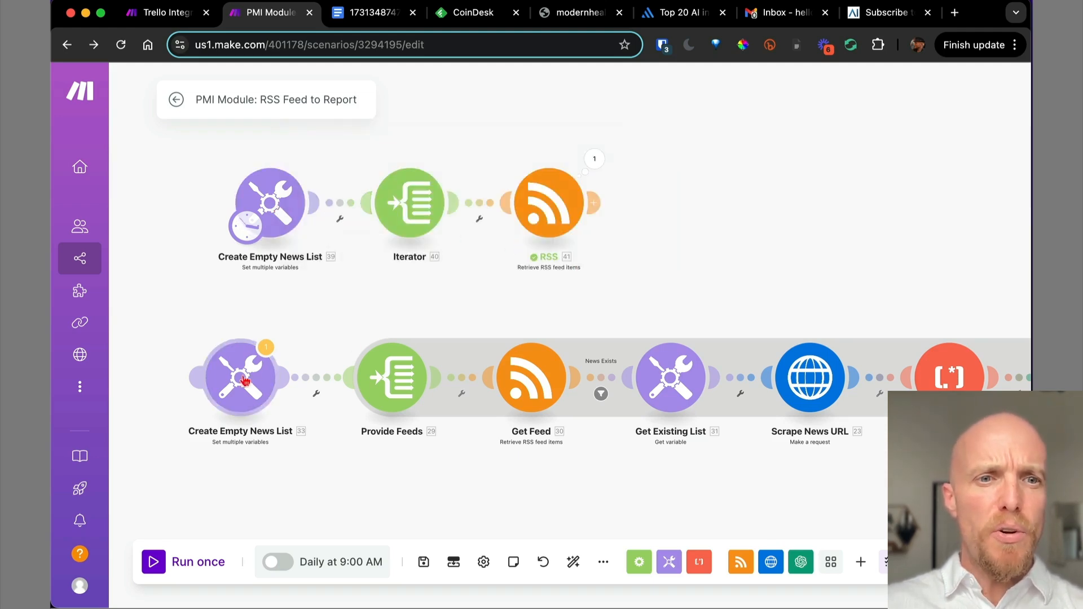
click(248, 377)
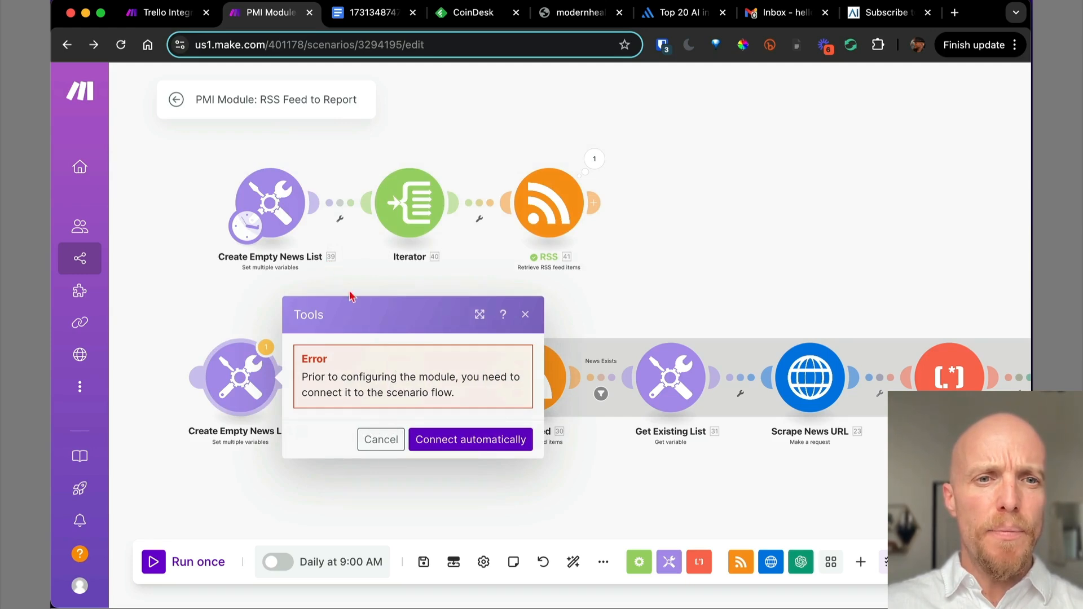
Give the upper Create Empty News List a variable item named 'News List'.
click(275, 214)
click(369, 215)
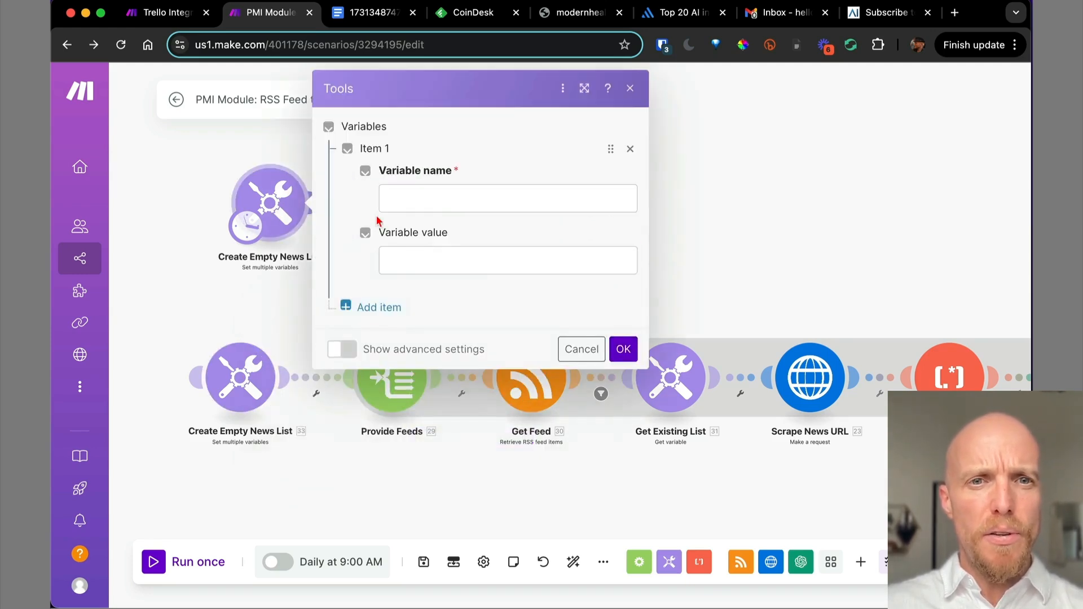
click(436, 195)
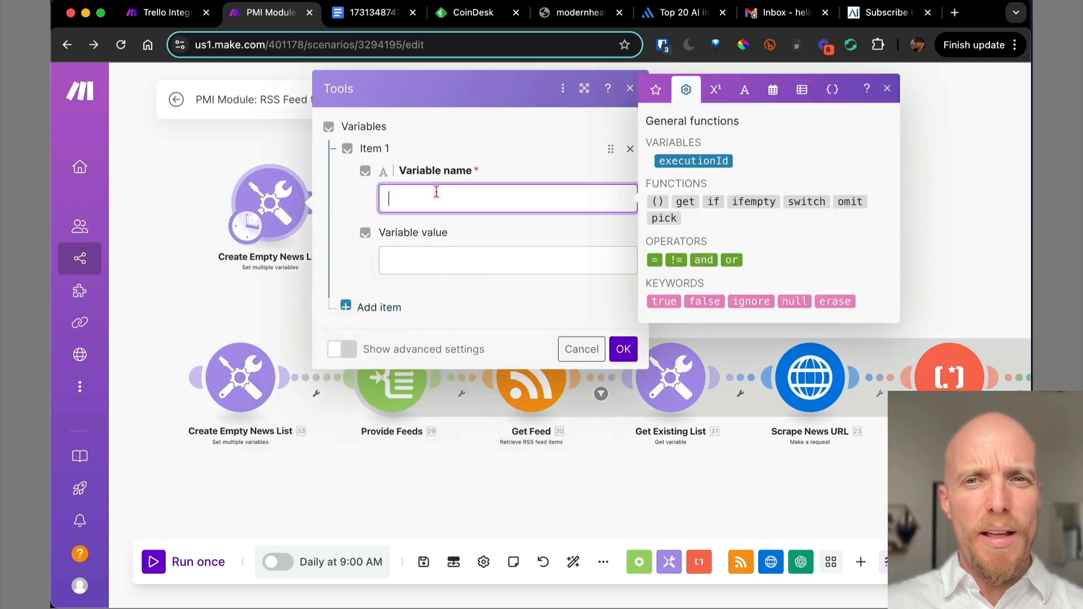
text(News List)
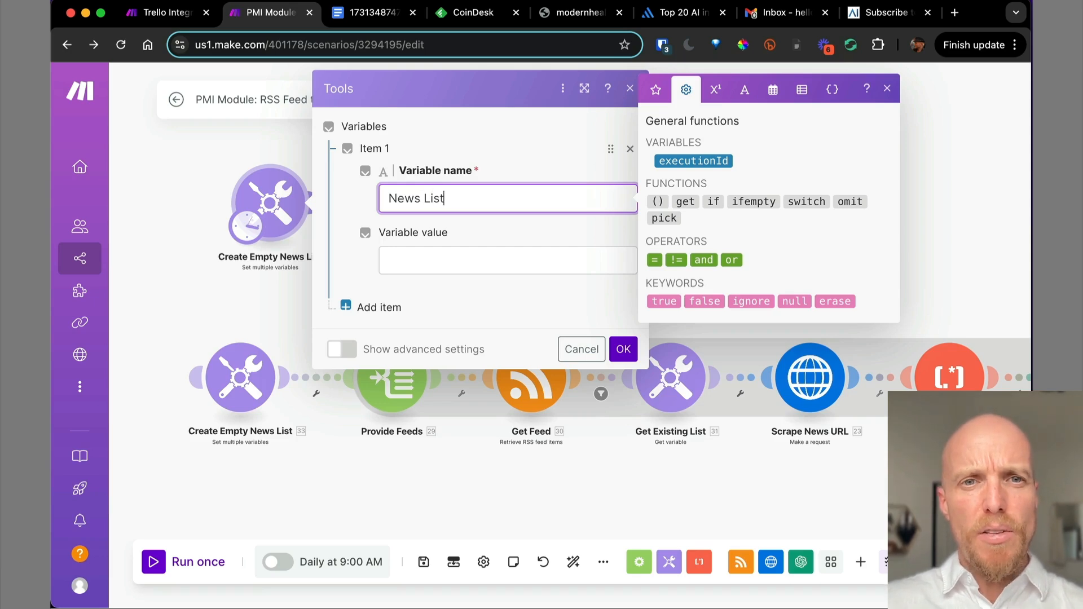
key(super+a)
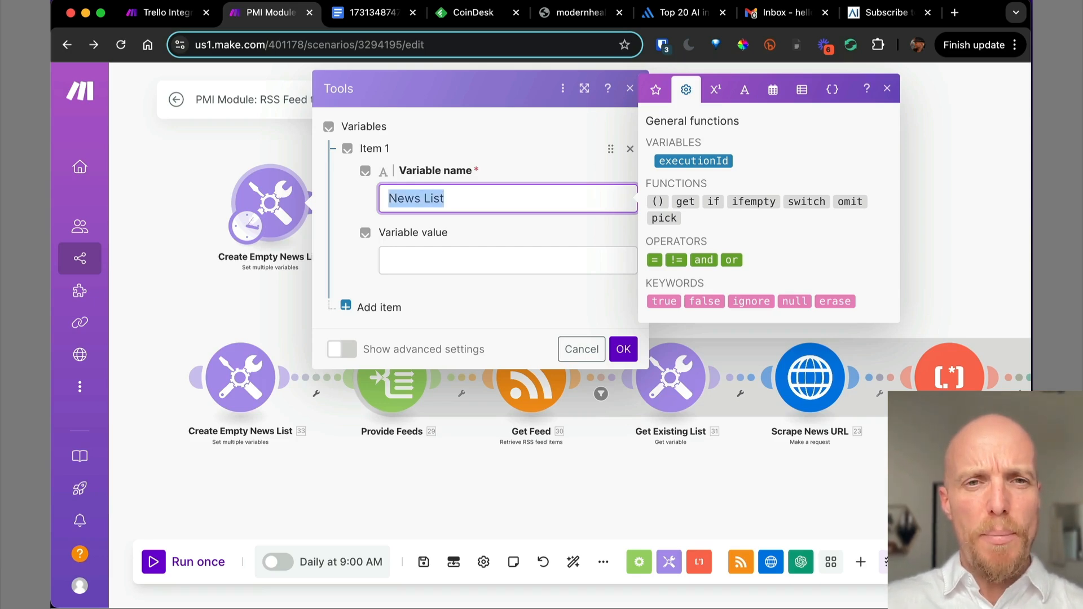
click(623, 349)
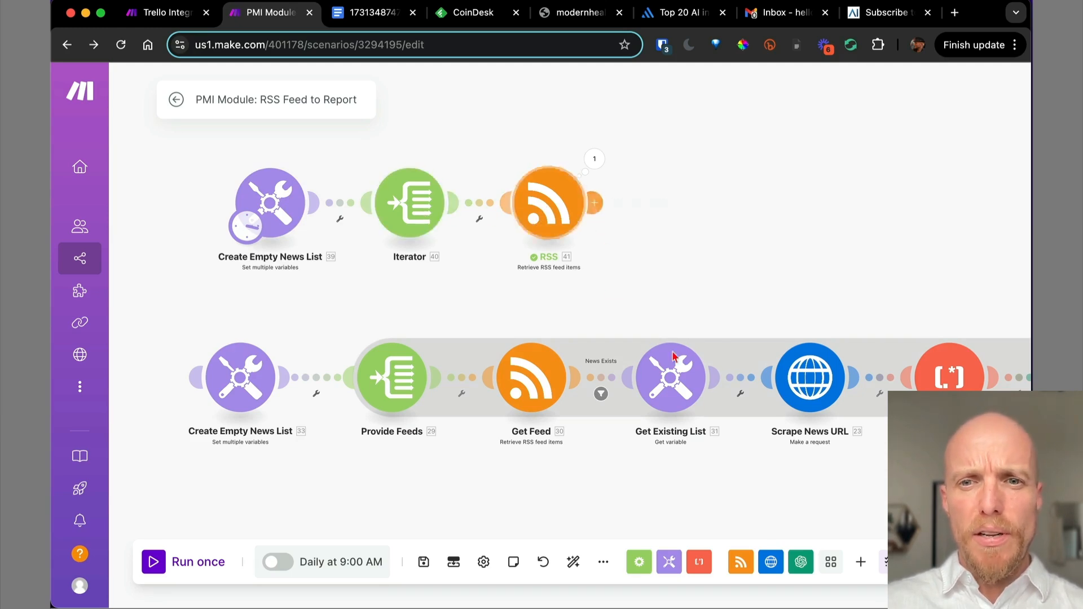
Add a Tools Get variable module after RSS that reads the 'News List' variable.
click(595, 203)
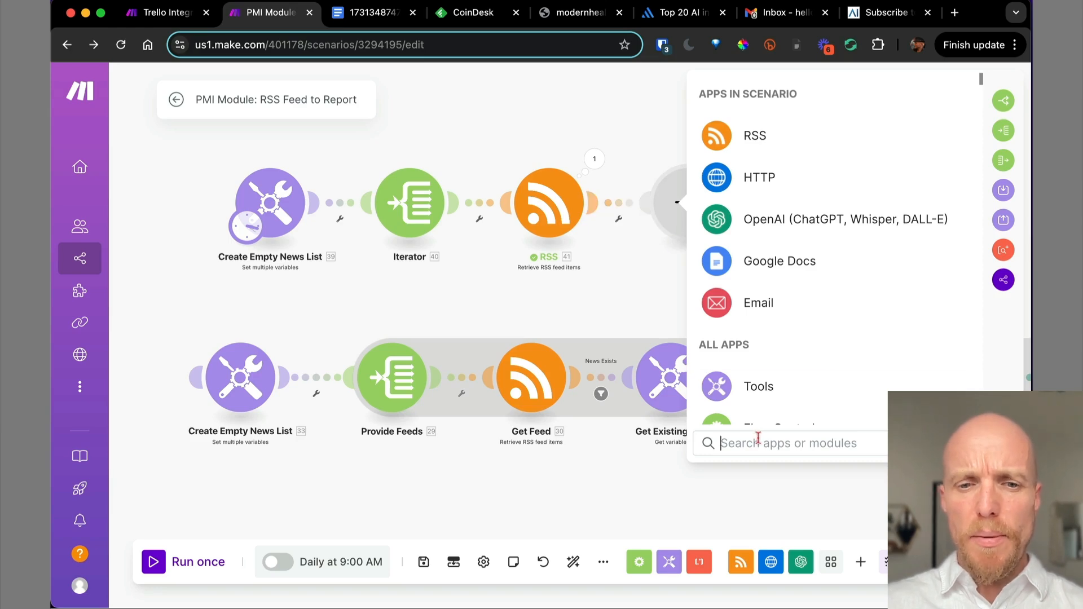
text(get)
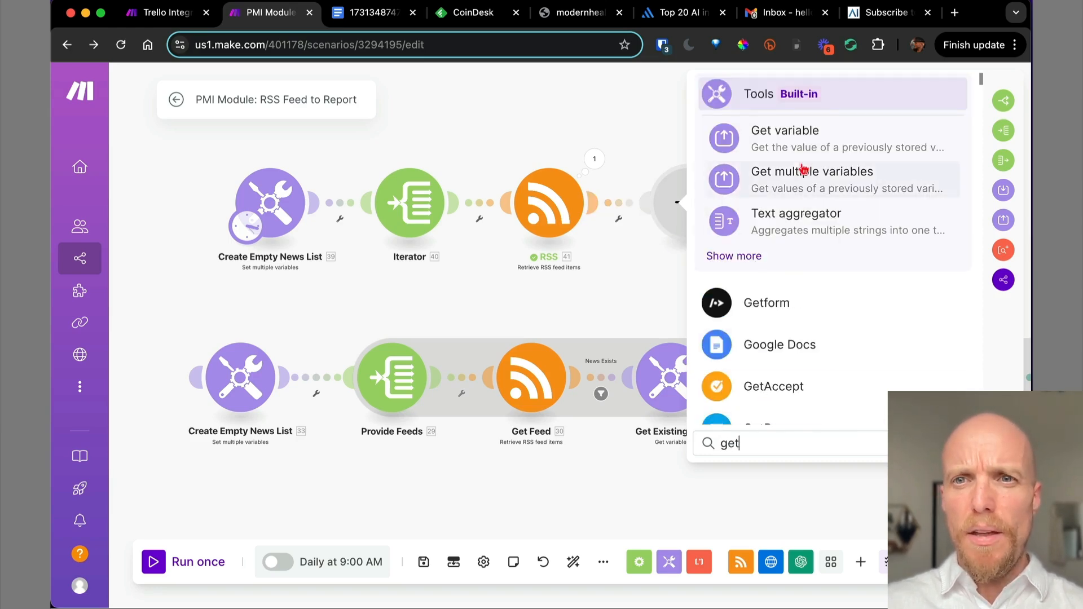
click(807, 148)
click(758, 212)
text(News List)
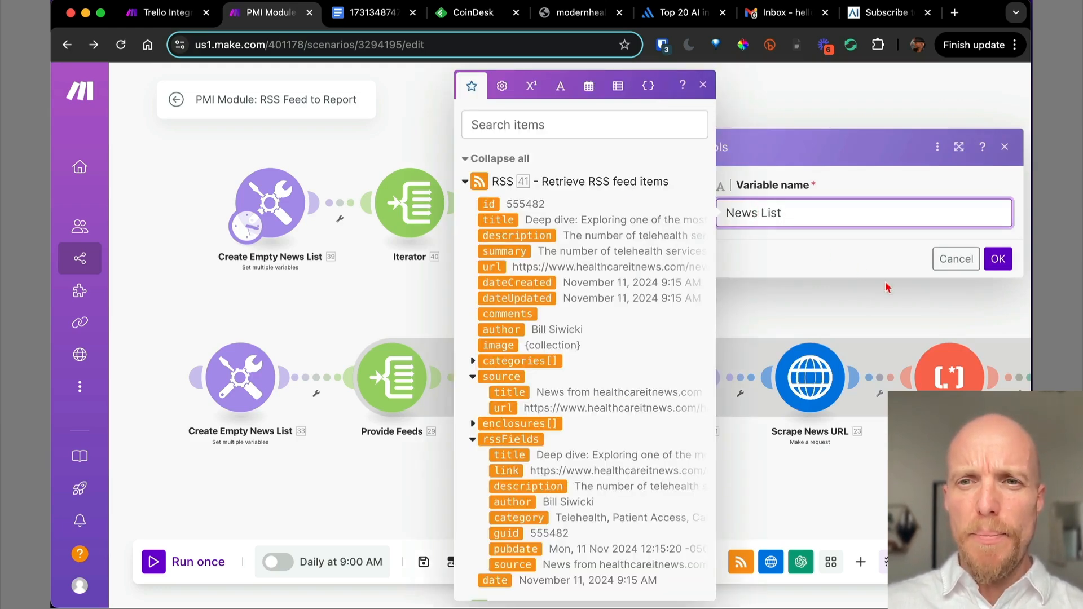
click(998, 259)
Review the existing Scrape News URL module's request settings in the lower flow.
drag(702, 274, 560, 270)
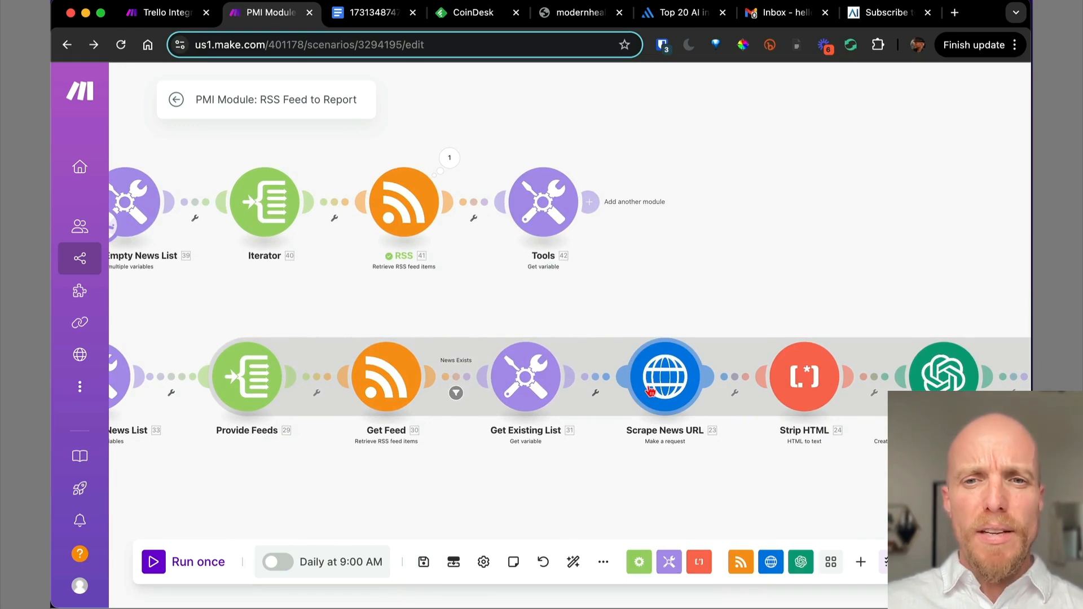
click(656, 391)
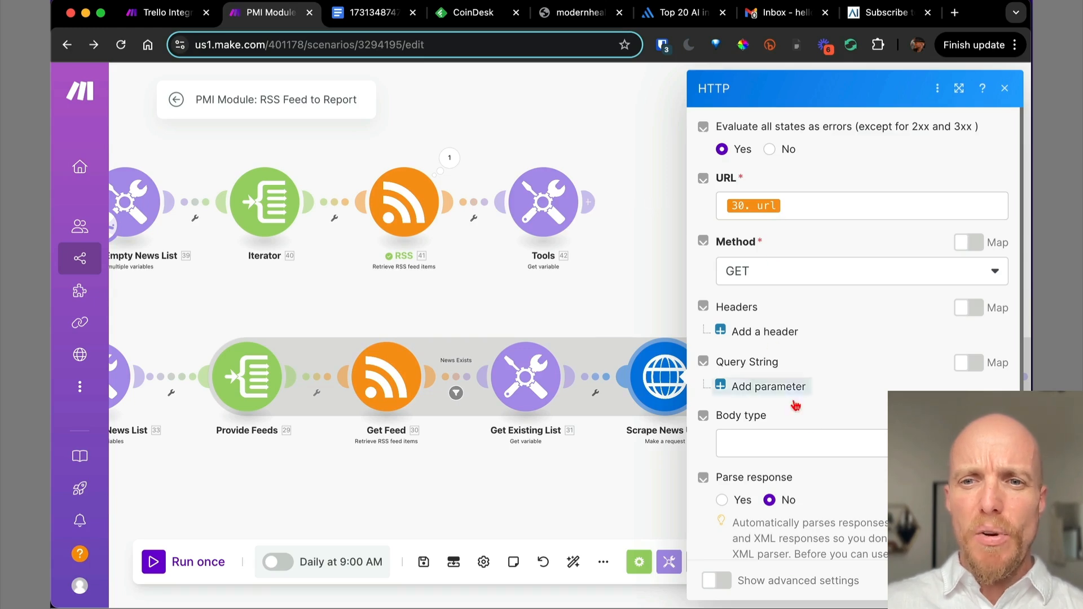
scroll(824, 450, down, 2)
scroll(827, 456, up, 2)
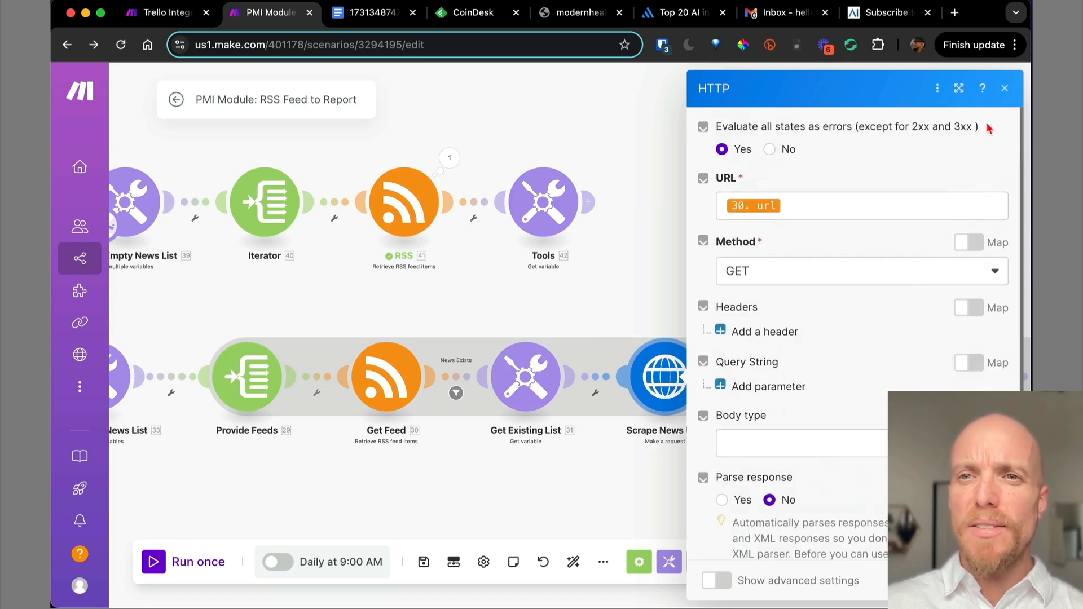
click(1004, 89)
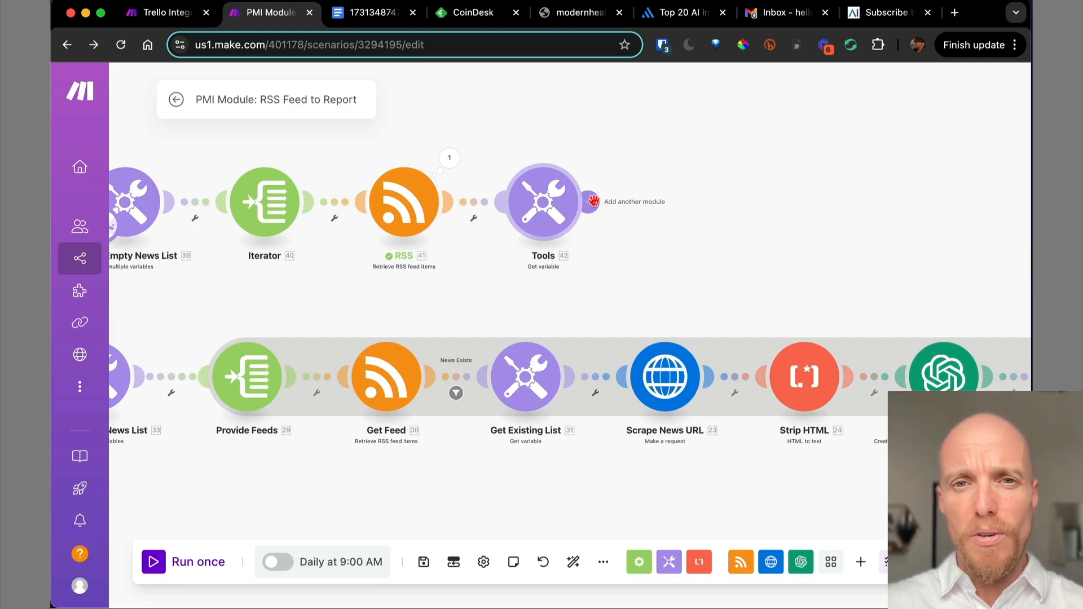
Add an HTTP Make a request module after Get variable, with the RSS item's url mapped as URL.
click(594, 201)
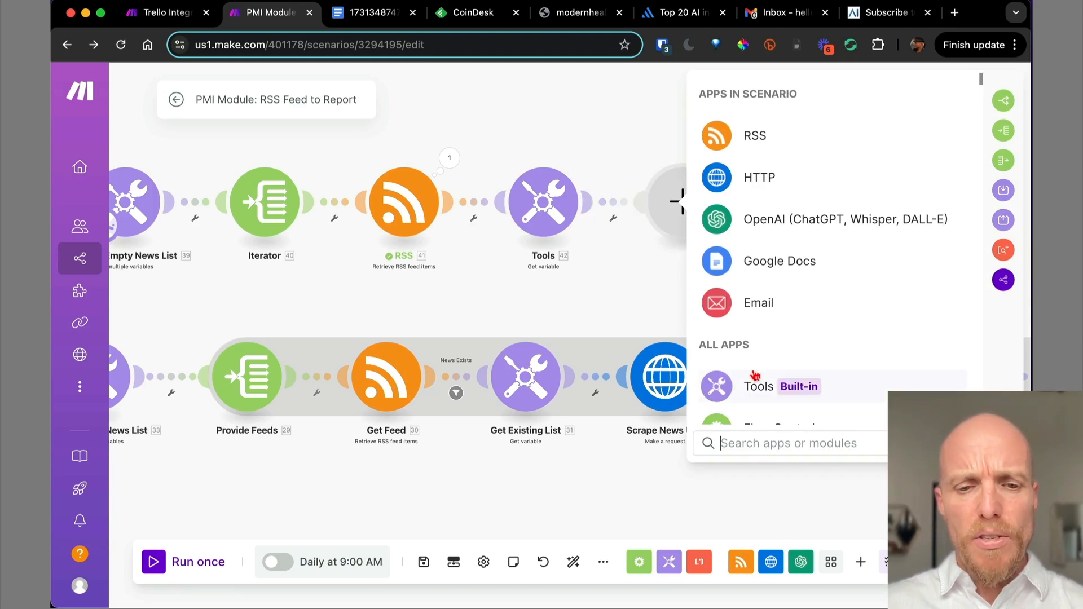
text(http)
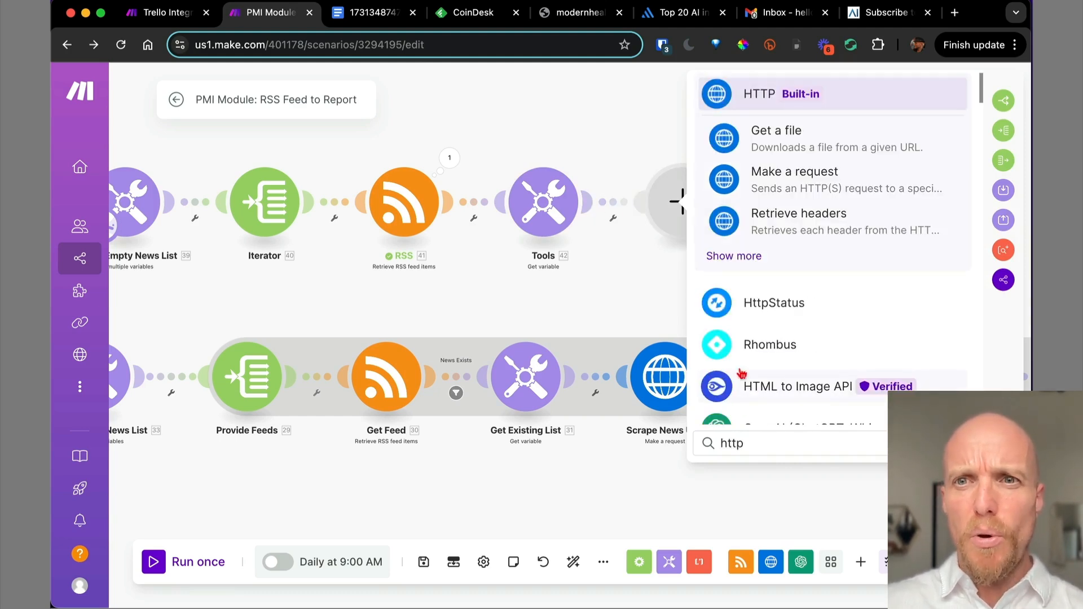
click(810, 180)
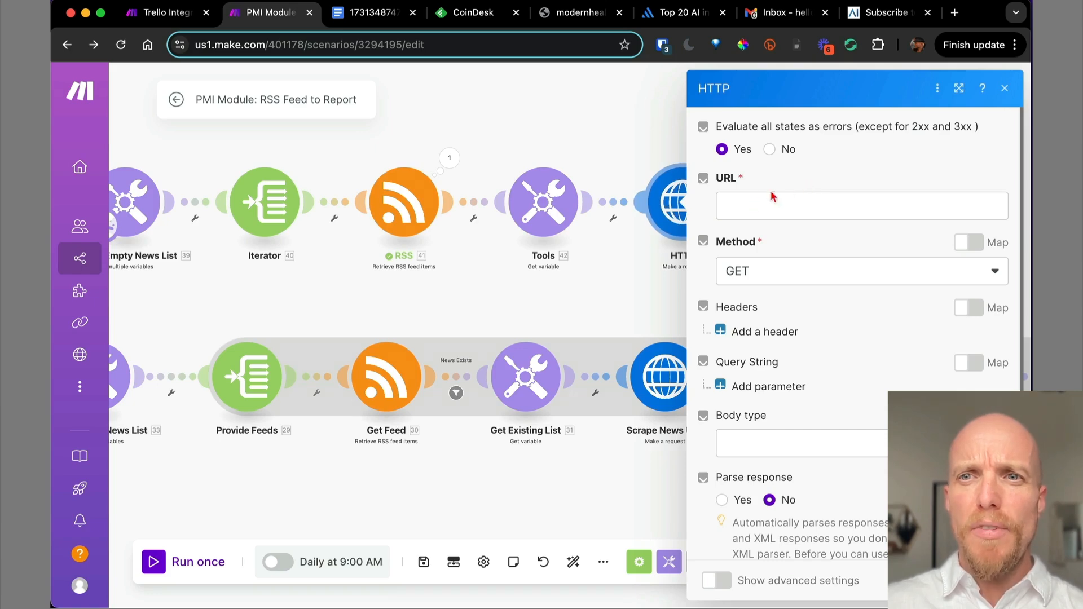
click(765, 203)
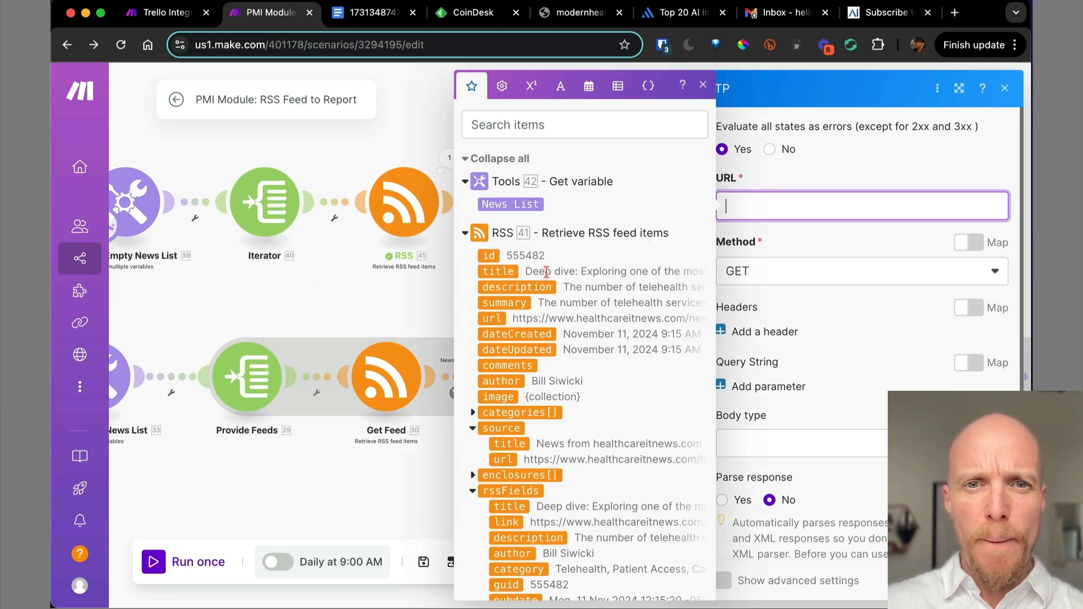
drag(494, 319, 751, 206)
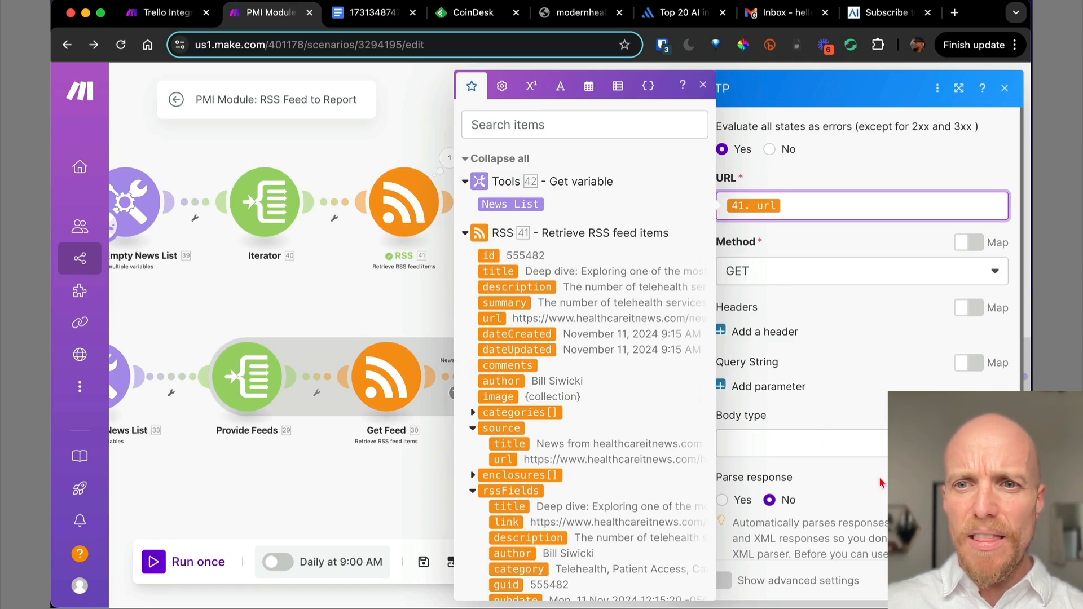
click(990, 580)
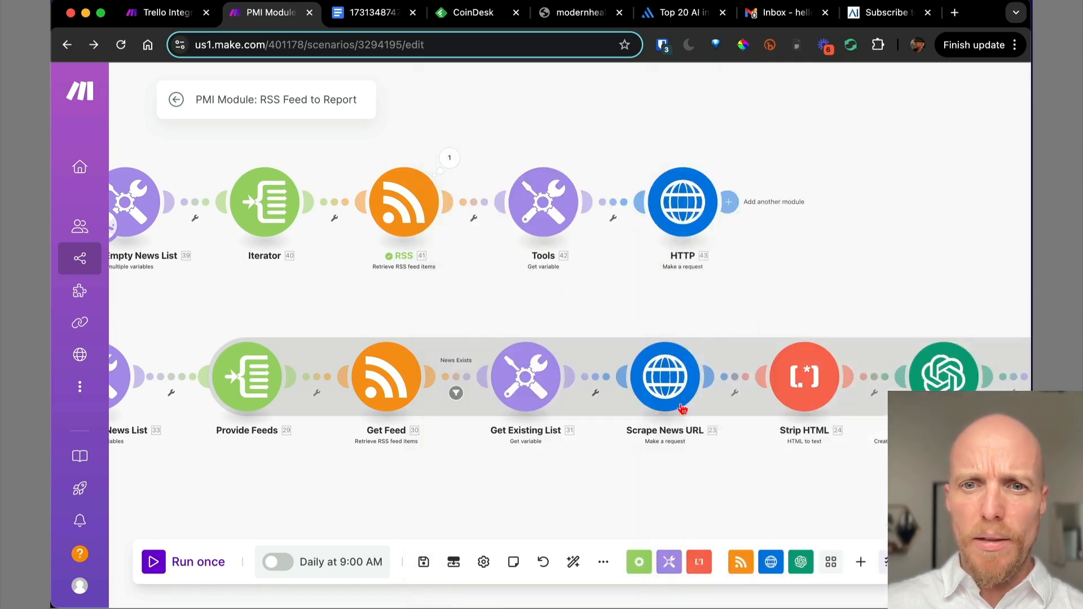
Compare with the existing Scrape News URL module, then add a new module slot after HTTP.
click(660, 387)
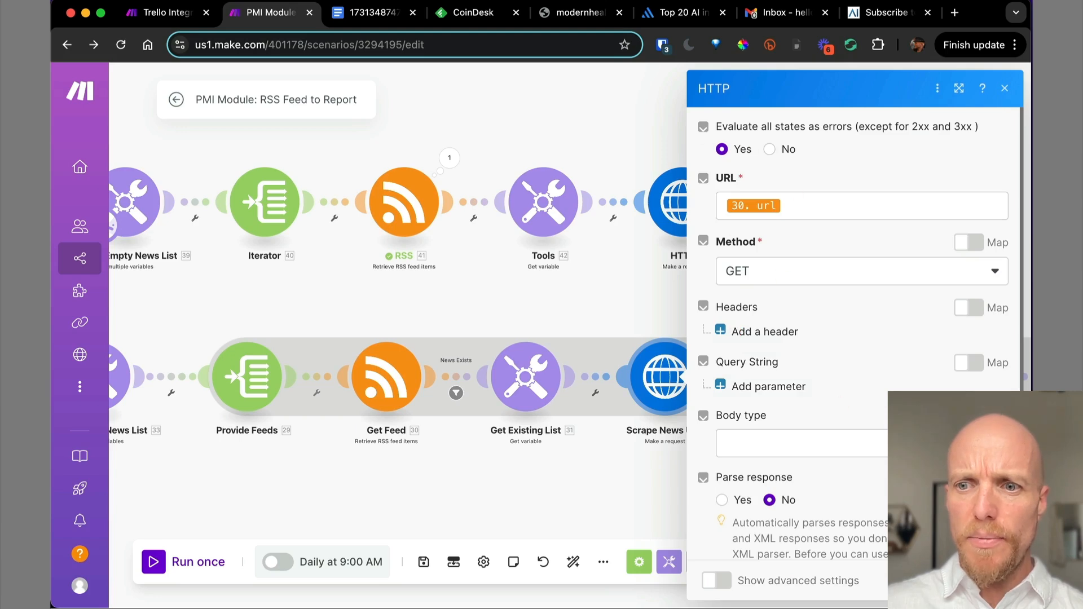
click(990, 581)
drag(705, 286, 580, 297)
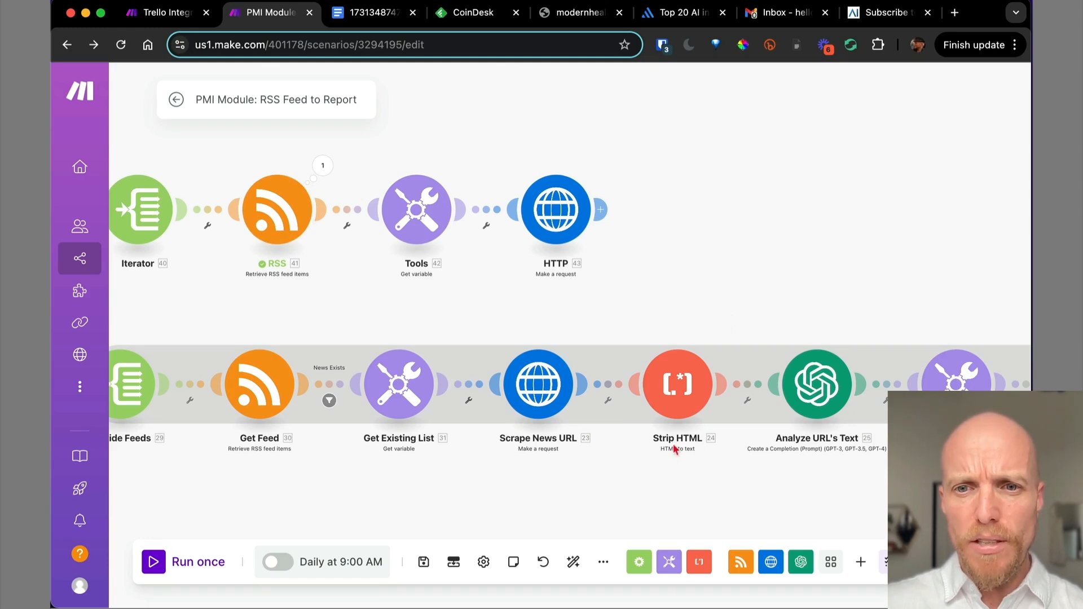
click(602, 207)
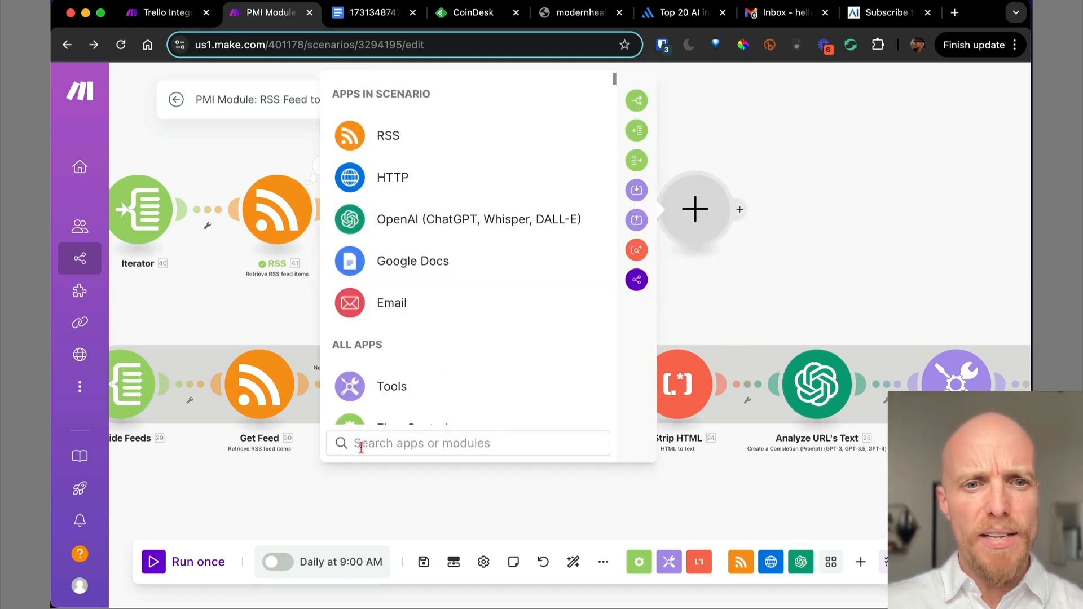
Make the new module a Text parser HTML to text with the HTTP '43. Data' output as HTML.
text(html)
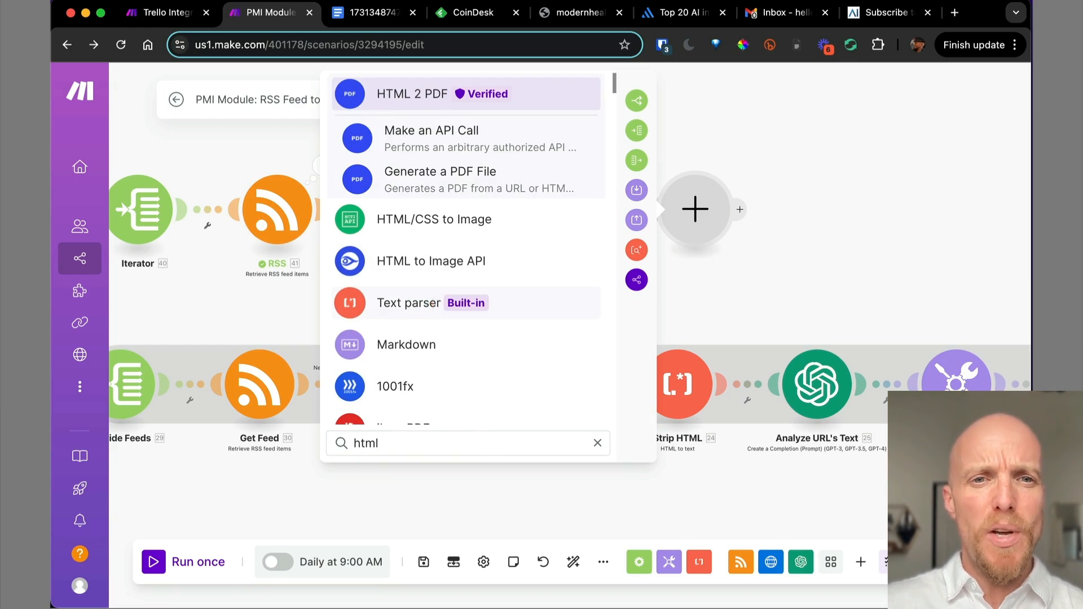
click(436, 305)
scroll(439, 293, down, 2)
click(441, 282)
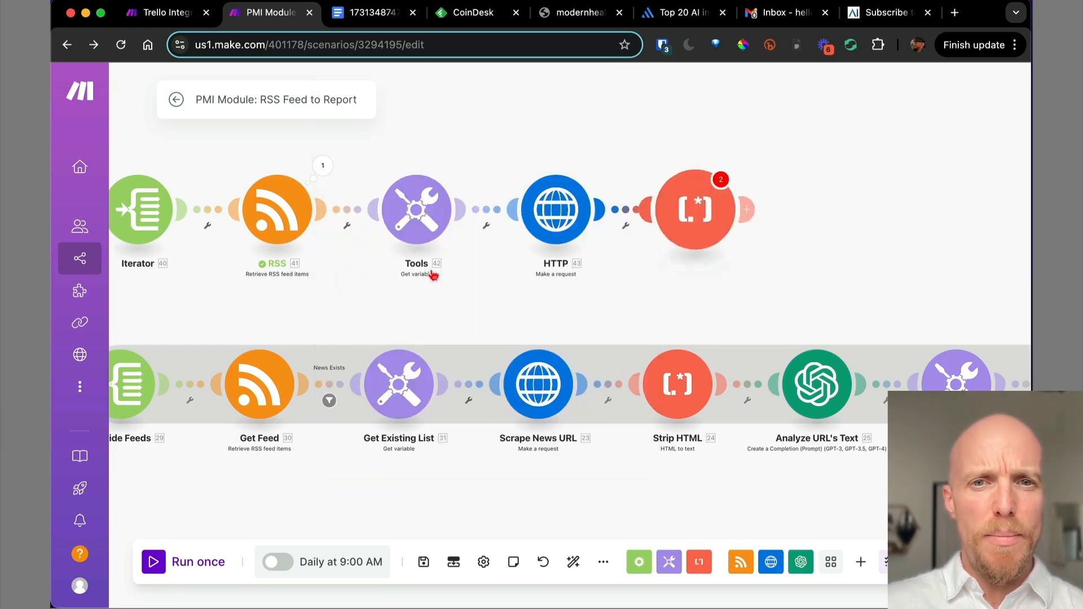
click(748, 218)
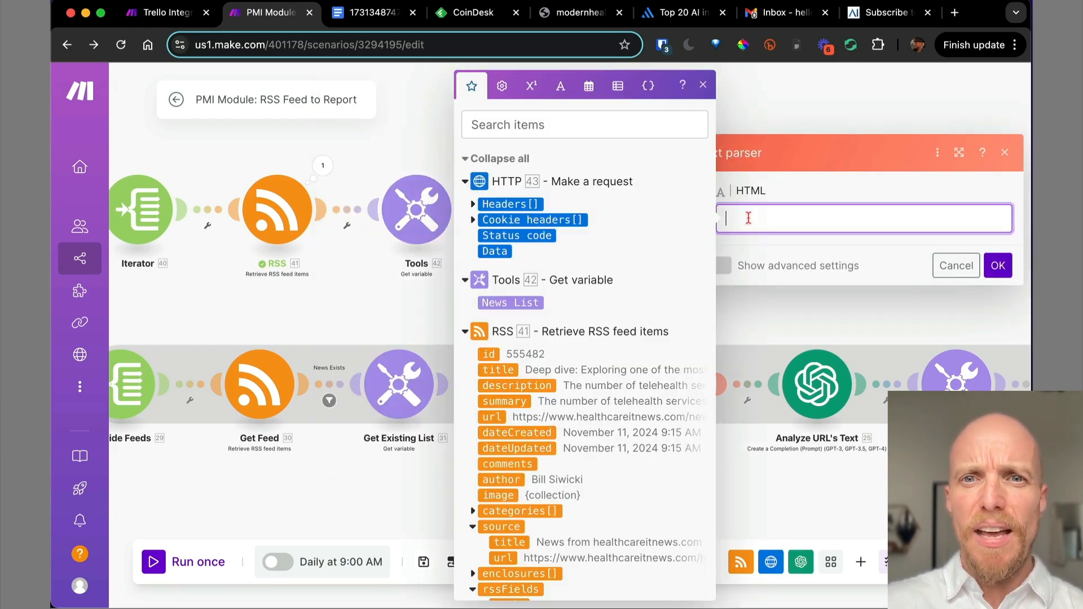
click(496, 250)
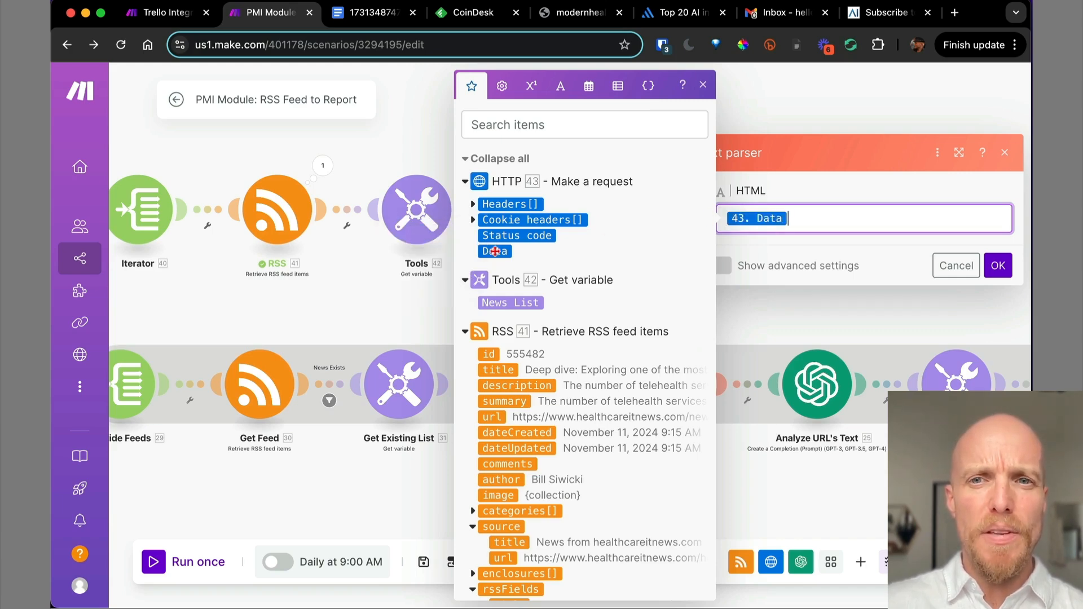
click(999, 270)
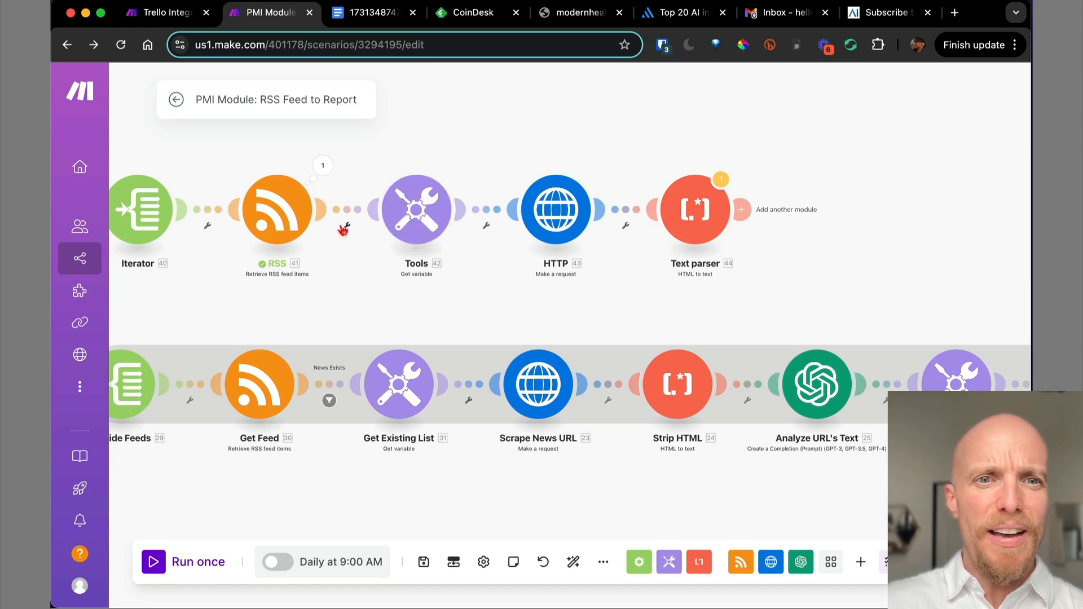
click(404, 216)
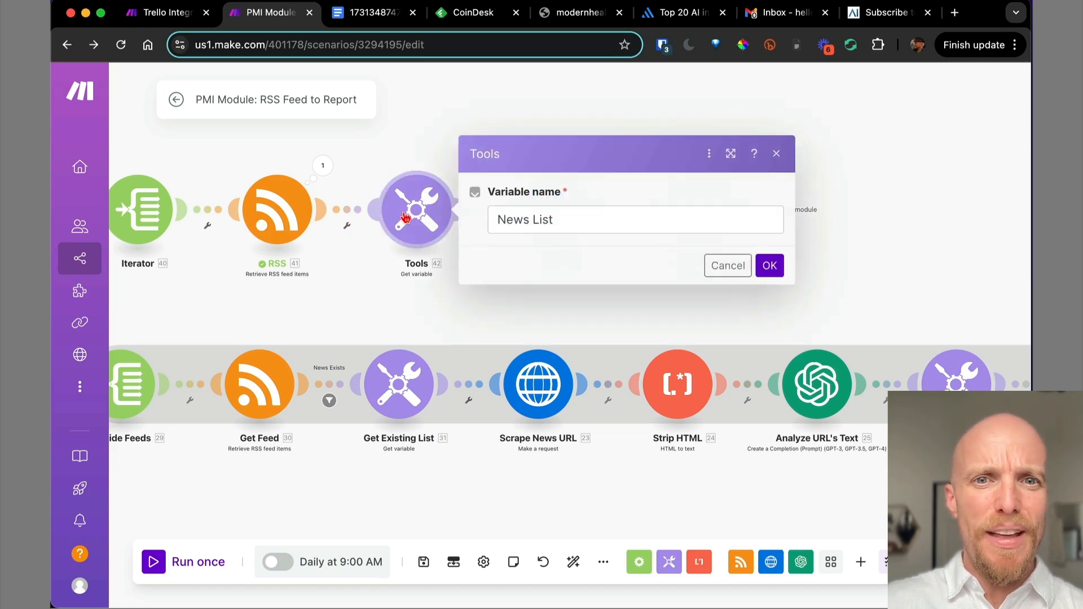
click(769, 266)
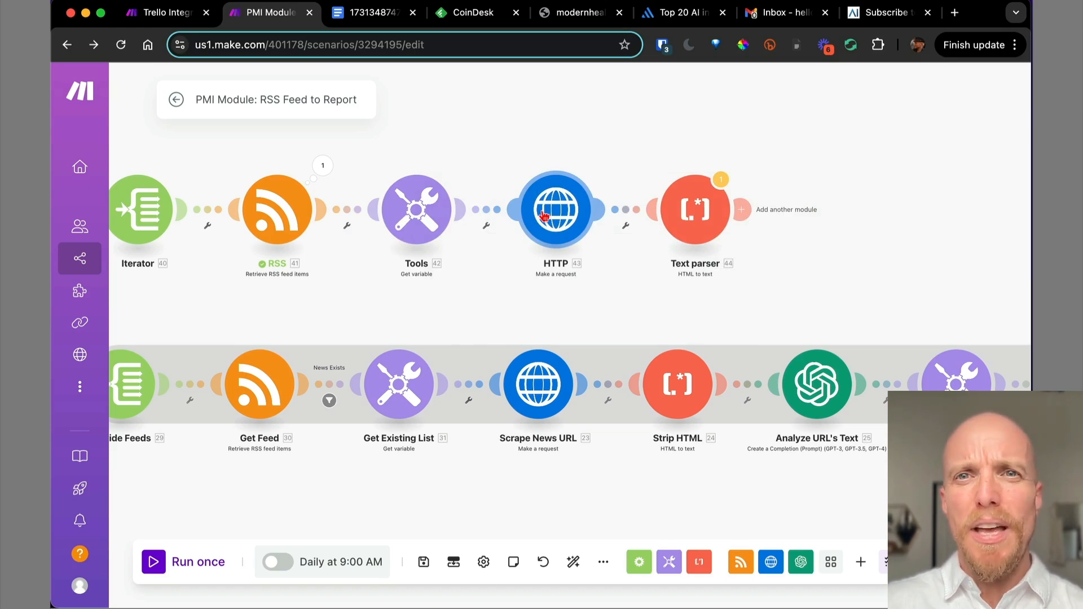
click(324, 167)
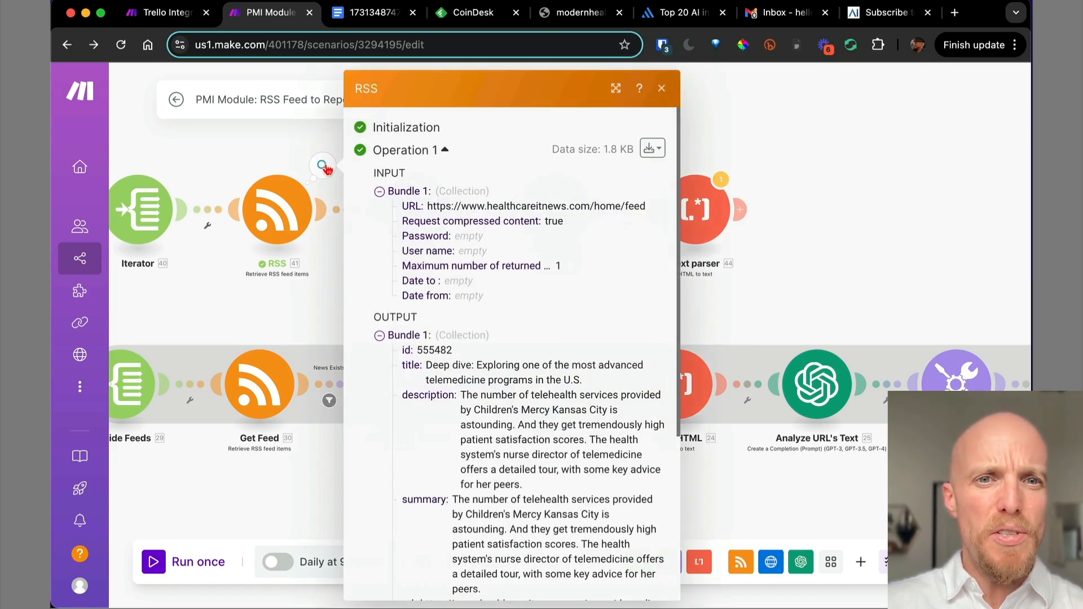
scroll(556, 289, down, 5)
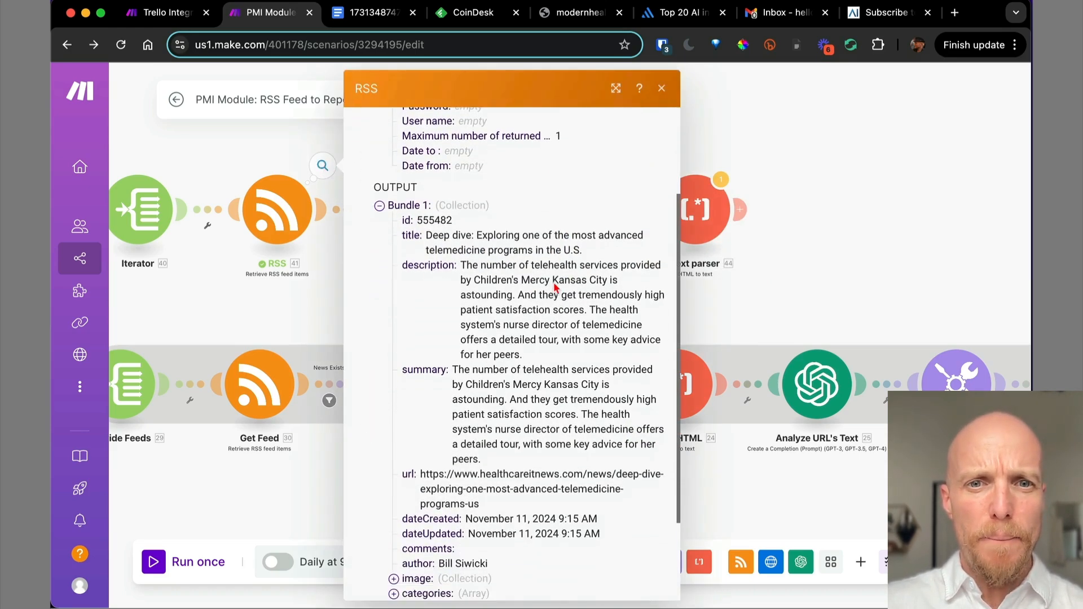
scroll(556, 288, down, 1)
triple_click(506, 458)
key(super+c)
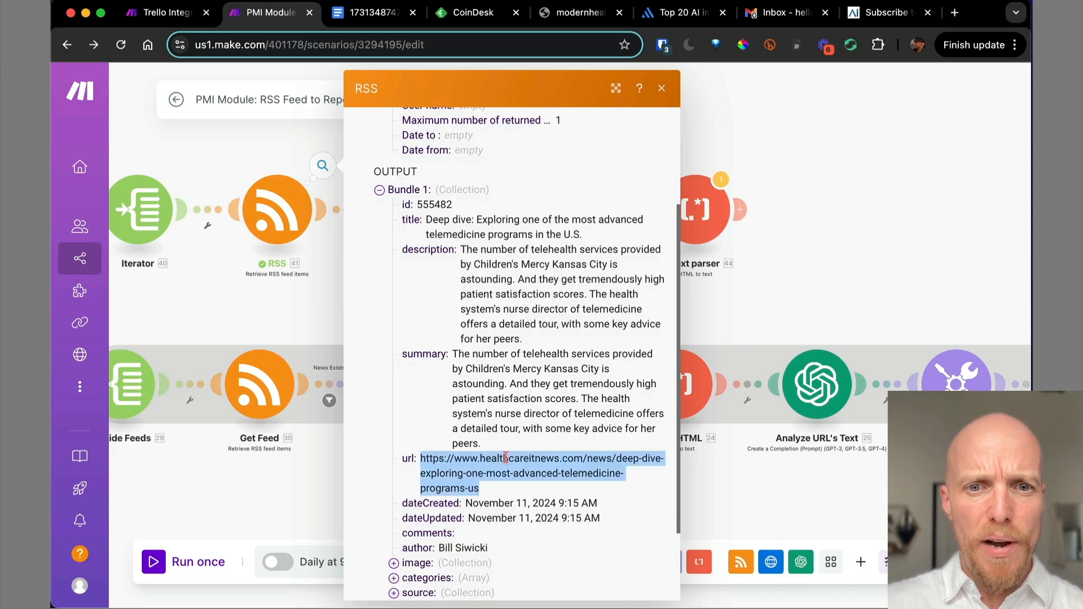
click(661, 88)
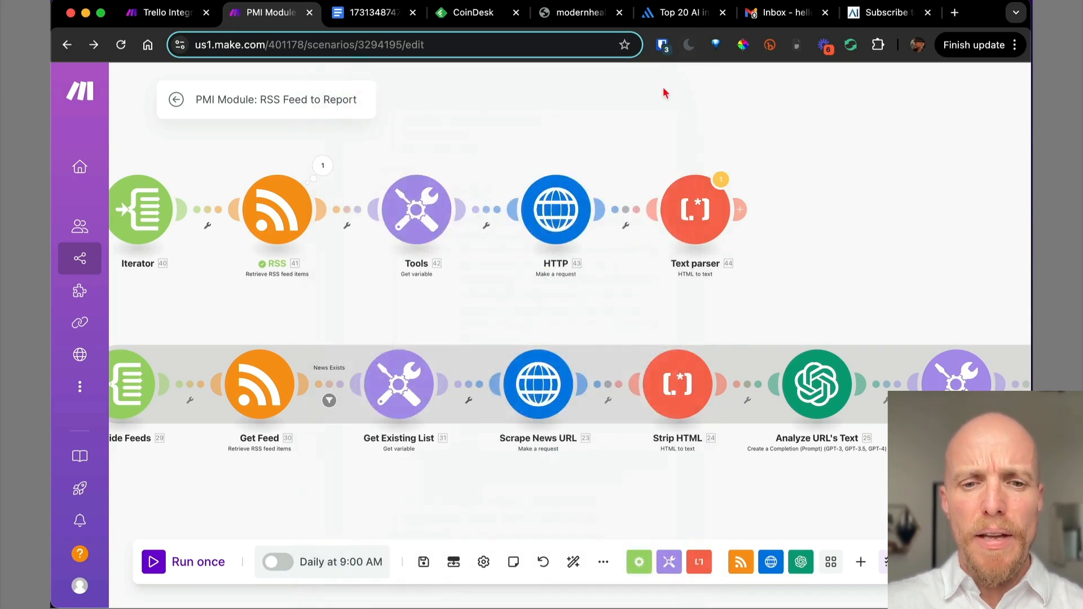
key(super+t)
key(super+v)
key(Return)
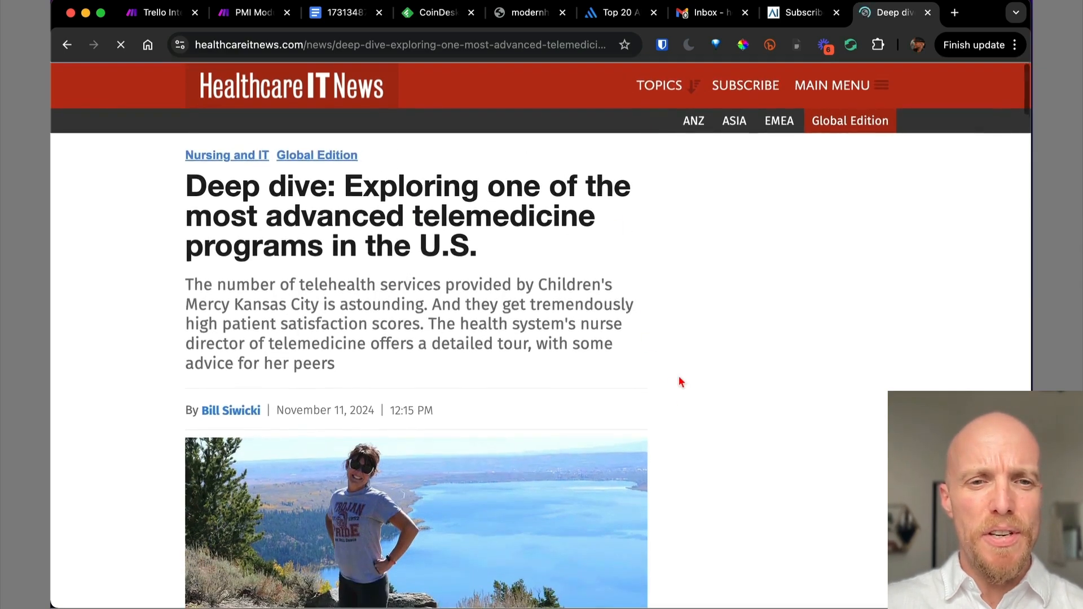
scroll(680, 381, down, 10)
key(super+w)
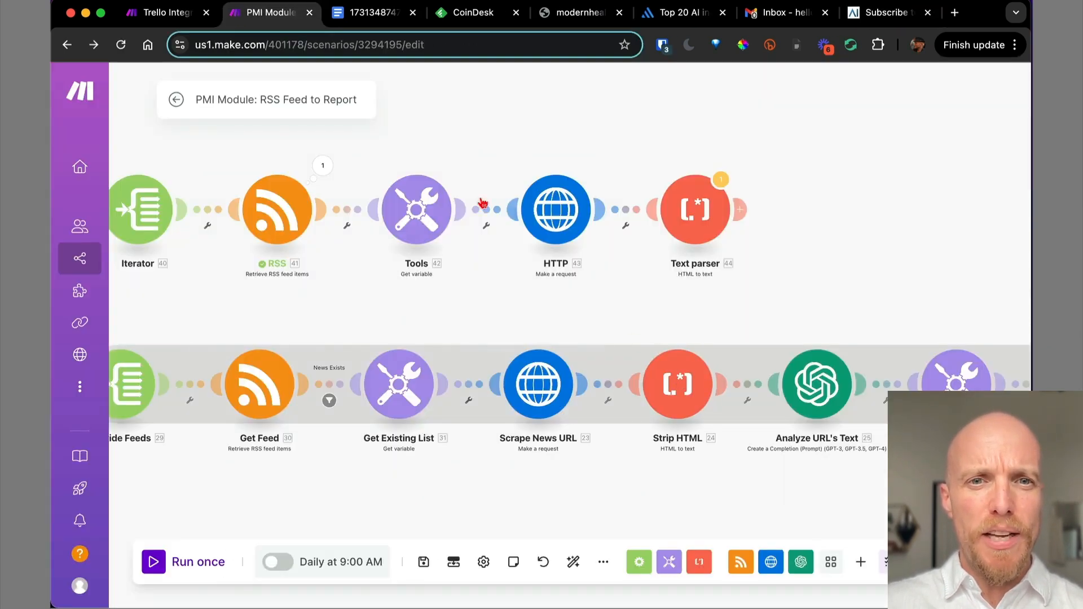
Test-run only the HTTP module, using the pasted article URL as test input.
right_click(557, 213)
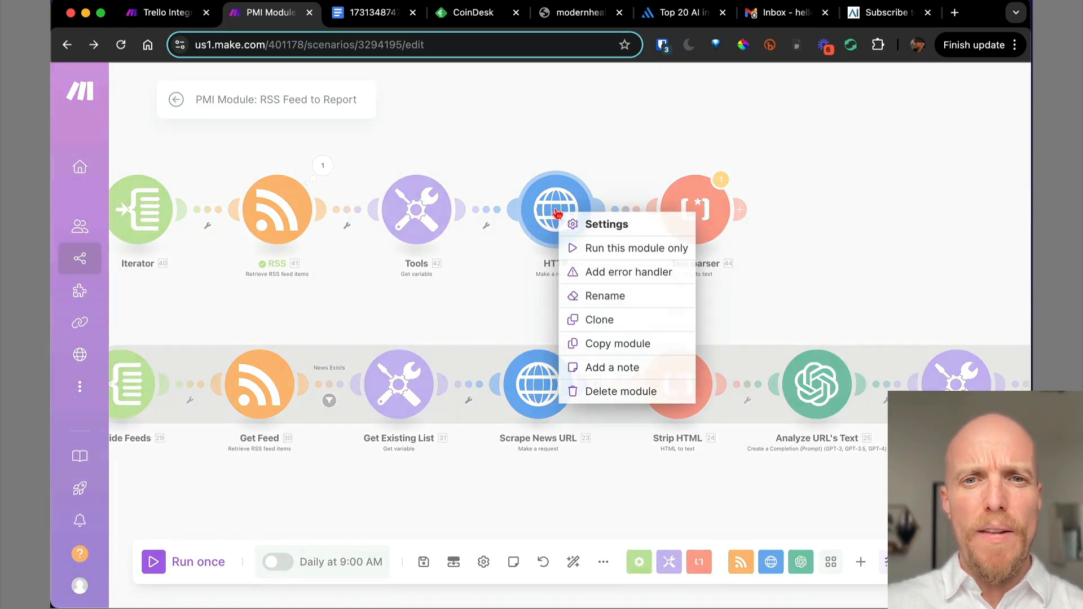
click(576, 249)
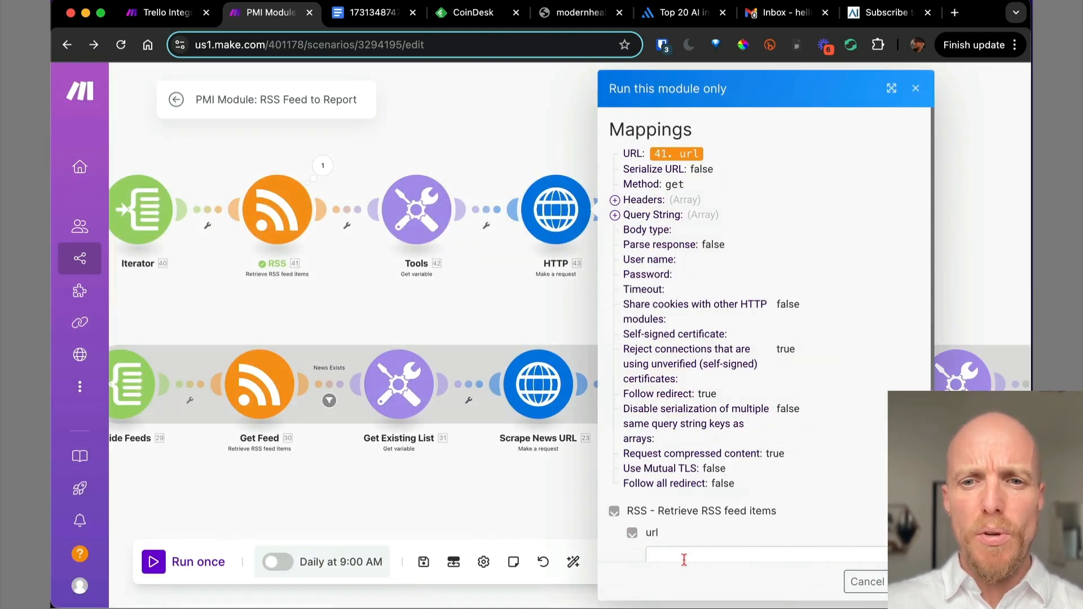
click(684, 559)
key(super+v)
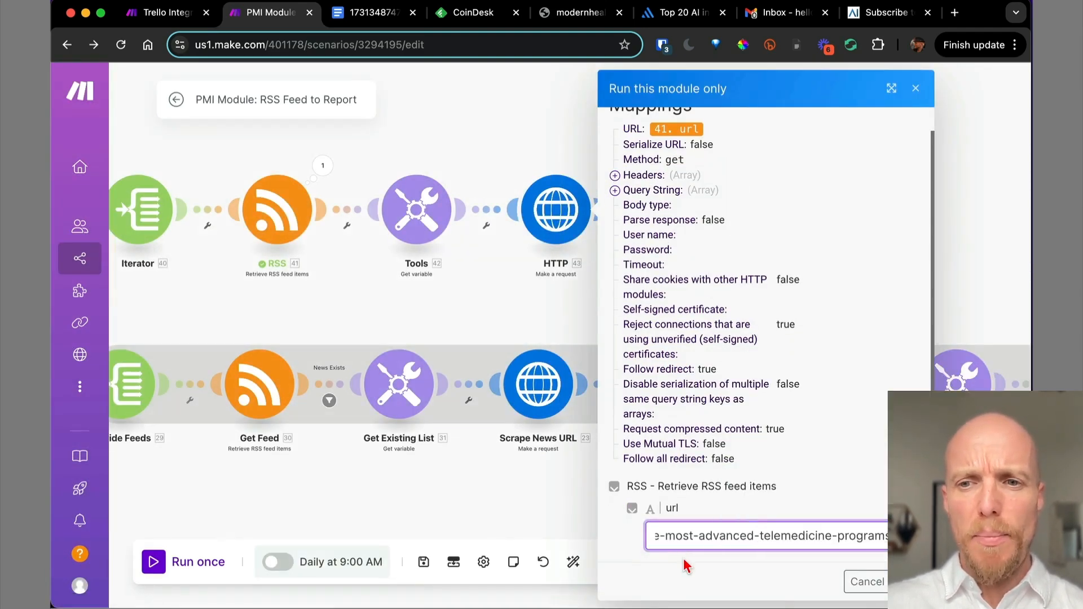
click(910, 582)
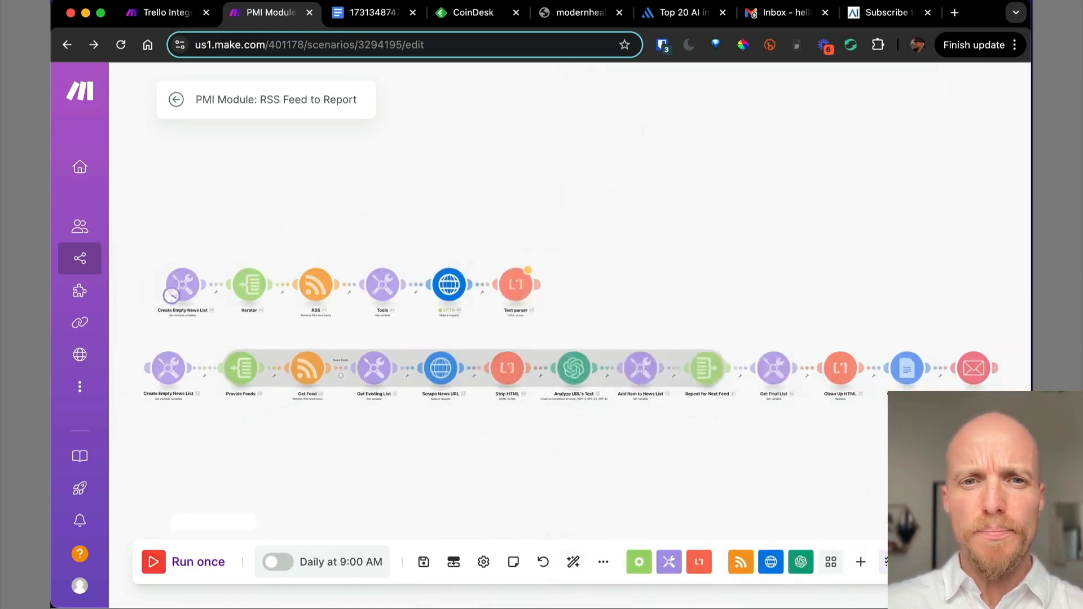
Scroll through the fetched HTML Data to its end, select it for copying, and close the results.
scroll(706, 420, down, 3)
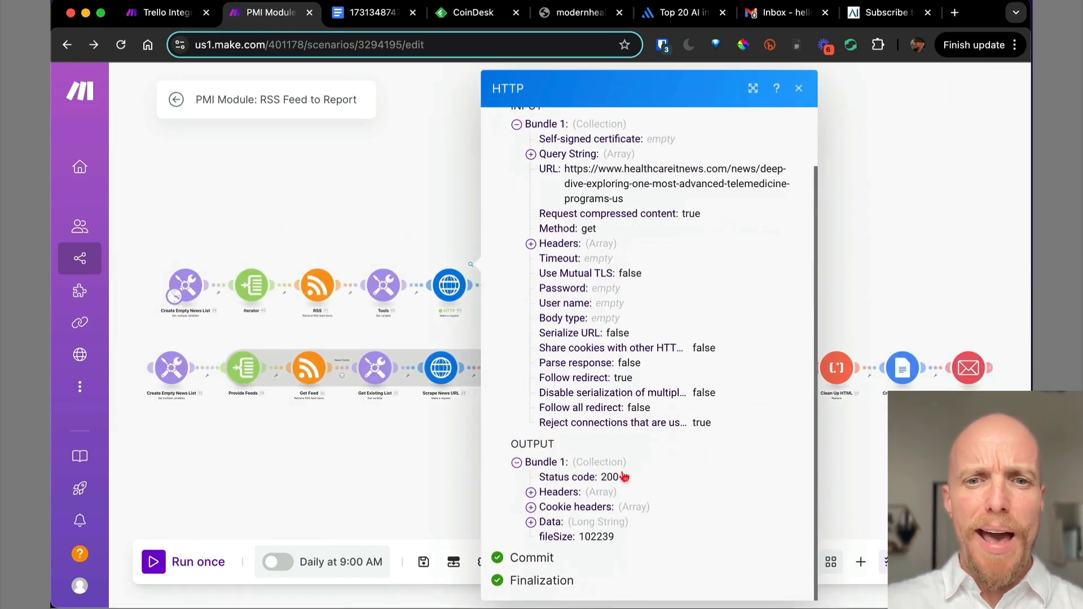
click(531, 522)
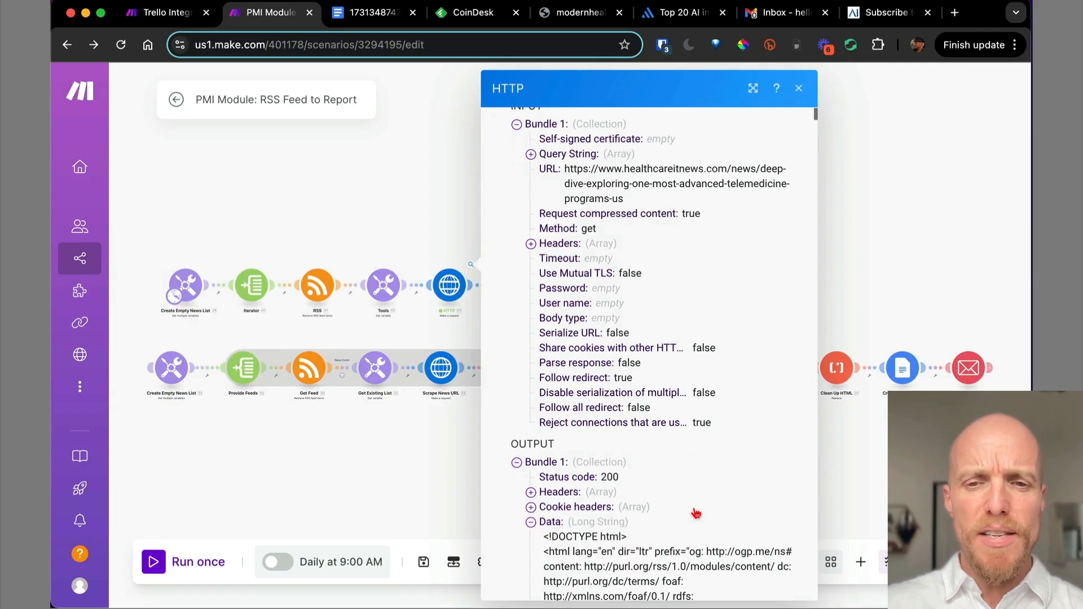
scroll(696, 513, down, 15)
scroll(694, 507, down, 15)
scroll(694, 507, down, 10)
scroll(694, 506, down, 15)
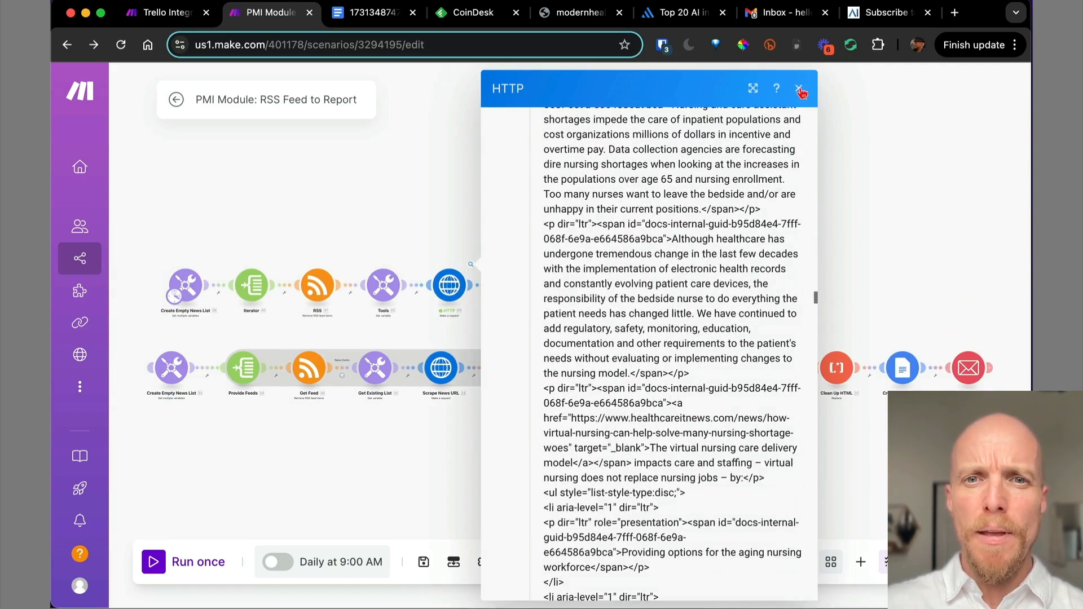
scroll(649, 445, down, 15)
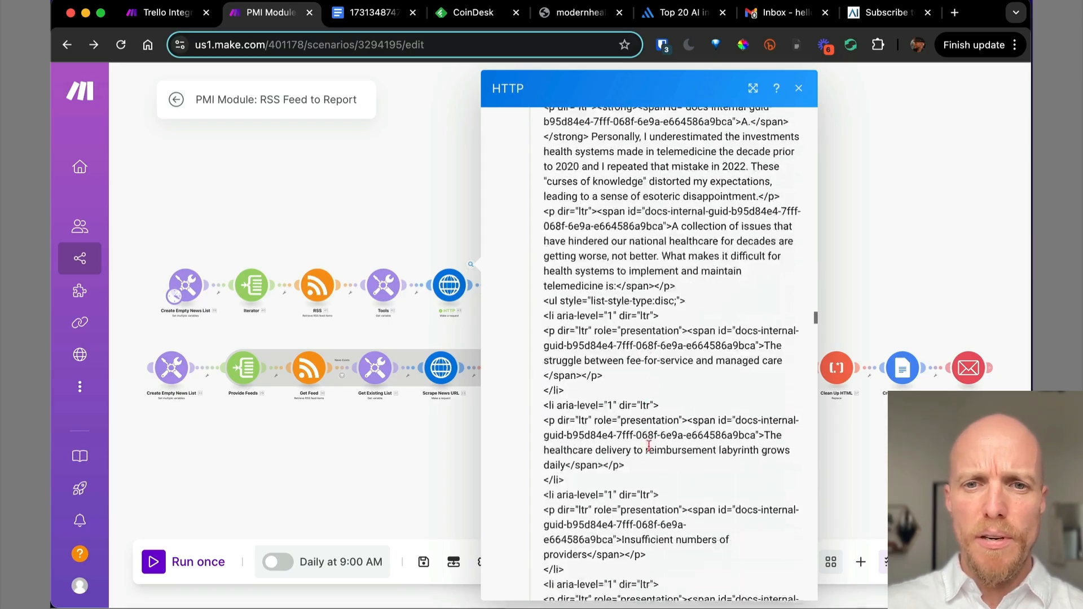
scroll(649, 446, down, 15)
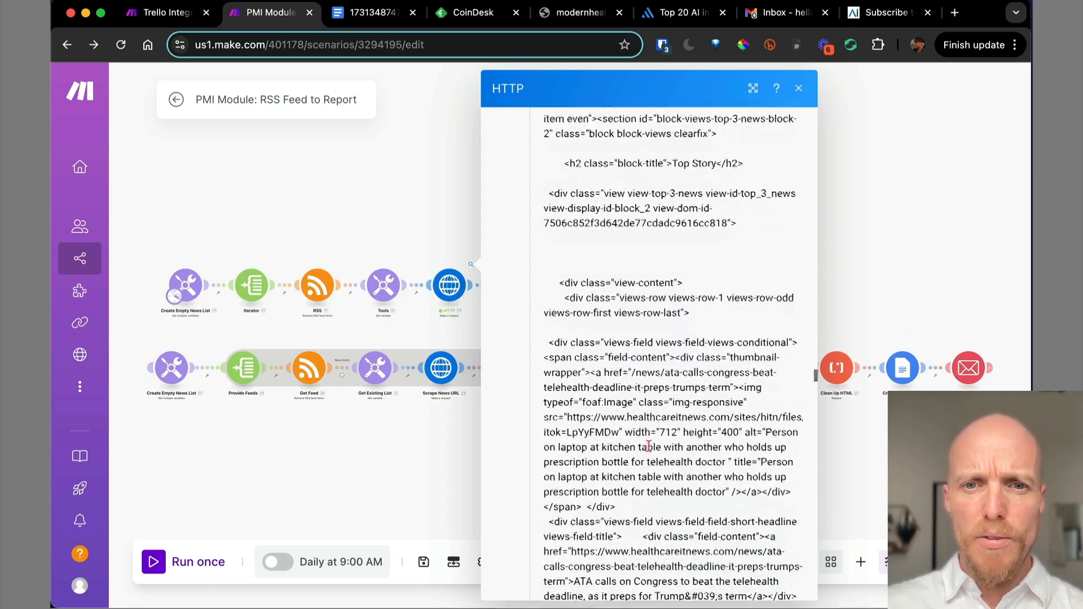
scroll(649, 446, down, 15)
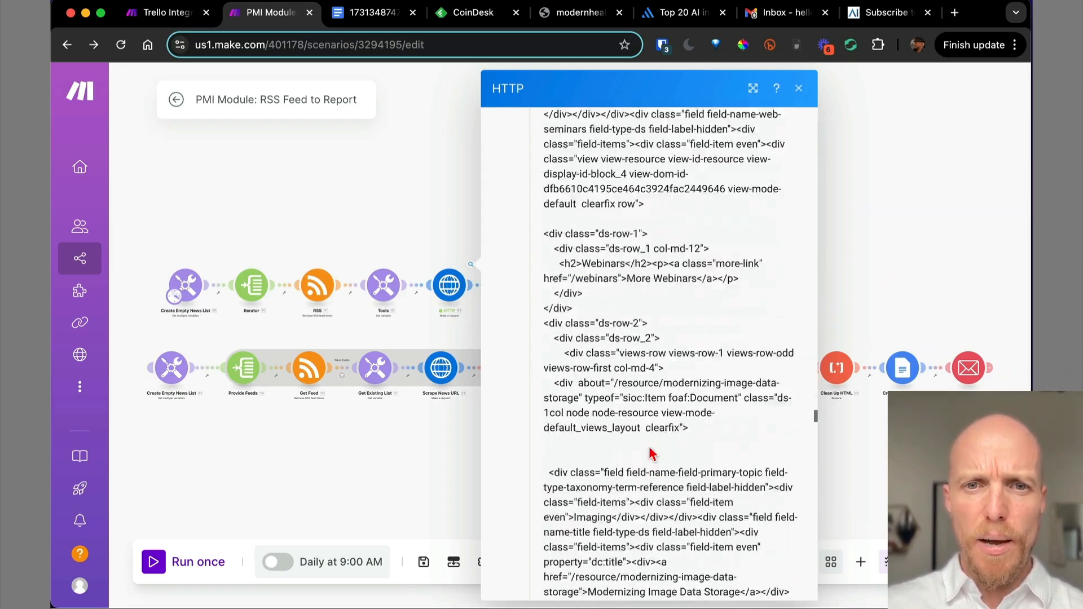
scroll(652, 454, down, 10)
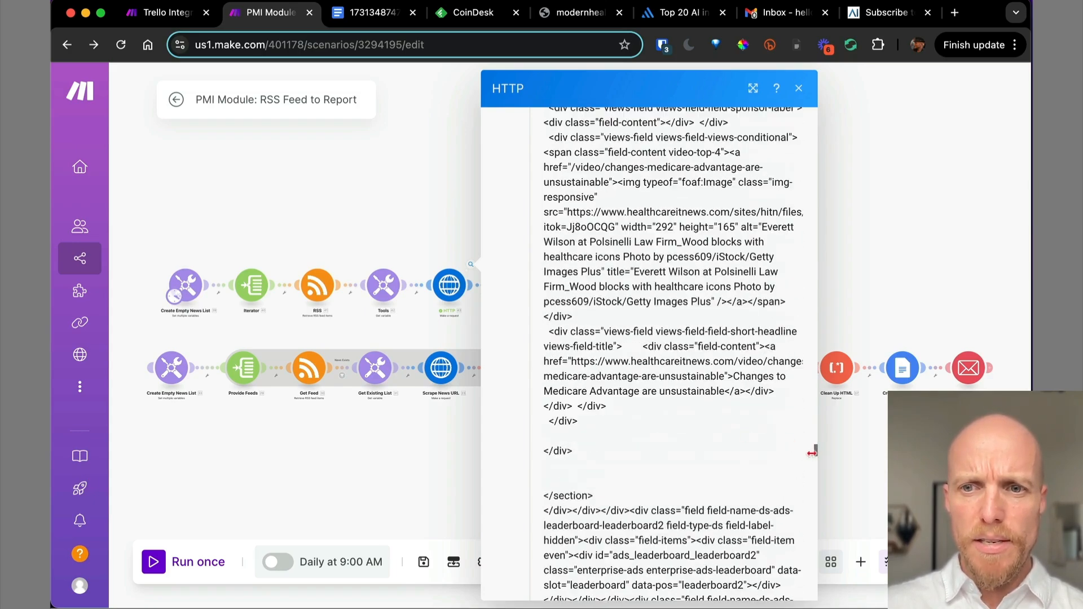
scroll(757, 486, down, 15)
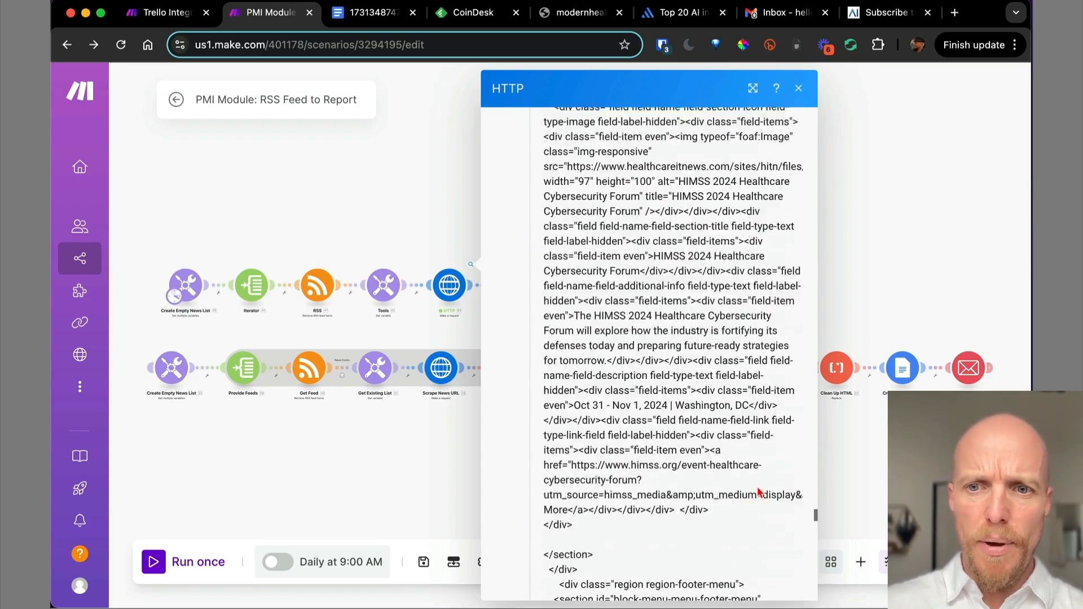
scroll(757, 487, down, 15)
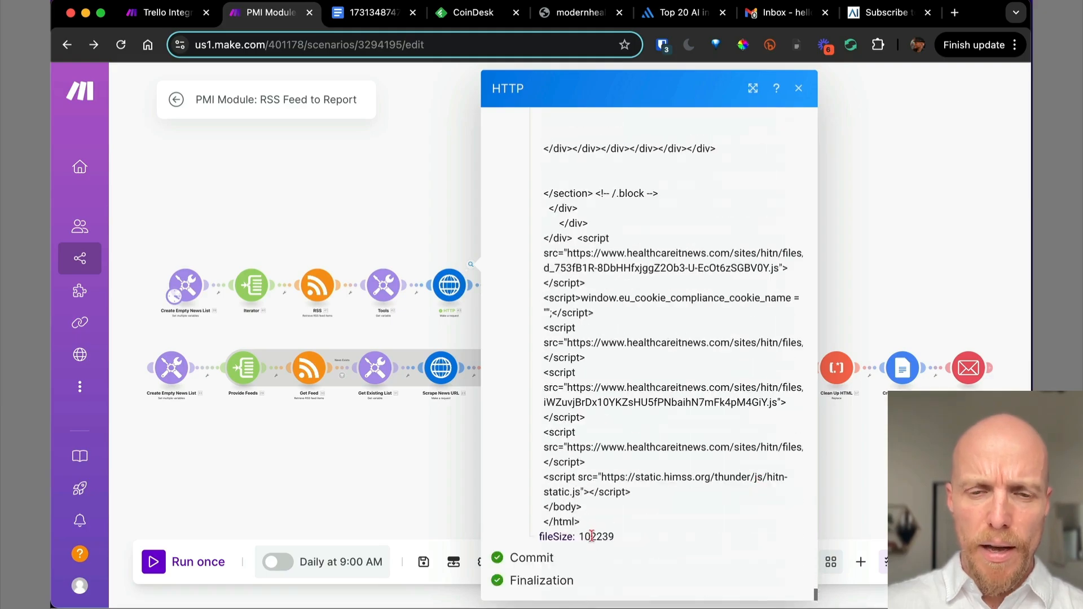
drag(582, 524, 547, 181)
click(799, 89)
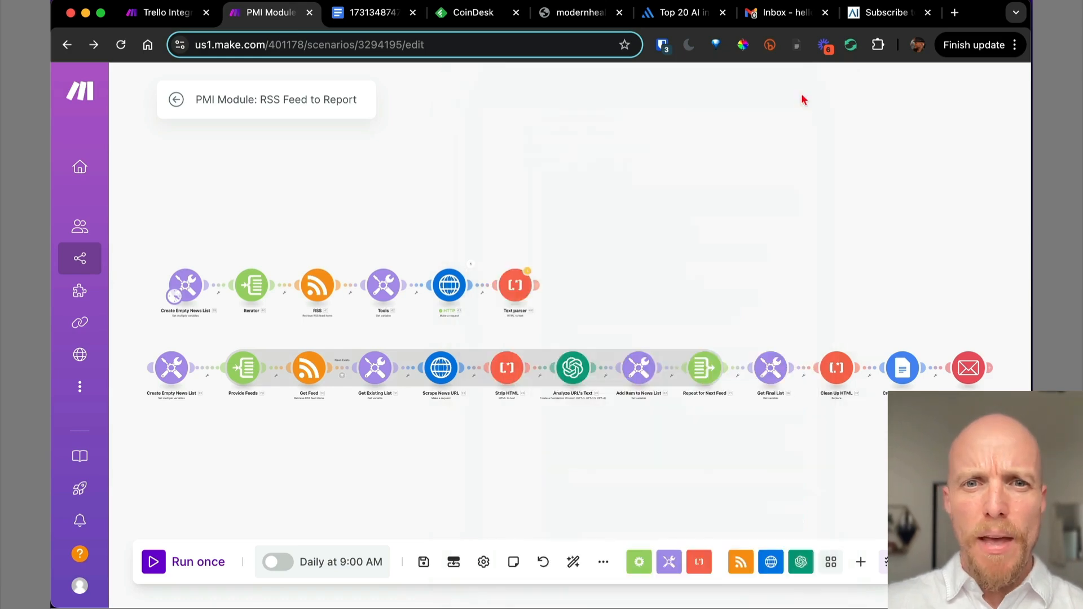
Test-run only the Text parser with the copied HTML pasted as its test data.
right_click(527, 287)
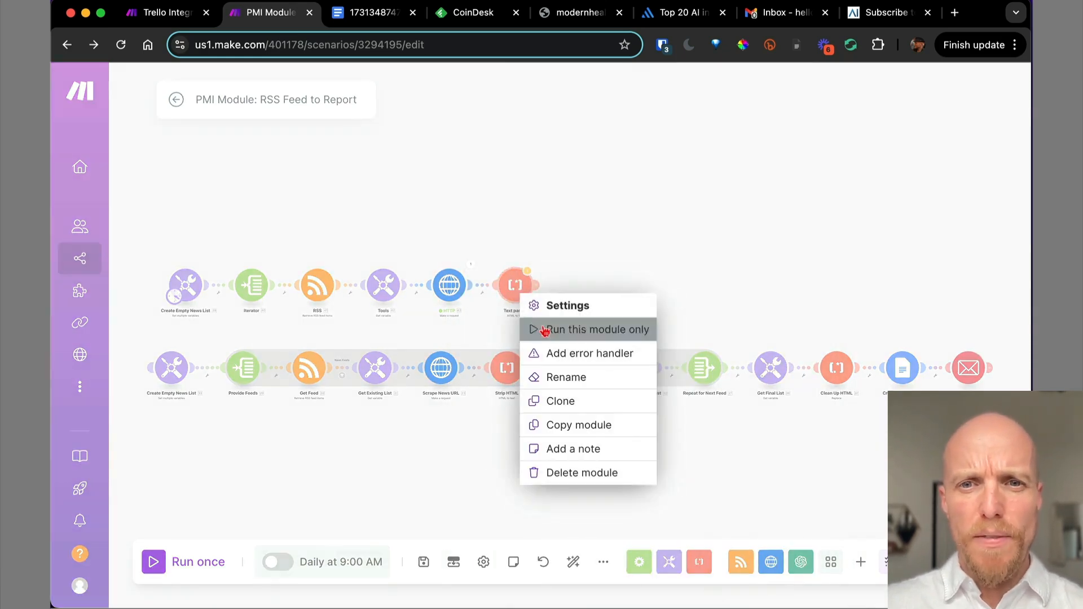
click(540, 328)
click(624, 349)
key(super+v)
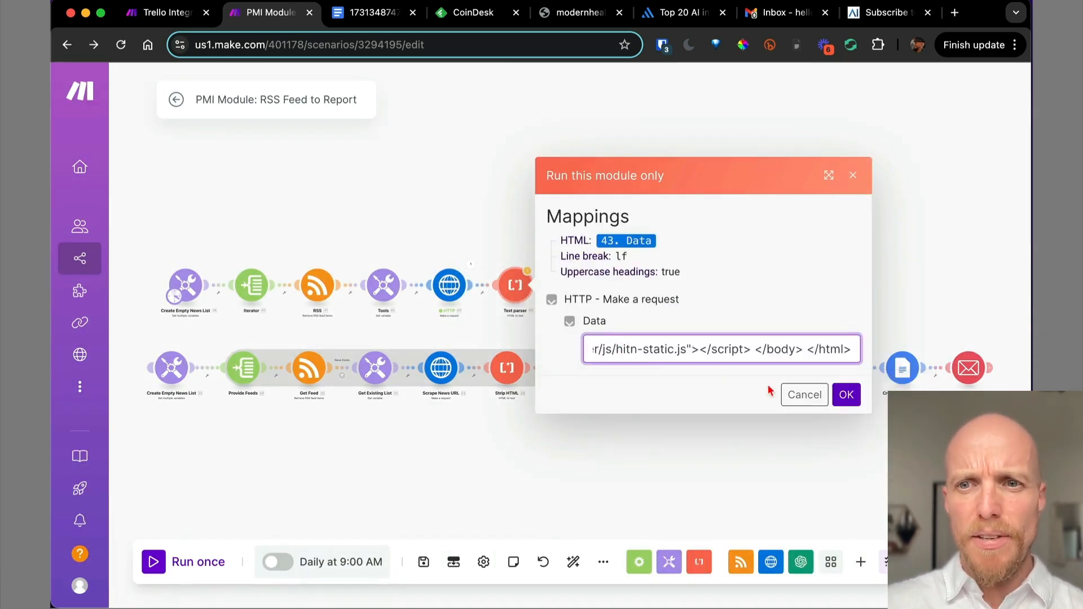
click(845, 395)
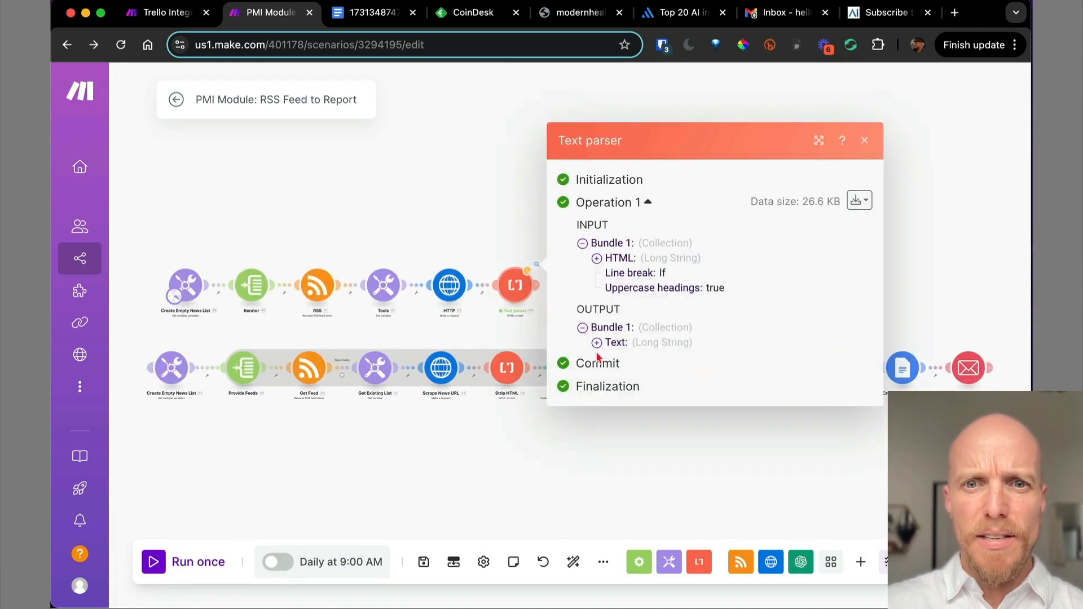
Expand and scroll through the roughly 26.6 KB plain-text output, then close the results.
click(594, 348)
scroll(733, 440, down, 10)
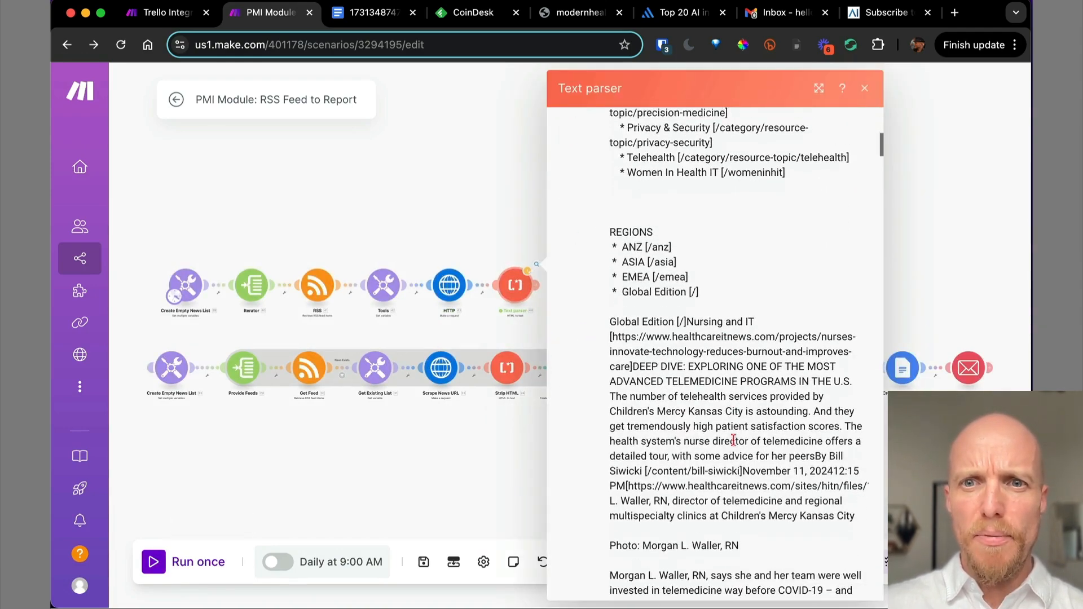
scroll(733, 440, down, 15)
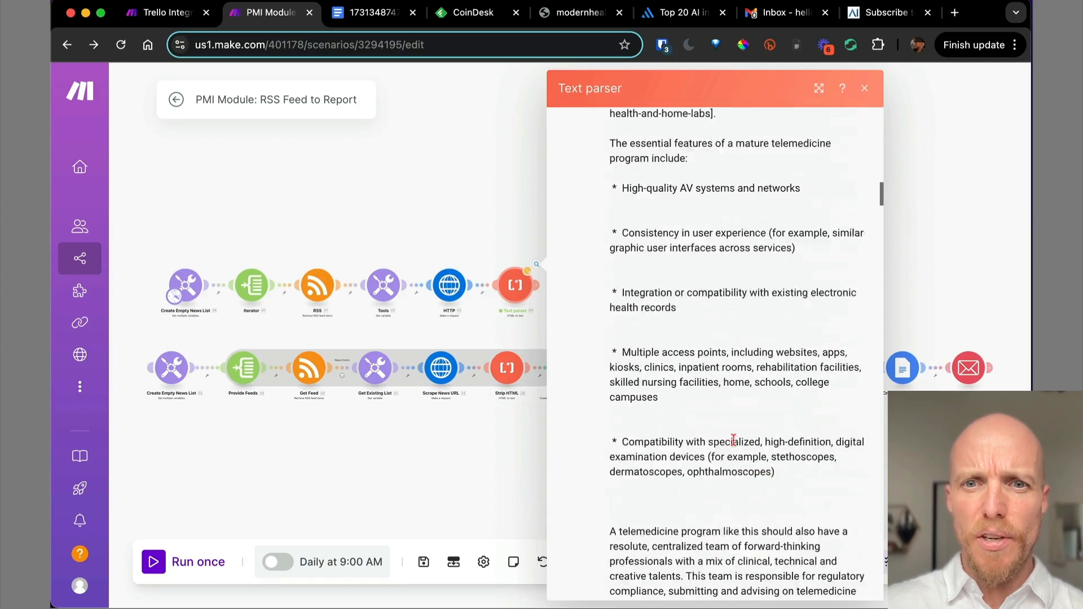
scroll(733, 440, down, 15)
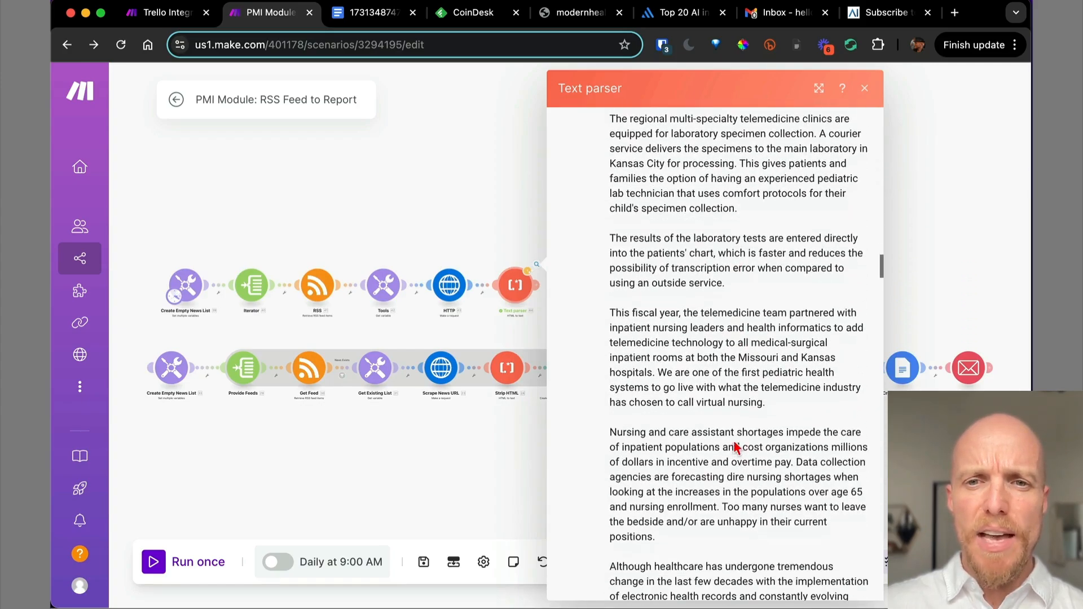
scroll(732, 440, down, 15)
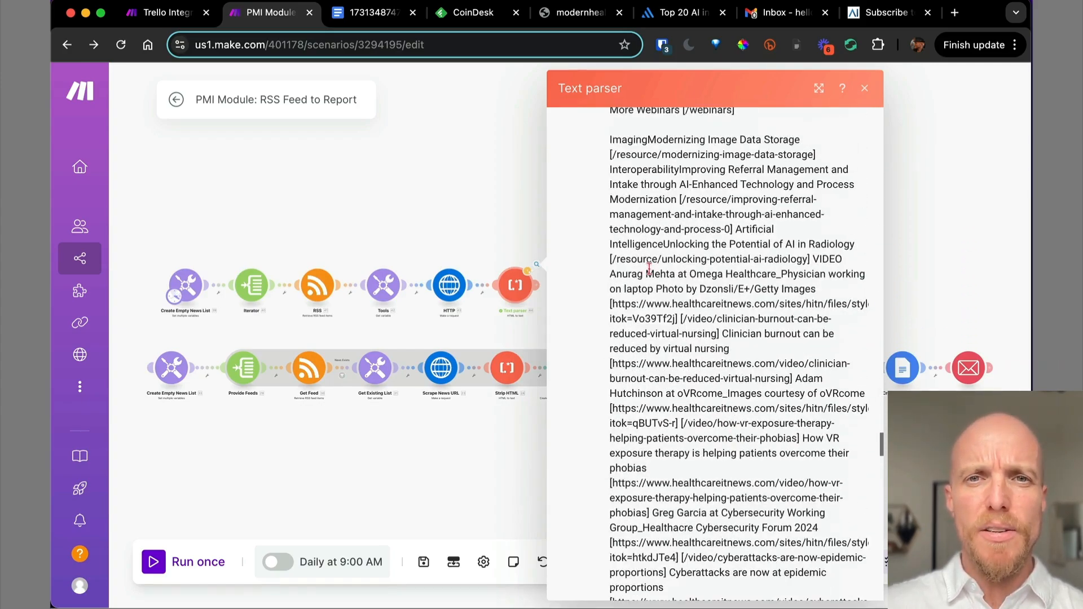
click(865, 90)
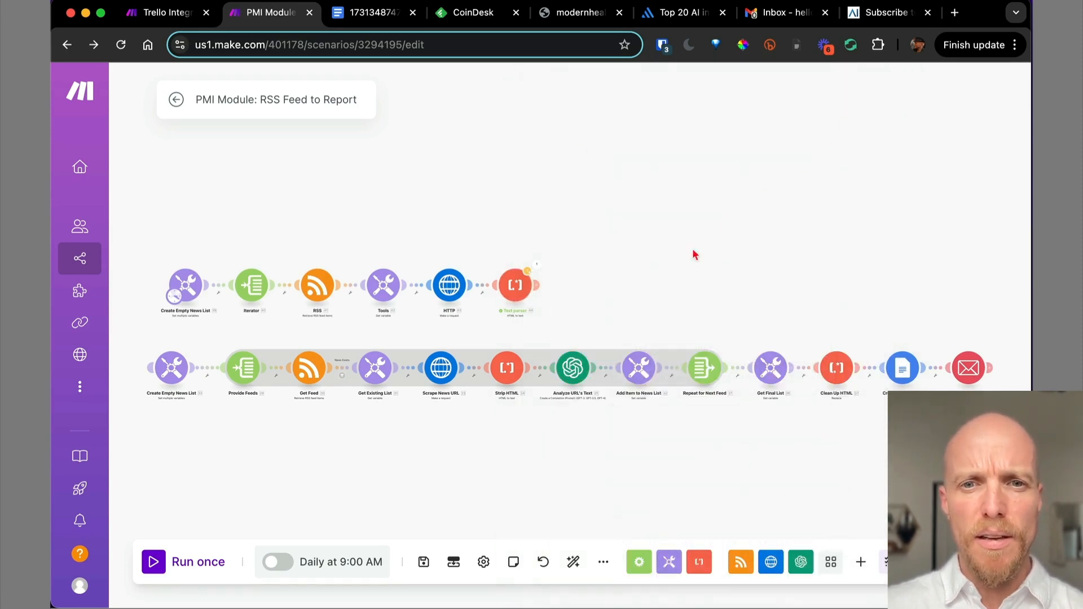
scroll(575, 280, up, 3)
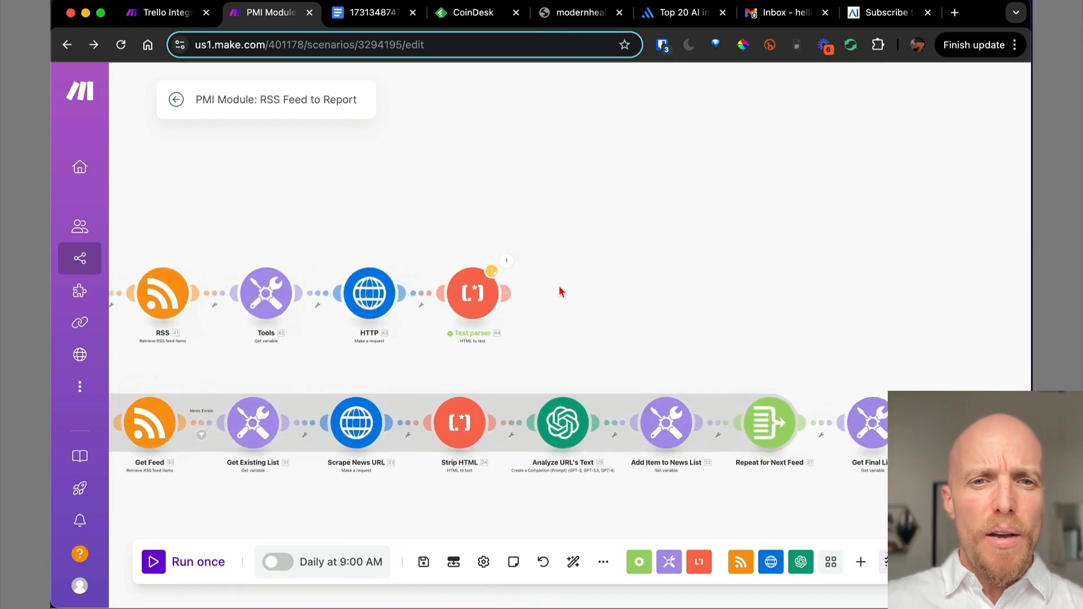
Replace the Text parser's HTML mapping with HTTP 43 > Data and save it.
click(473, 305)
click(643, 305)
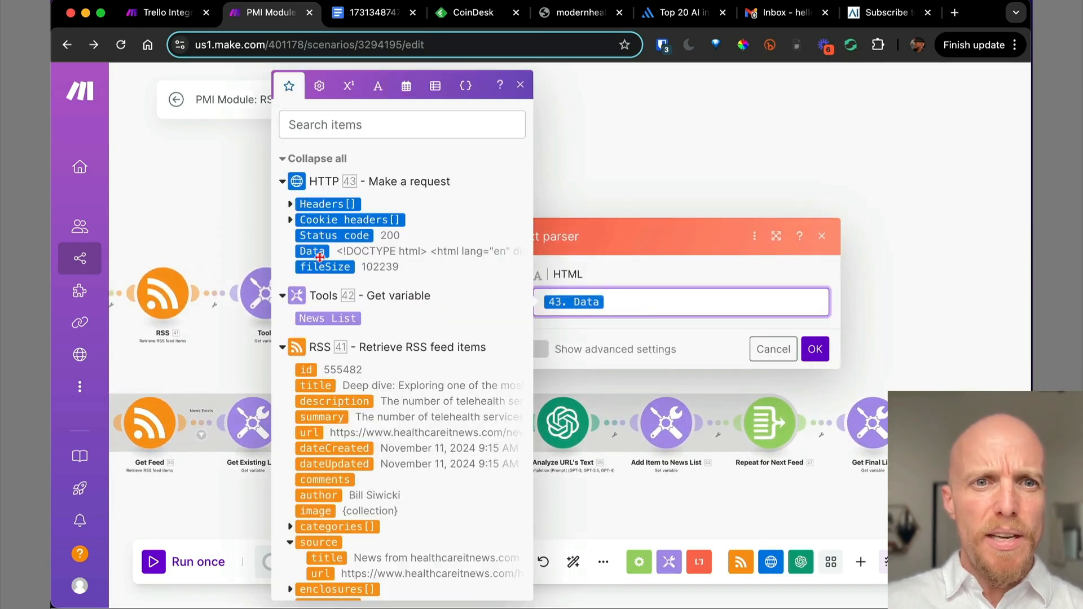
key(BackSpace)
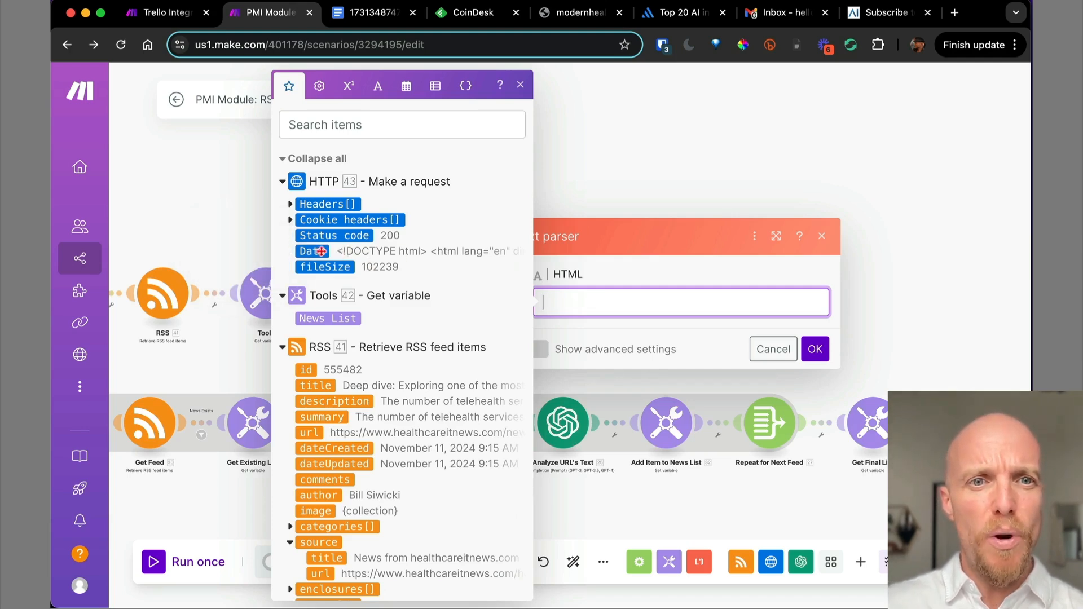
click(322, 251)
click(815, 350)
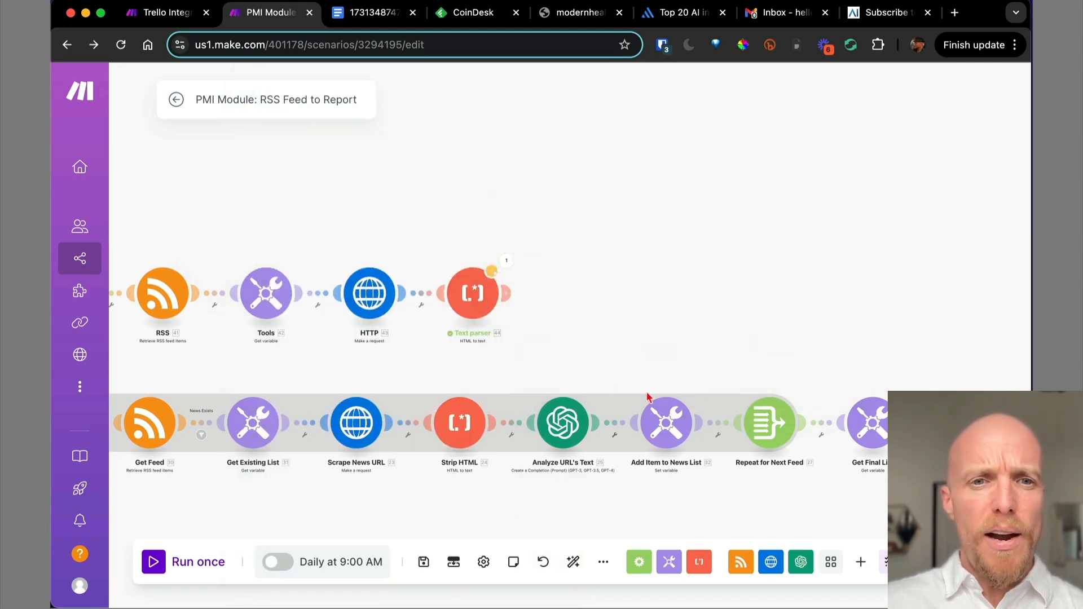
scroll(612, 367, down, 5)
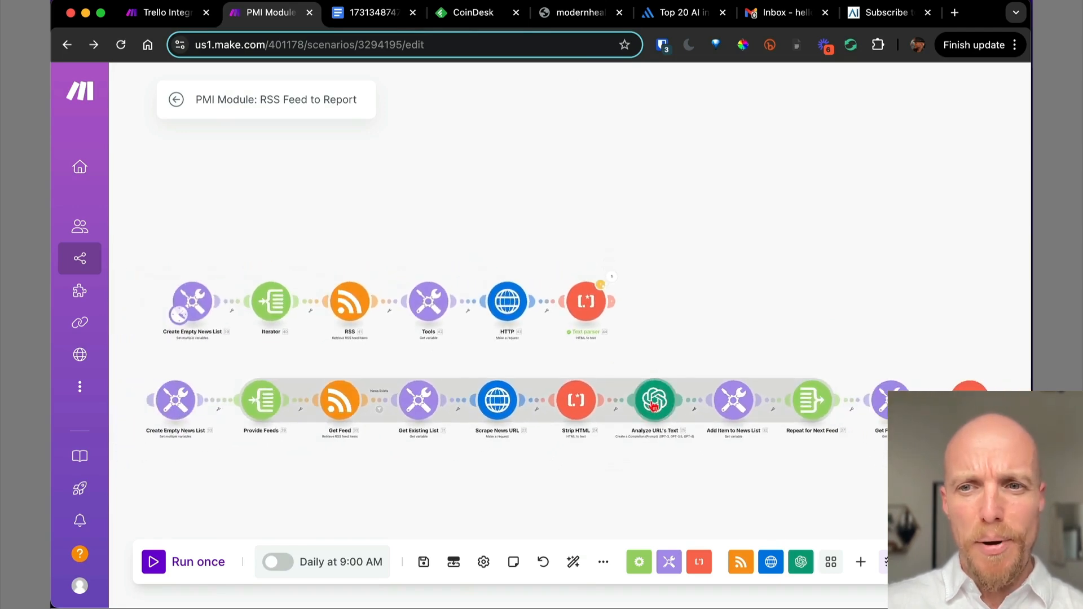
drag(658, 341, 518, 319)
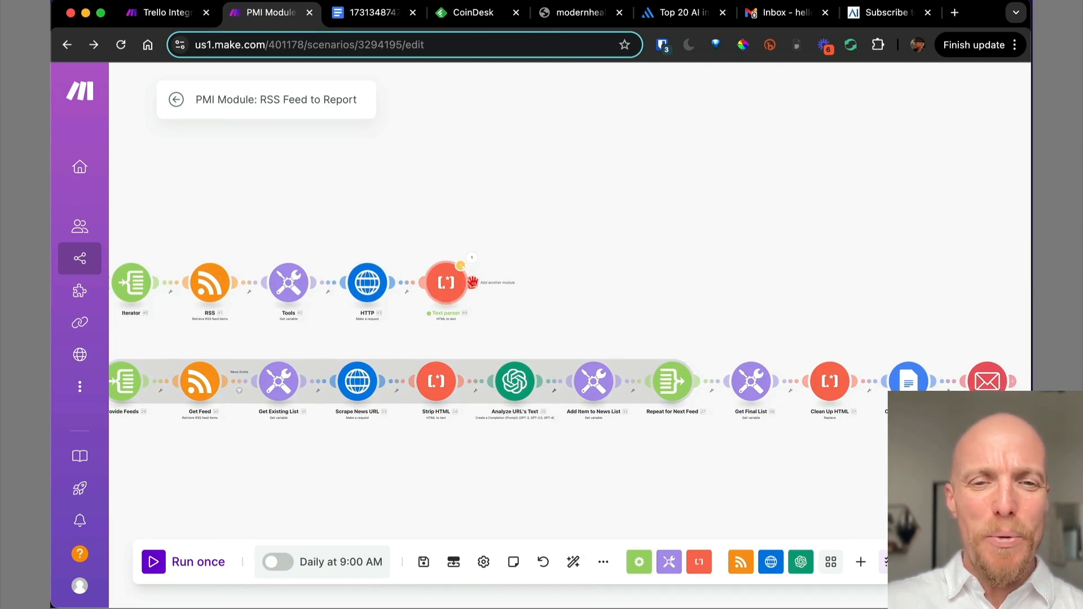
Add an OpenAI (ChatGPT, Whisper, DALL-E) Create a Completion module after the Text parser.
click(472, 282)
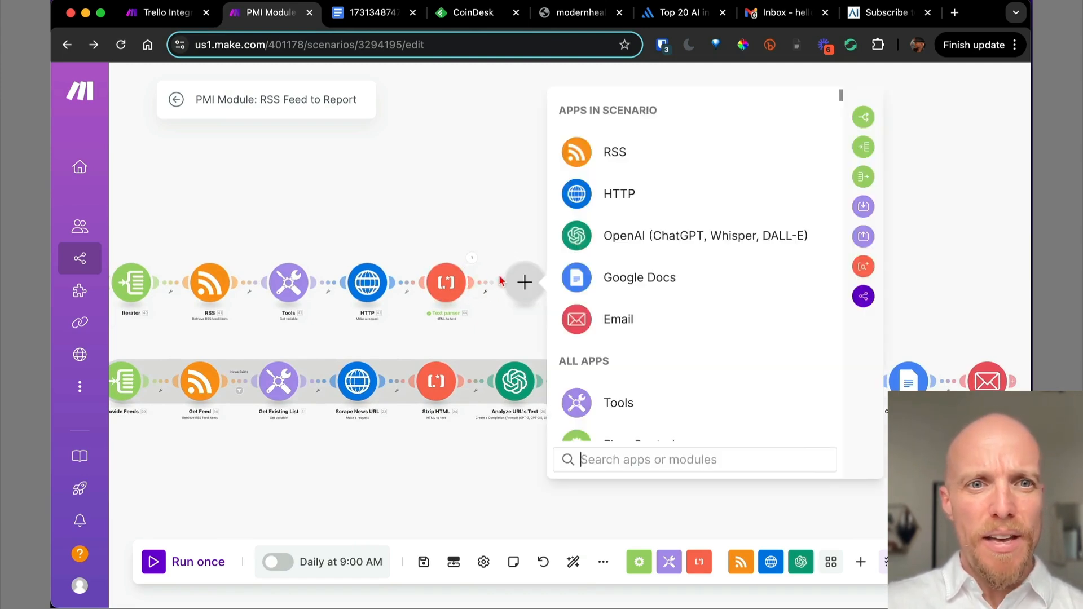
click(654, 244)
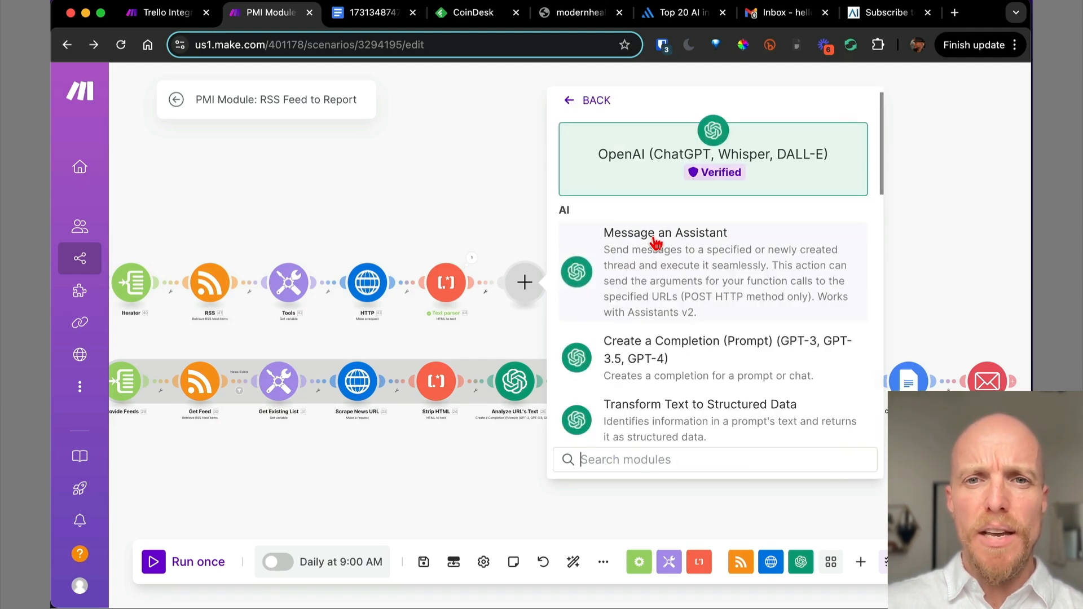
click(696, 364)
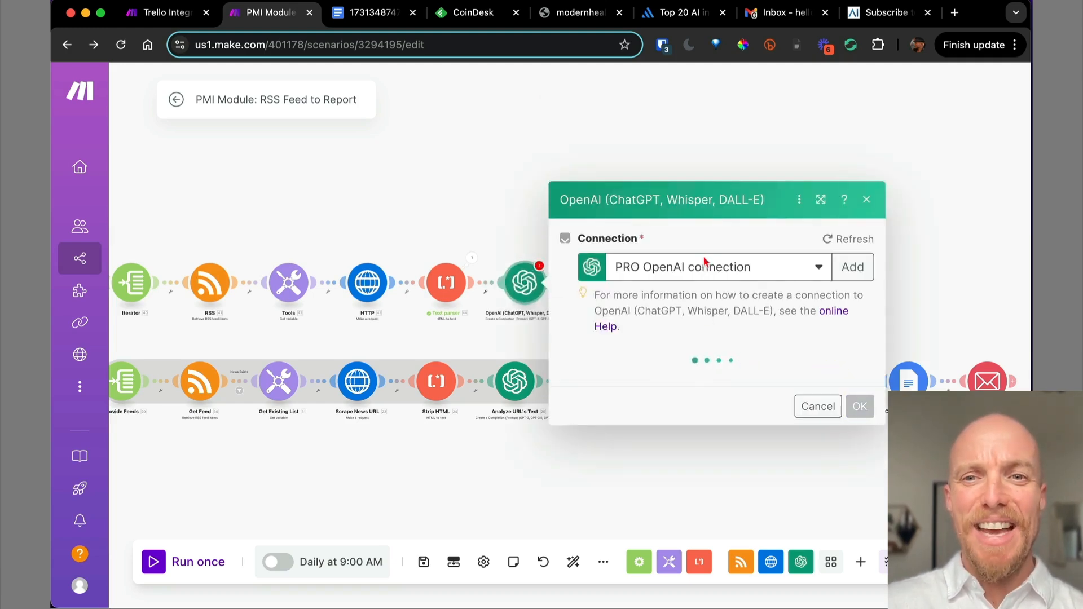
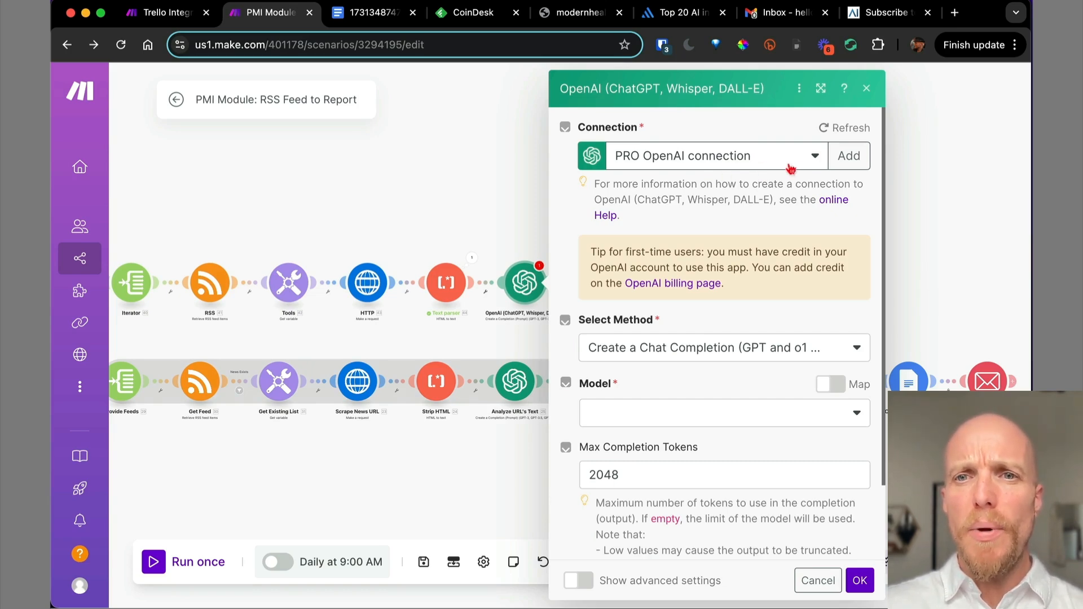
Start a new OpenAI connection from the module panel, then open a blank browser tab.
click(848, 158)
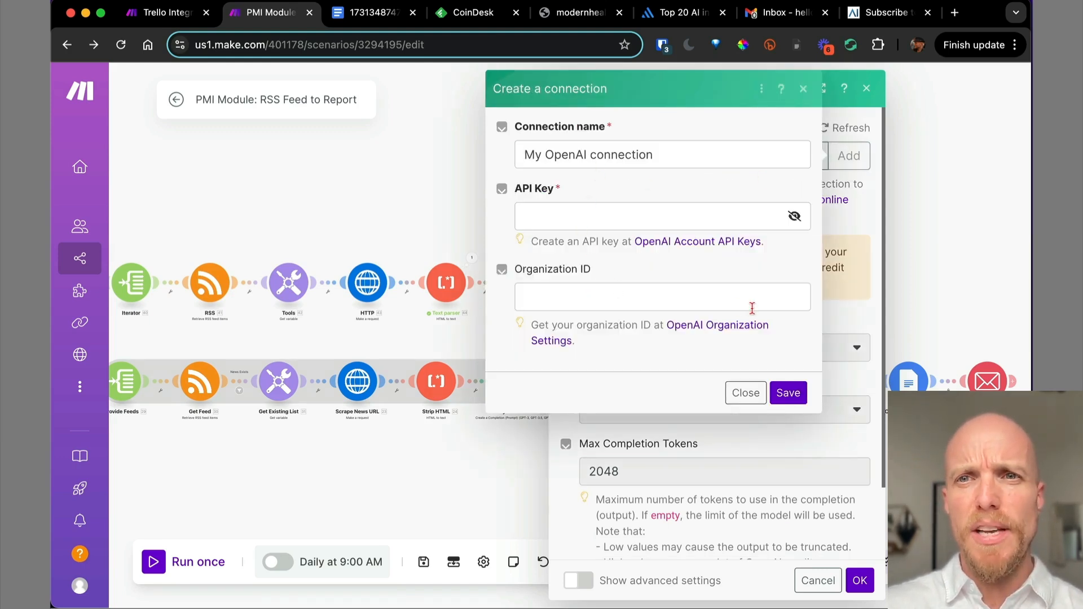
click(955, 13)
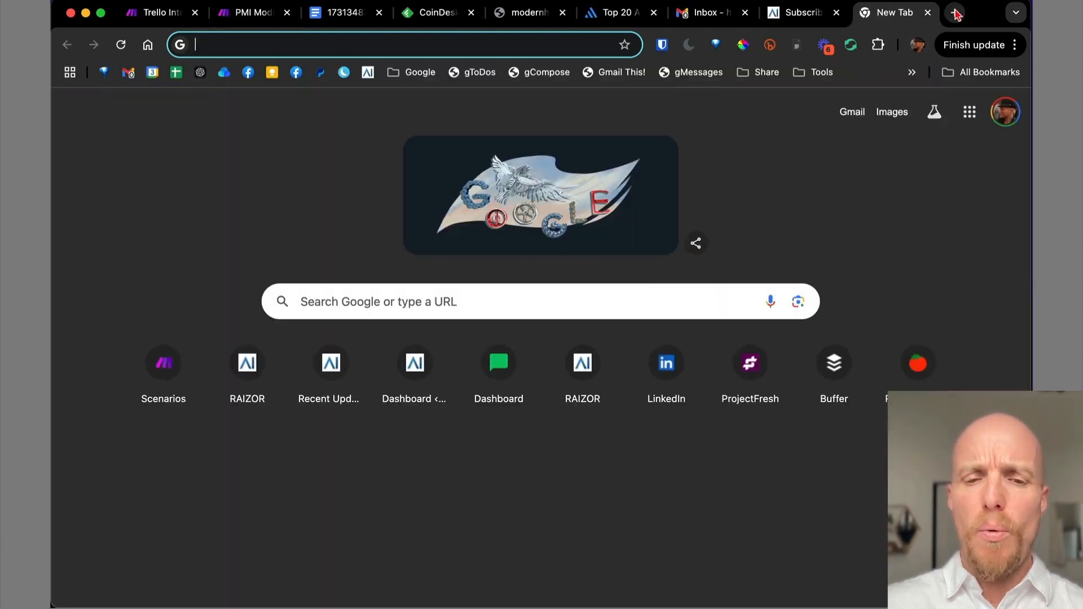
Go to the OpenAI website and enter the API platform login.
text(openai.com)
key(Return)
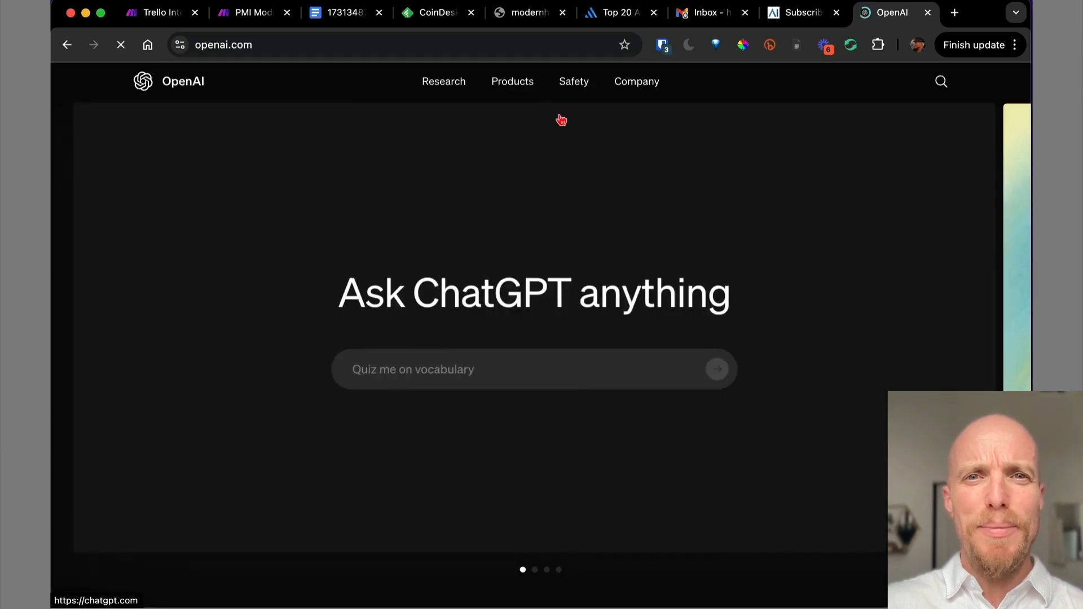
mouse_move(509, 83)
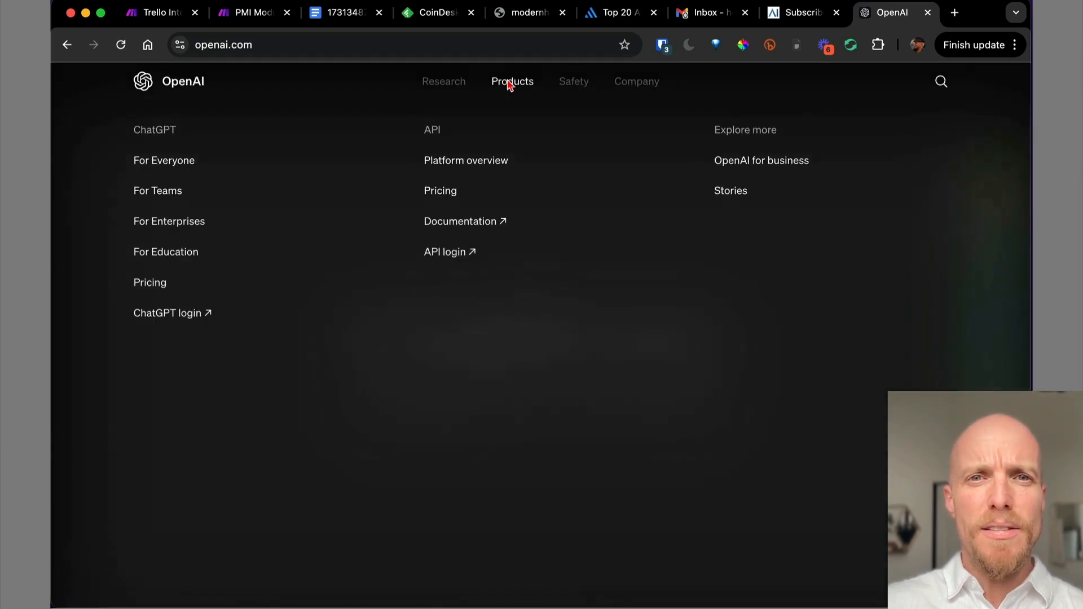
click(449, 258)
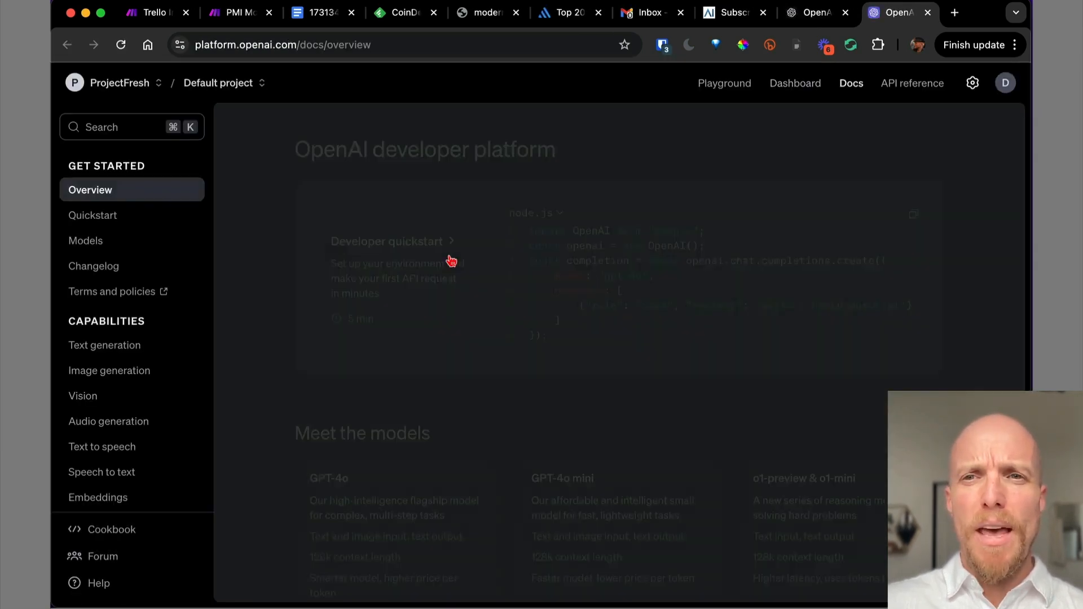
Open the organization's API keys settings, start a new secret key, then cancel it.
click(1005, 84)
click(778, 123)
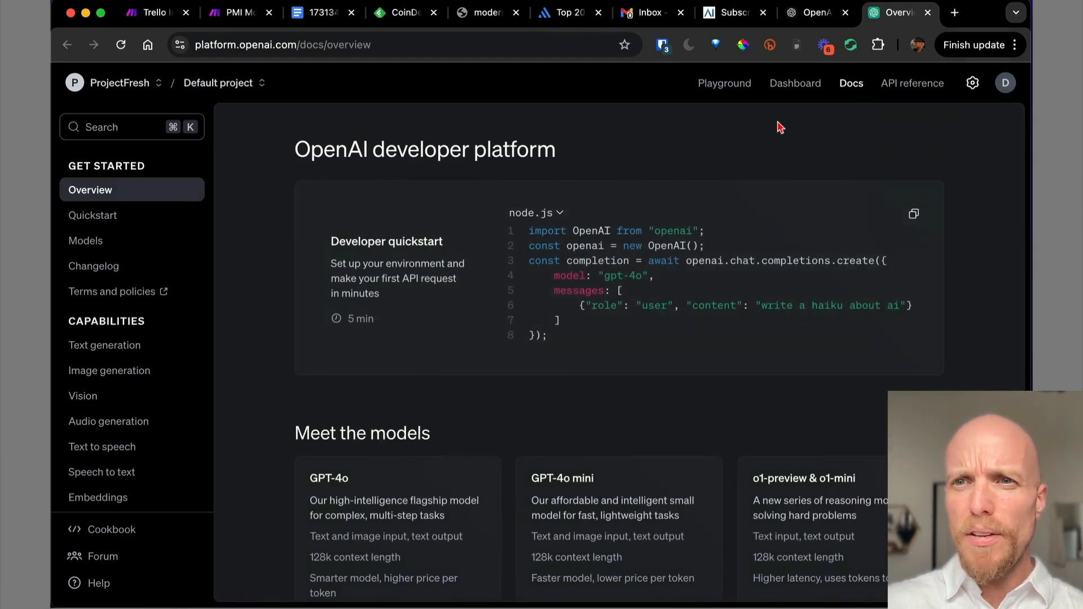
click(974, 84)
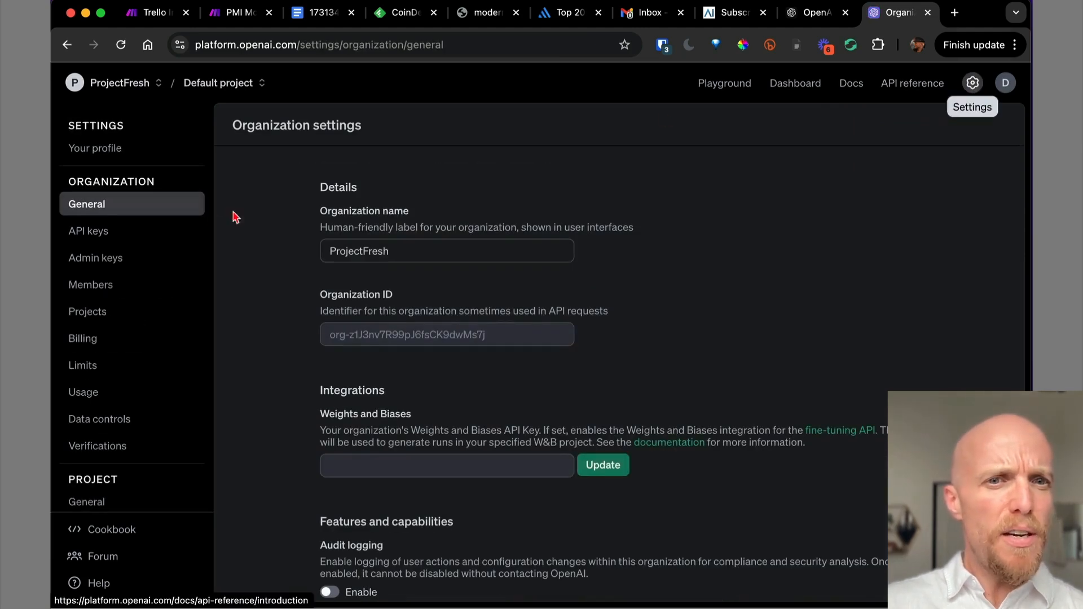
click(127, 238)
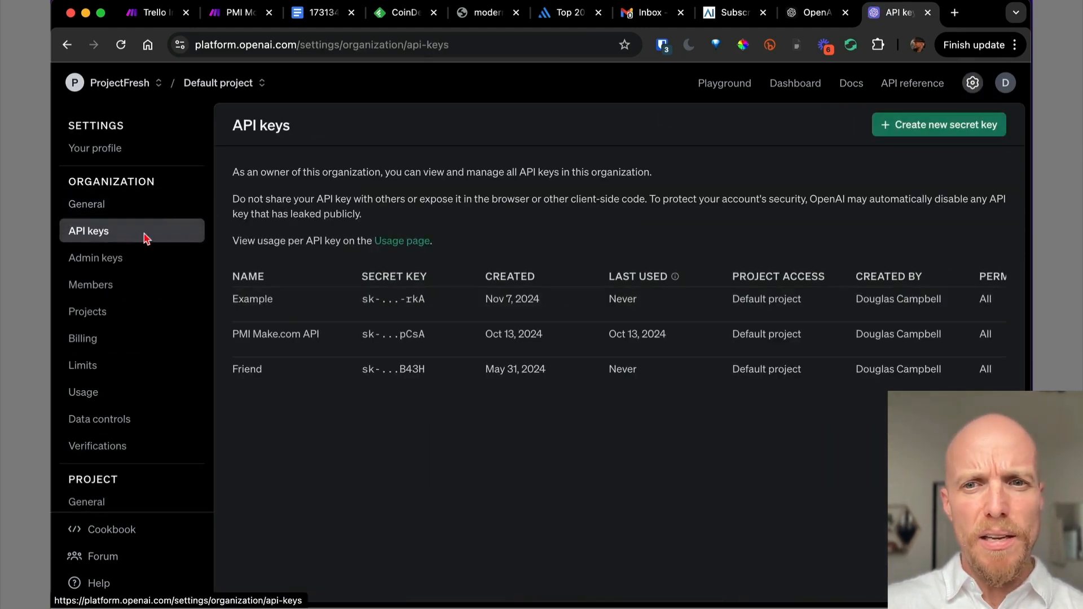
click(946, 127)
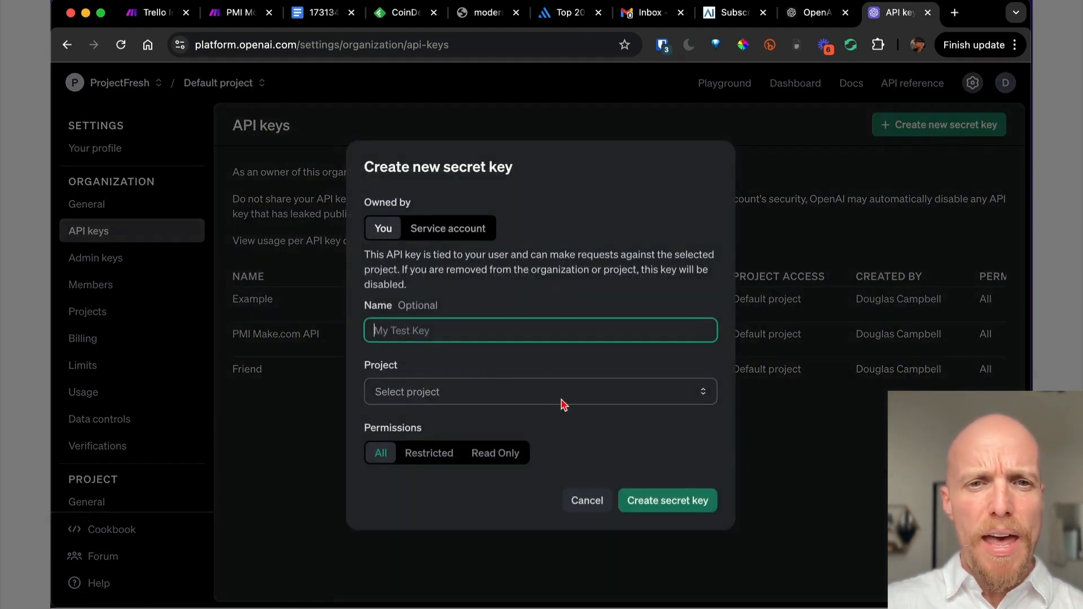
click(587, 502)
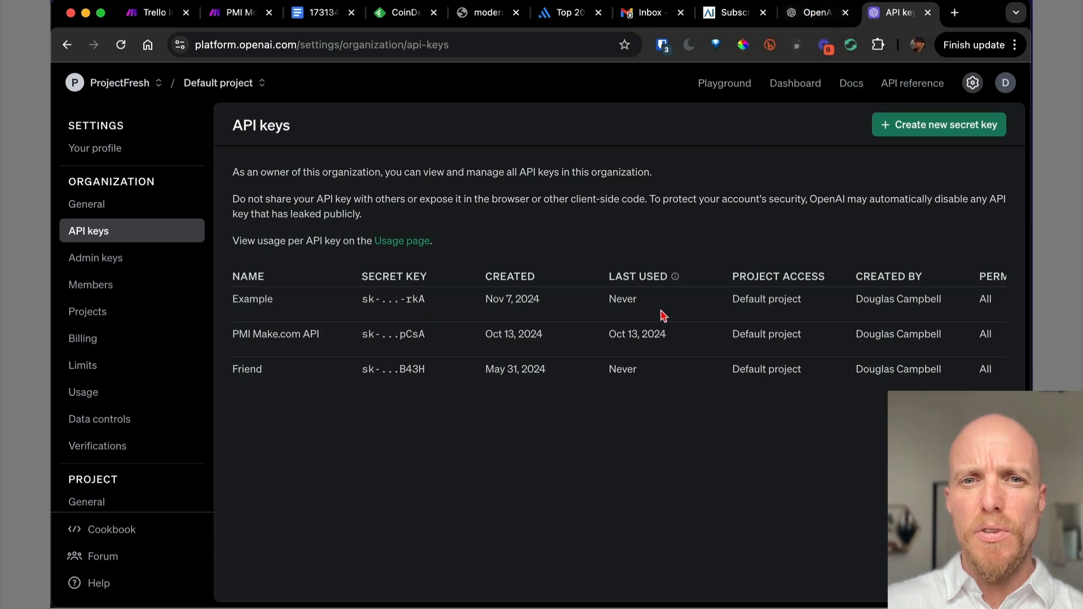
Select the Organization ID in the organization's General settings and return to the Make tab.
click(811, 17)
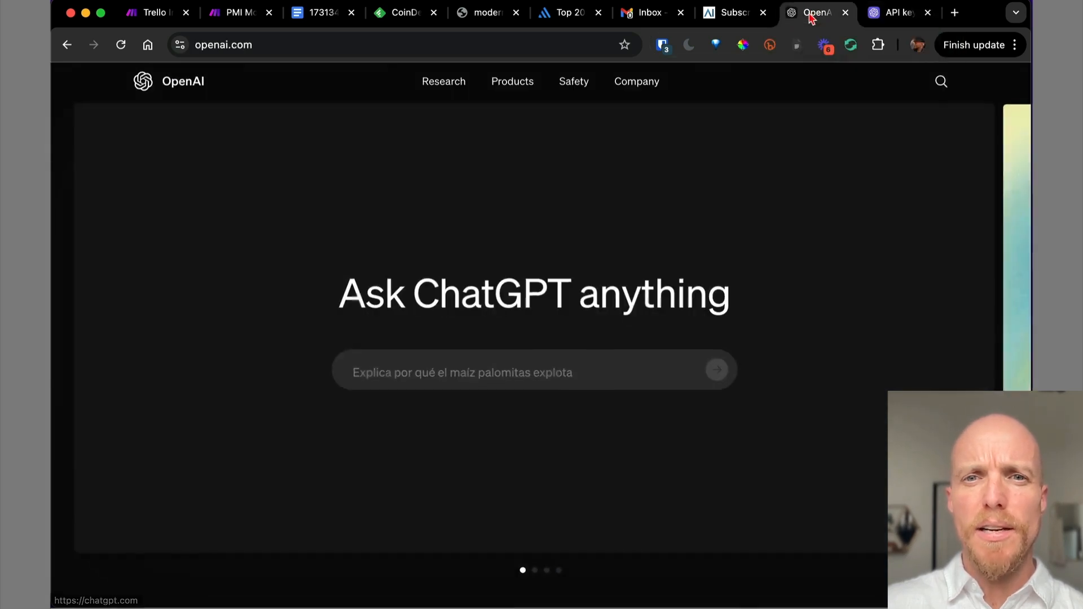
click(877, 18)
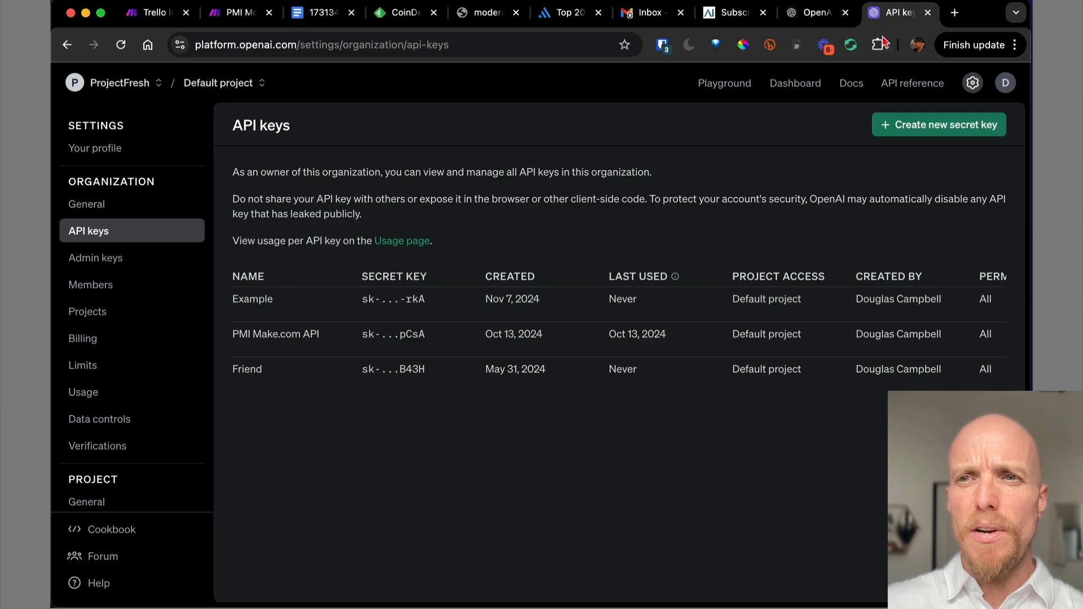
click(234, 22)
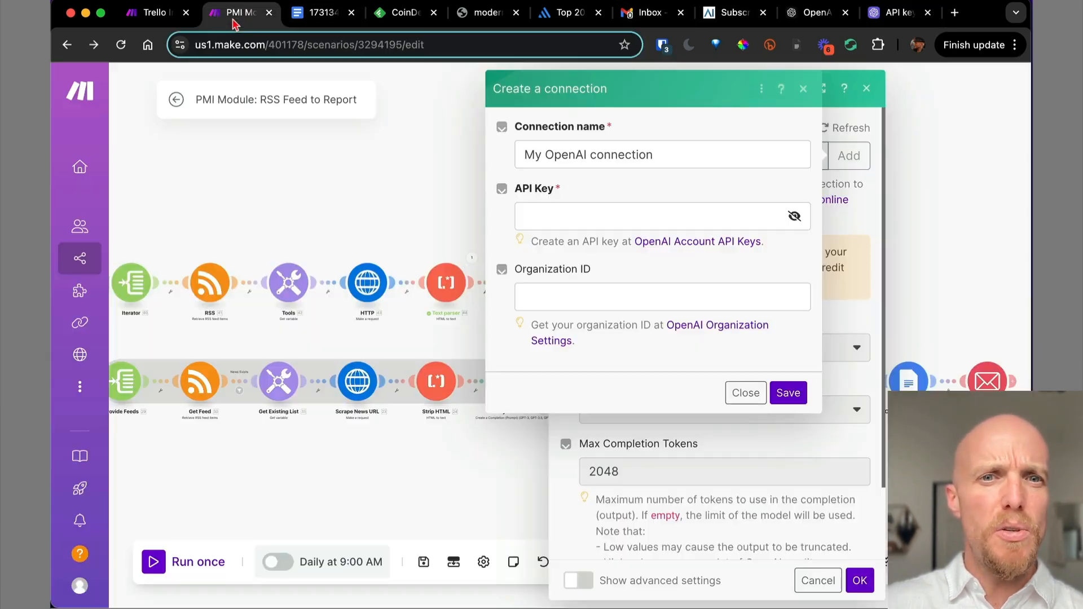
click(890, 22)
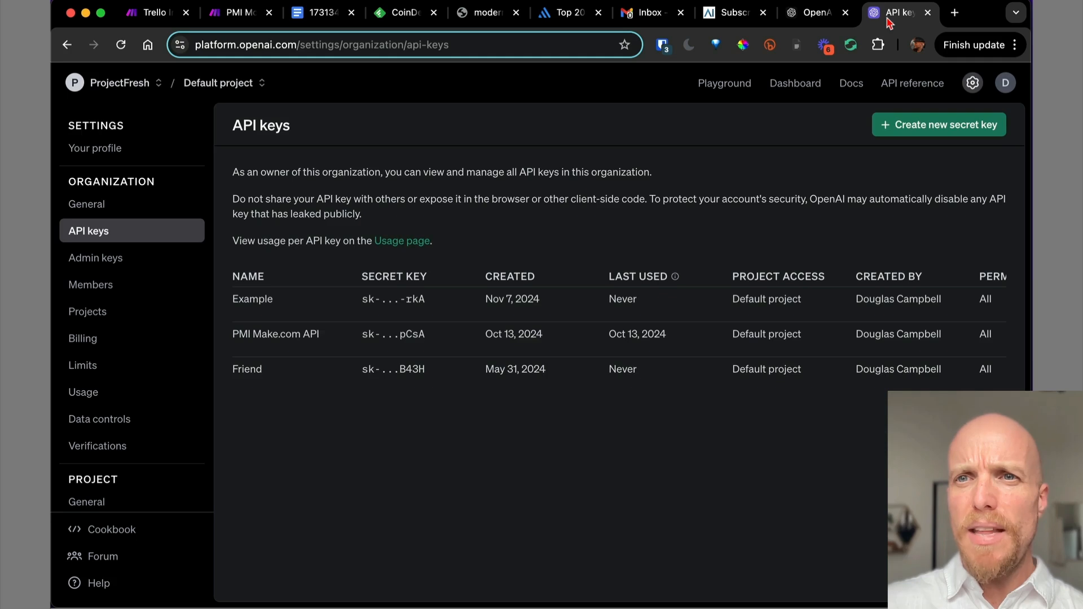
click(972, 83)
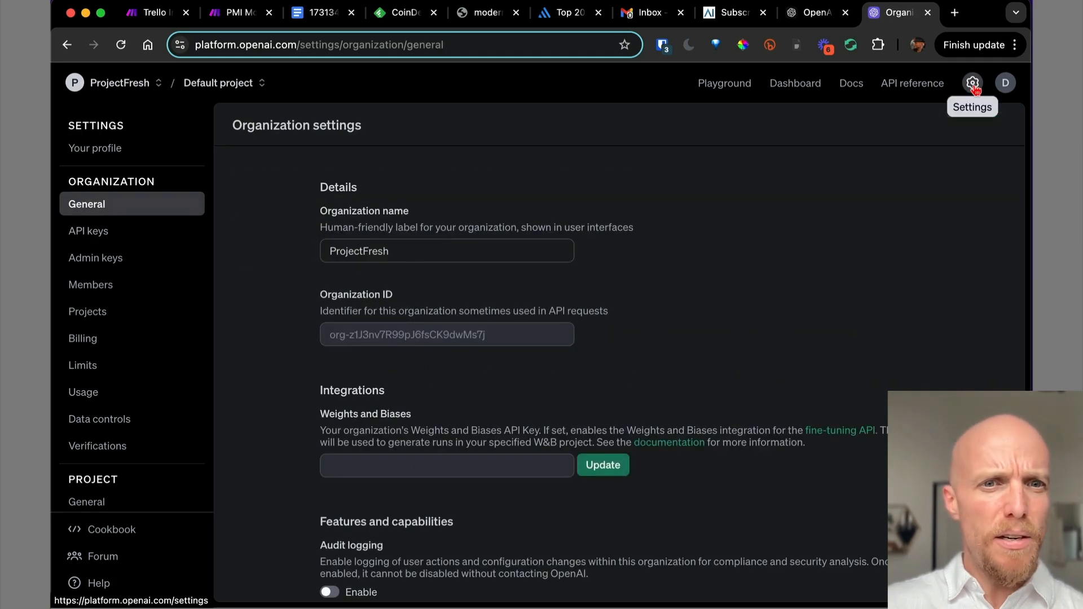
triple_click(403, 338)
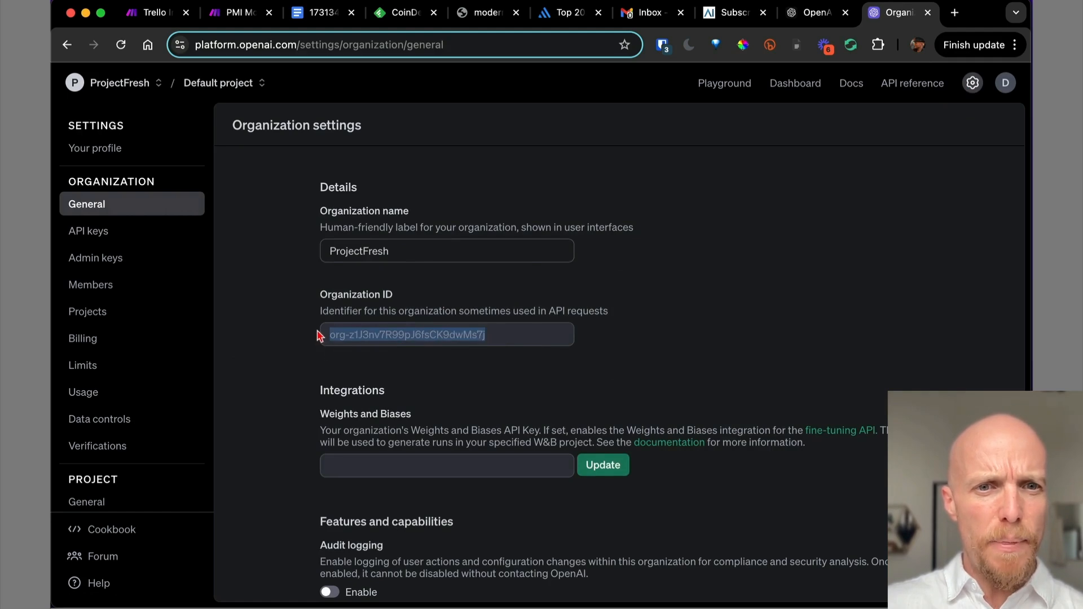
click(234, 12)
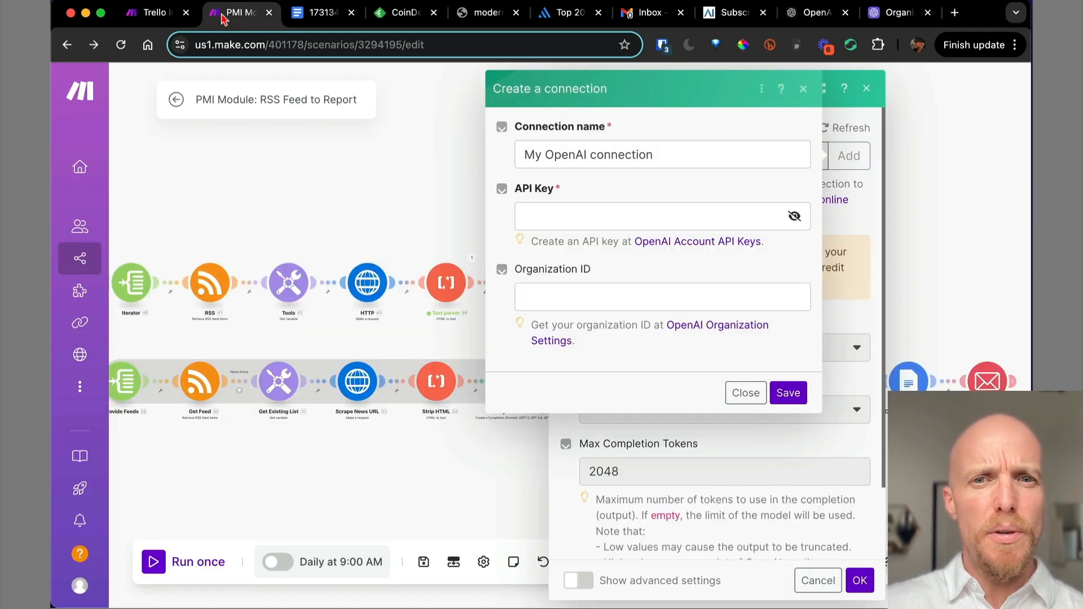
Discard the unsaved connection, inspect the Analyze URL's Text prompts, and reopen the new OpenAI module.
click(746, 394)
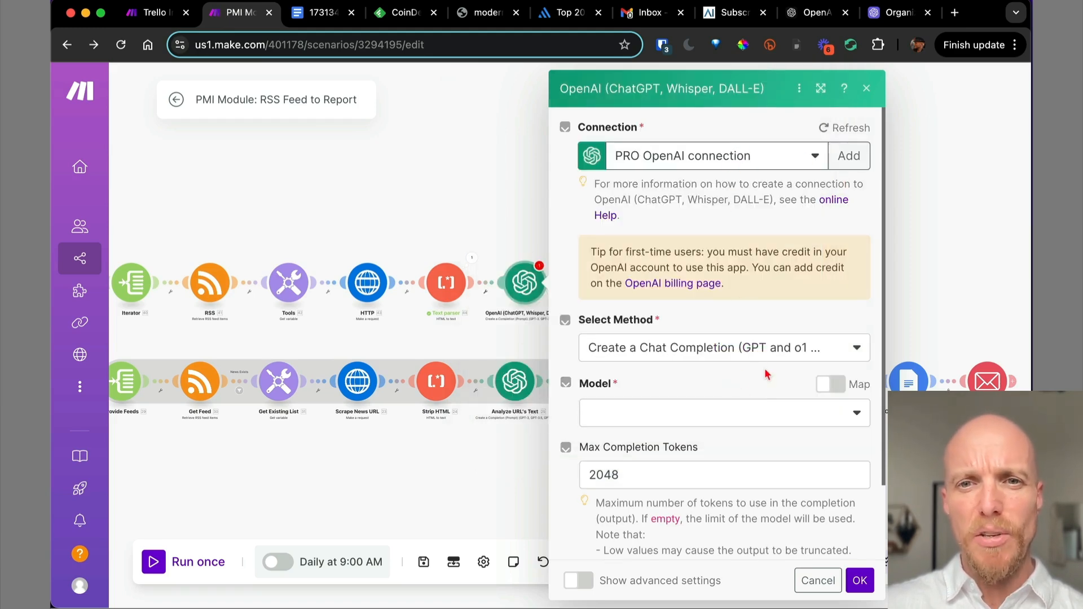
click(809, 581)
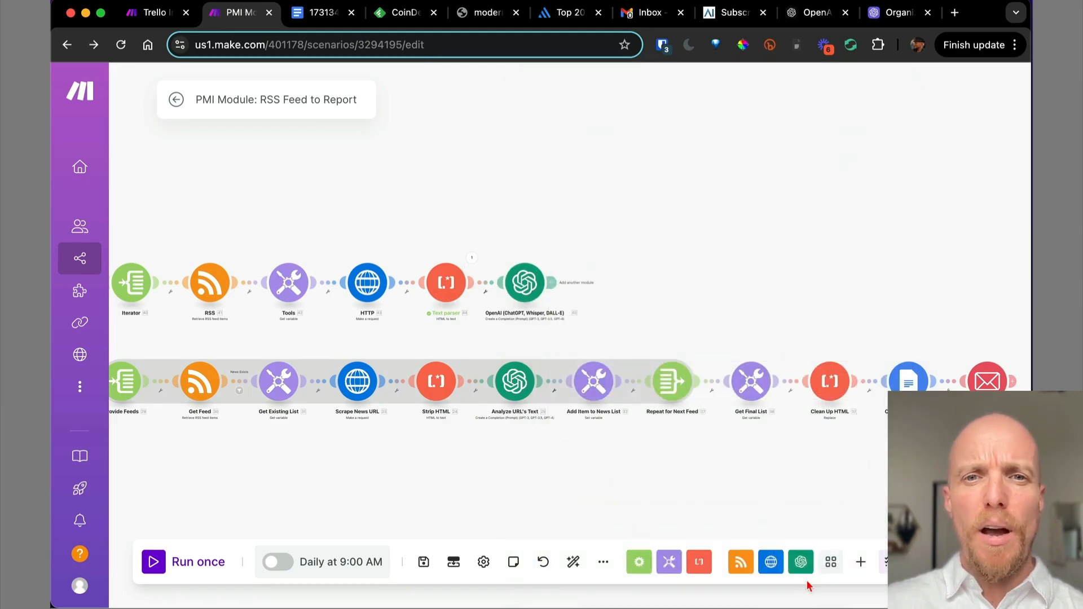
click(518, 385)
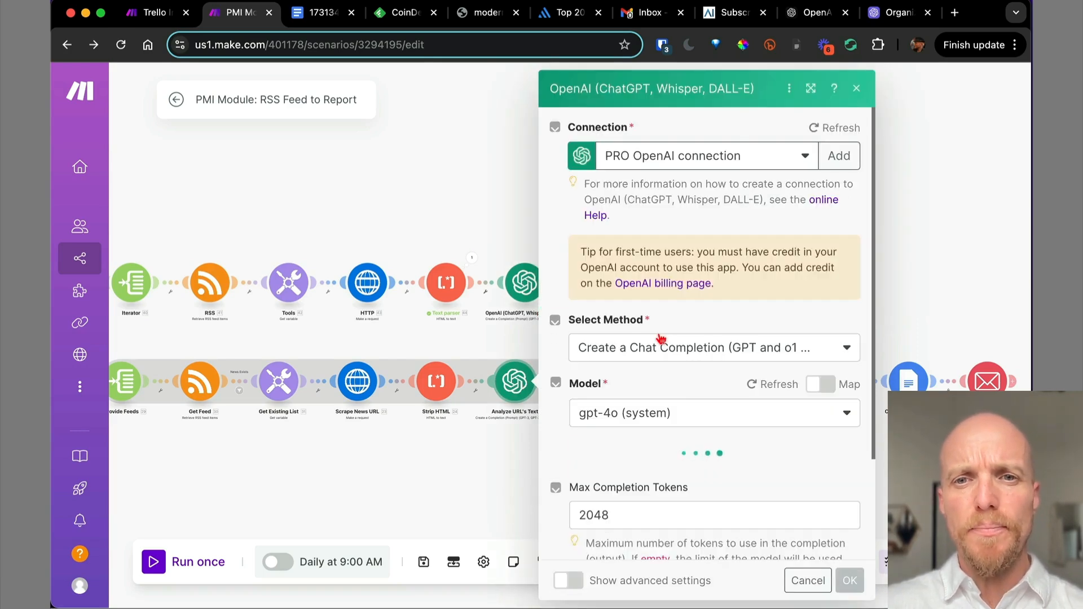
scroll(659, 337, down, 3)
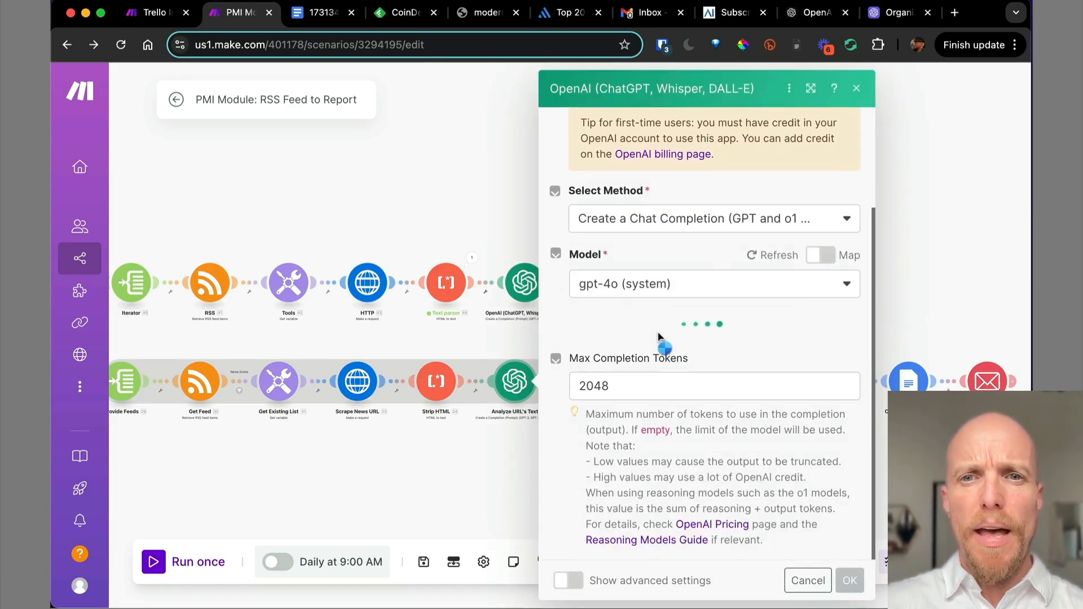
scroll(660, 338, down, 4)
scroll(745, 524, down, 2)
scroll(750, 530, up, 2)
triple_click(728, 520)
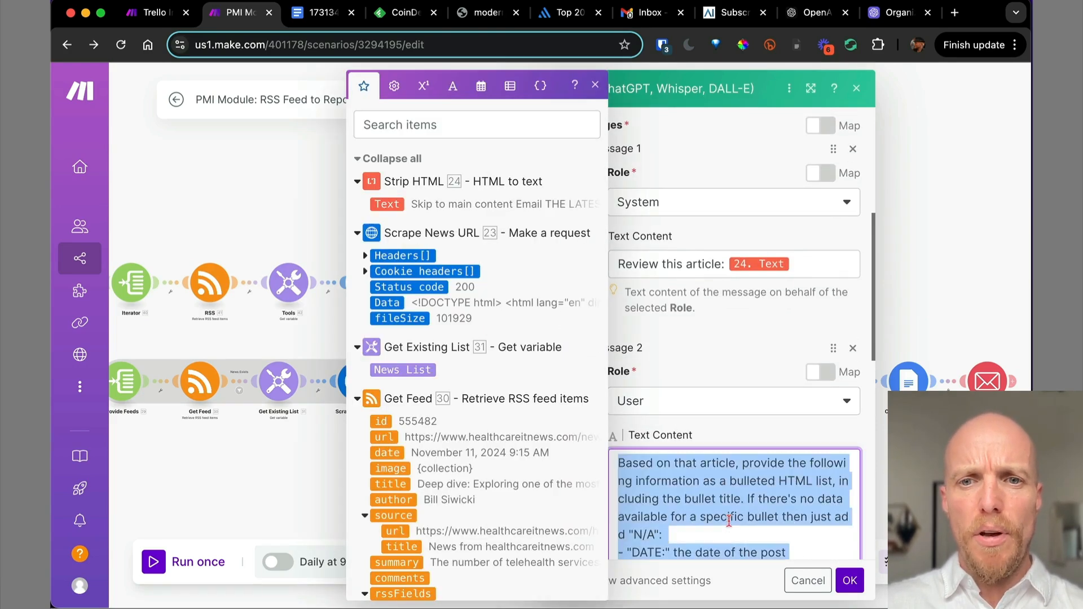
click(785, 581)
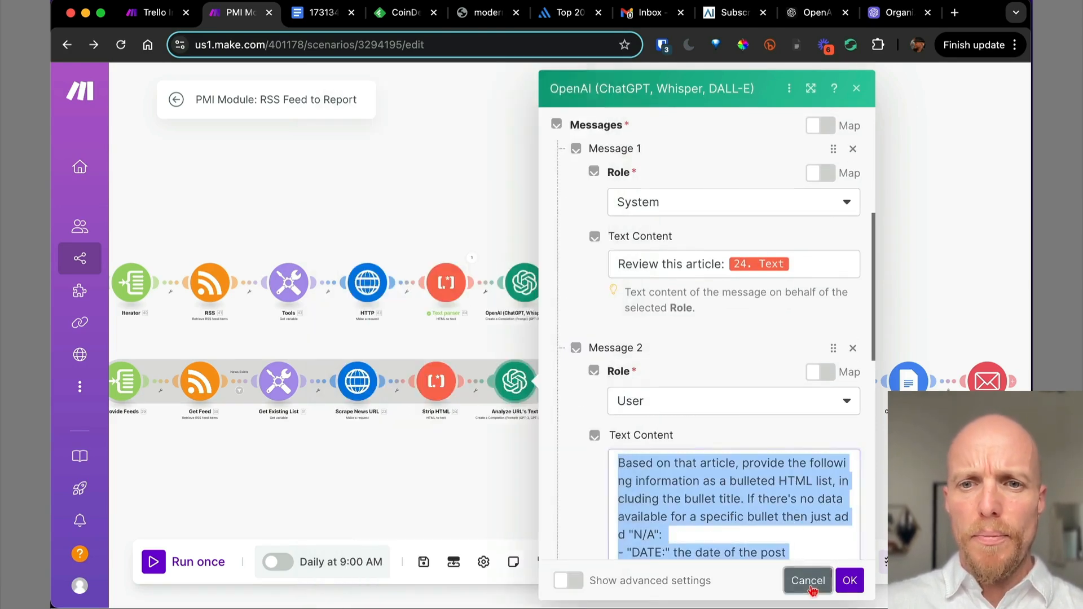
click(527, 286)
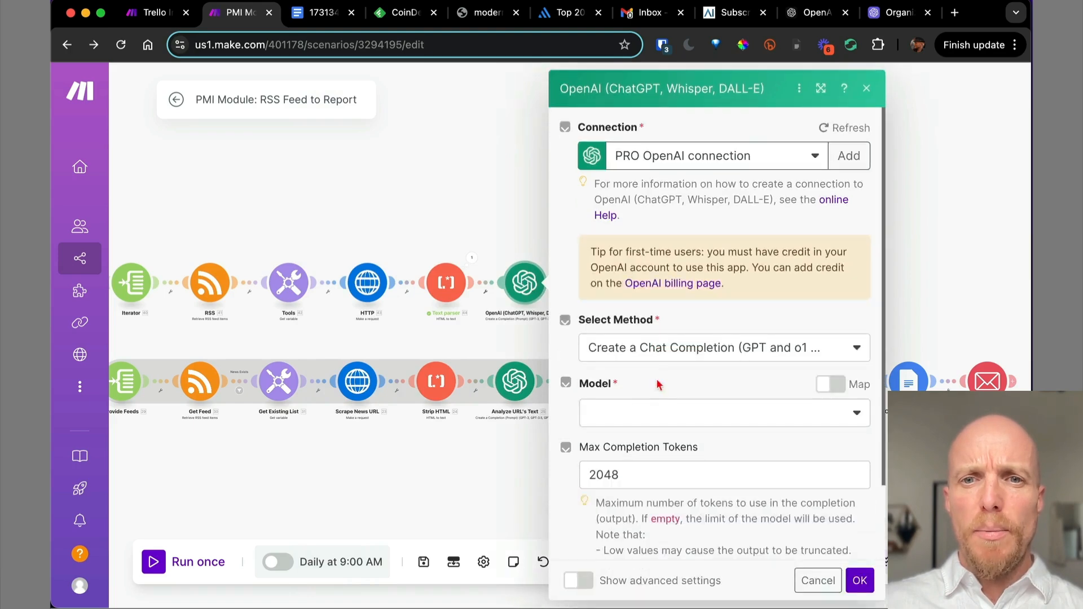
Choose gpt-4o as the OpenAI module's model.
click(642, 413)
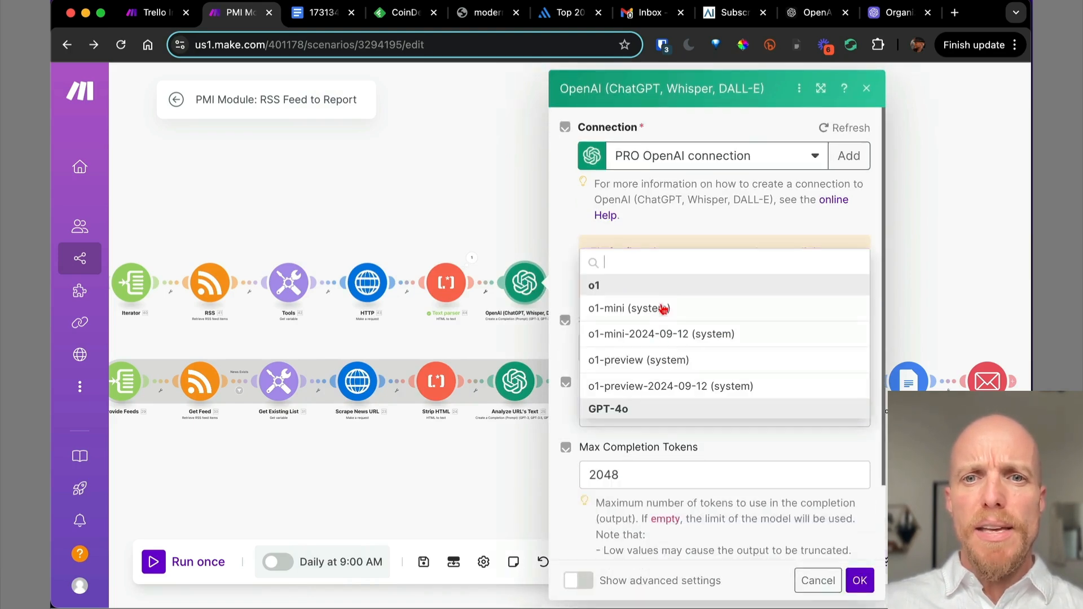
scroll(699, 368, down, 3)
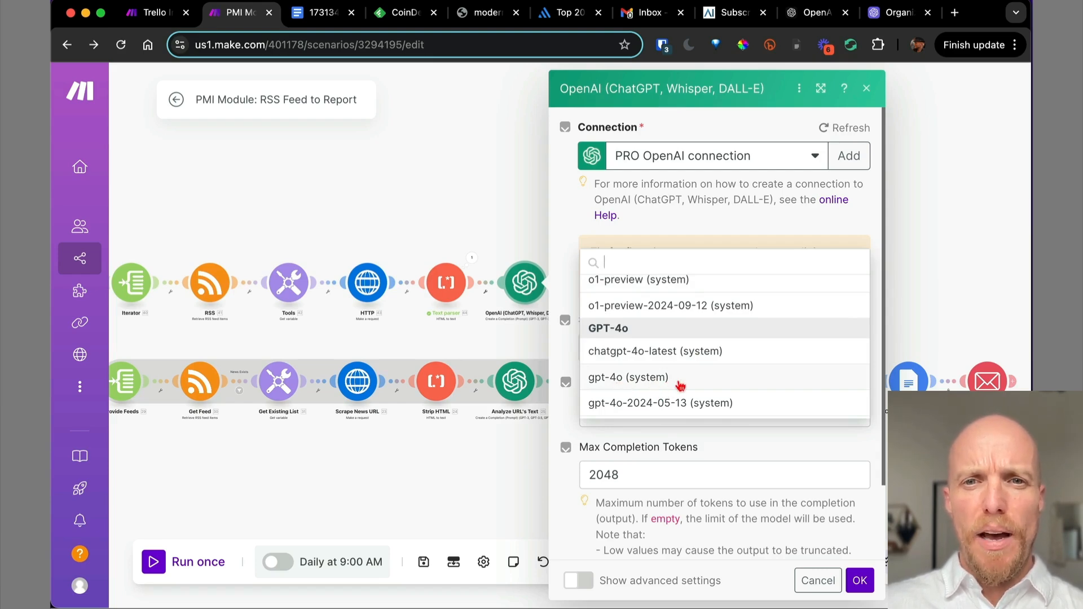
scroll(681, 385, up, 3)
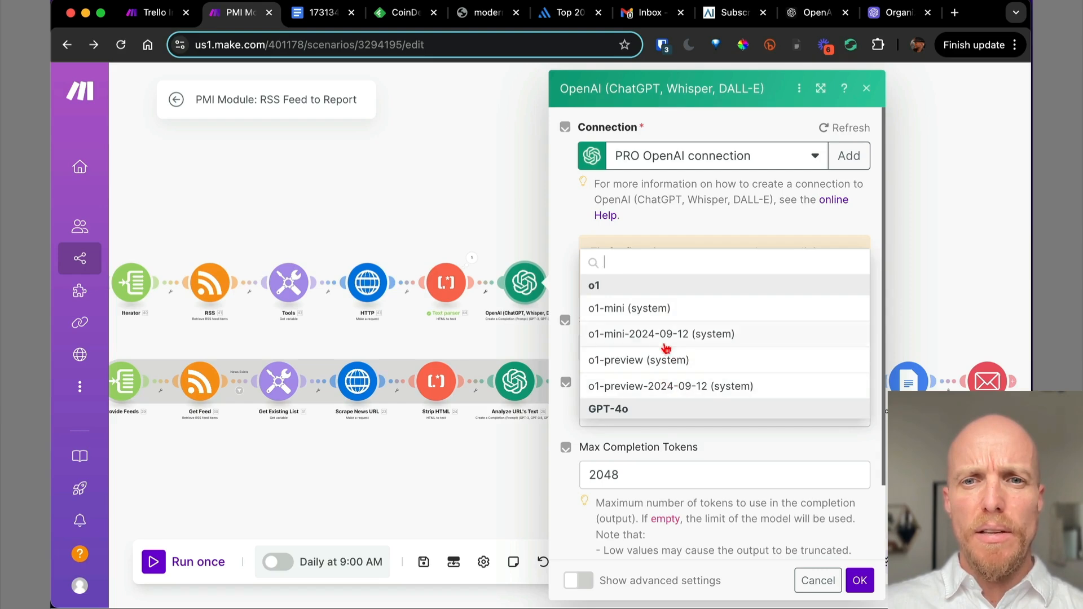
scroll(666, 348, down, 3)
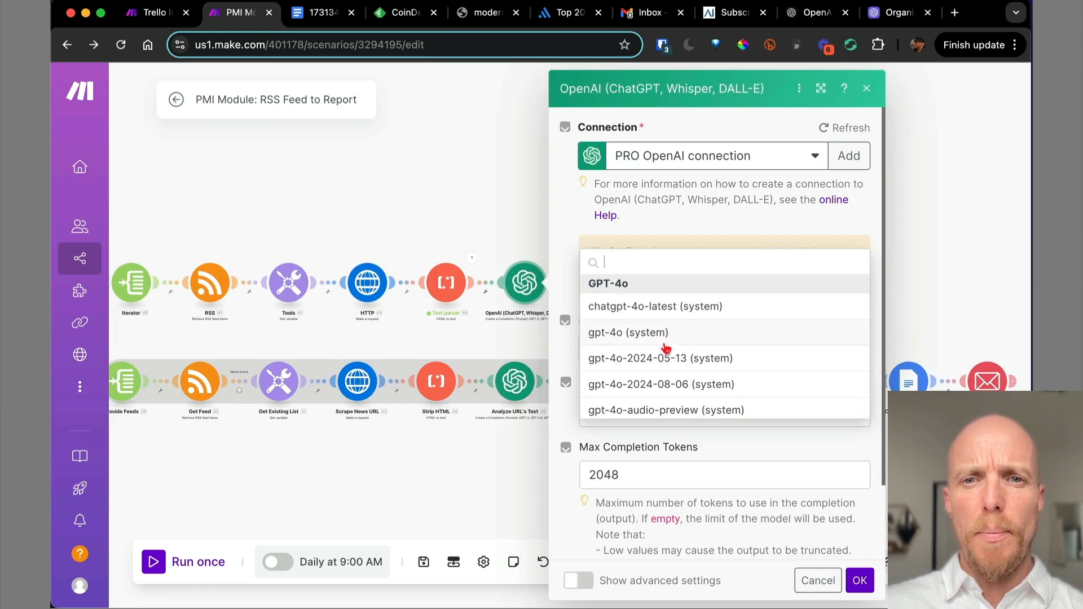
scroll(679, 341, down, 10)
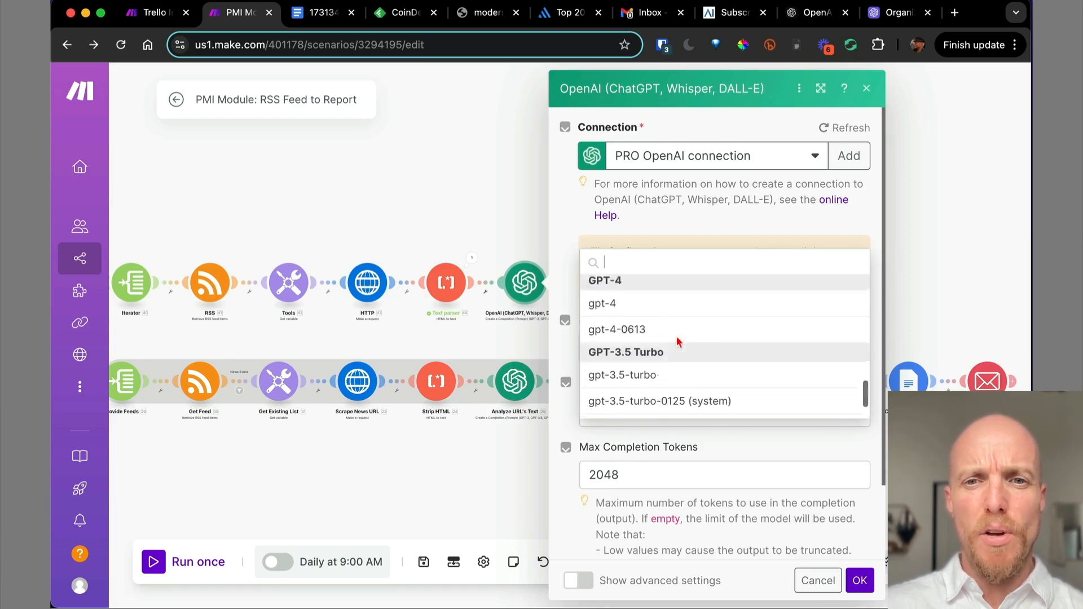
scroll(679, 341, up, 5)
scroll(679, 341, up, 5)
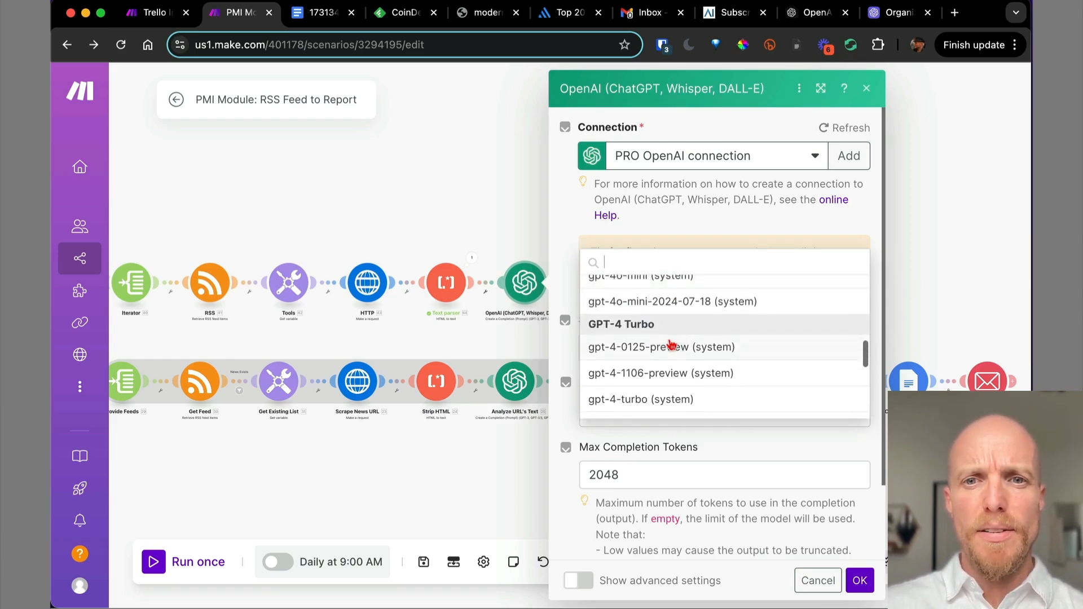
click(662, 348)
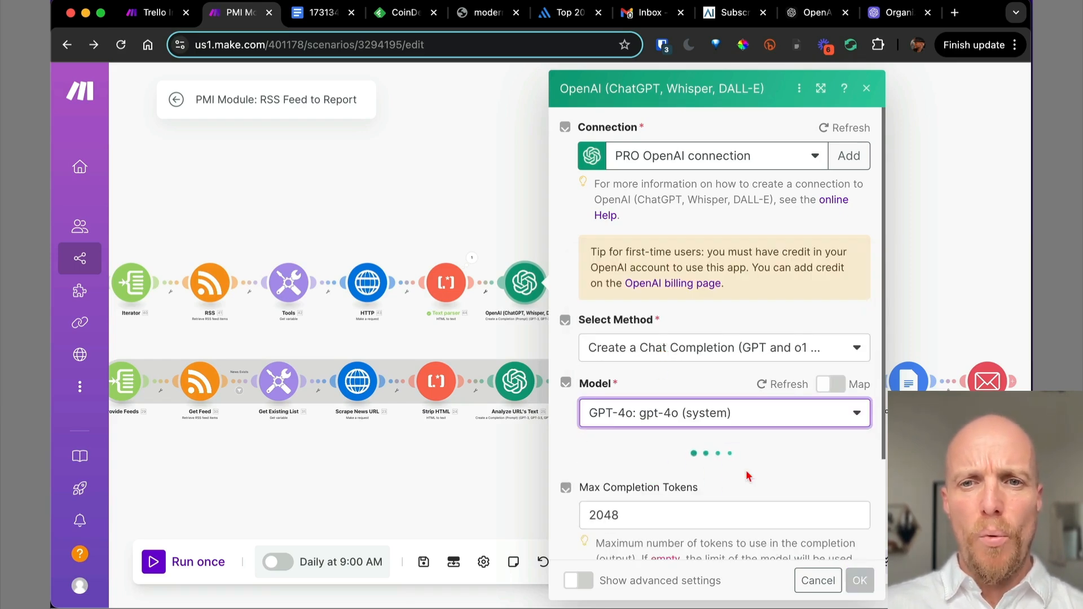
Change Max Completion Tokens from 2048 to 0.
scroll(748, 477, down, 2)
scroll(748, 477, down, 1)
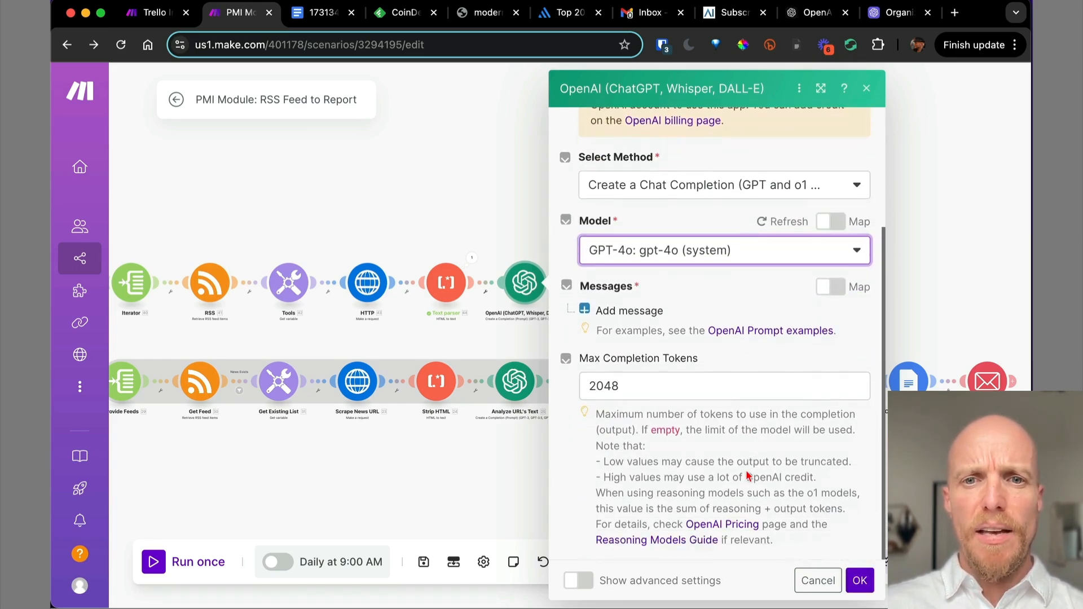
double_click(617, 386)
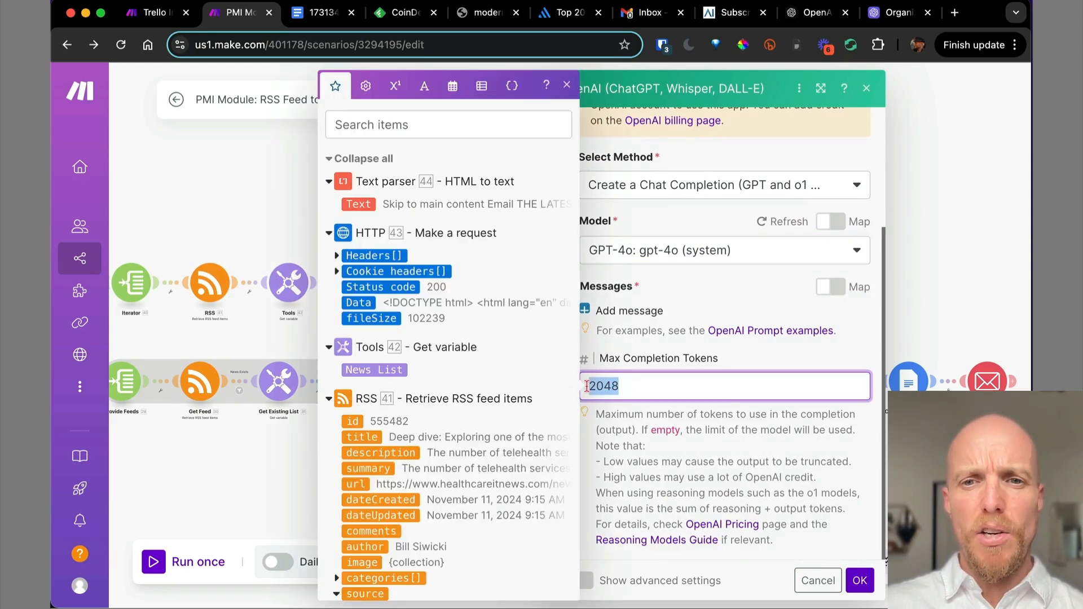
text(0)
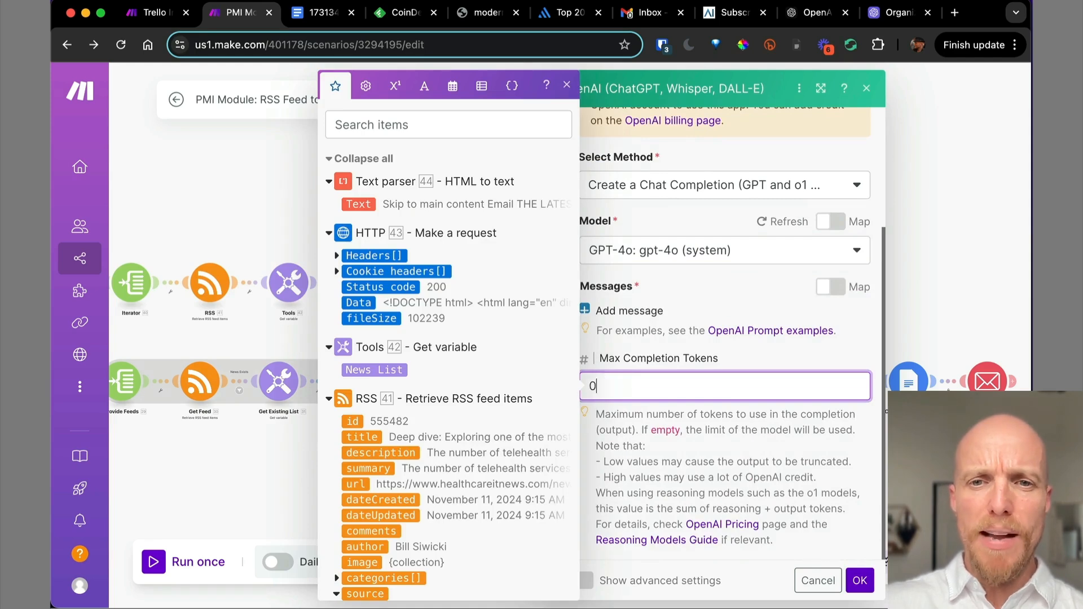
click(787, 453)
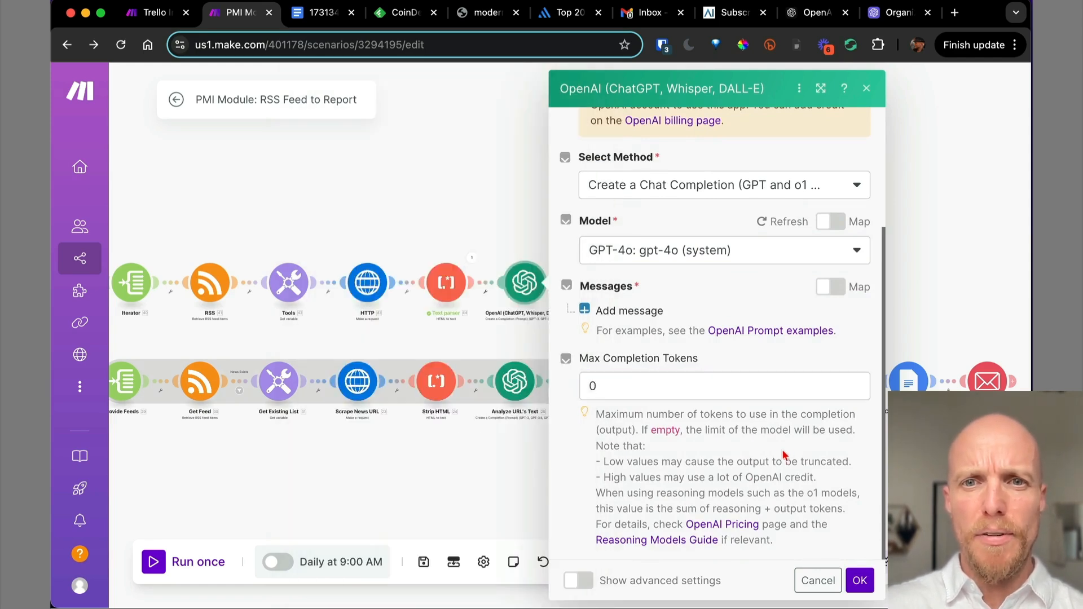
Add a System message 'Analyze this content: "{{44.Text}}"' mapping the parsed article Text.
click(638, 311)
click(686, 365)
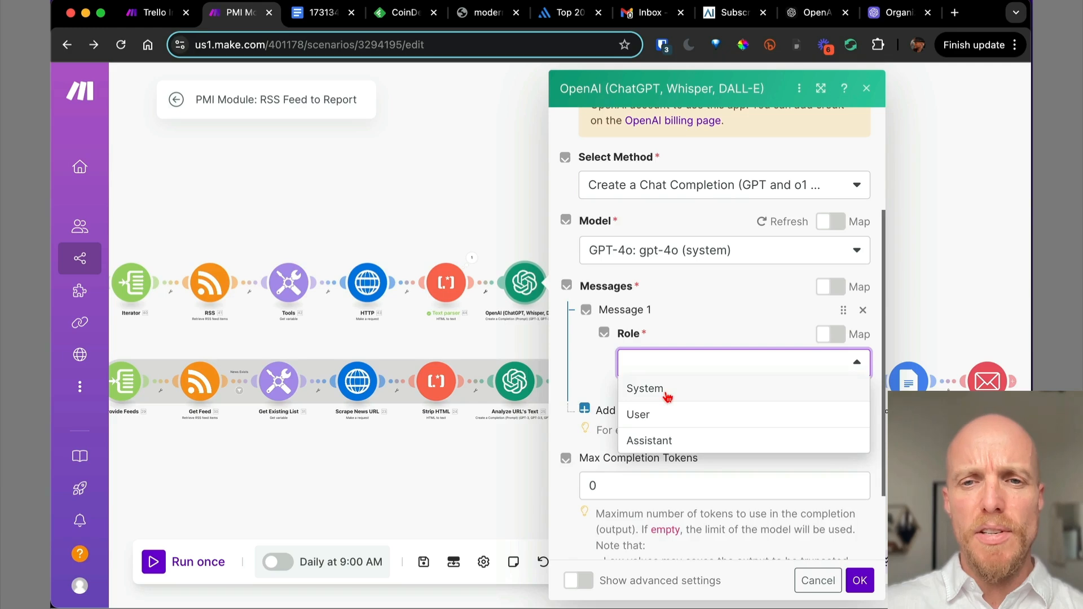
click(644, 389)
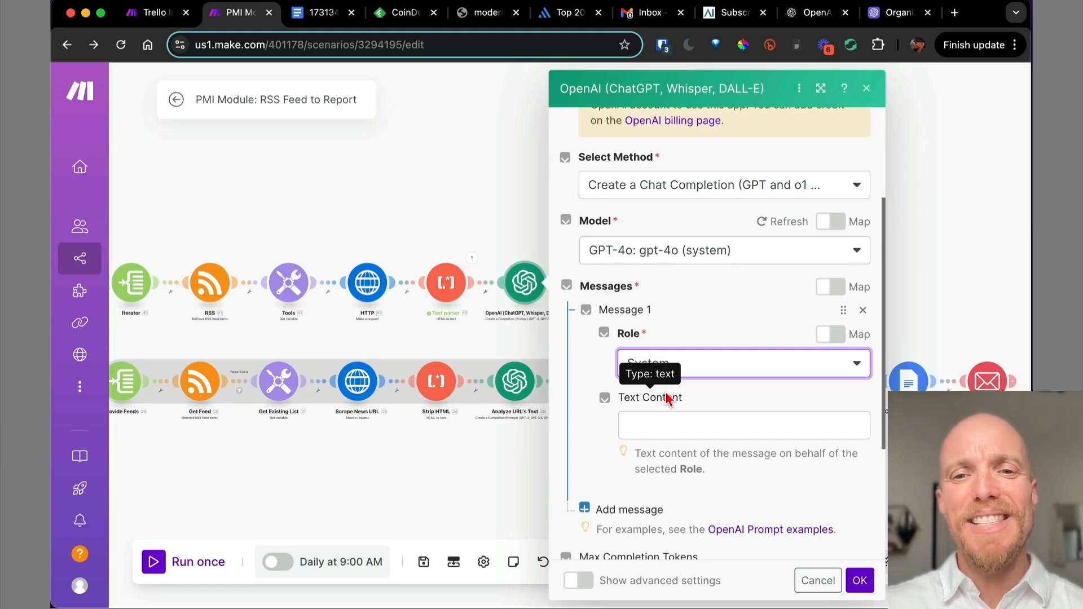
click(646, 426)
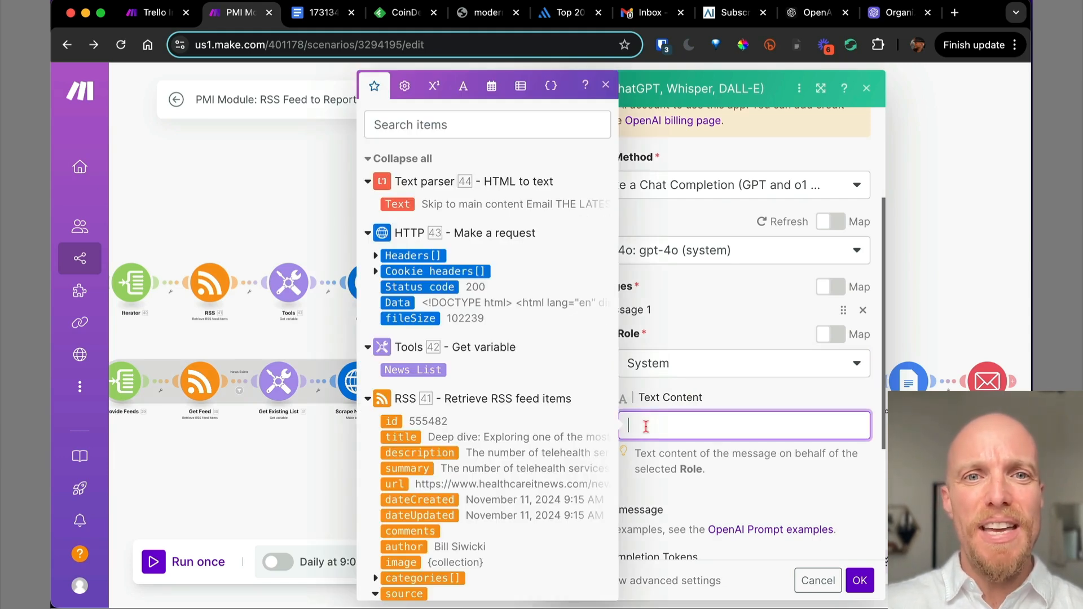
text(Analayze)
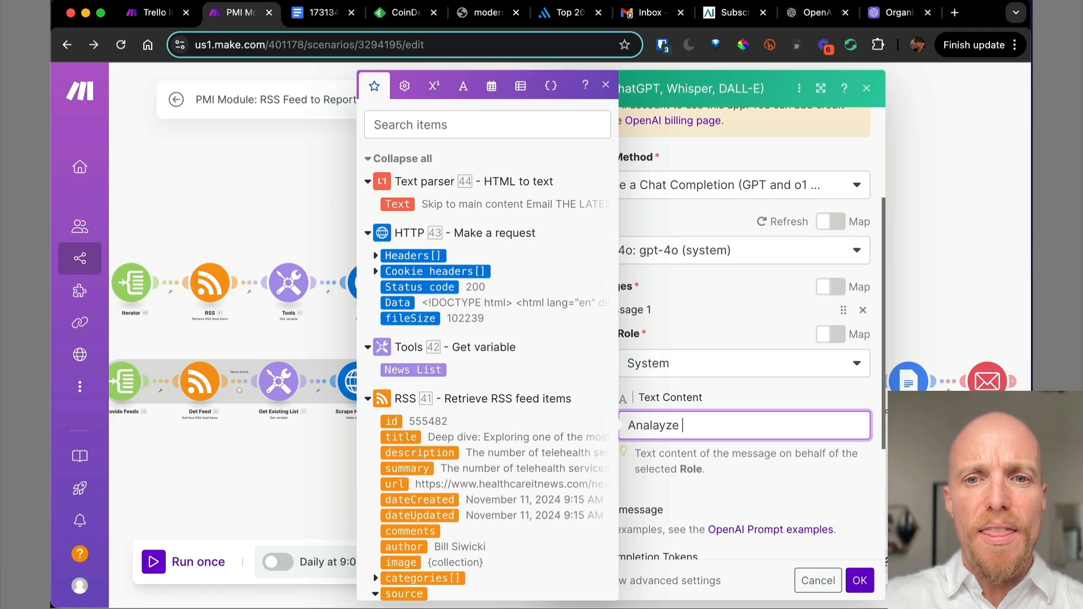
text( this content:)
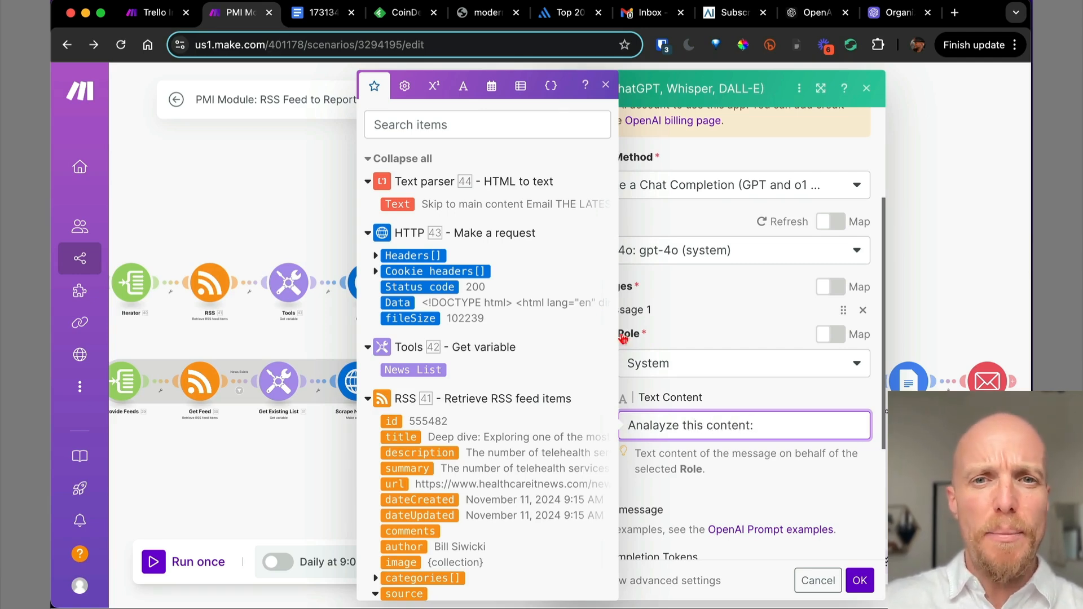
text( ")
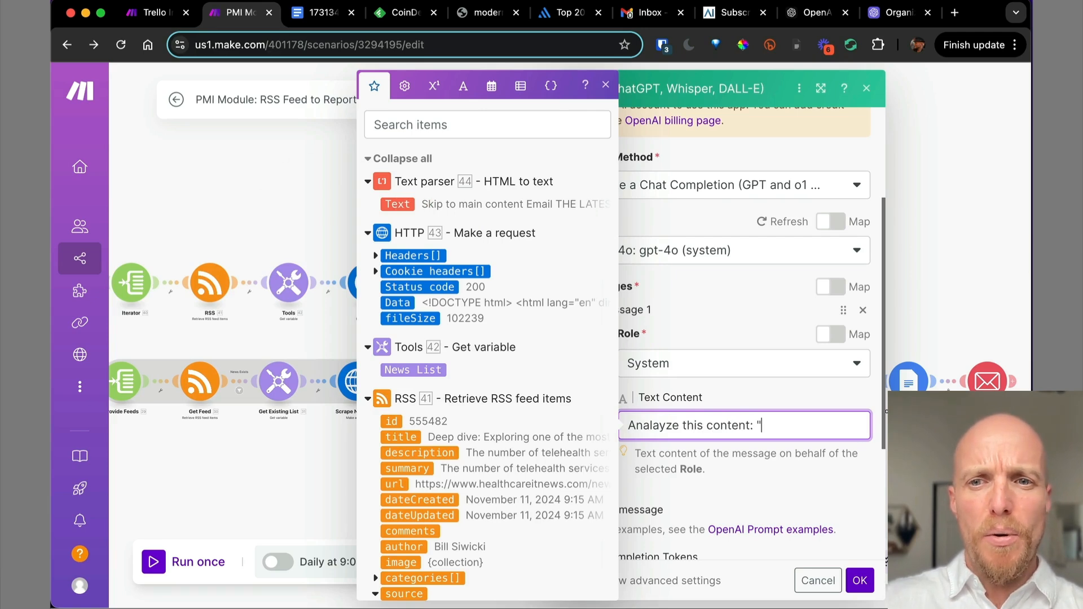
click(397, 203)
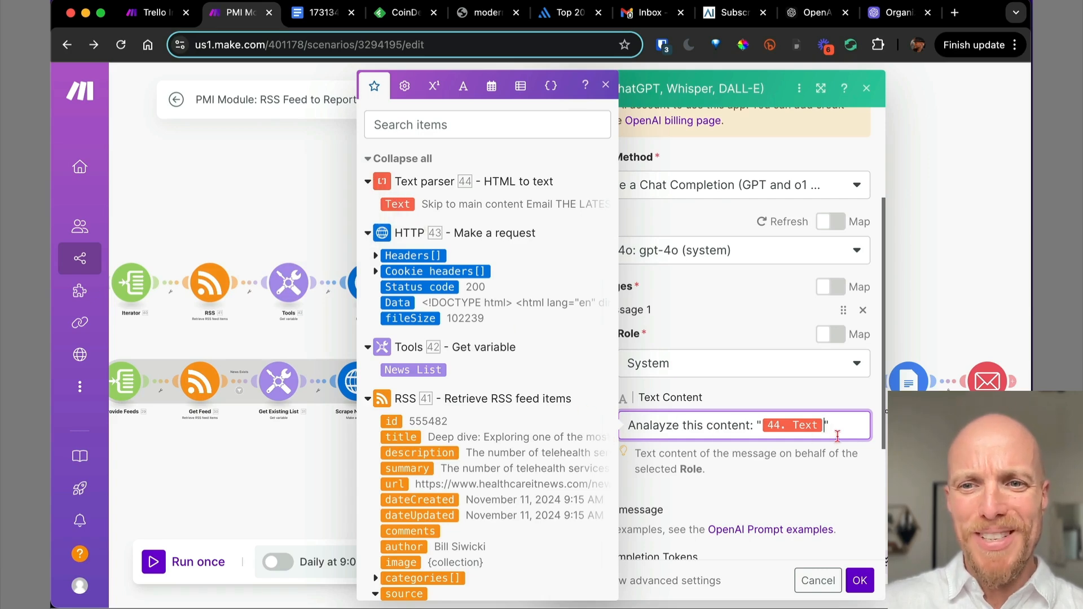
scroll(777, 477, down, 4)
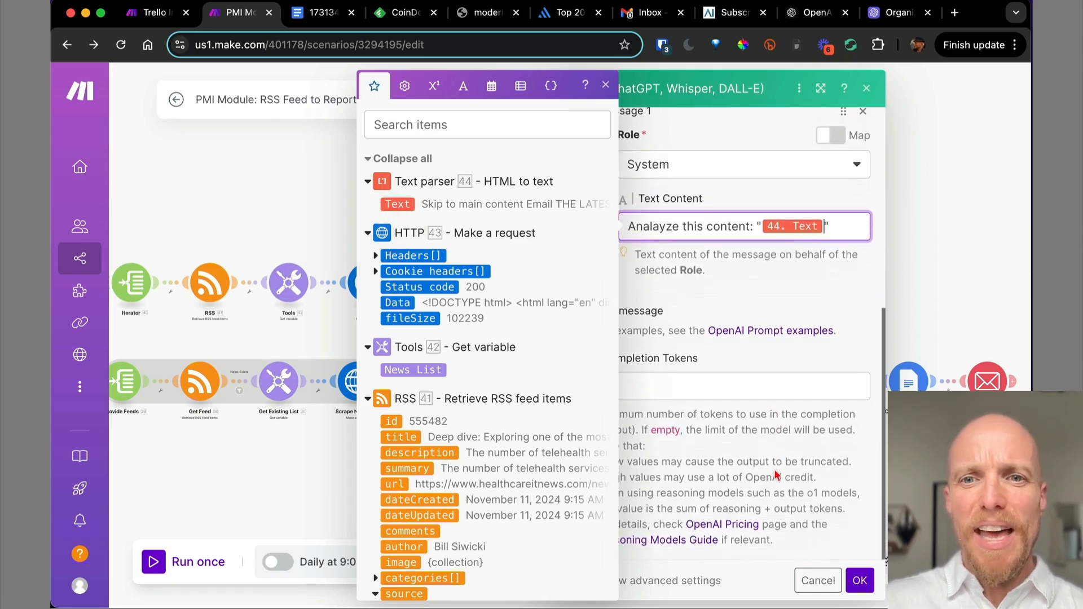
click(606, 85)
scroll(750, 333, up, 2)
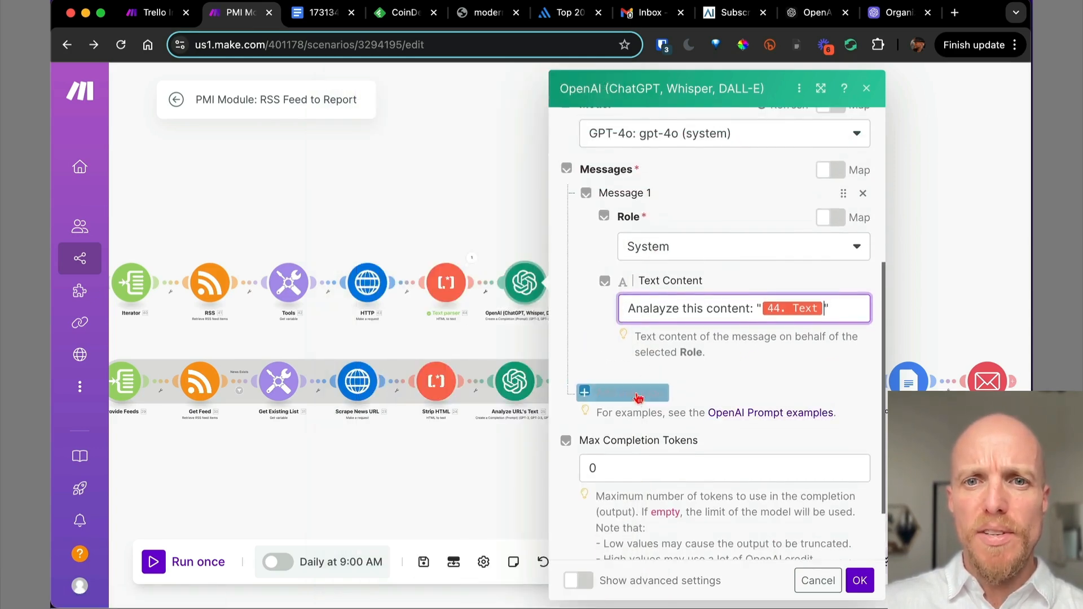
Add a User message containing the pasted bulleted HTML report prompt.
click(635, 394)
click(712, 451)
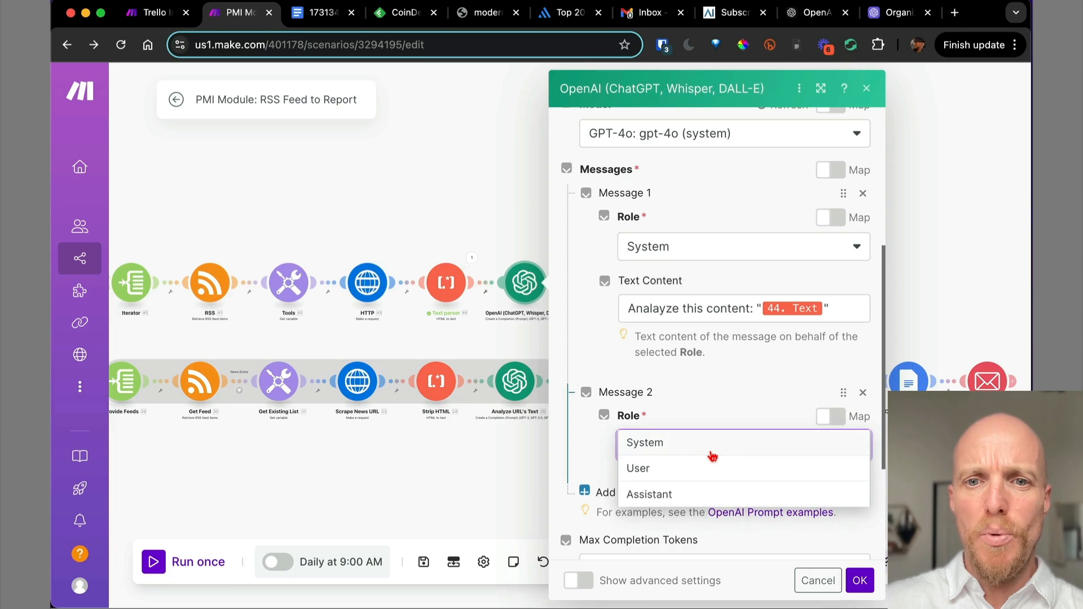
click(685, 473)
scroll(685, 477, down, 4)
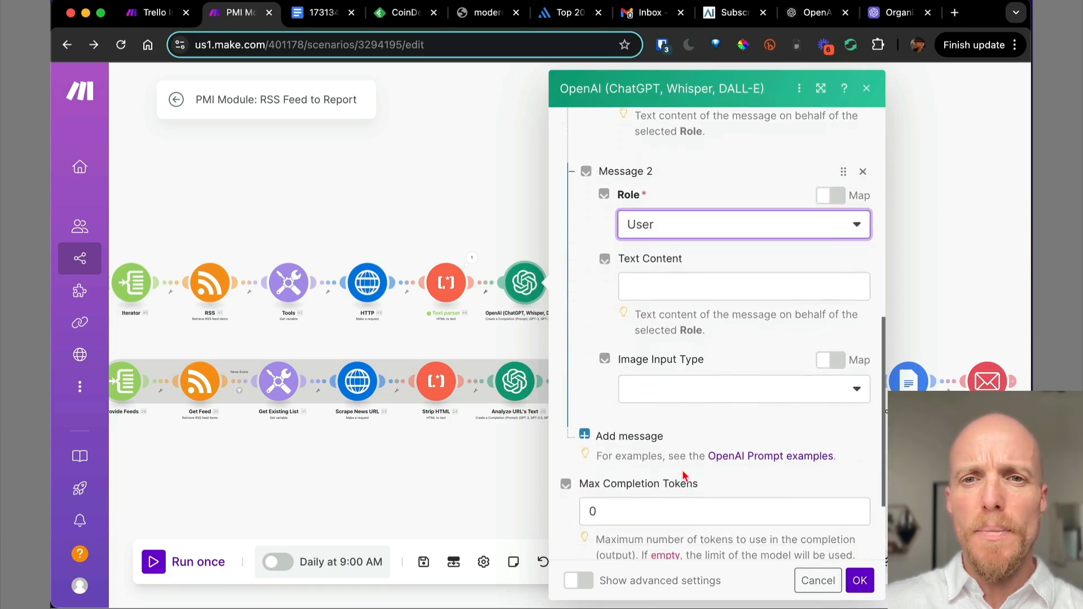
click(657, 285)
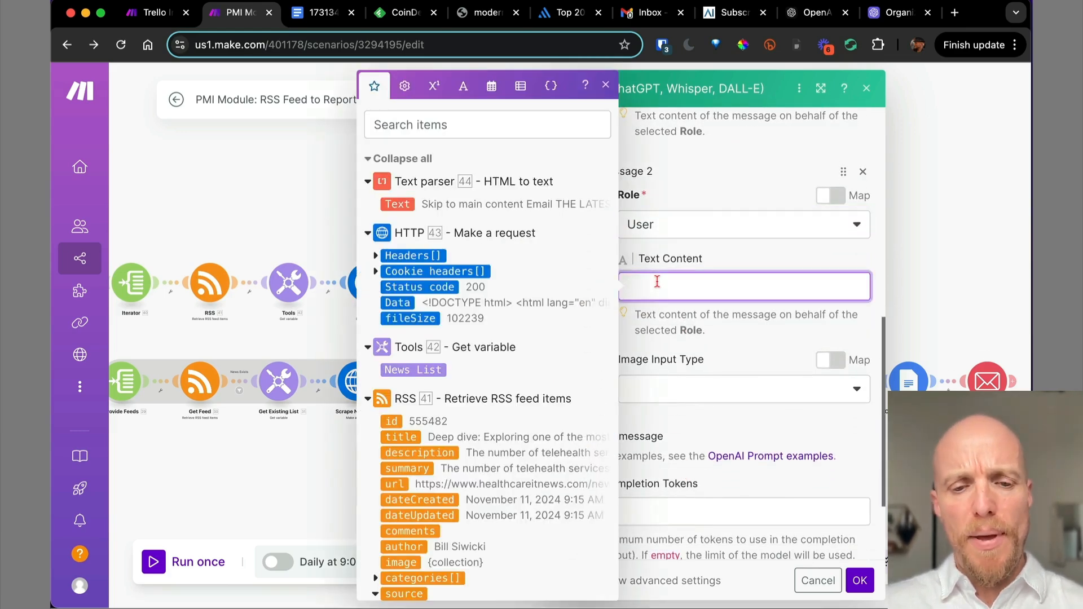
key(super+v)
scroll(633, 136, up, 2)
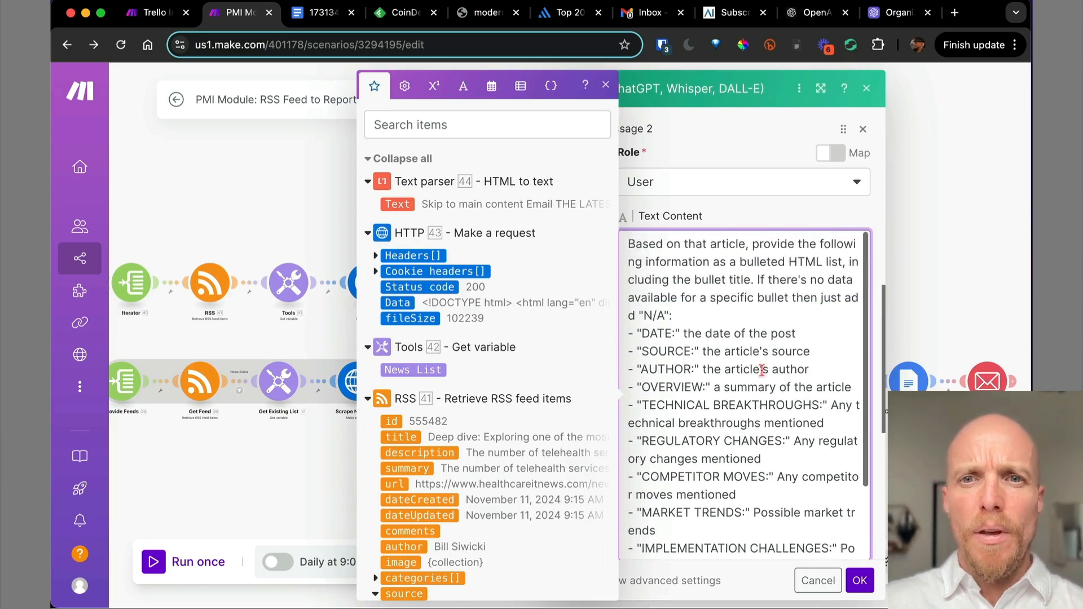
click(606, 85)
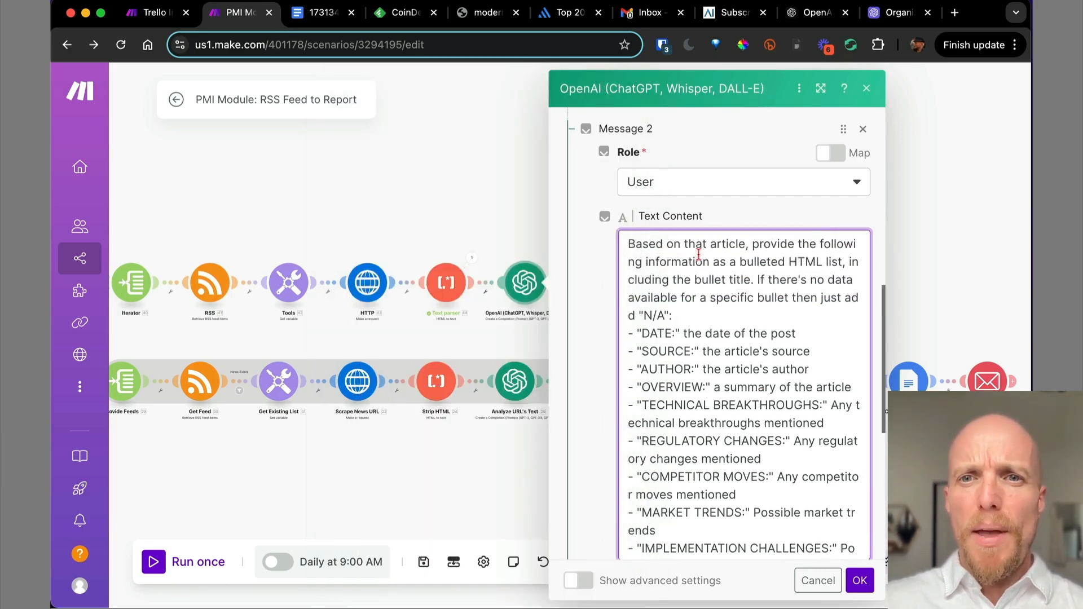
scroll(715, 260, up, 3)
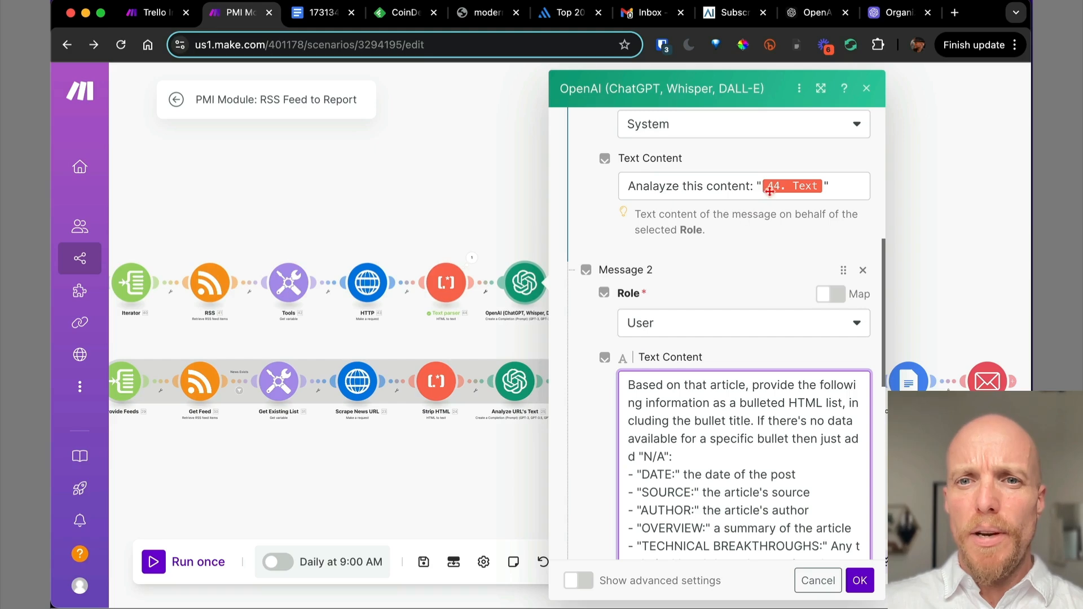
Correct the System message wording to 'Analyze this article'.
double_click(724, 187)
text(article)
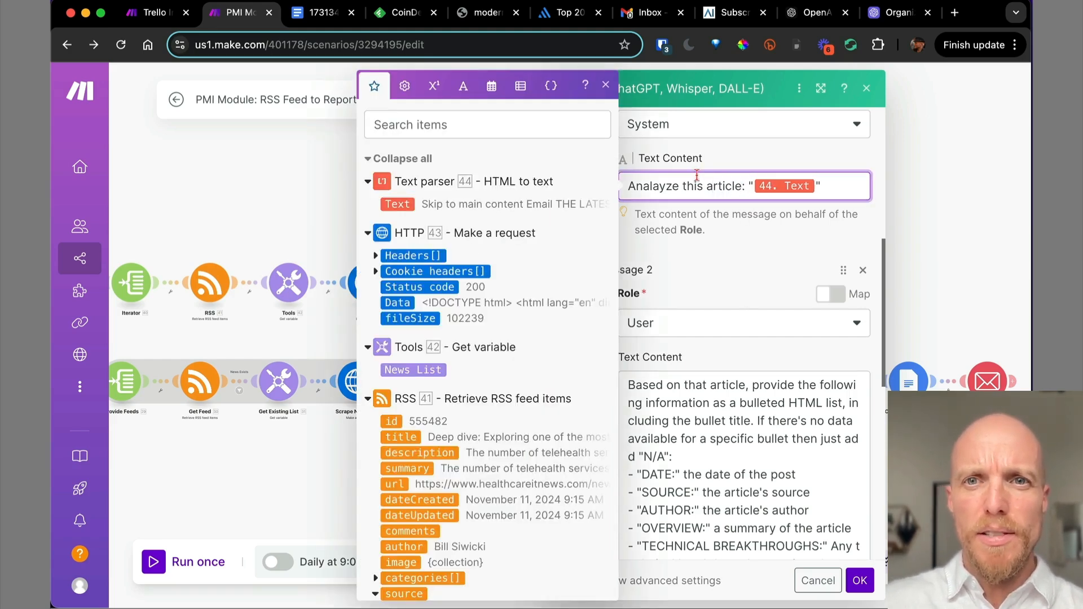
click(658, 189)
key(BackSpace)
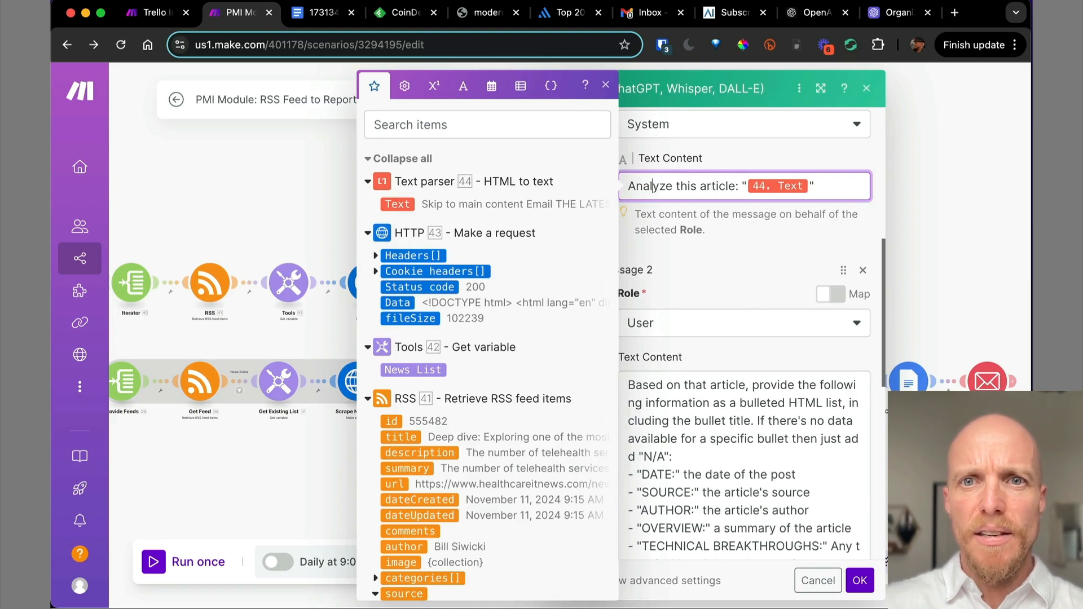
click(704, 296)
Review the full User prompt with DATE, SOURCE and OVERVIEW fields and save the module.
scroll(690, 369, down, 3)
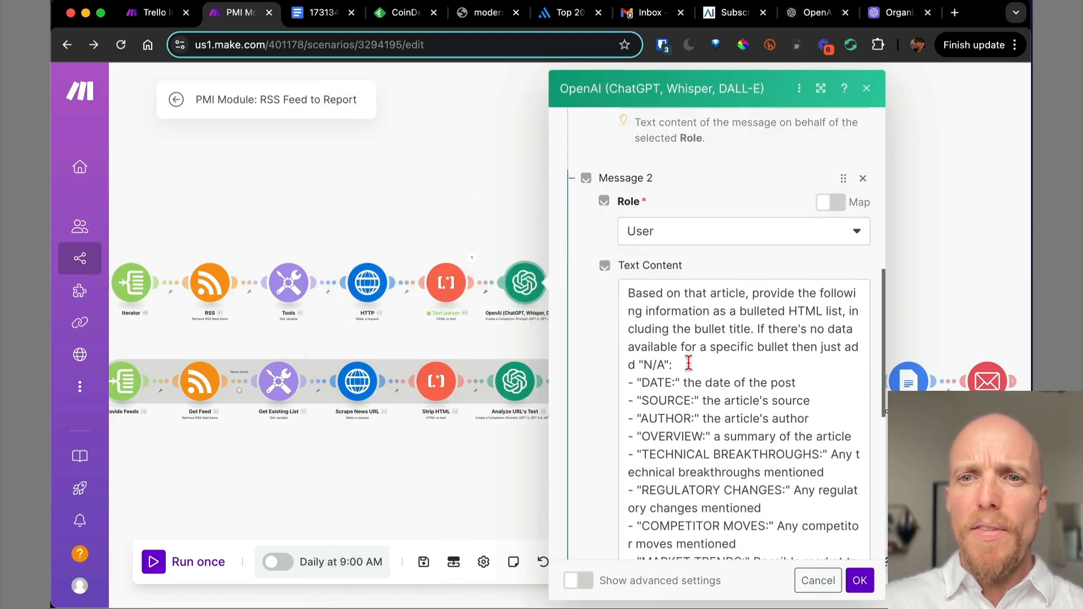
scroll(781, 384, down, 2)
scroll(780, 388, up, 2)
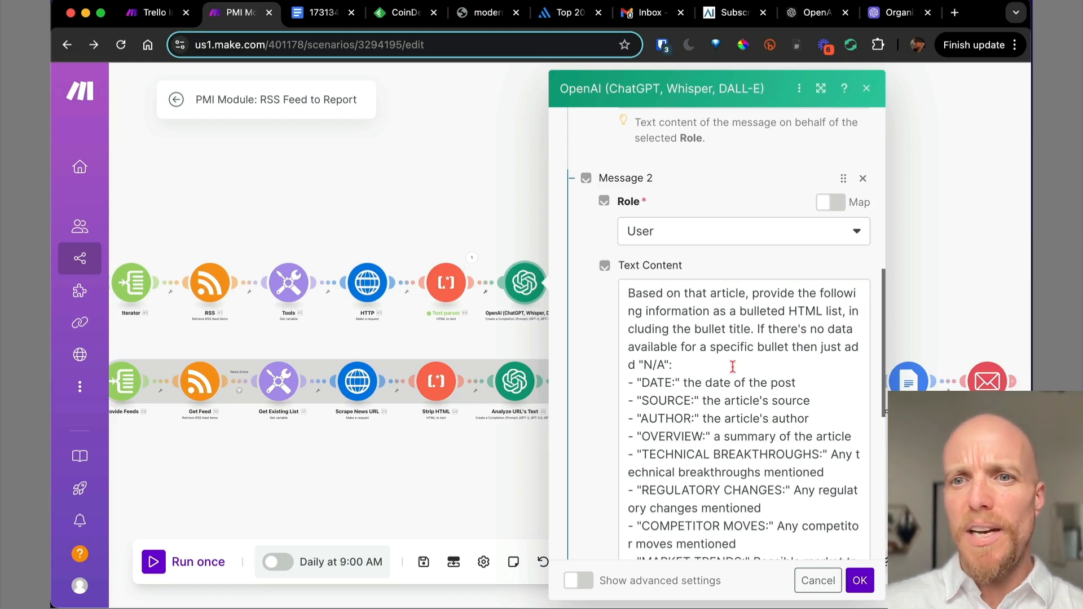
scroll(732, 367, down, 2)
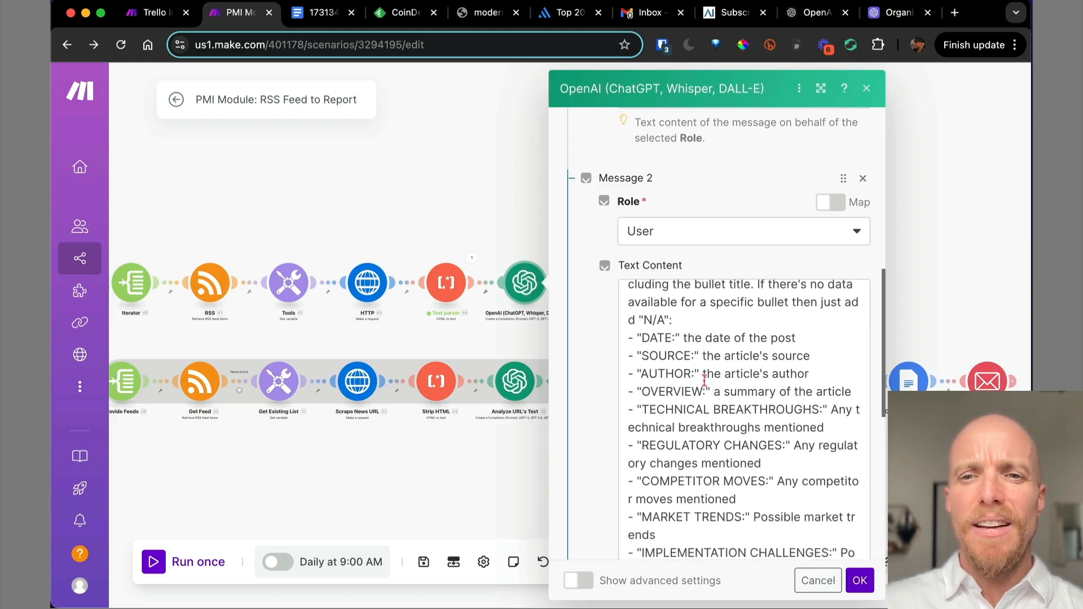
scroll(708, 384, down, 2)
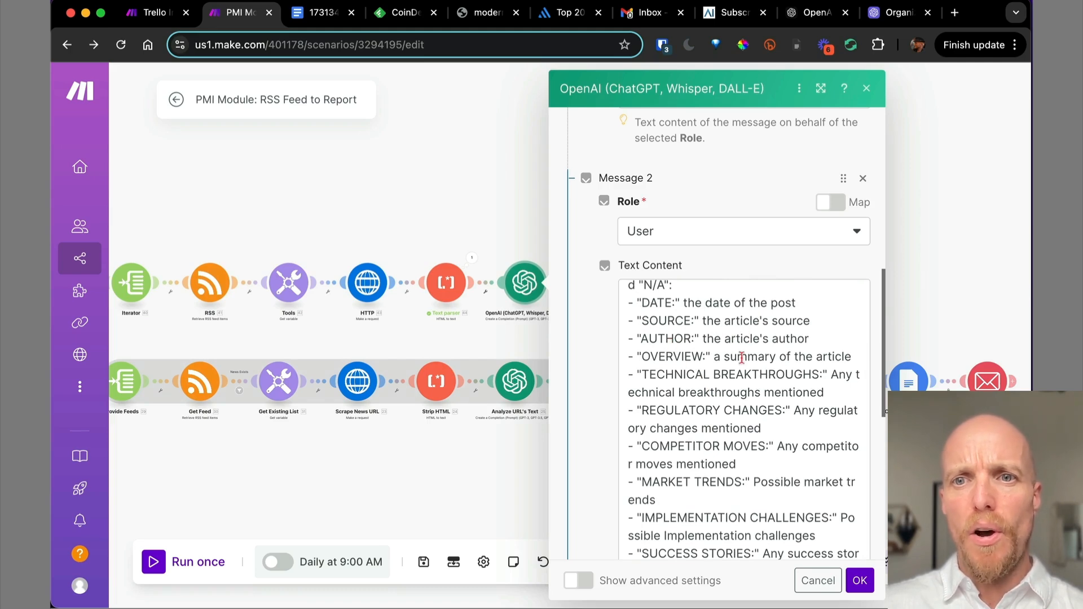
scroll(765, 361, down, 1)
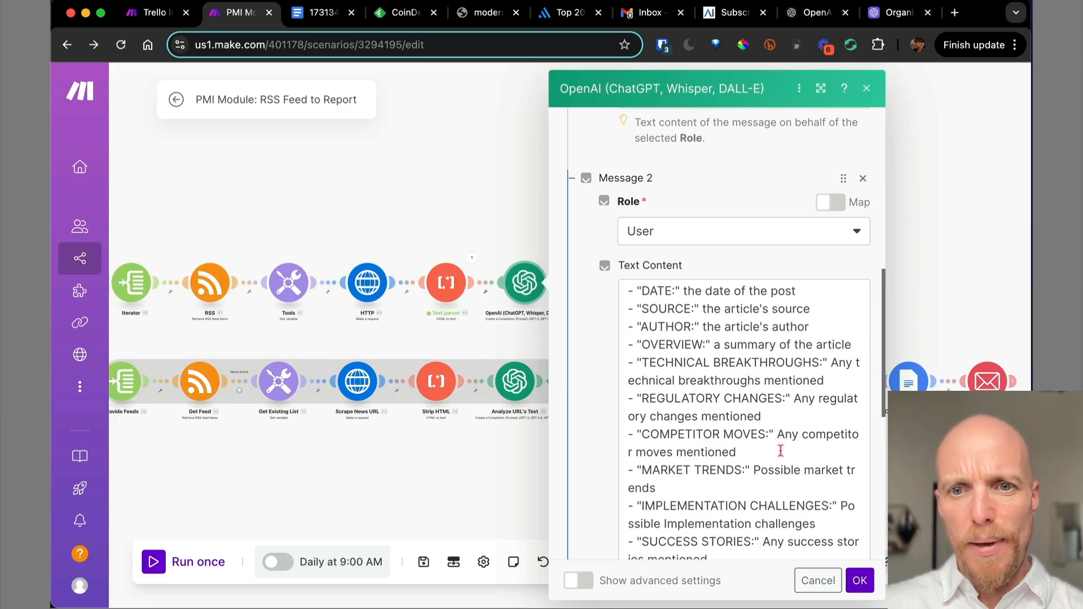
scroll(781, 455, down, 3)
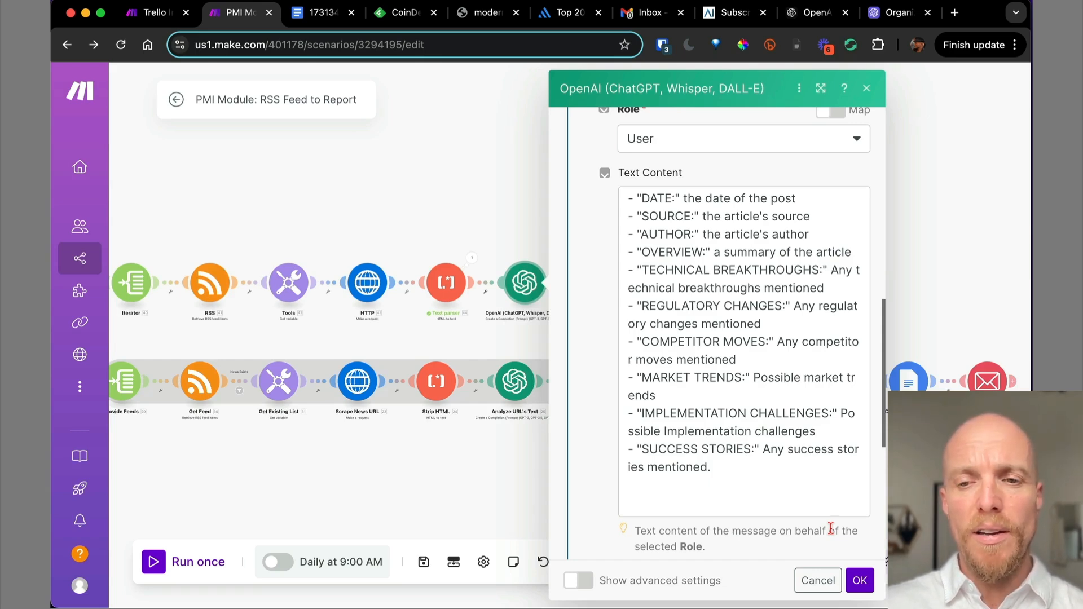
scroll(831, 530, down, 2)
scroll(851, 527, down, 3)
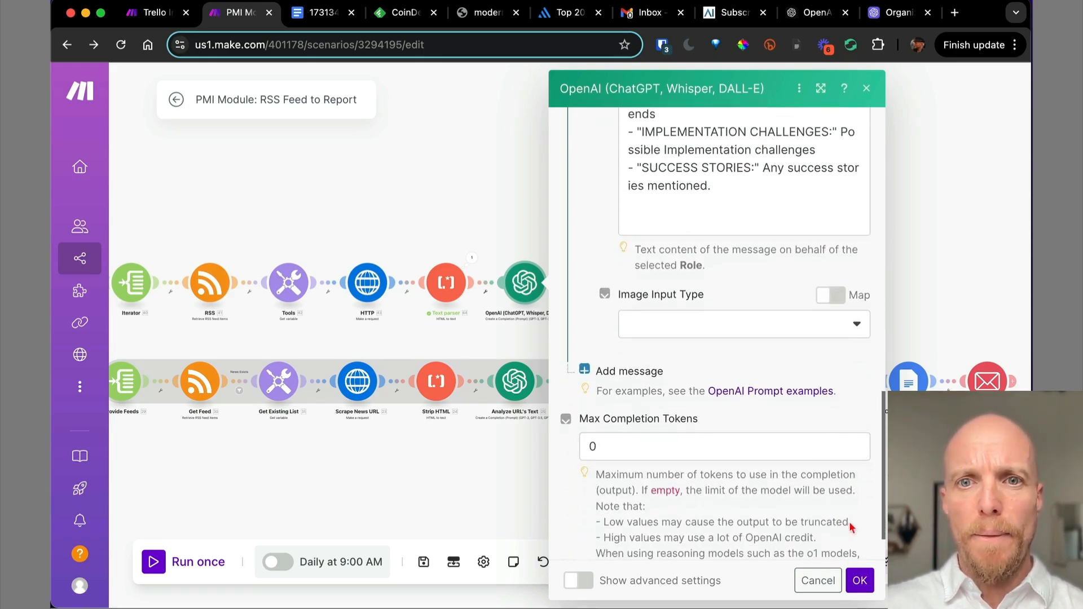
scroll(792, 398, down, 2)
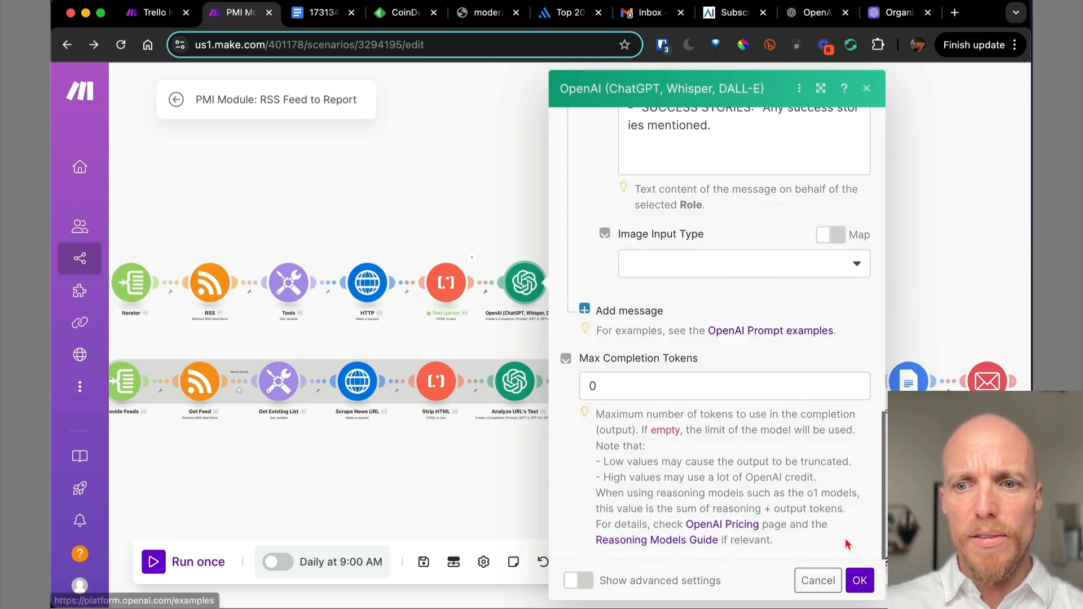
click(860, 581)
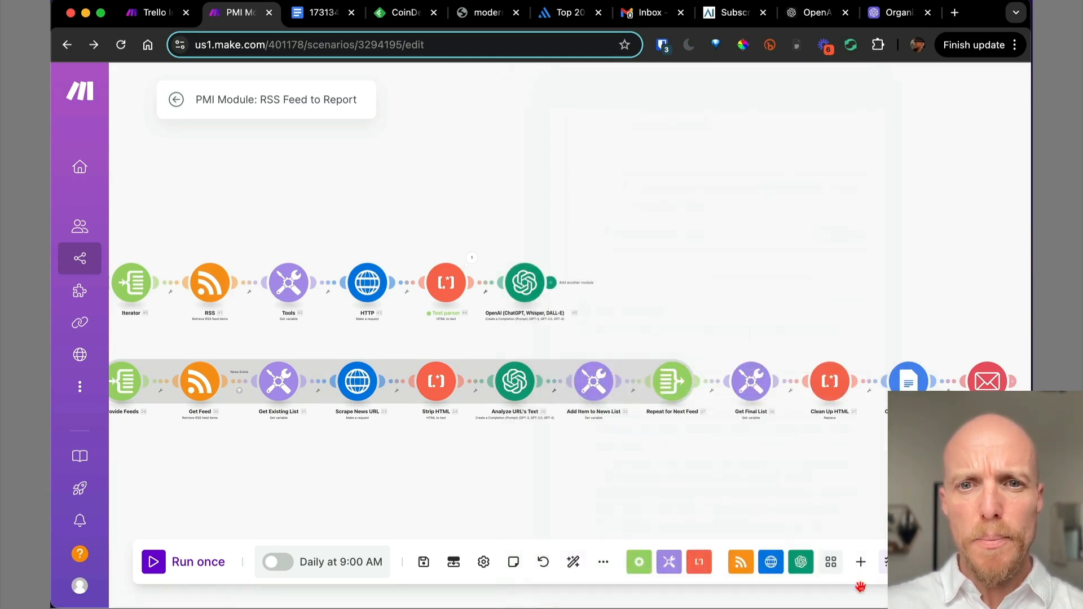
Open the Text parser's Operation 1 output and copy the whole Healthcare IT News plain text.
scroll(610, 259, up, 3)
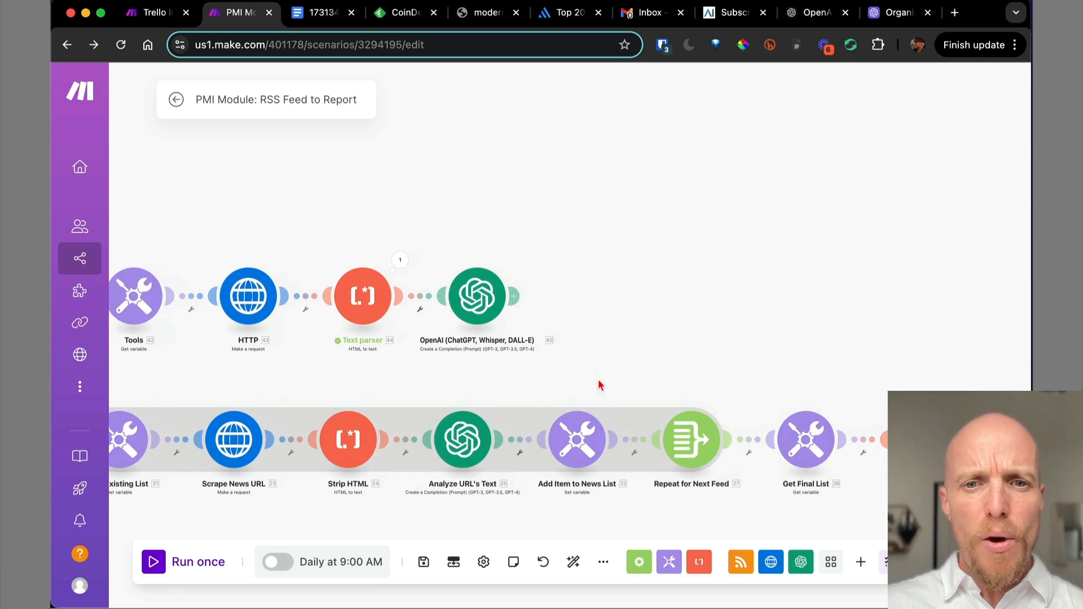
scroll(586, 356, left, 4)
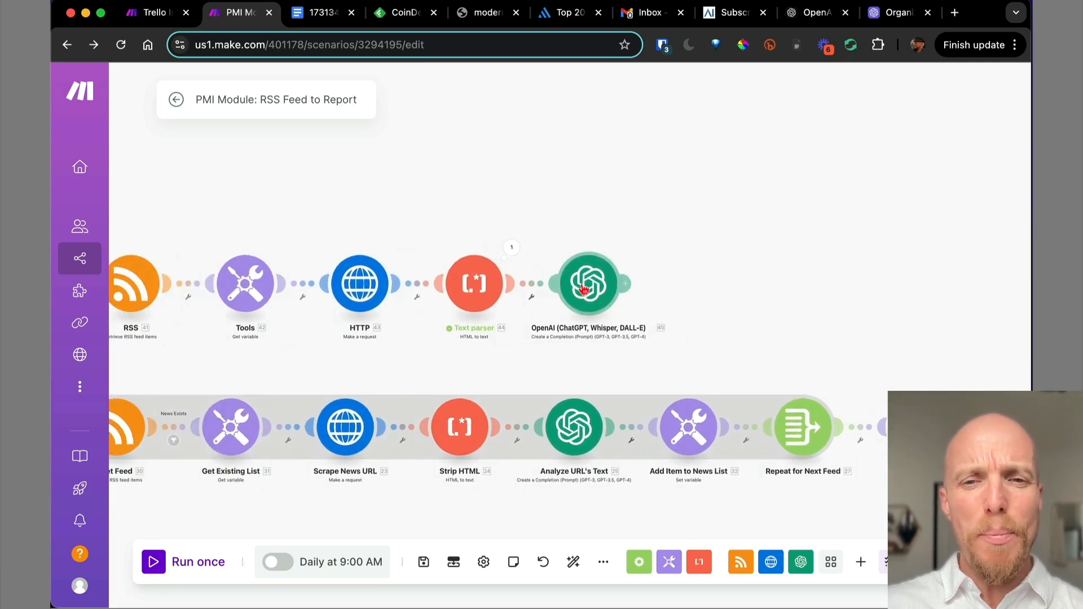
scroll(646, 309, down, 3)
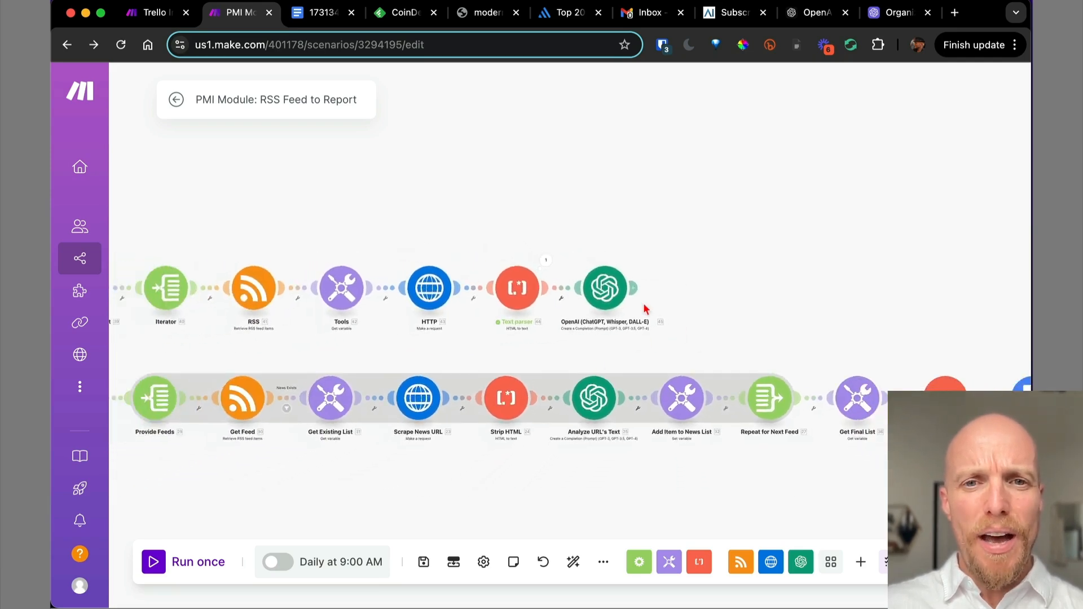
click(550, 262)
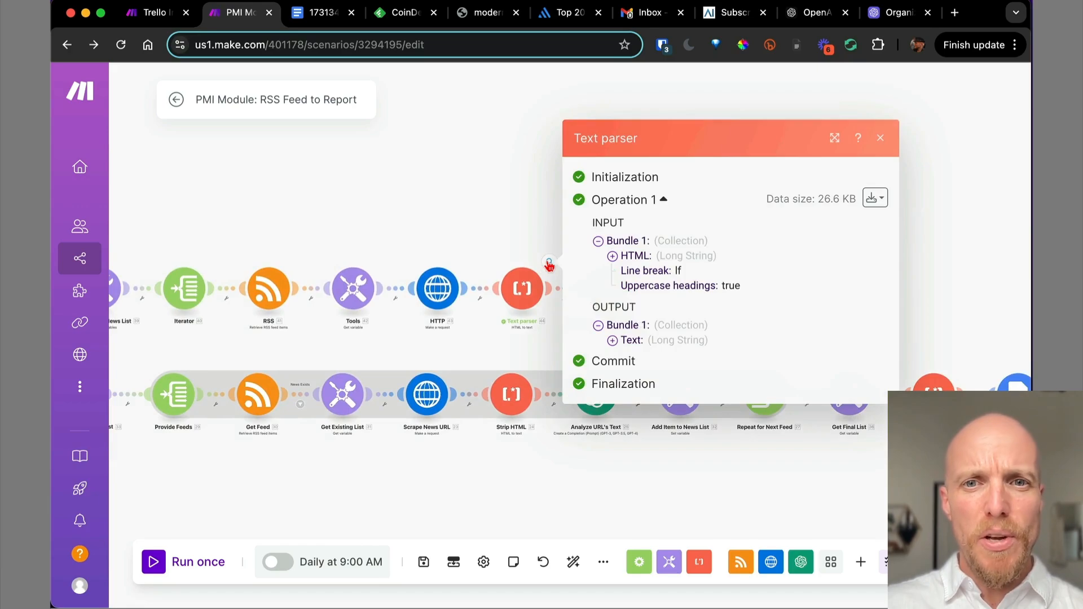
click(613, 340)
drag(626, 307, 673, 379)
scroll(673, 378, down, 10)
scroll(673, 377, down, 15)
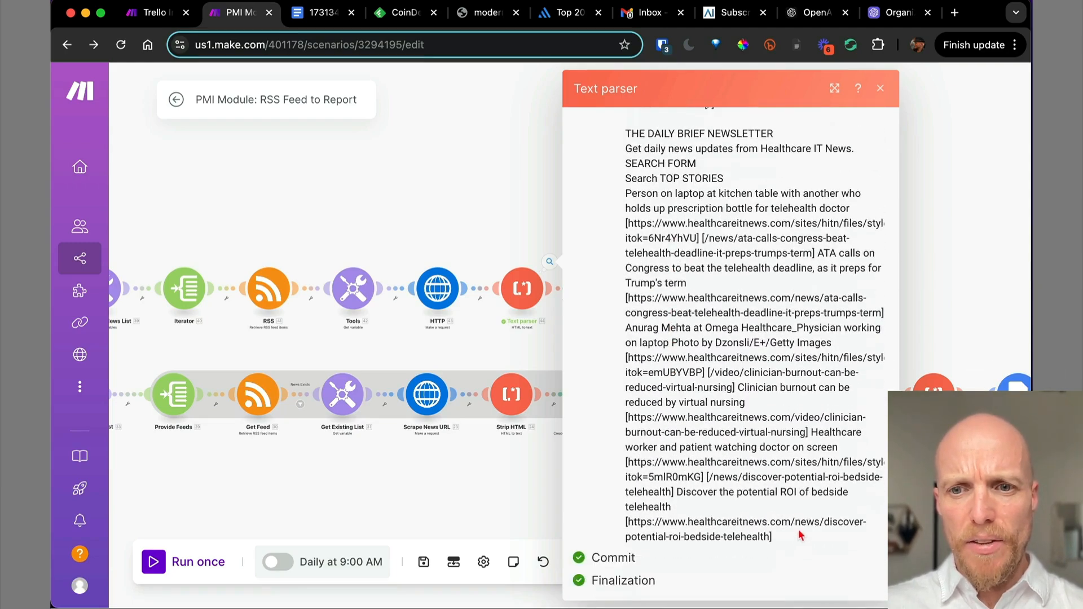
shift+click(796, 544)
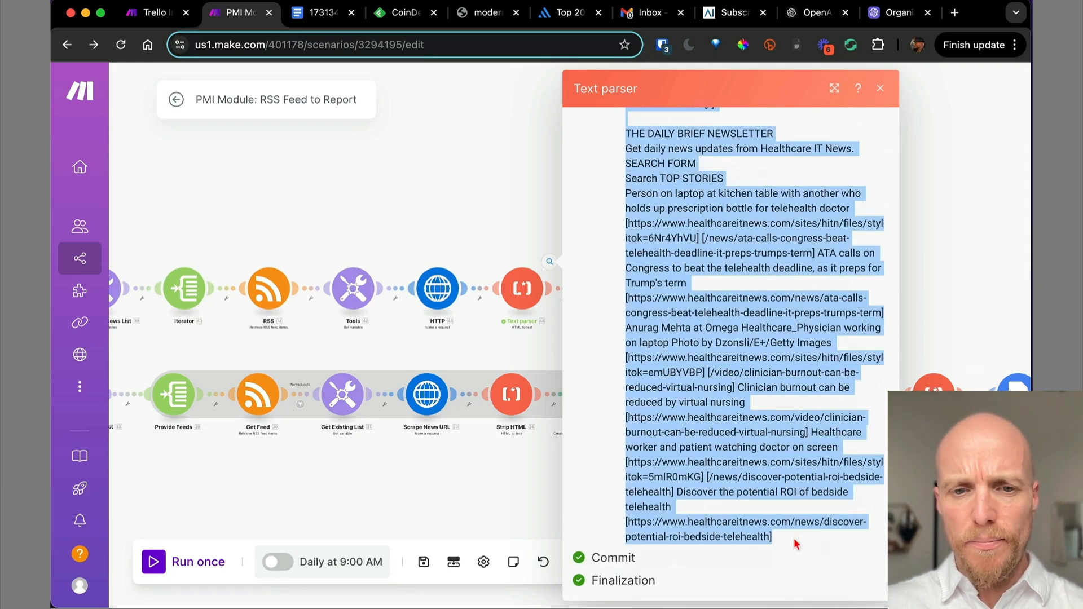
click(881, 89)
Run only the OpenAI module with the copied parsed text as its Text input.
right_click(602, 293)
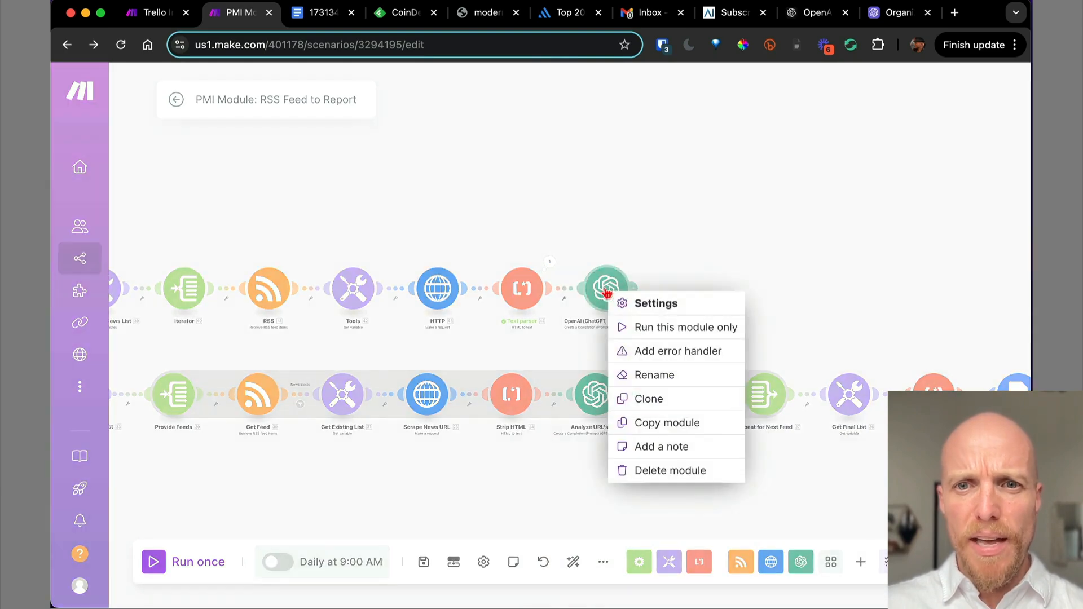
click(641, 332)
click(720, 390)
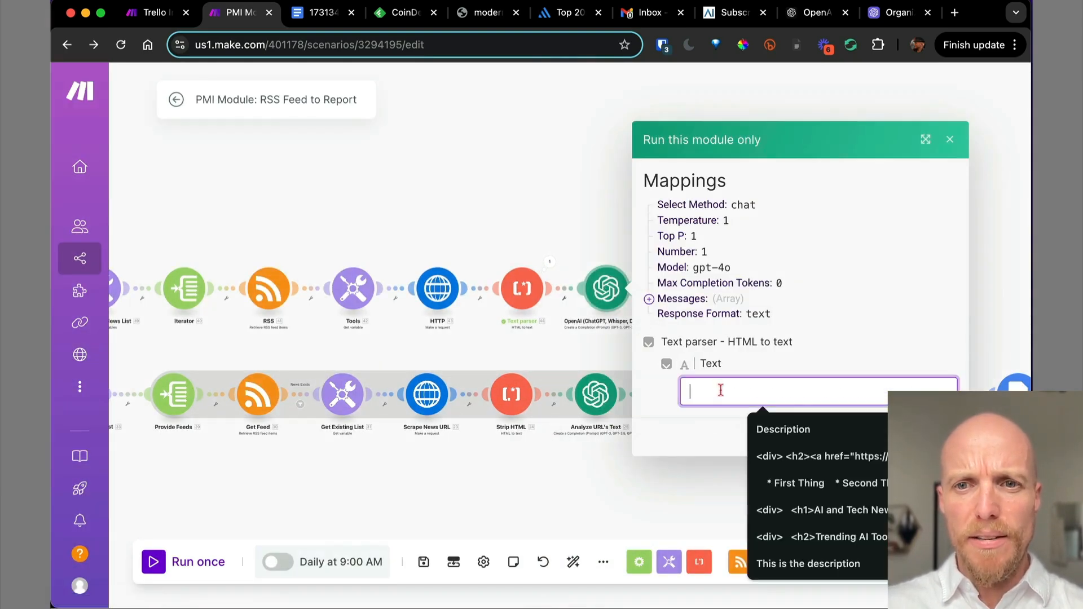
key(super+v)
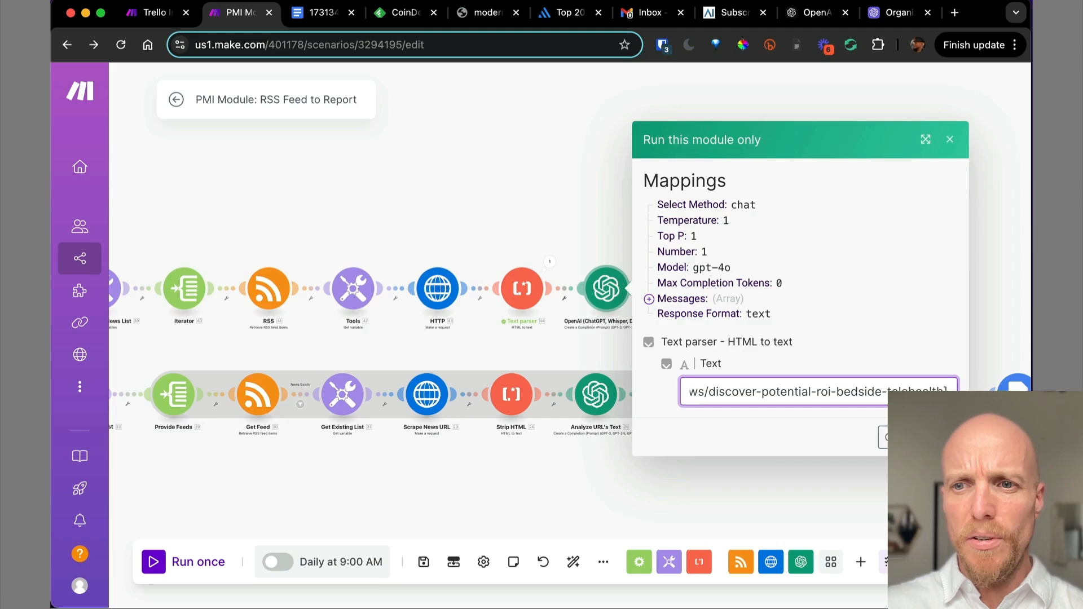
key(Return)
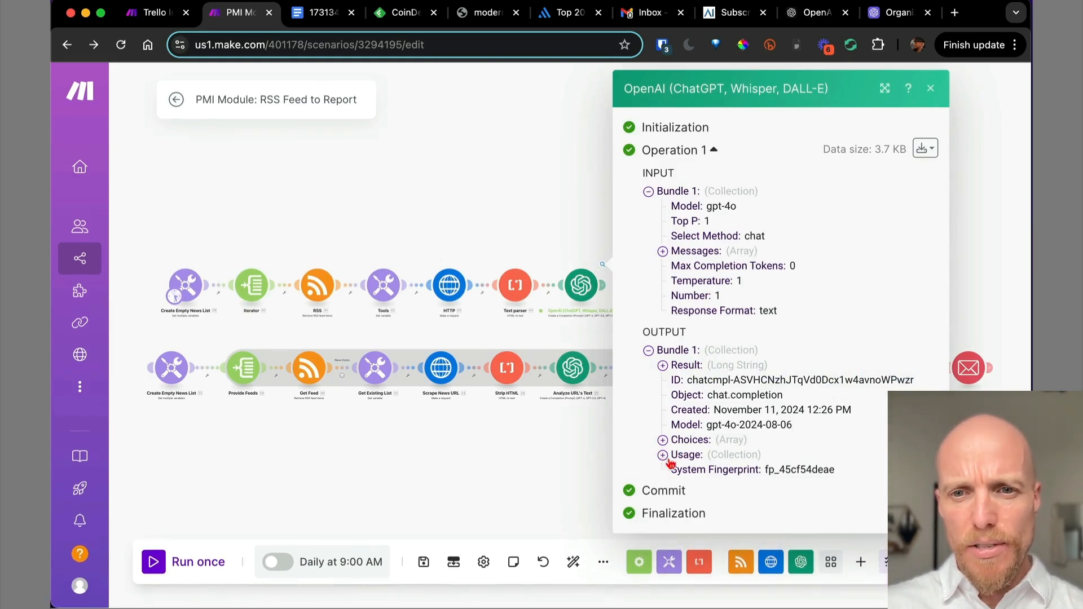
Review the generated telemedicine HTML report under Choices > 1 > Message > Content.
click(662, 440)
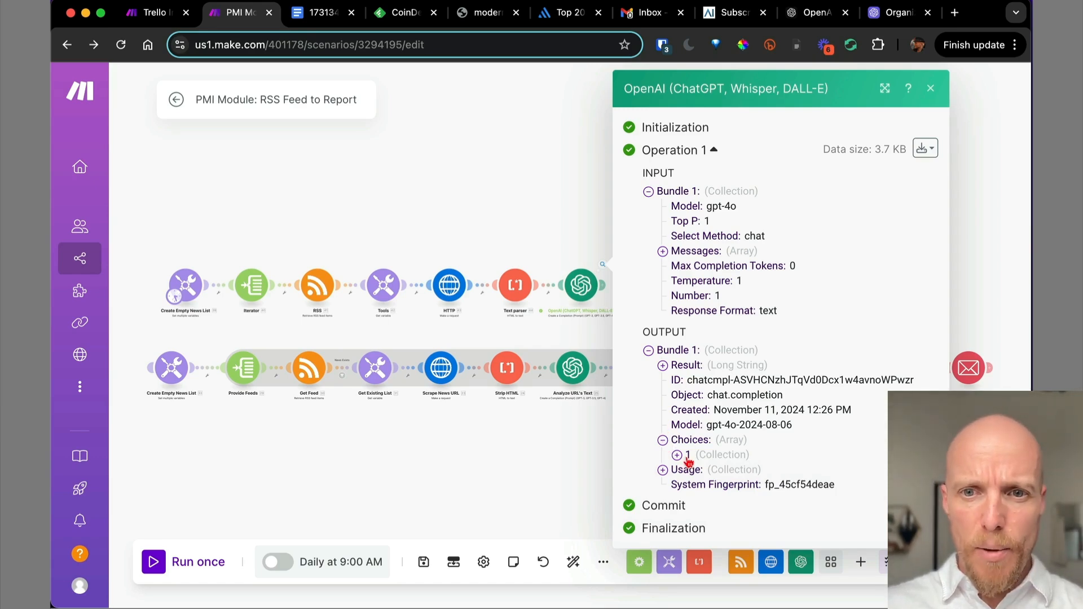
click(678, 455)
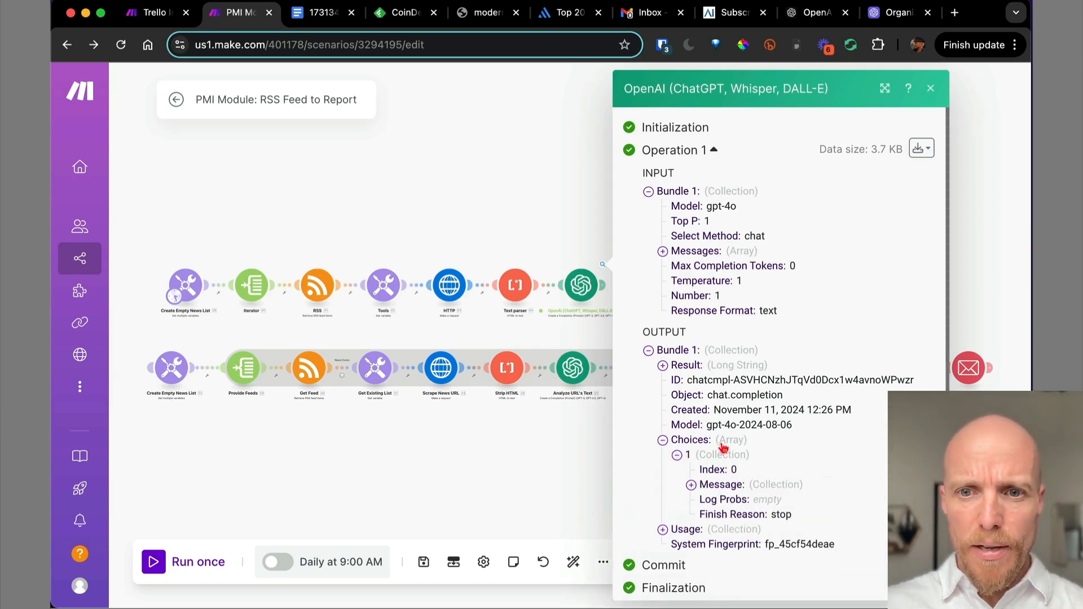
click(692, 486)
click(706, 515)
scroll(750, 220, down, 6)
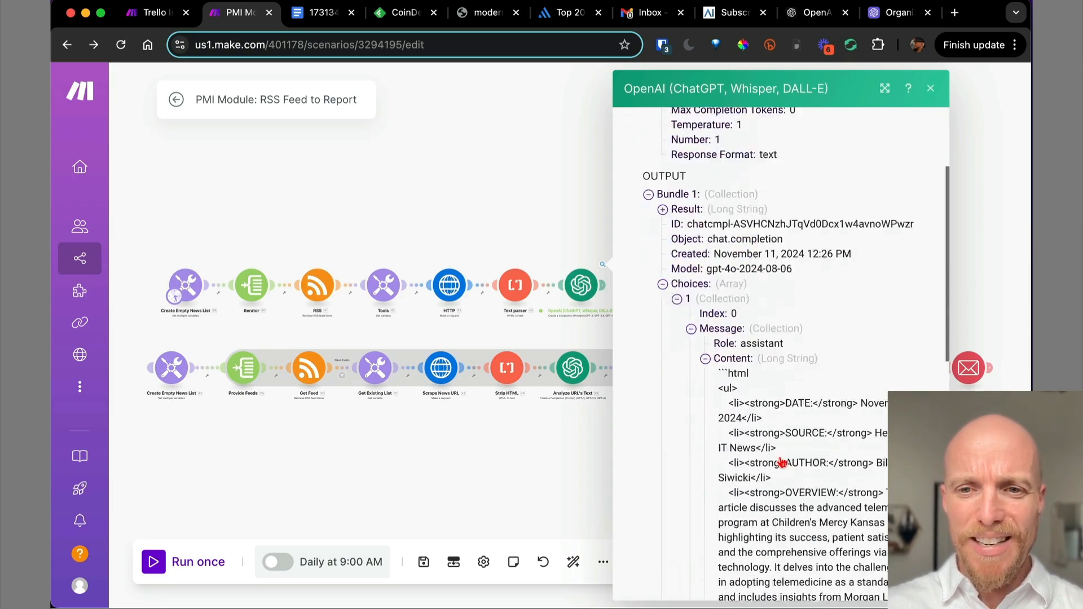
scroll(813, 484, down, 8)
scroll(815, 490, up, 10)
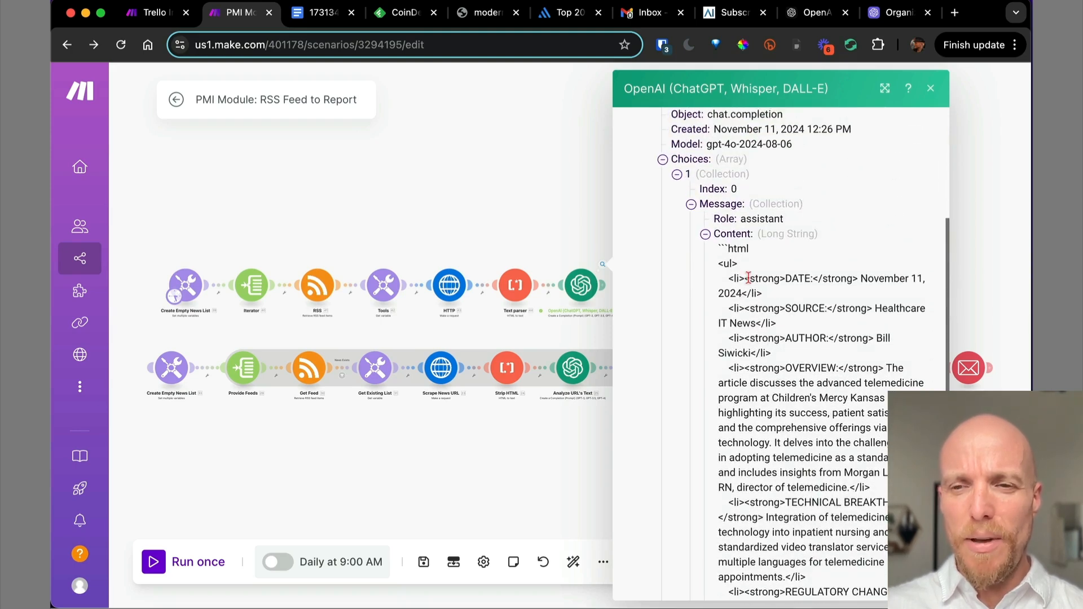
scroll(804, 367, down, 5)
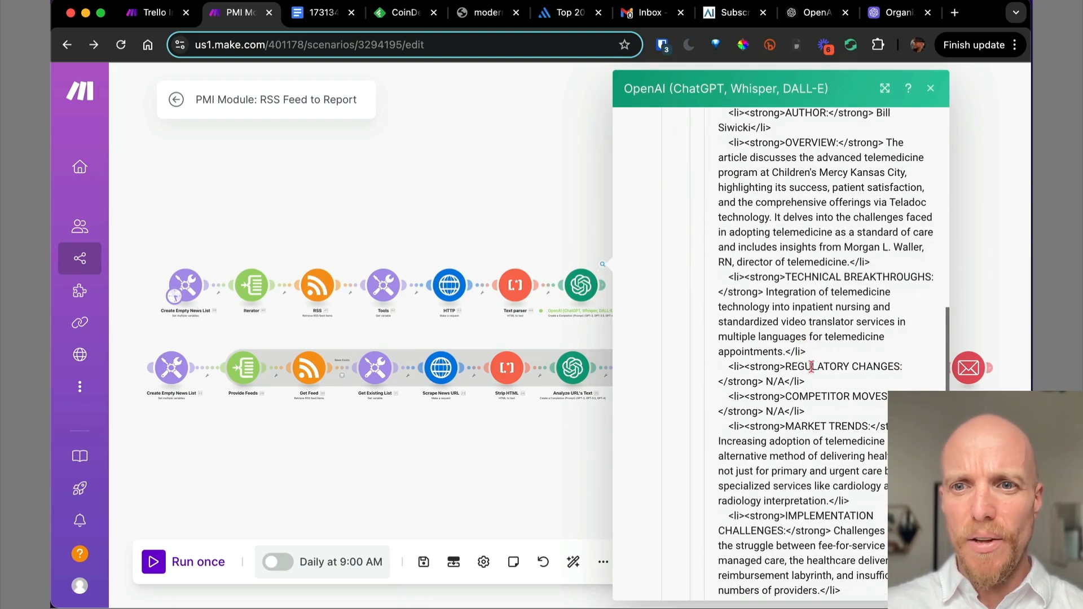
click(931, 89)
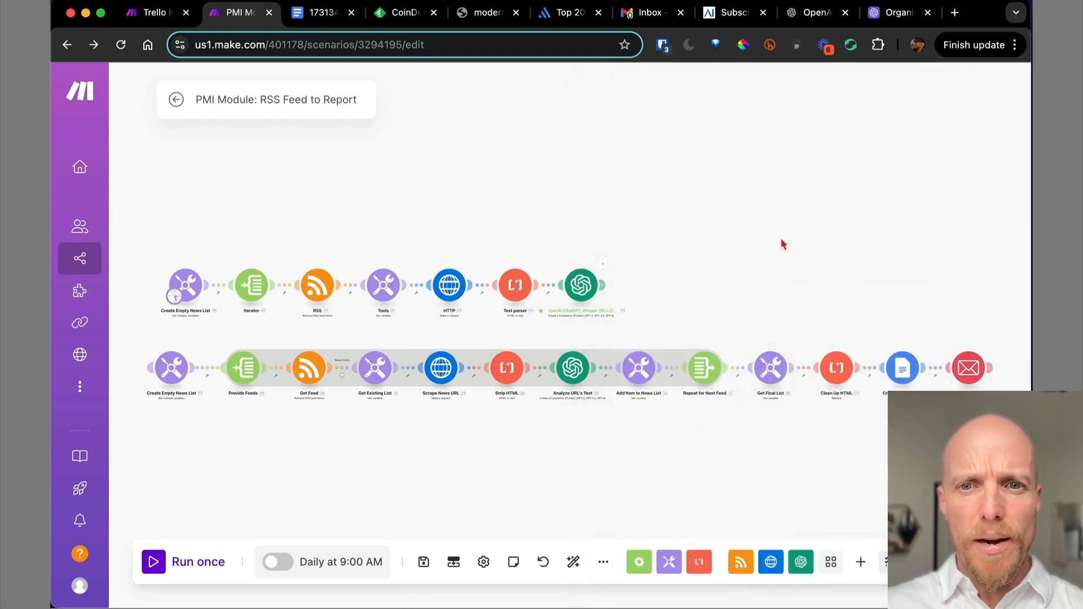
Copy the HTML value template from the Add Item to News List module.
click(645, 377)
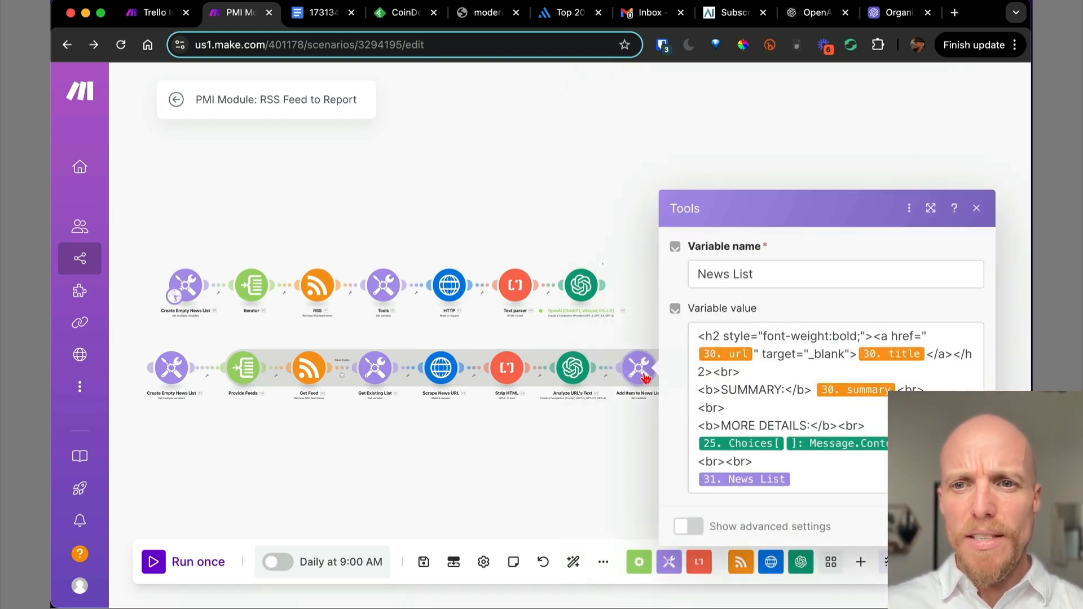
click(808, 369)
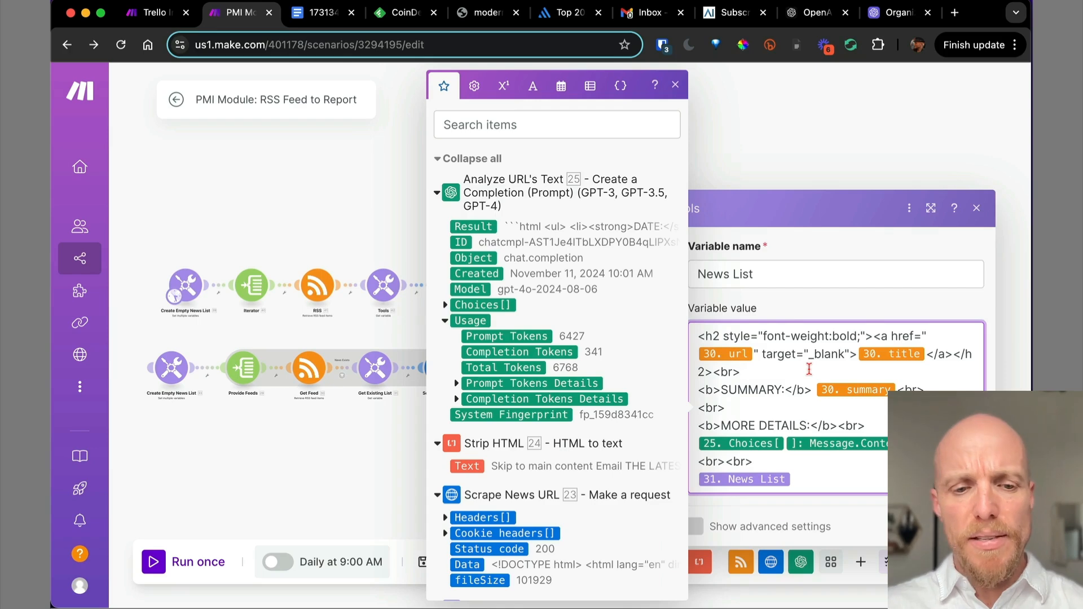
key(super+a)
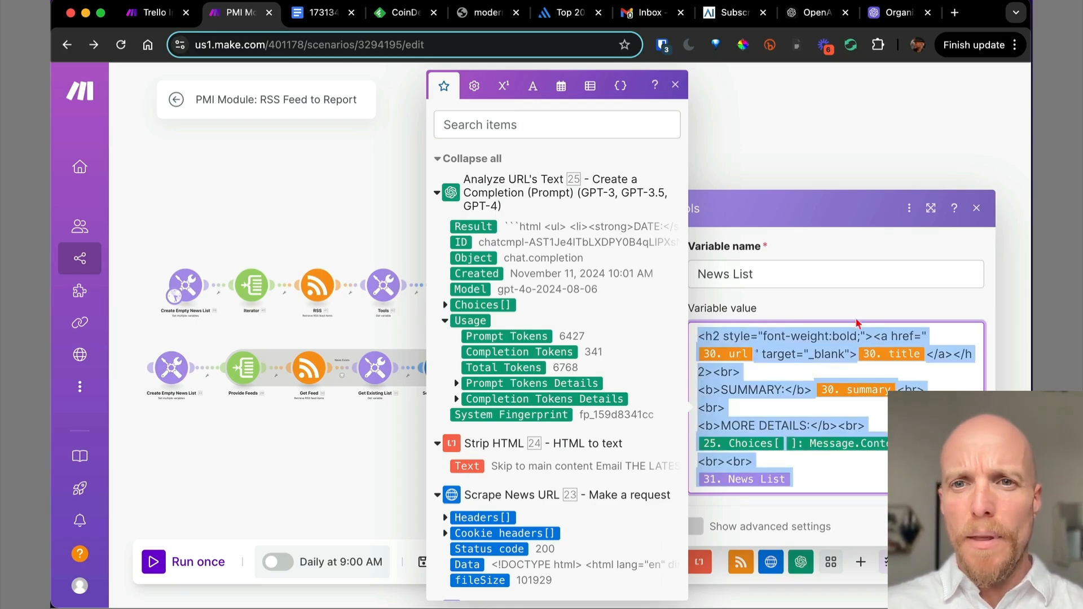
click(767, 248)
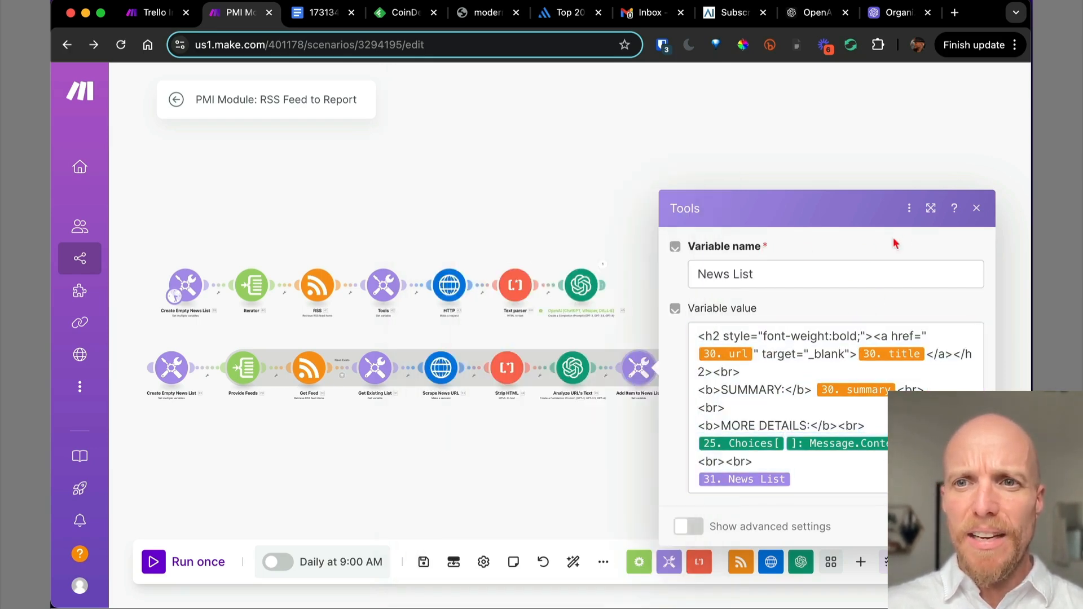
click(981, 210)
Add a Tools Set variable module after the OpenAI module.
scroll(630, 416, up, 3)
scroll(630, 417, up, 2)
drag(661, 234, 623, 285)
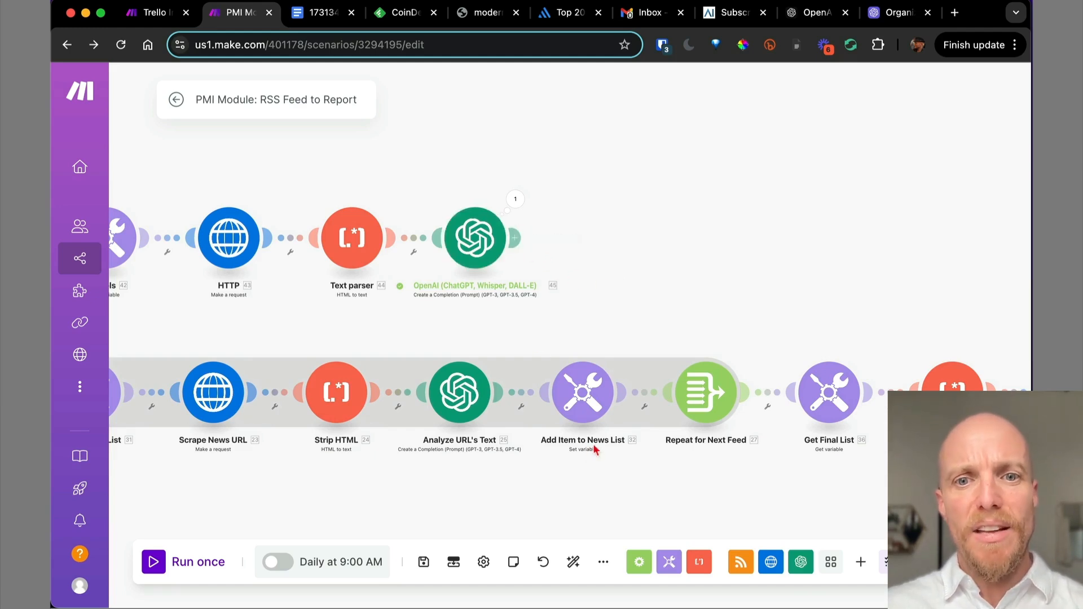
click(516, 236)
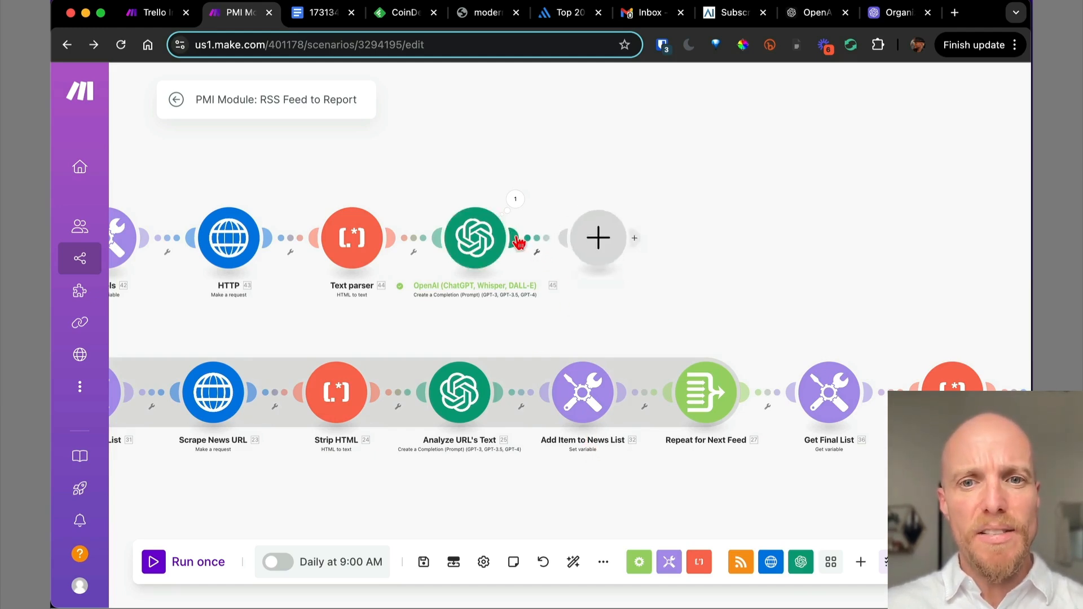
text(set)
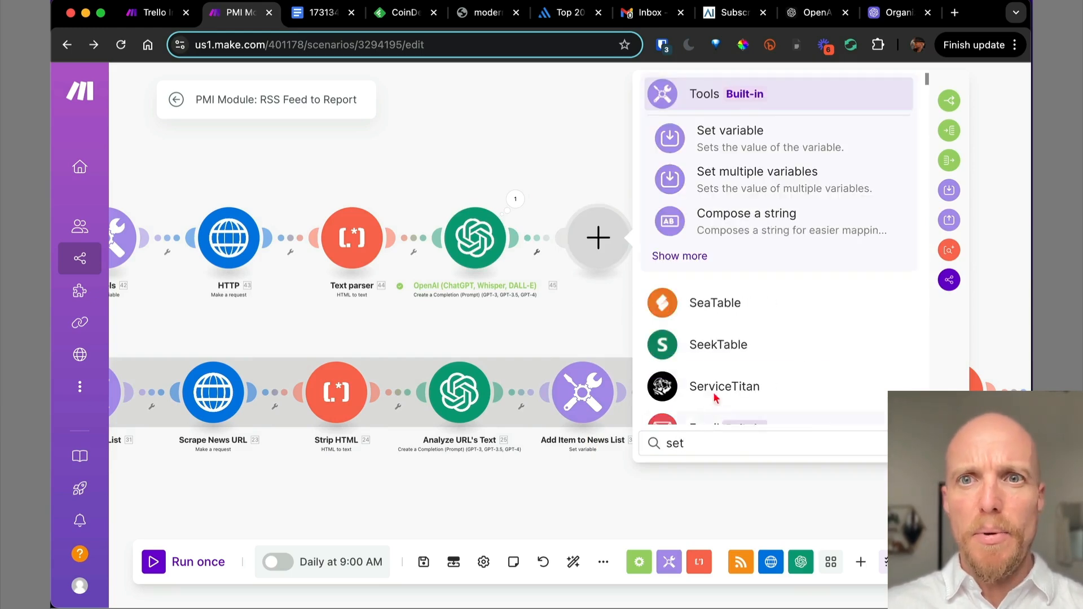
click(730, 145)
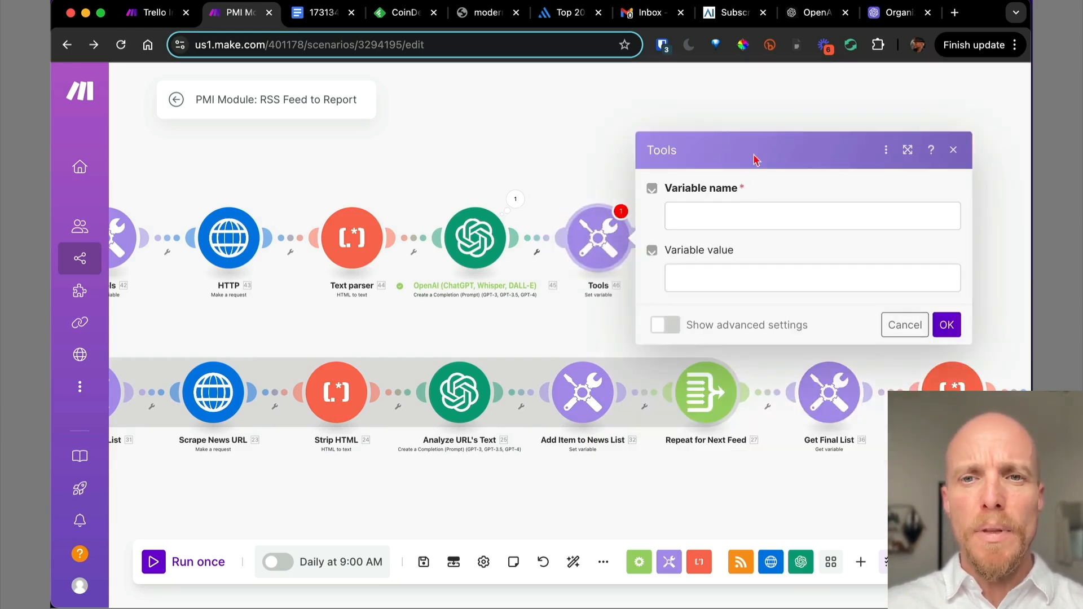
Name the variable News List and paste the copied HTML template as its value.
click(702, 216)
text(News List)
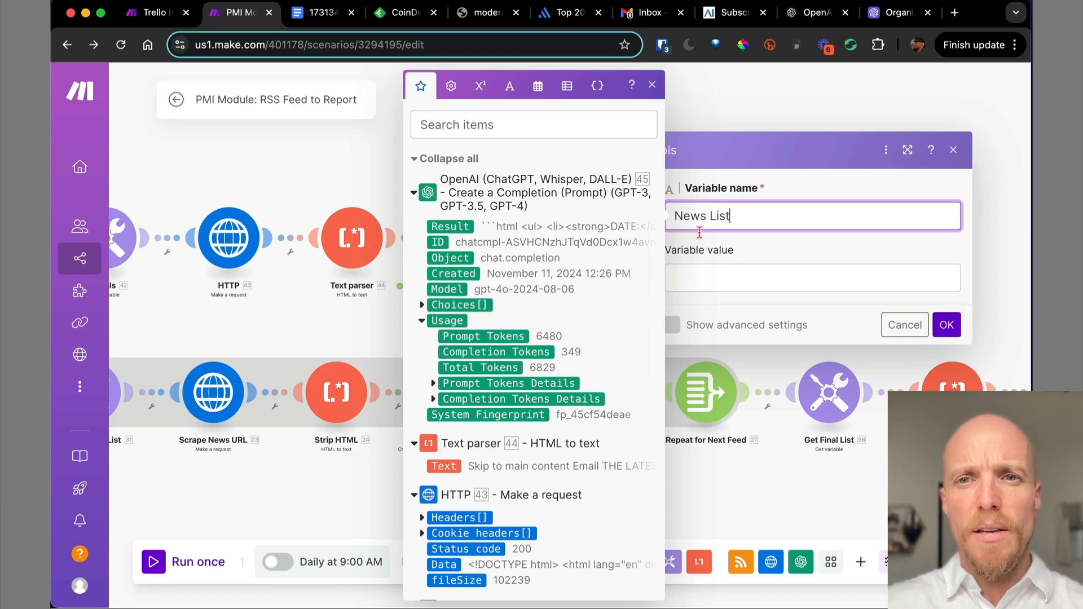
click(735, 287)
text(<h2 style="font-weight:bold;"><a href="30.url" target="_blank">30.title</a></h2><br> <b>SUMMARY:</b> 30.summary<br> <br> <b>MORE DETAILS:</b><br> 25. 25.choices[]: message.content<br> <br><br> 31.`News List`)
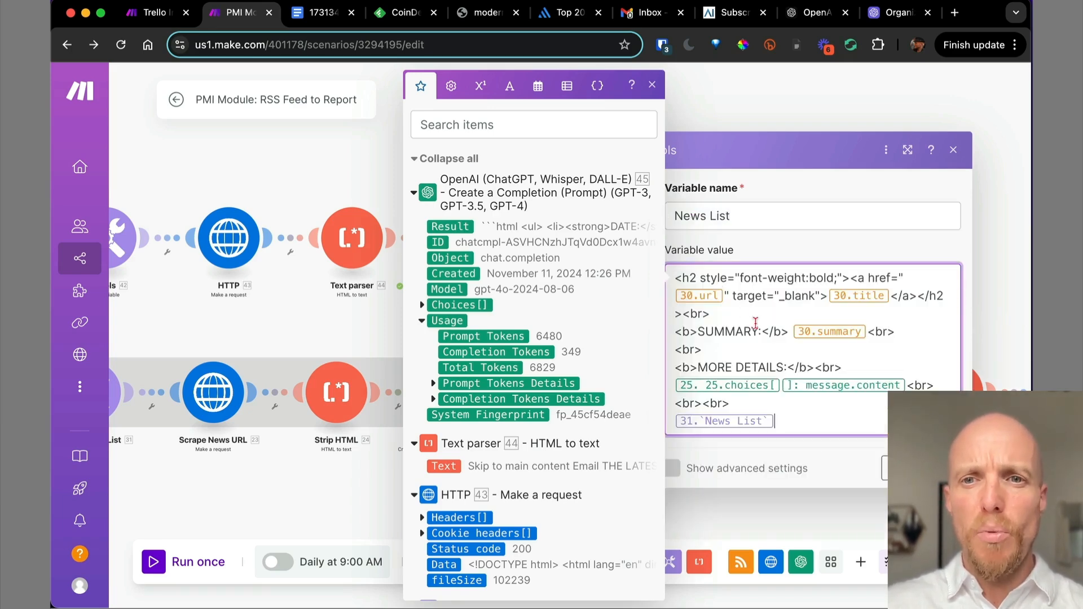
click(743, 296)
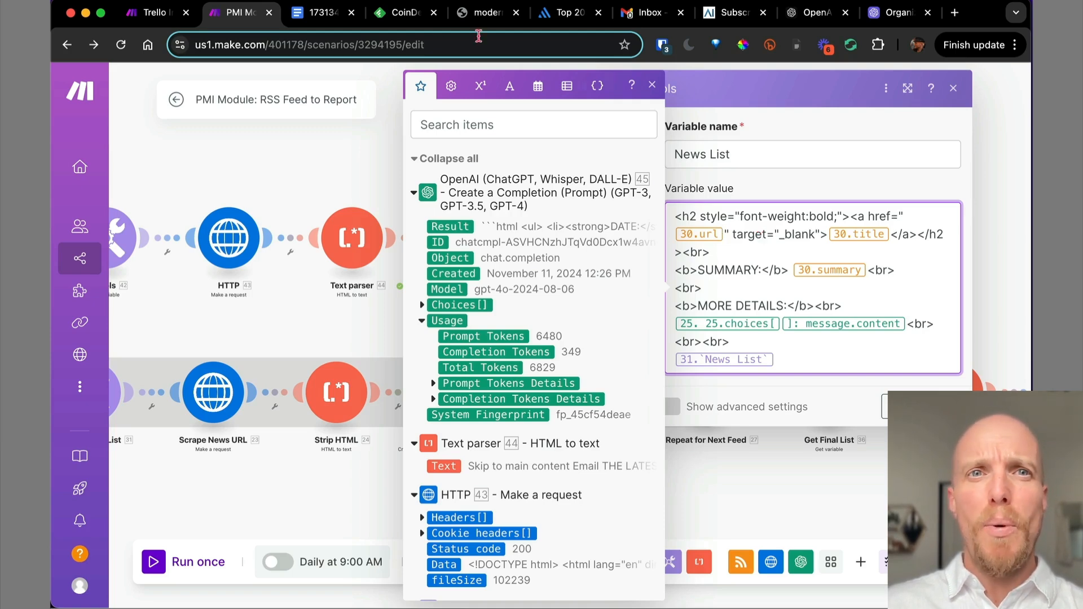
click(316, 14)
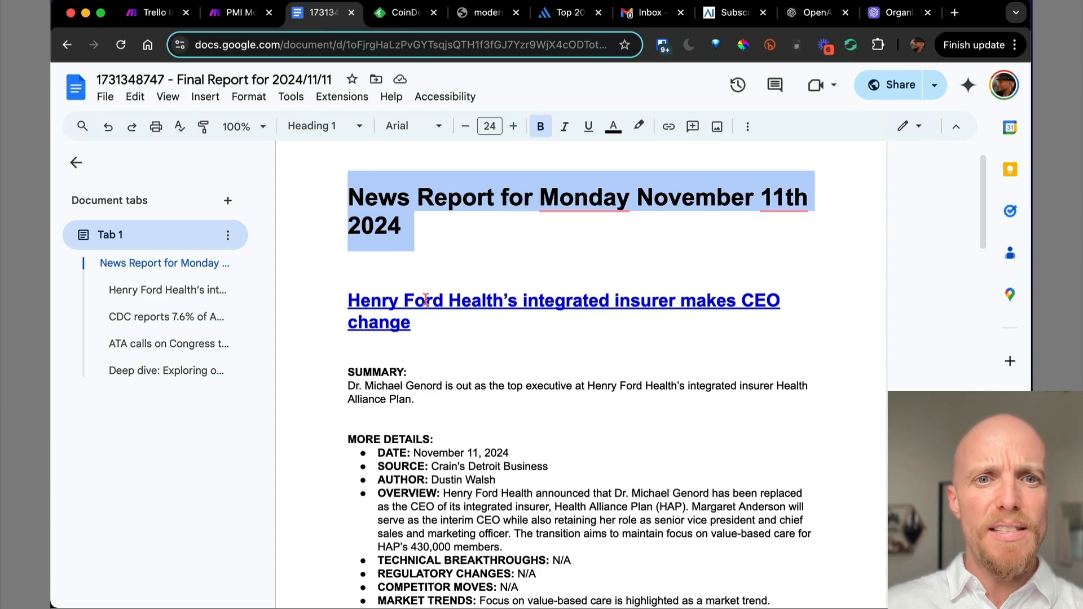
Preview the Henry Ford Health headline's link in the Google Docs report, then return to Make.
click(426, 301)
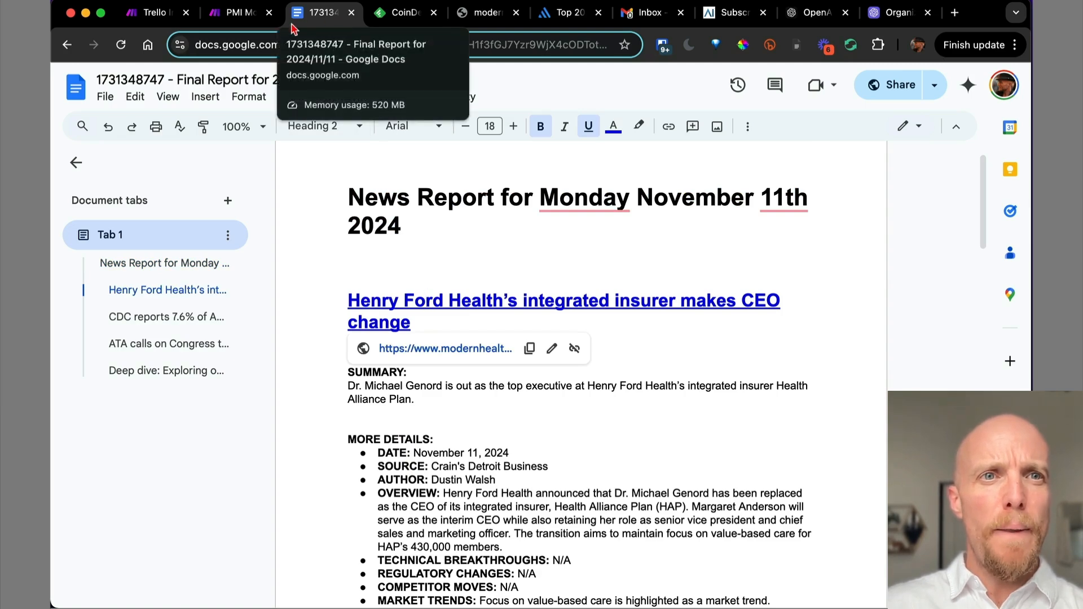
click(234, 20)
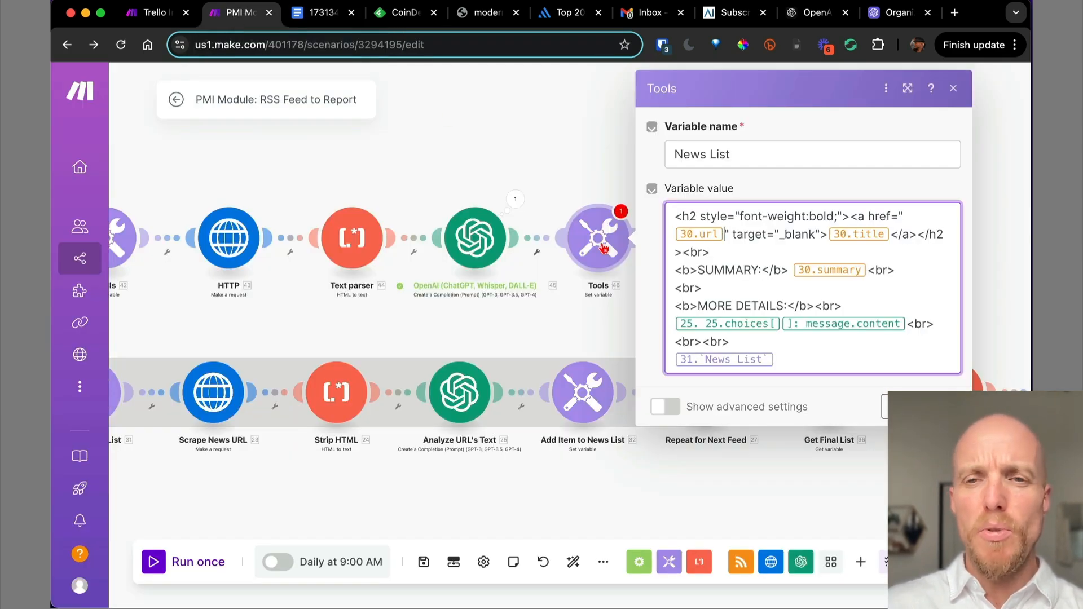
Remap the link, heading and summary to the RSS url, title and module 41 summary.
click(724, 235)
key(BackSpace)
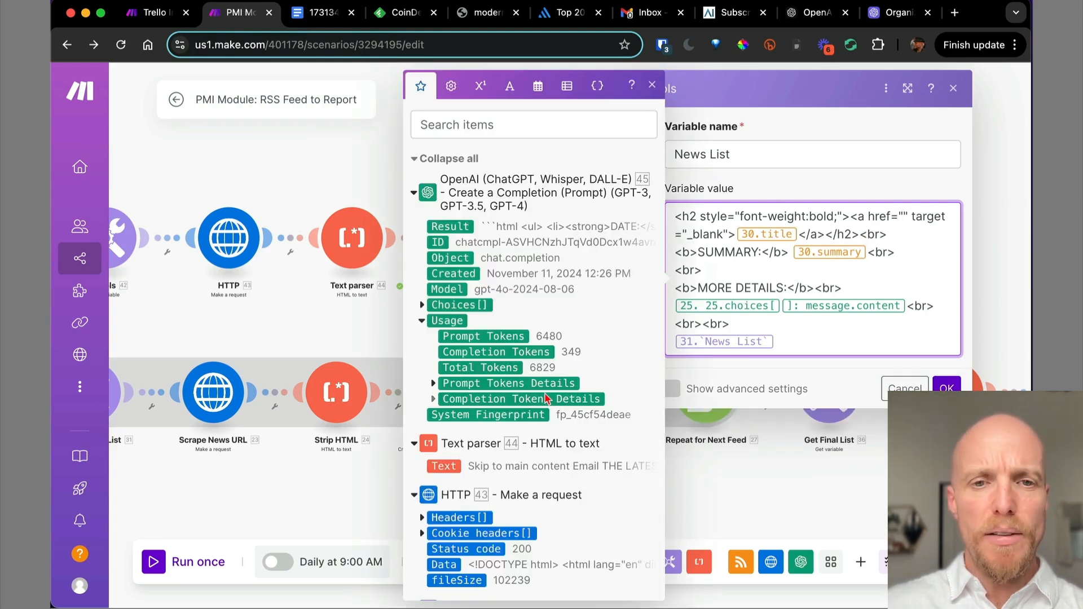
scroll(545, 392, down, 10)
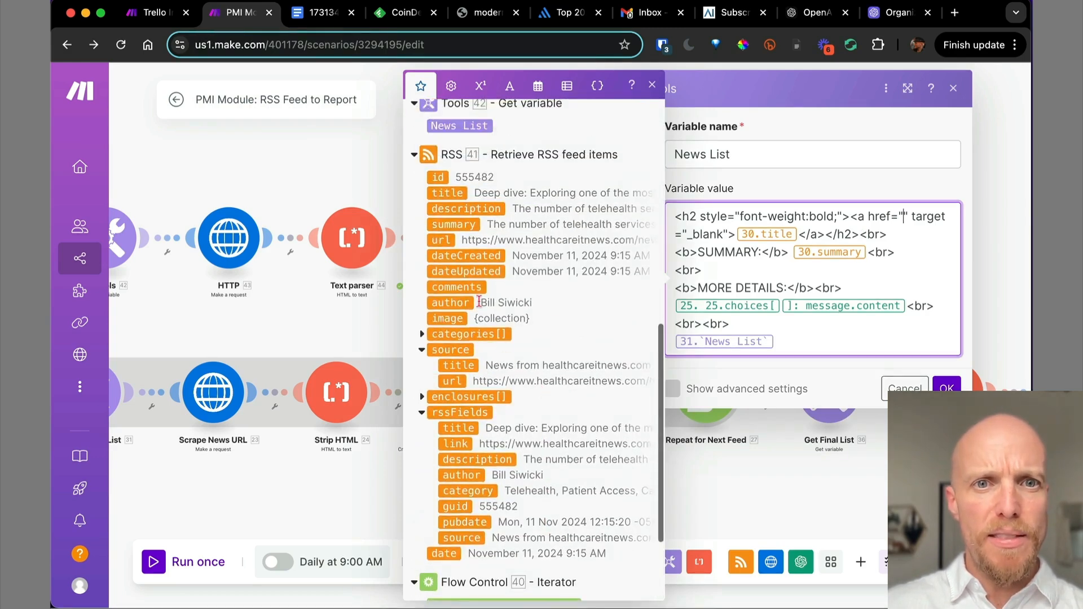
click(441, 242)
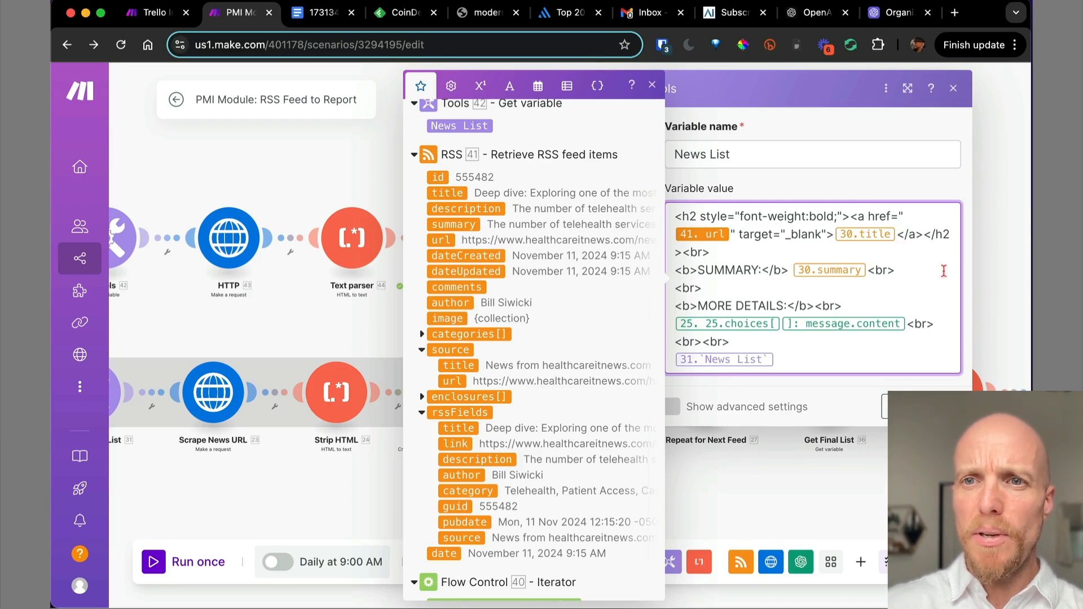
key(BackSpace)
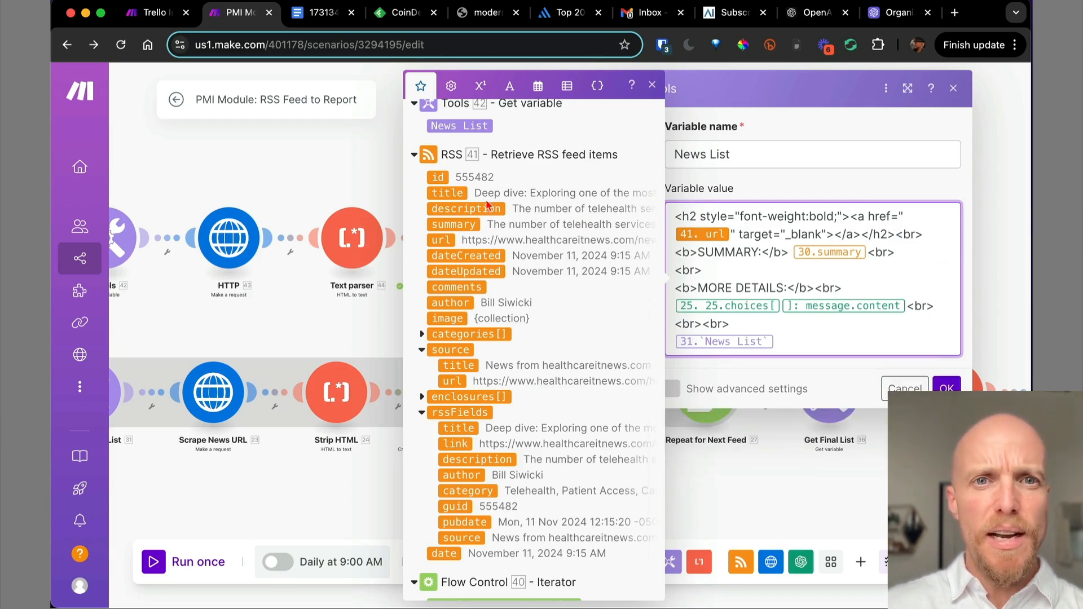
click(449, 193)
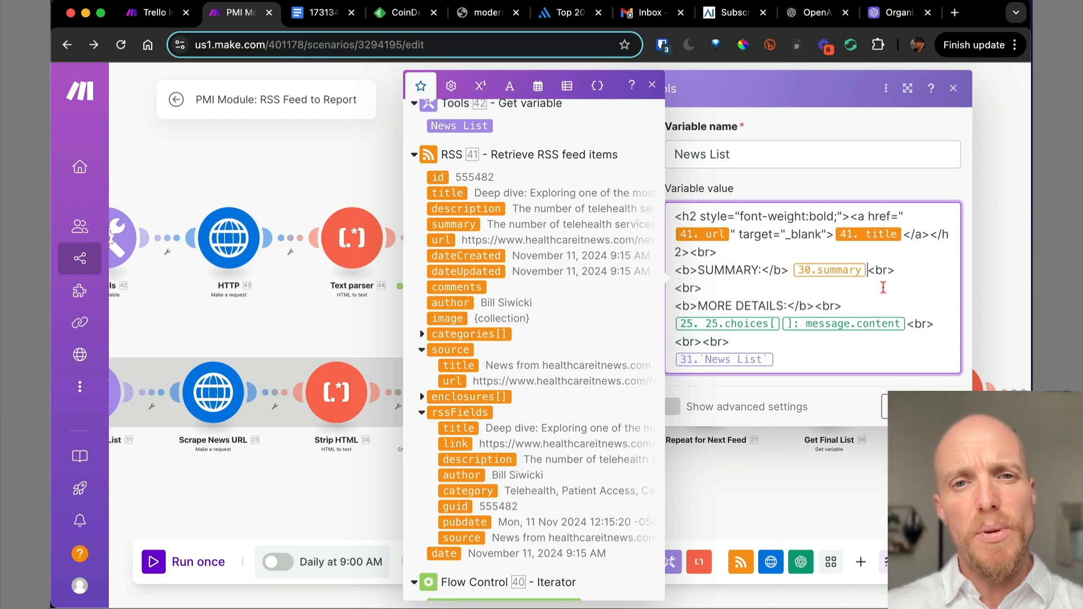
key(BackSpace)
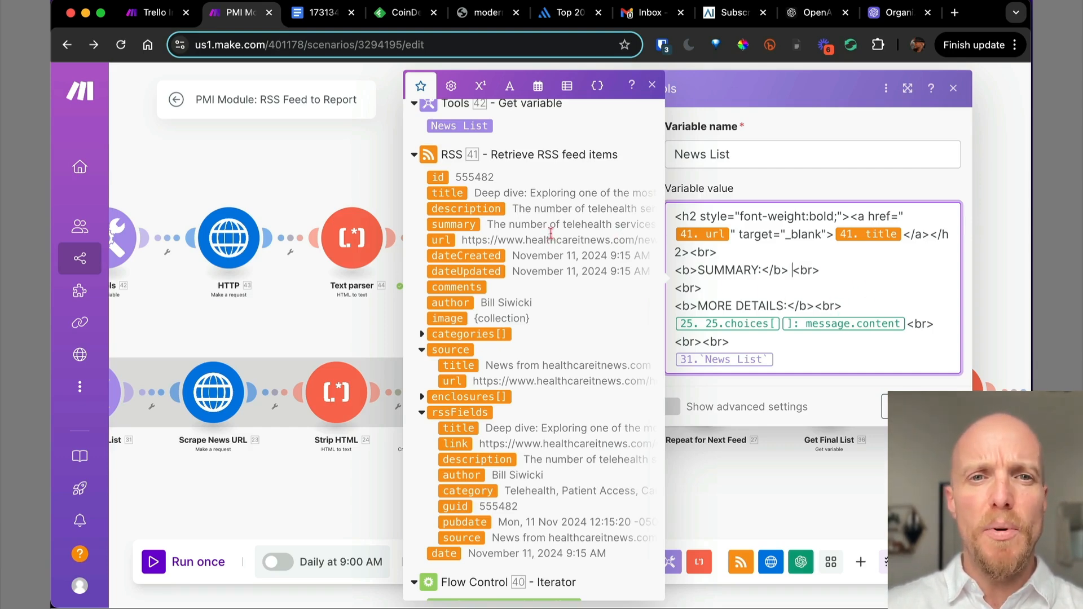
click(459, 225)
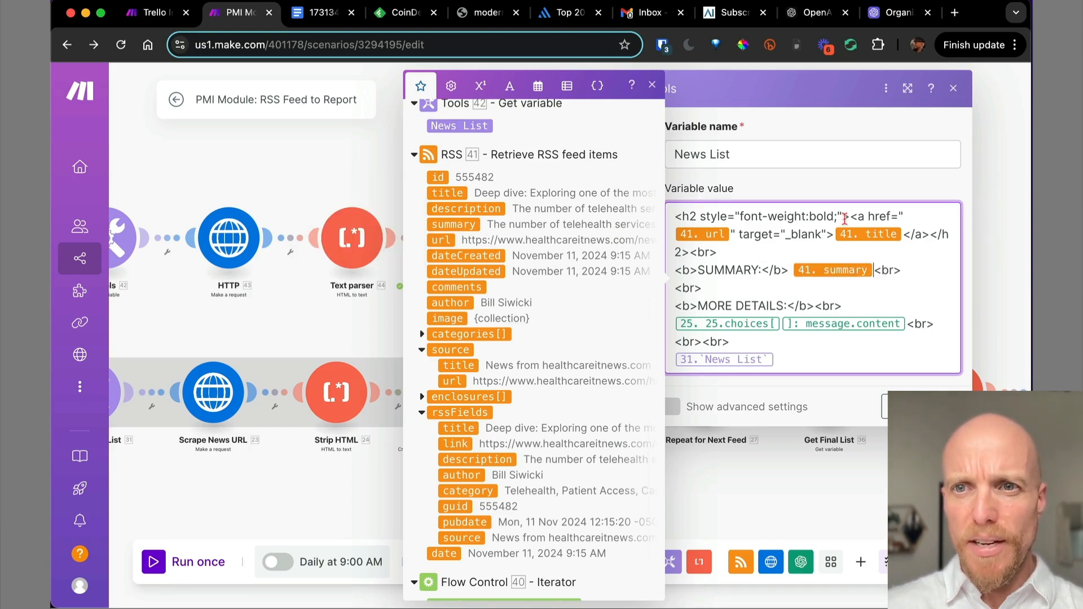
Compare the heading's bold tag and line-break markup against the Google Docs report.
drag(848, 217, 678, 213)
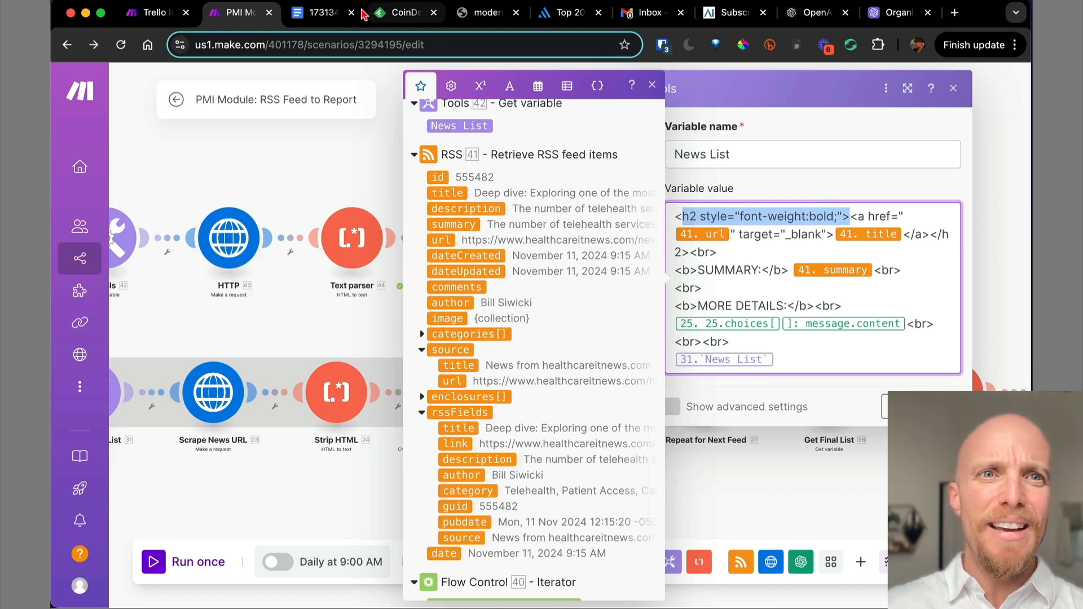
click(320, 16)
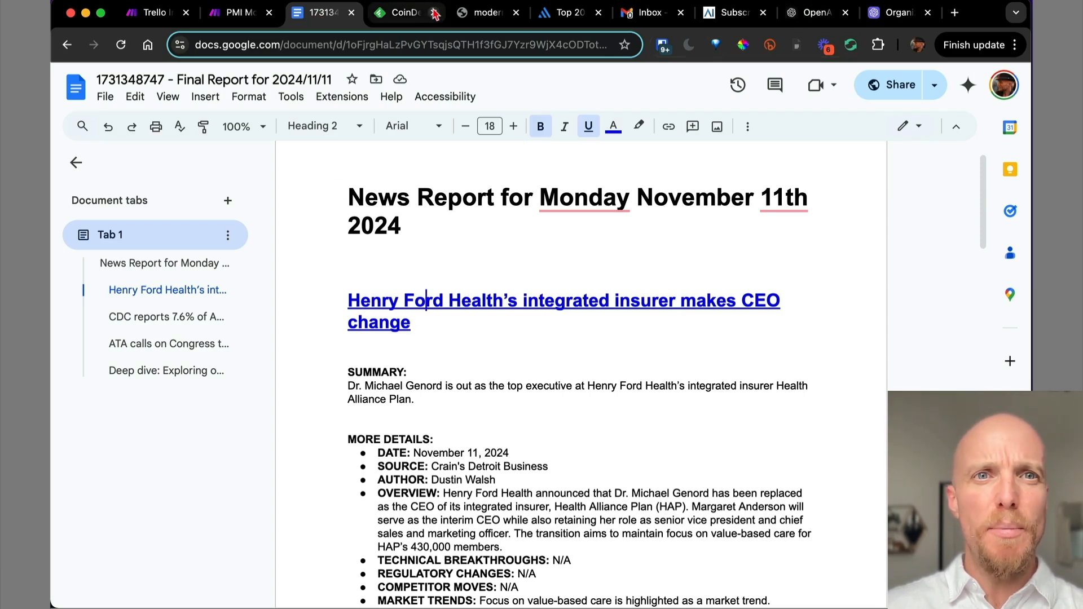
click(237, 18)
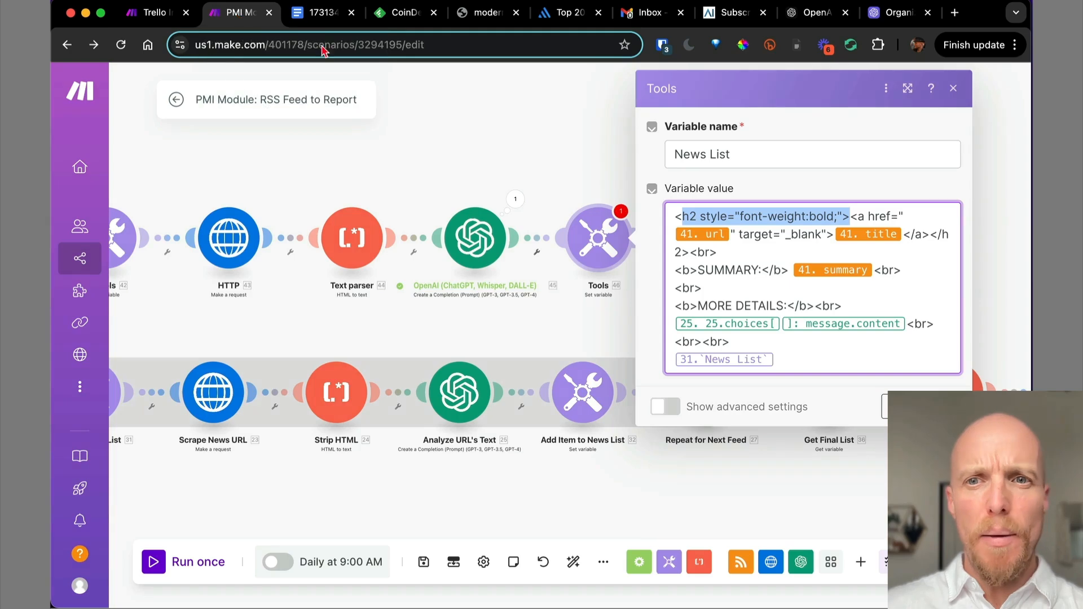
click(718, 251)
drag(717, 251, 692, 253)
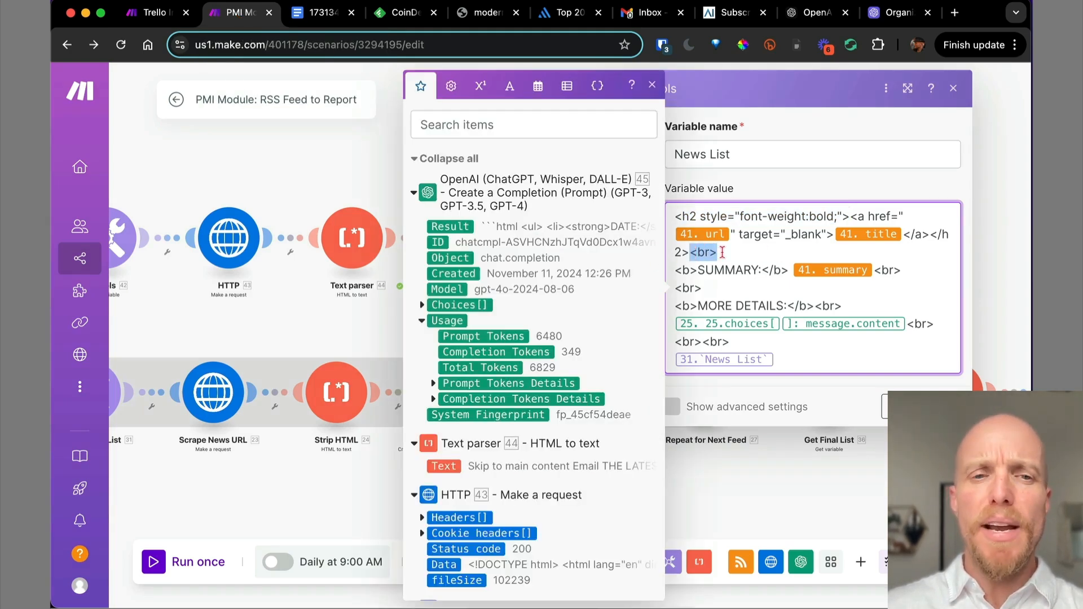
click(310, 13)
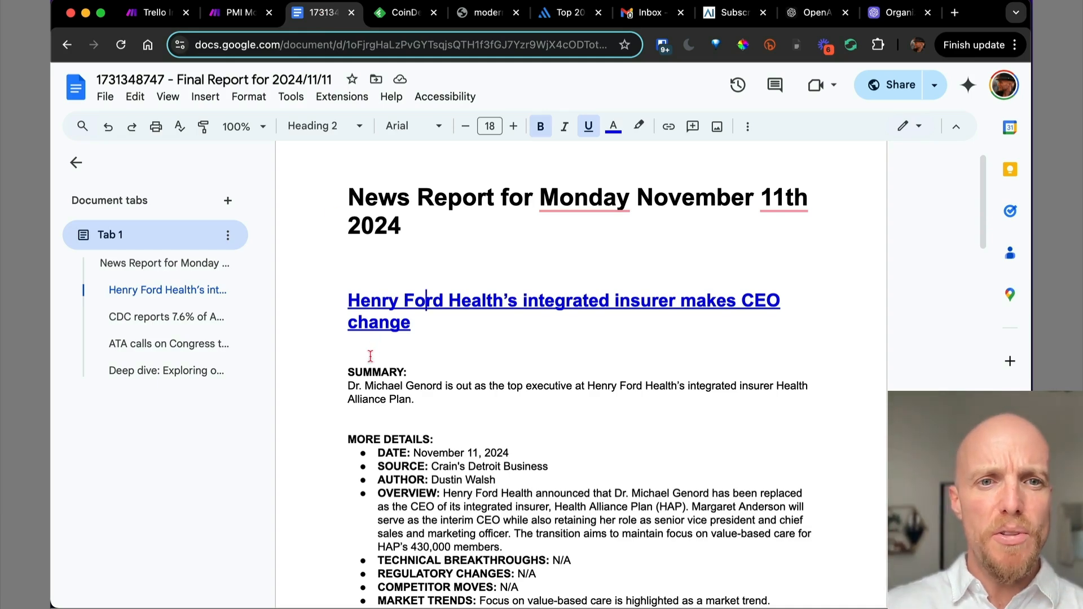
click(229, 12)
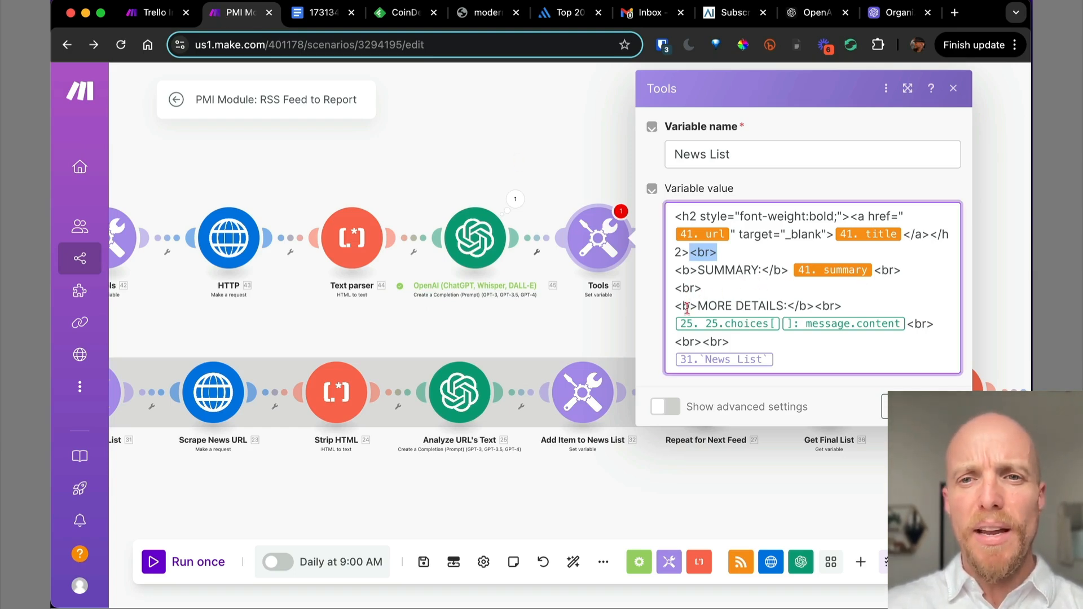
Delete the old 25.choices[]: message.content mapping after MORE DETAILS.
drag(698, 307, 673, 308)
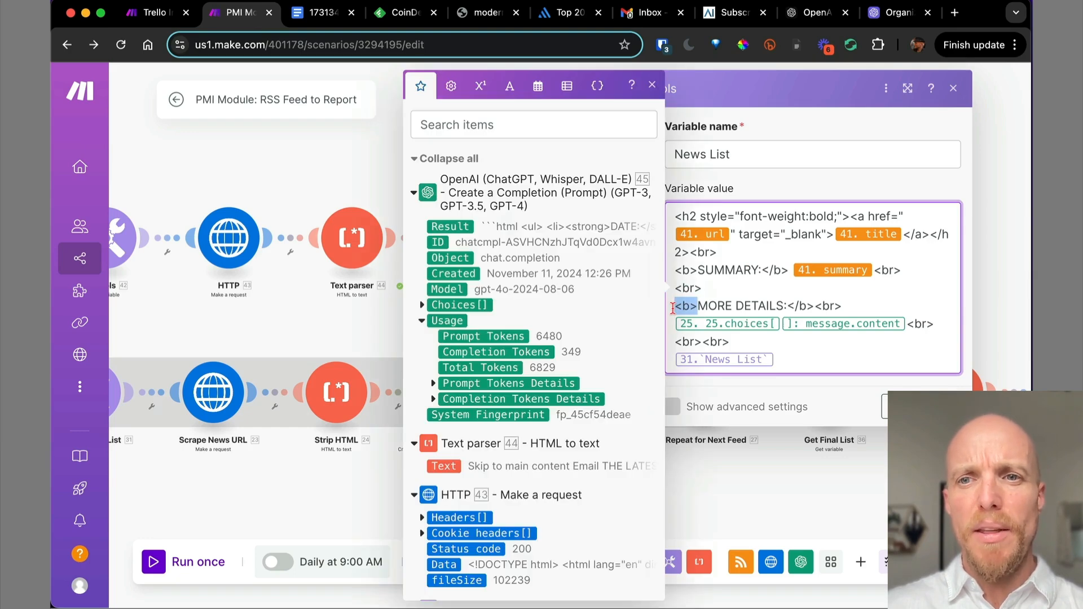
drag(816, 307, 789, 305)
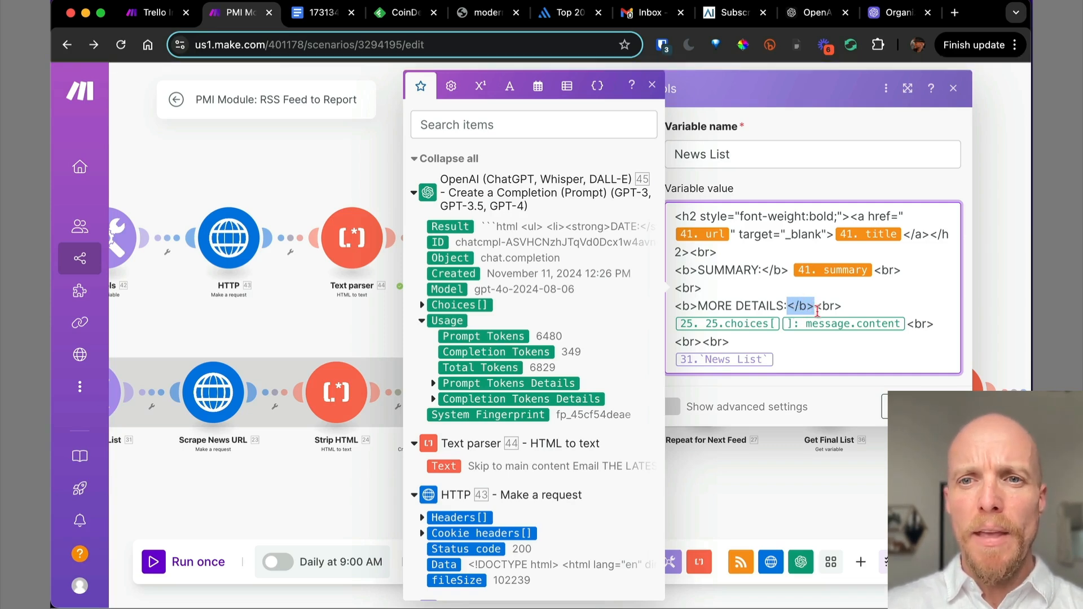
click(906, 323)
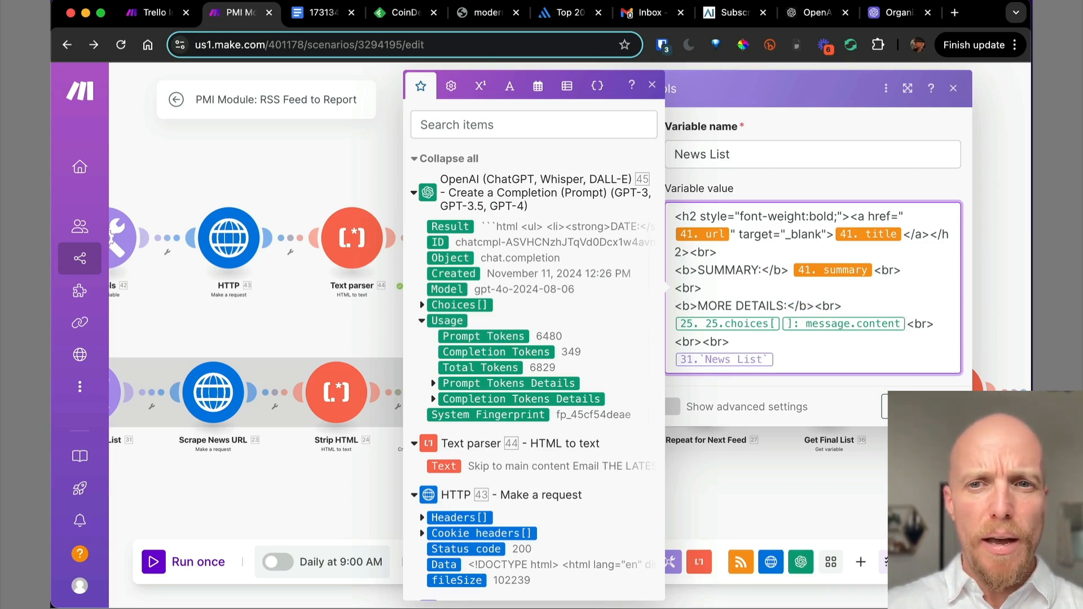
key(BackSpace)
key(BackSpace)
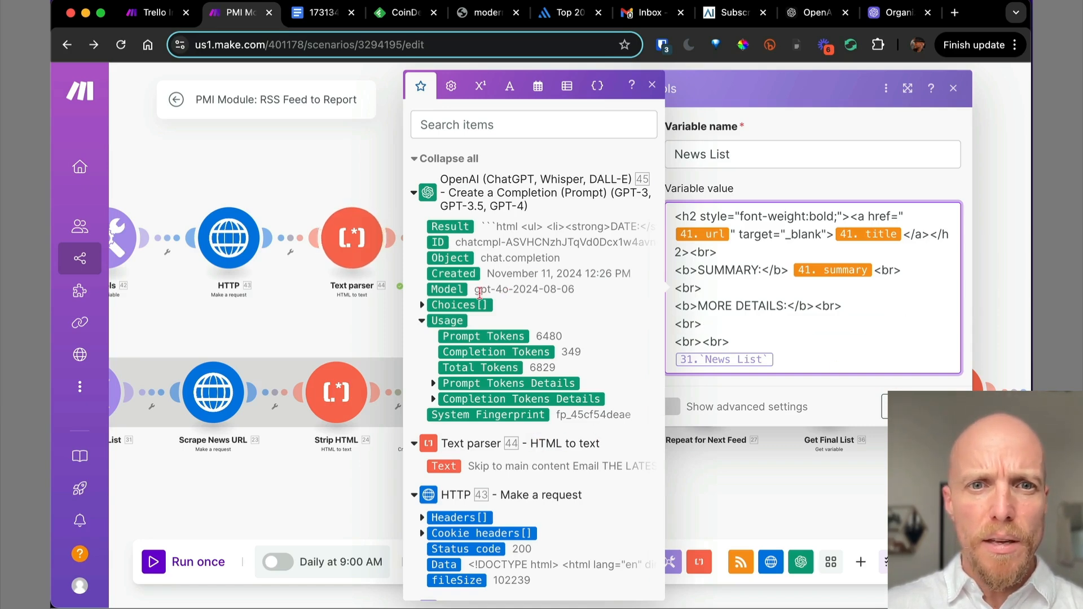
Insert OpenAI module 45's Choices[] Message Content after MORE DETAILS in the News List value.
click(421, 306)
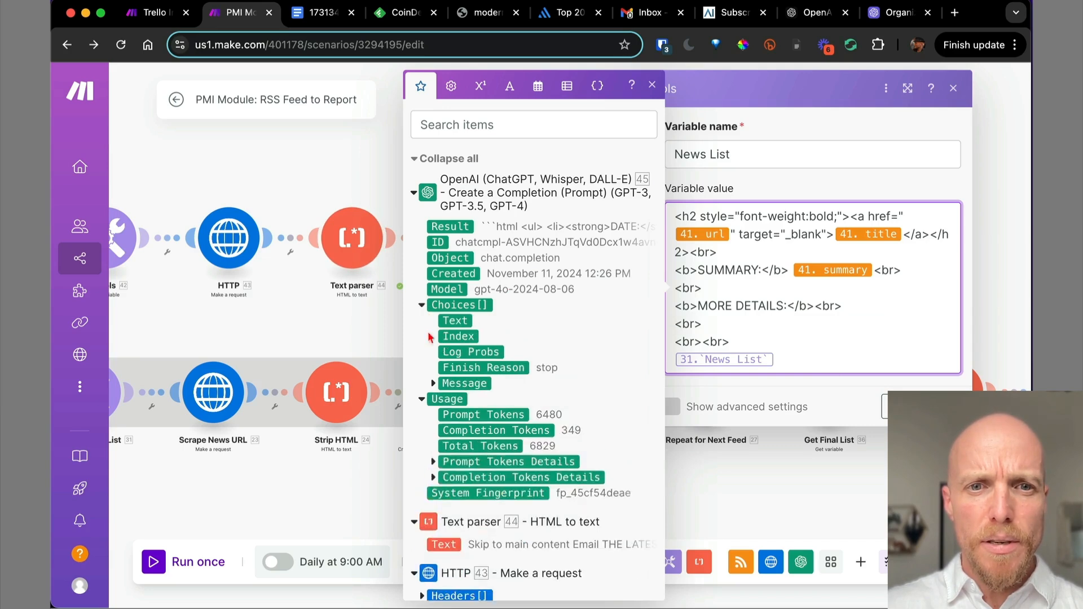
click(433, 384)
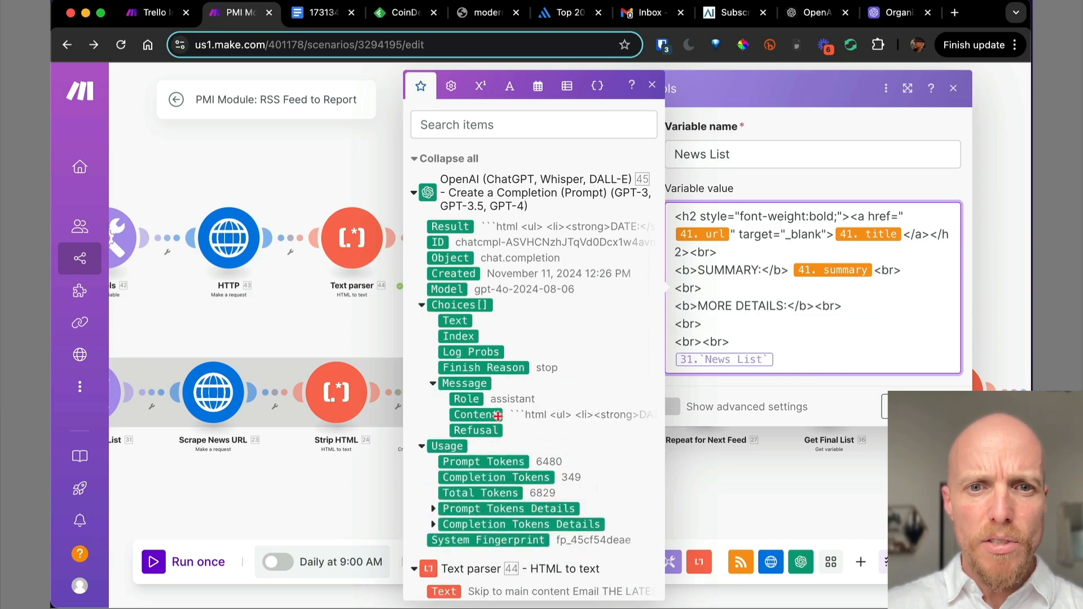
click(477, 418)
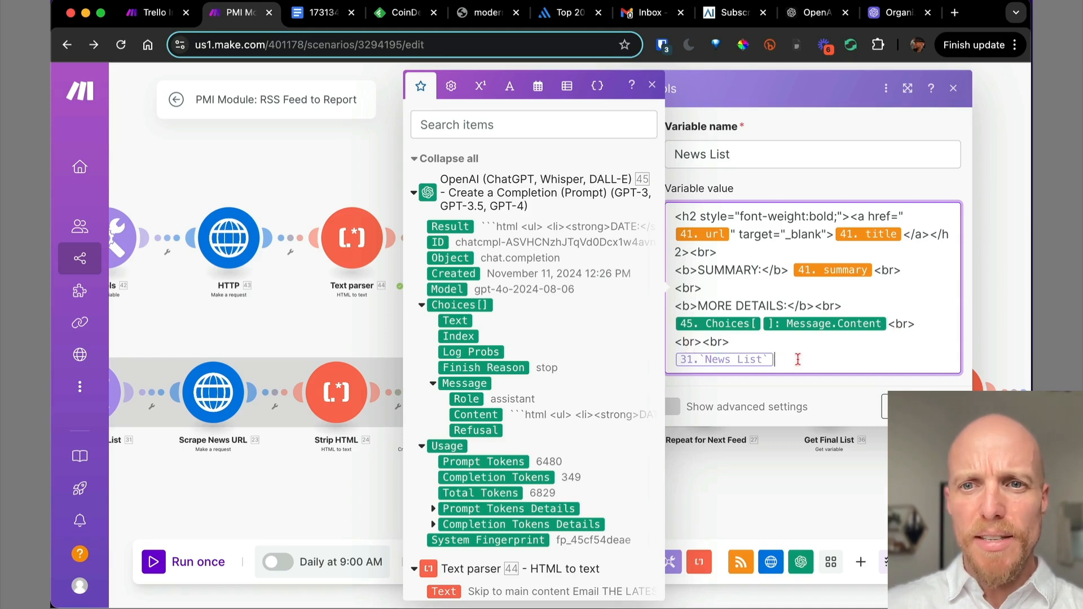
Replace the 31. News List mapping with 42. News List from Get variable and save the step.
key(BackSpace)
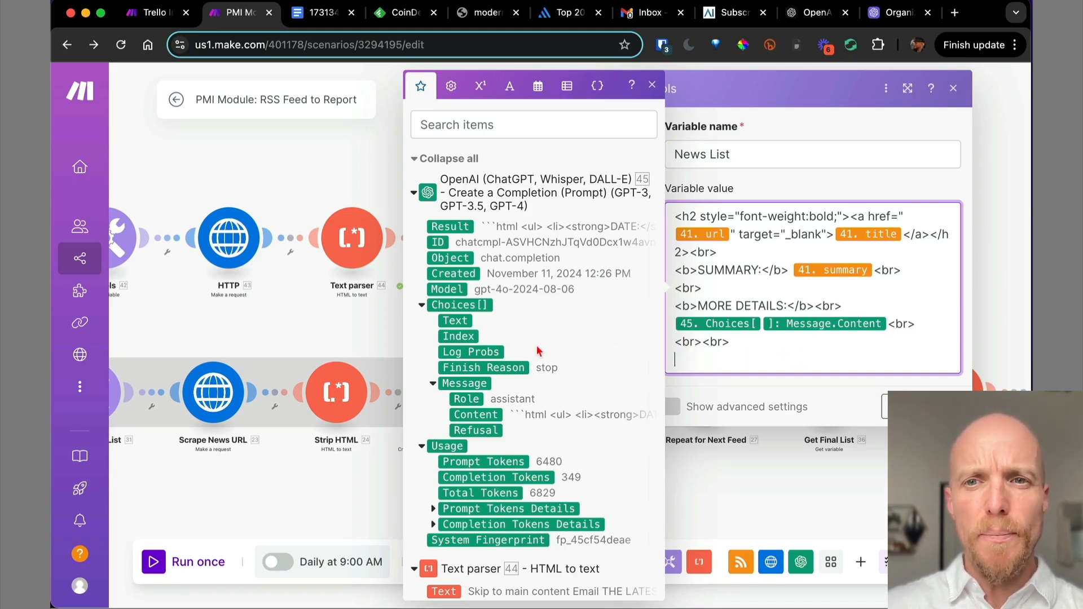
scroll(537, 351, down, 2)
scroll(537, 350, down, 10)
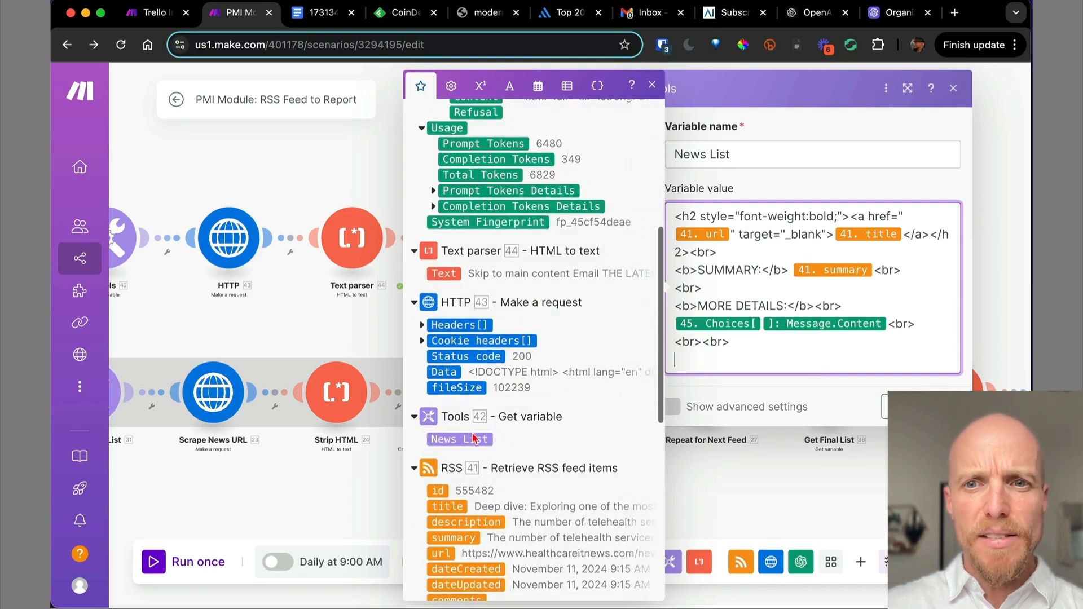
click(470, 438)
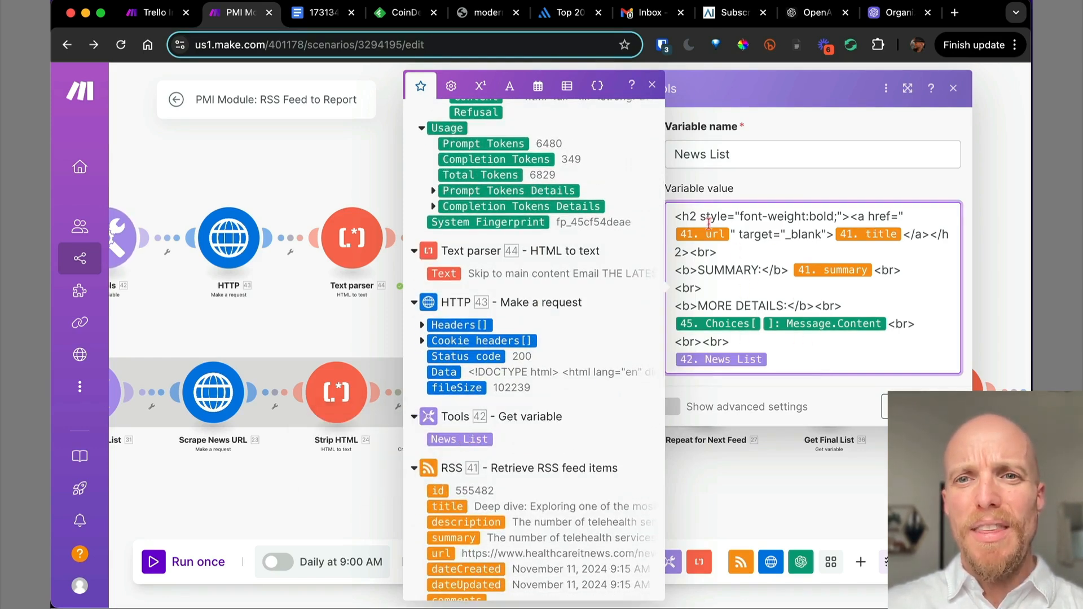
drag(673, 219, 786, 363)
click(786, 363)
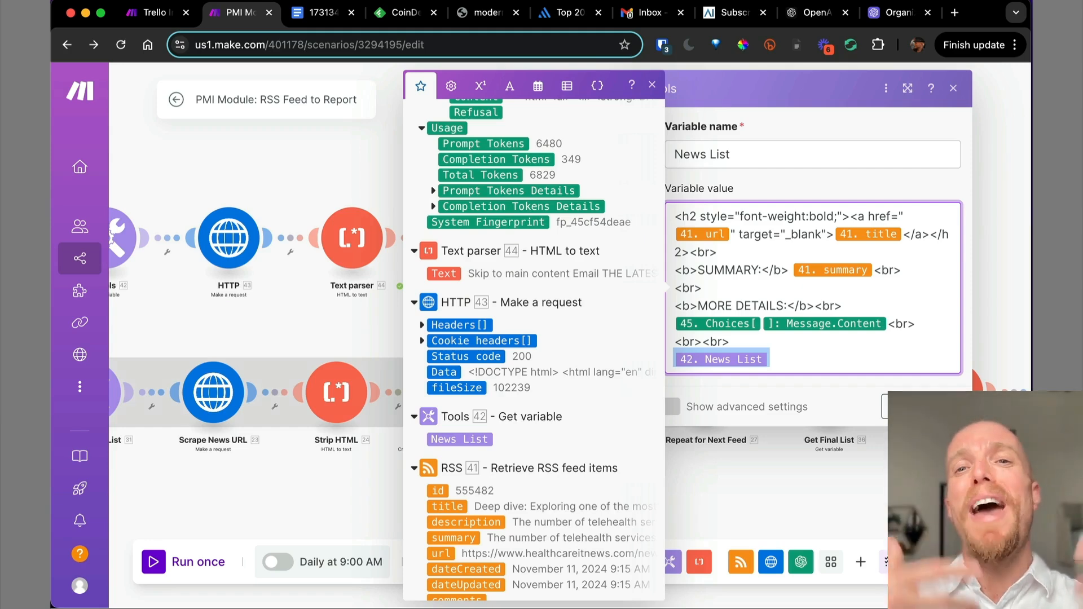
click(945, 407)
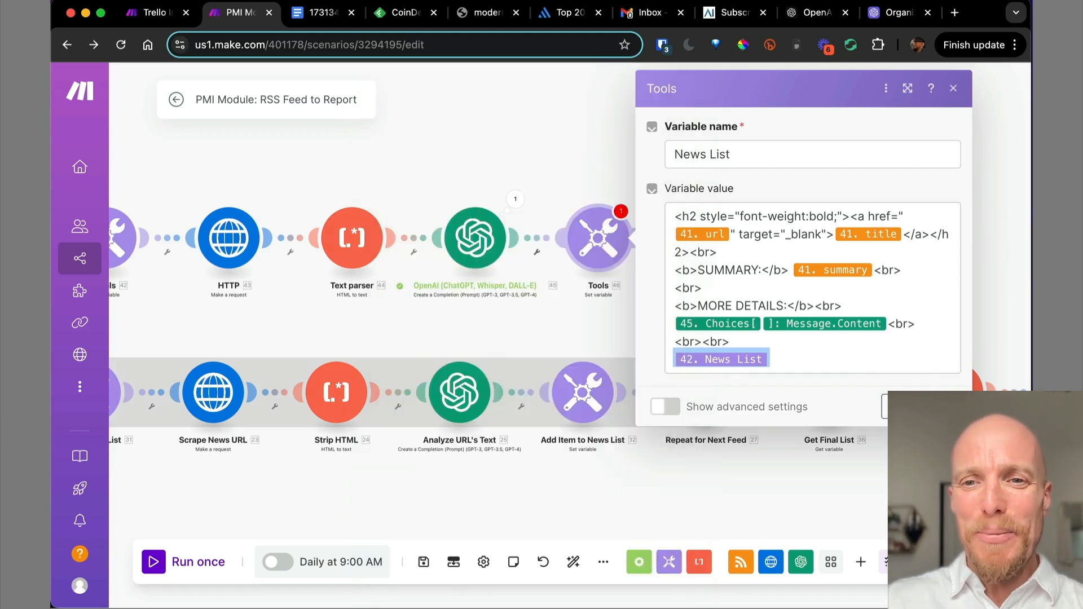
drag(815, 310, 726, 304)
click(642, 401)
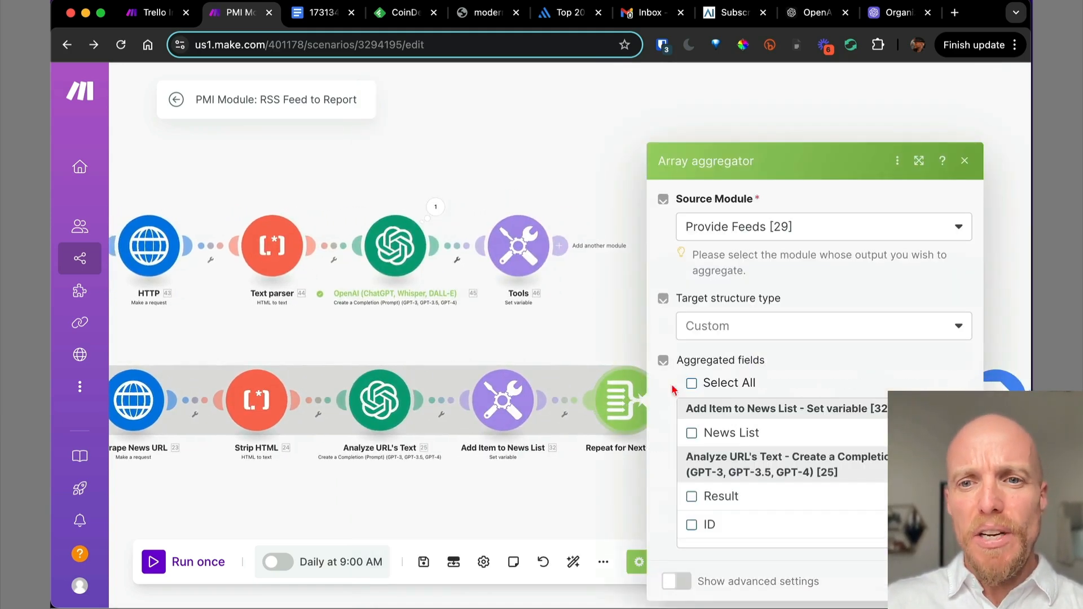
scroll(818, 468, down, 15)
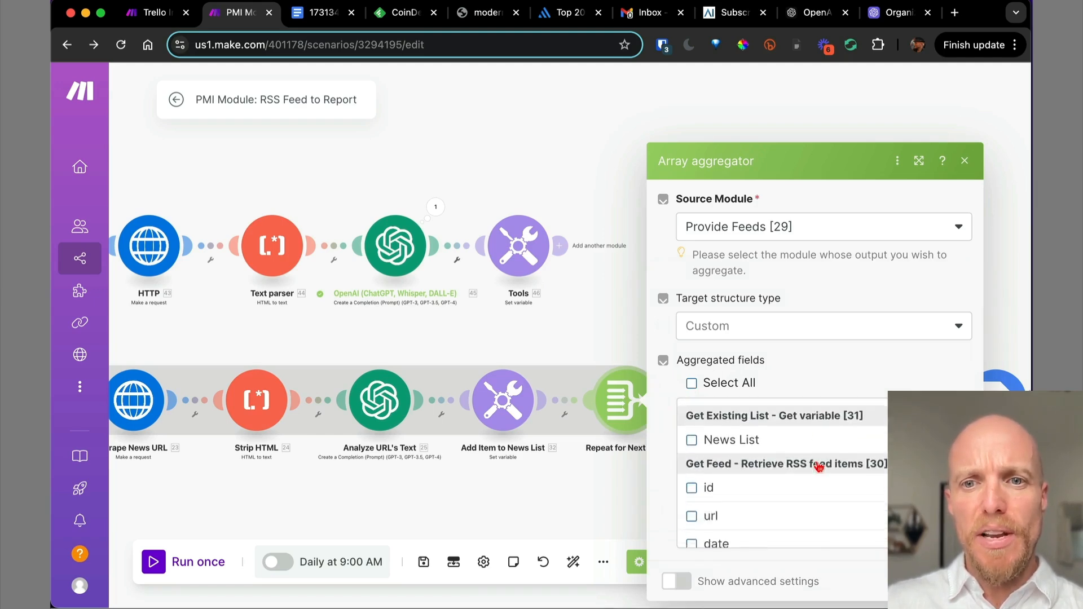
scroll(818, 467, up, 2)
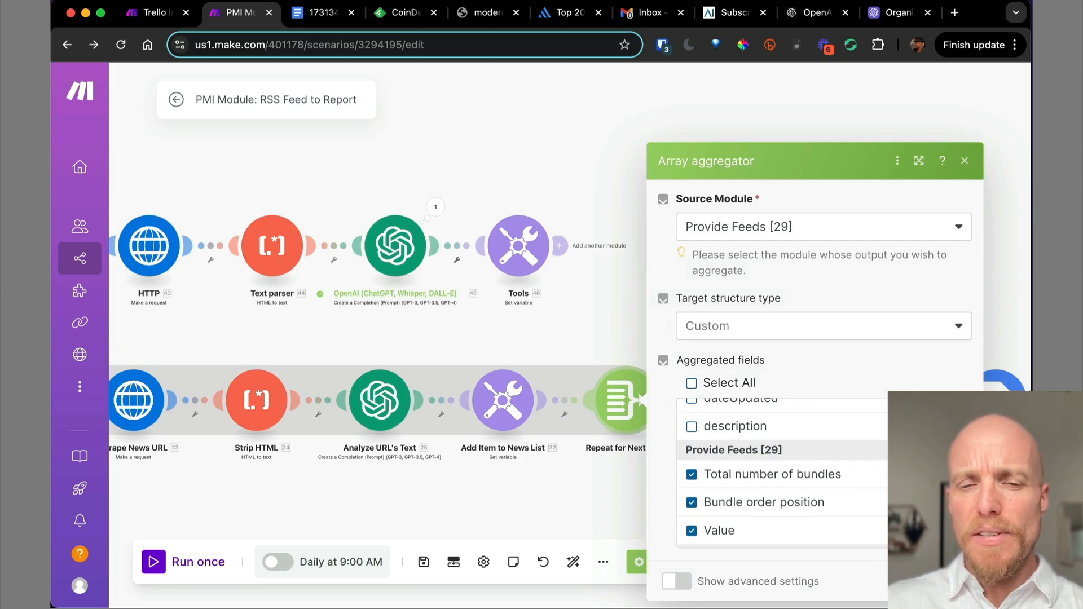
click(913, 582)
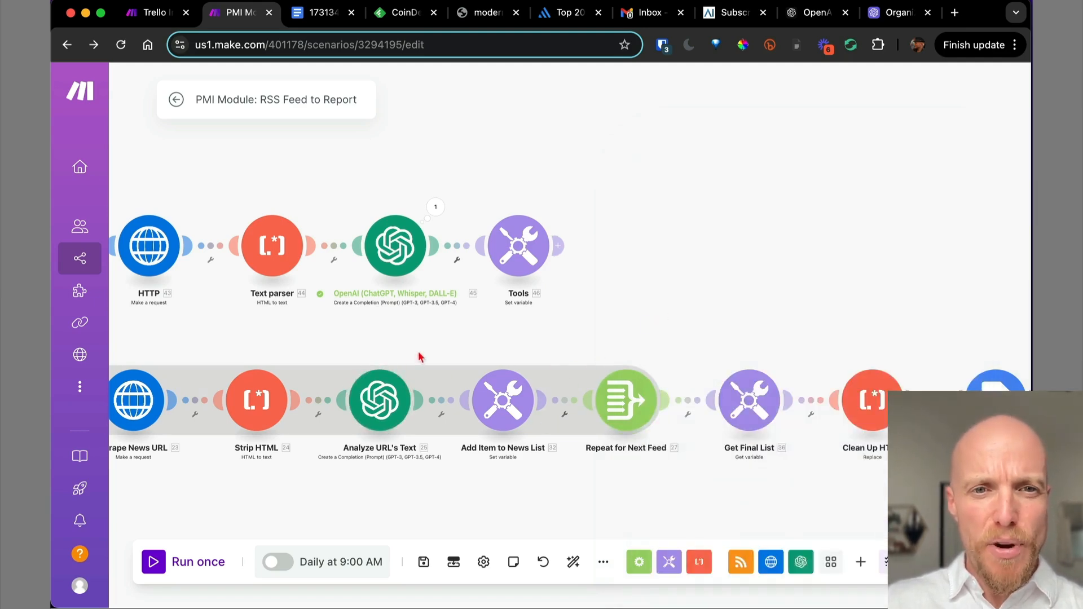
scroll(419, 357, down, 5)
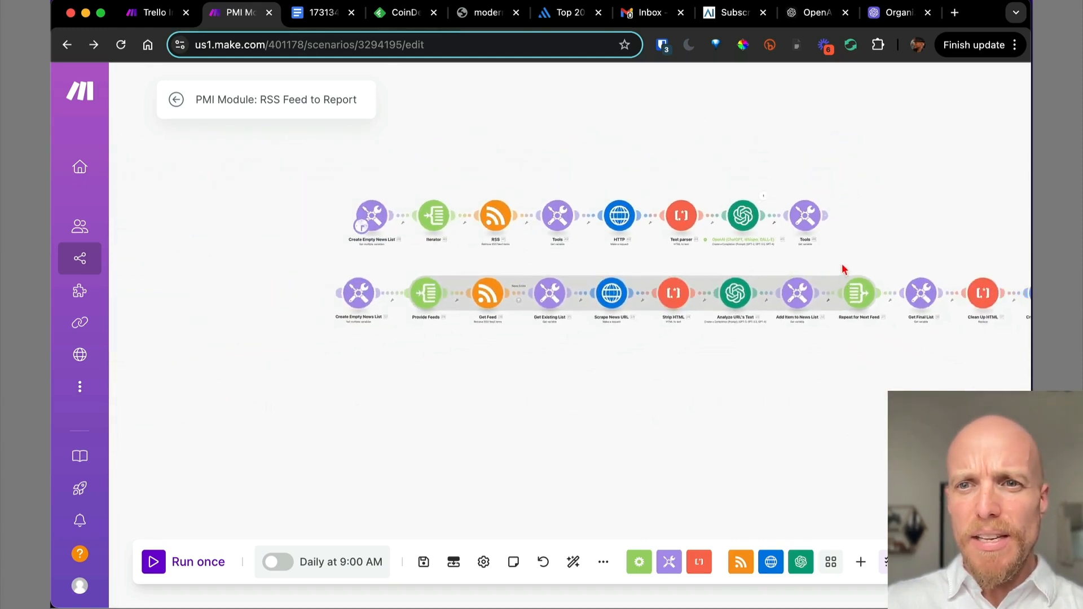
scroll(844, 270, up, 3)
scroll(757, 258, down, 1)
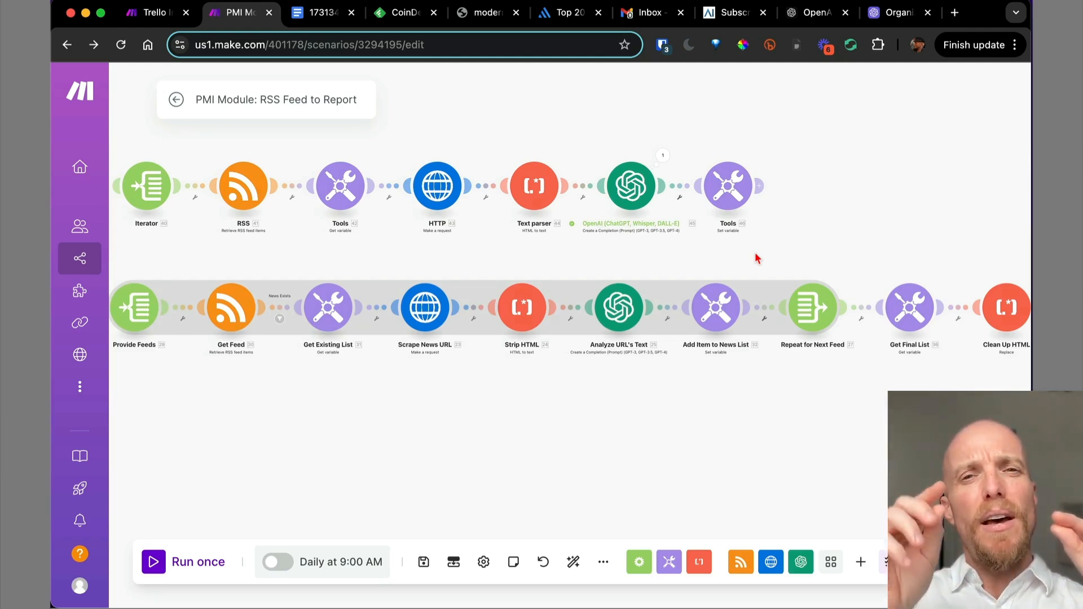
Set the RSS module's maximum returned items to 2.
click(244, 196)
scroll(490, 539, down, 1)
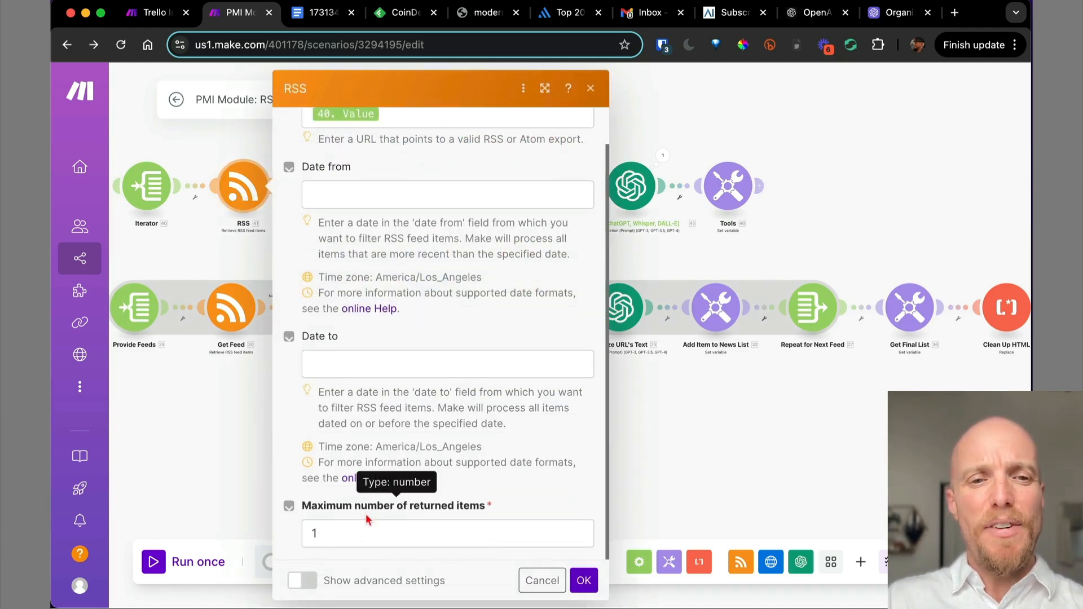
click(367, 533)
key(BackSpace)
text(2)
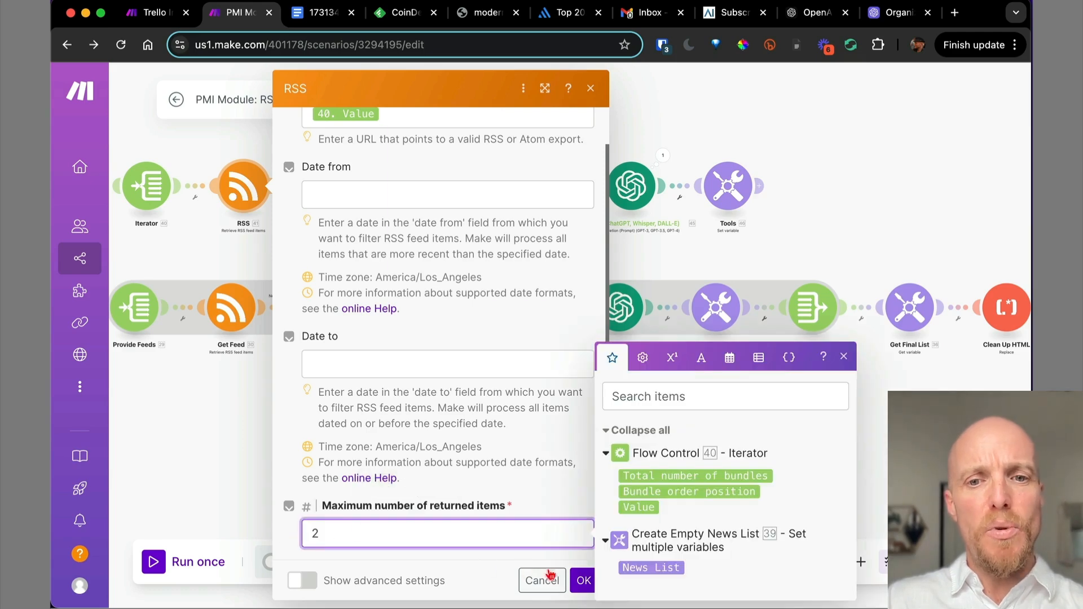
click(583, 581)
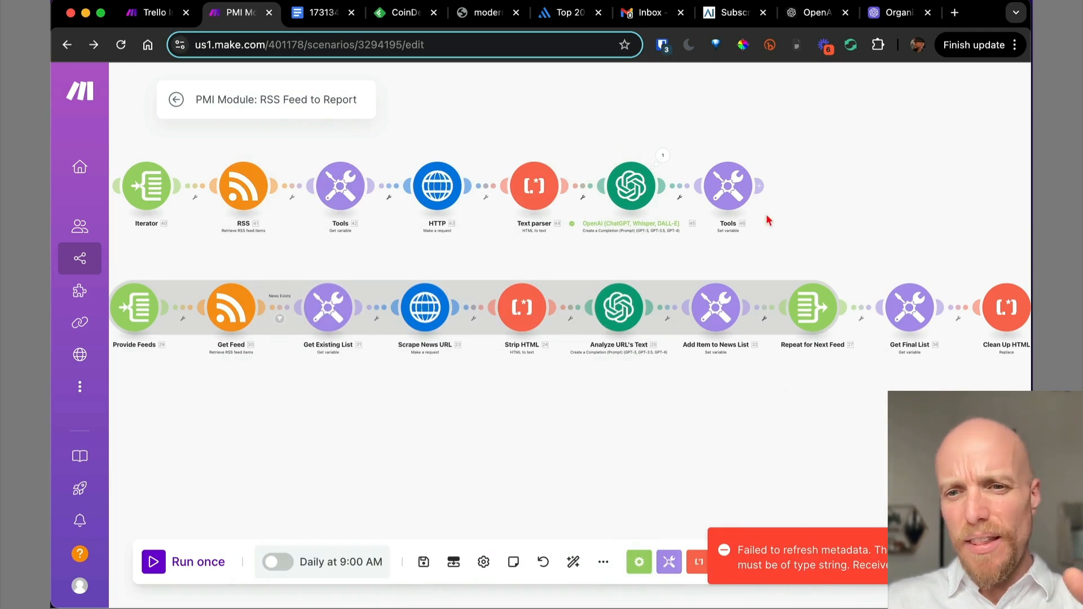
Pan along the top route and add a new module after its final Tools step.
drag(255, 260, 418, 249)
drag(470, 296, 373, 269)
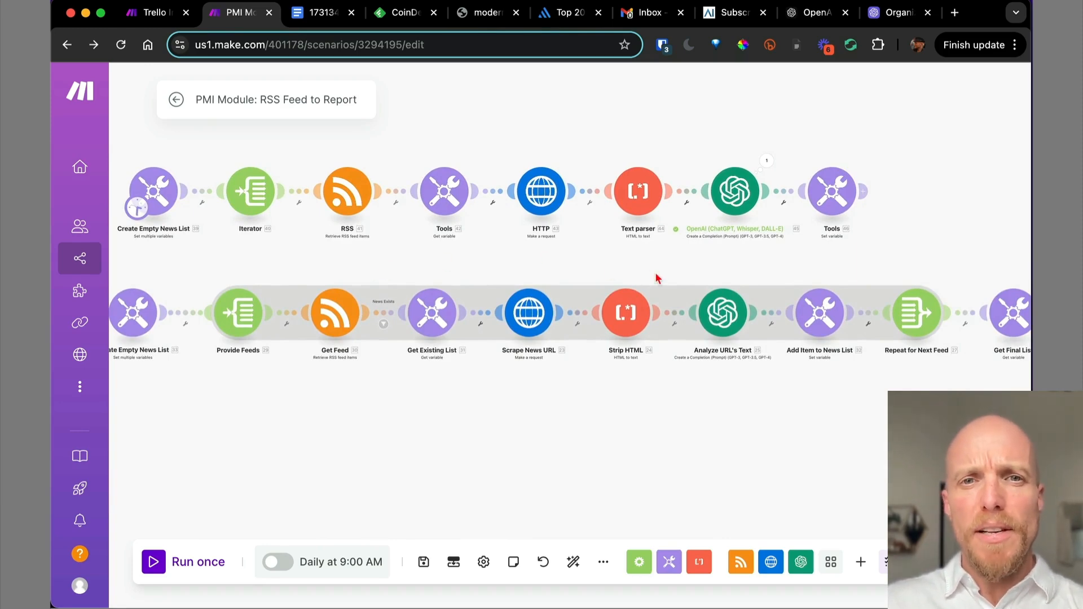
drag(769, 273, 533, 314)
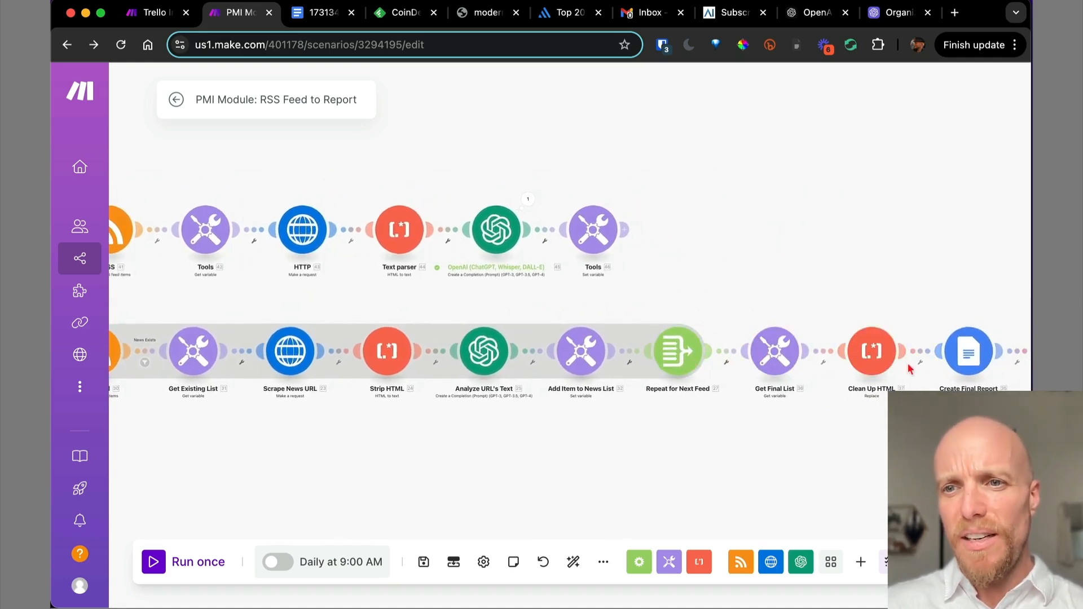
drag(936, 326, 865, 314)
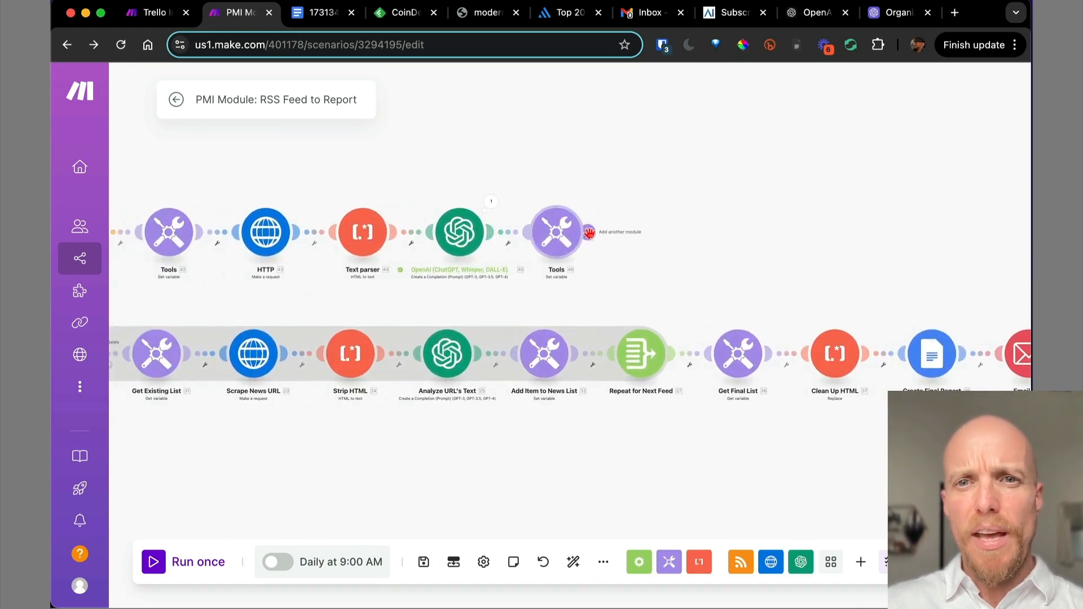
click(591, 234)
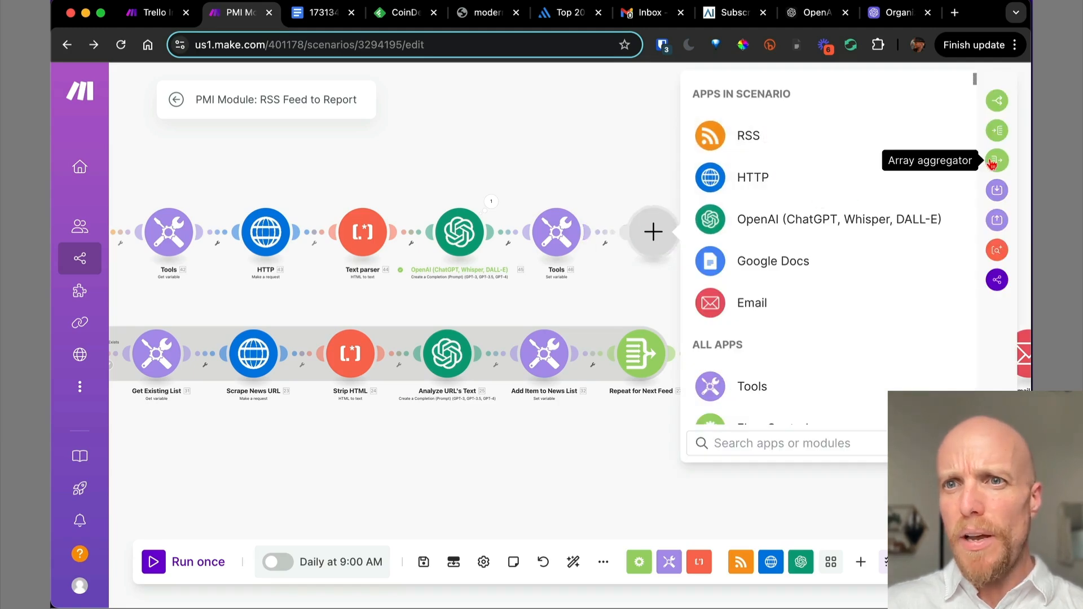
Add an Array aggregator after the Tools step with Iterator [40] as its source module.
click(995, 163)
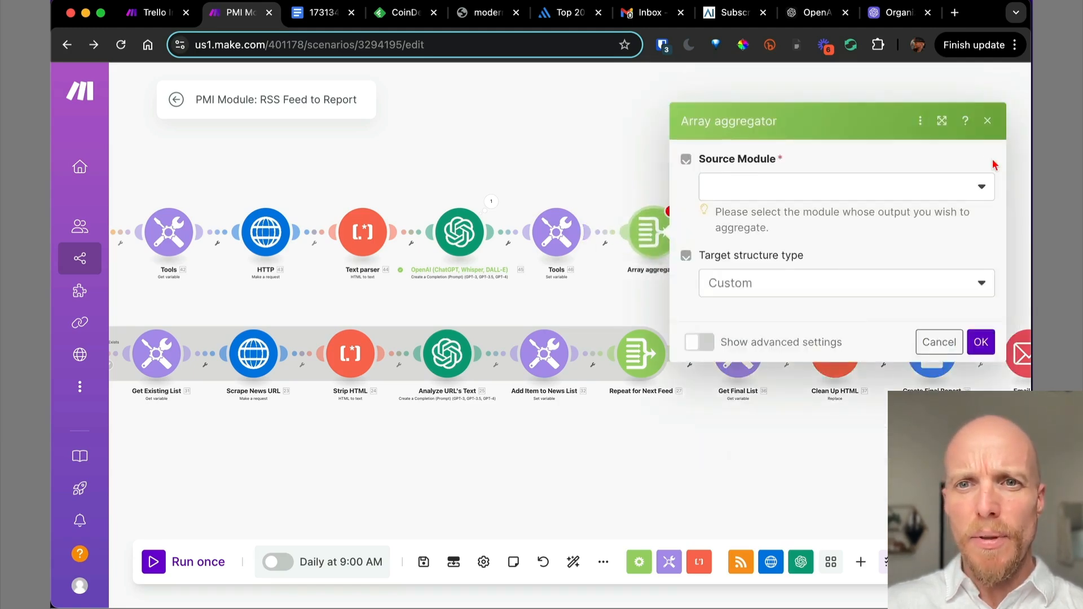
drag(410, 311, 759, 307)
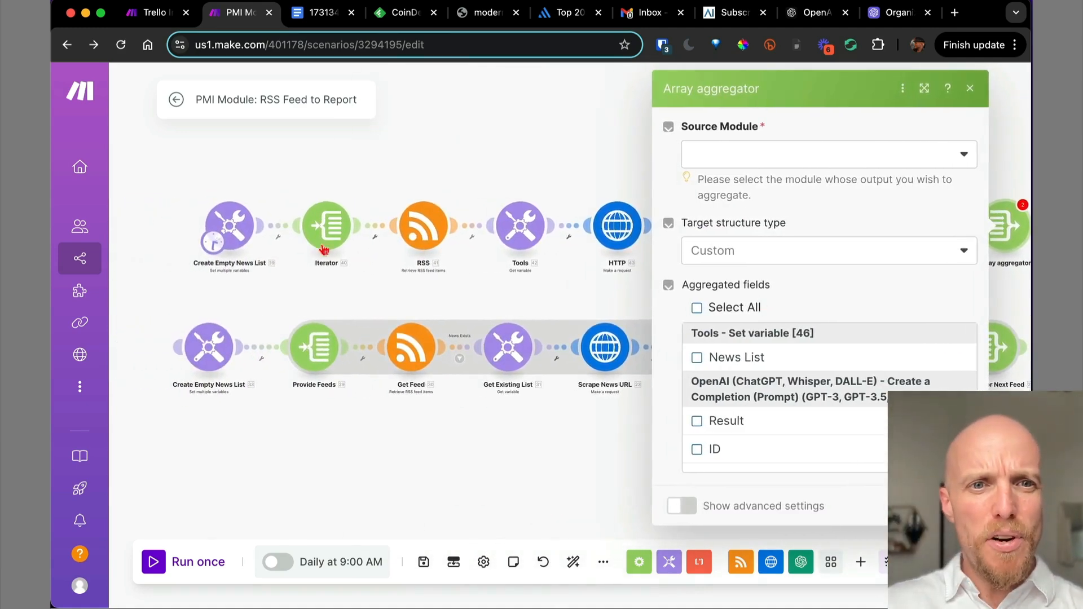
click(773, 163)
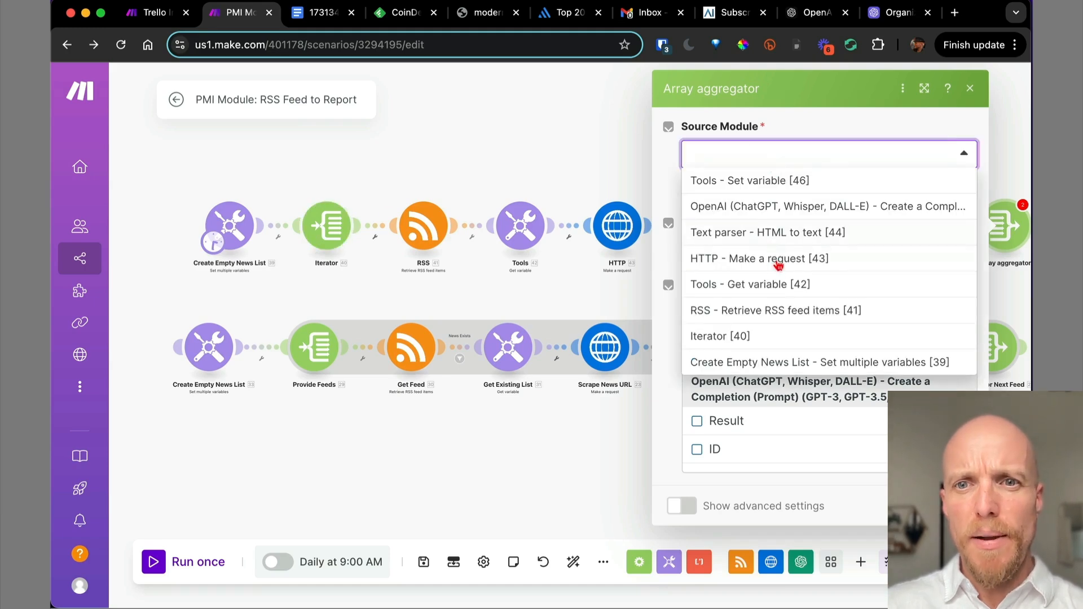
click(782, 339)
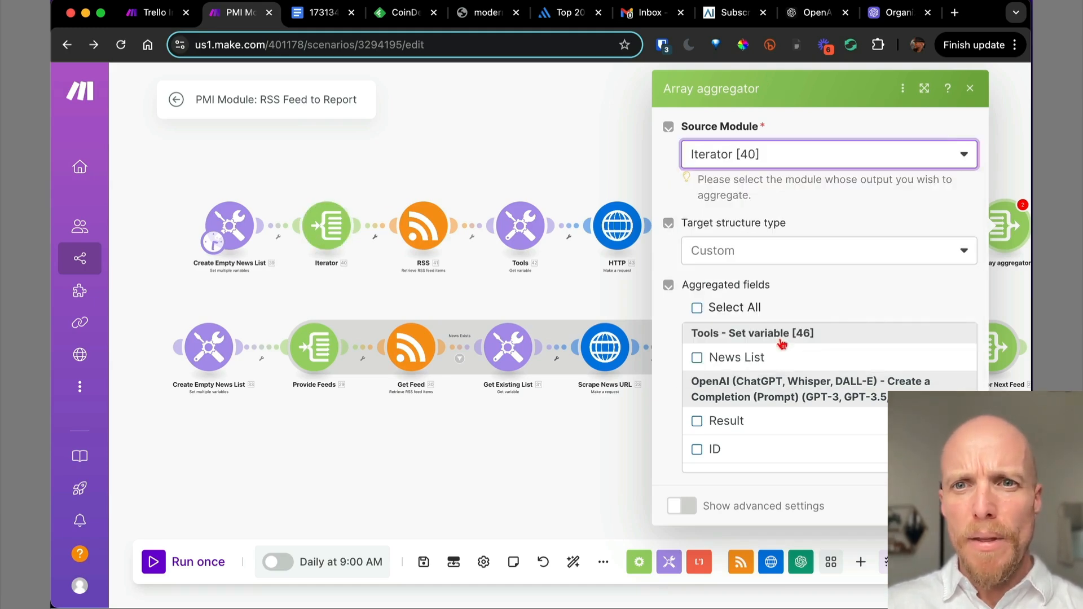
Aggregate Total number of bundles, Bundle order position and Value, and confirm the aggregator.
scroll(795, 399, down, 10)
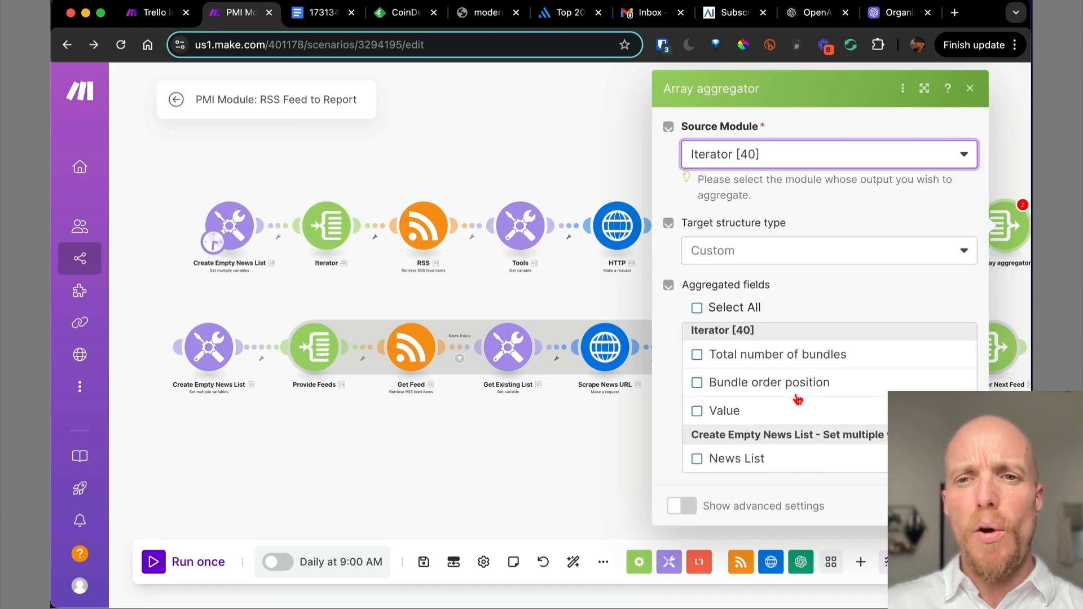
scroll(798, 400, up, 4)
scroll(797, 399, down, 4)
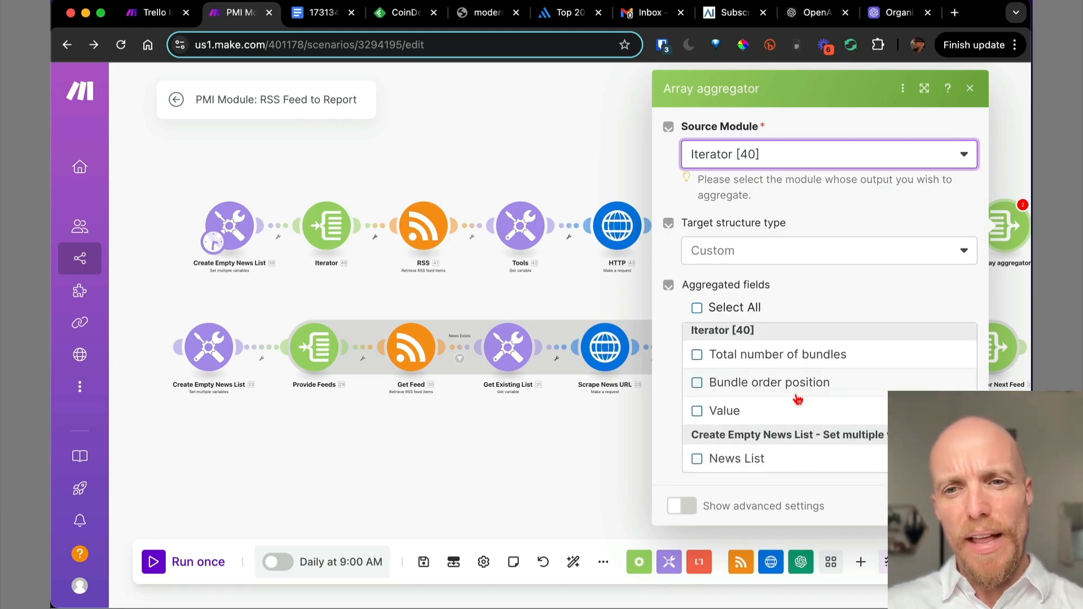
scroll(797, 400, up, 10)
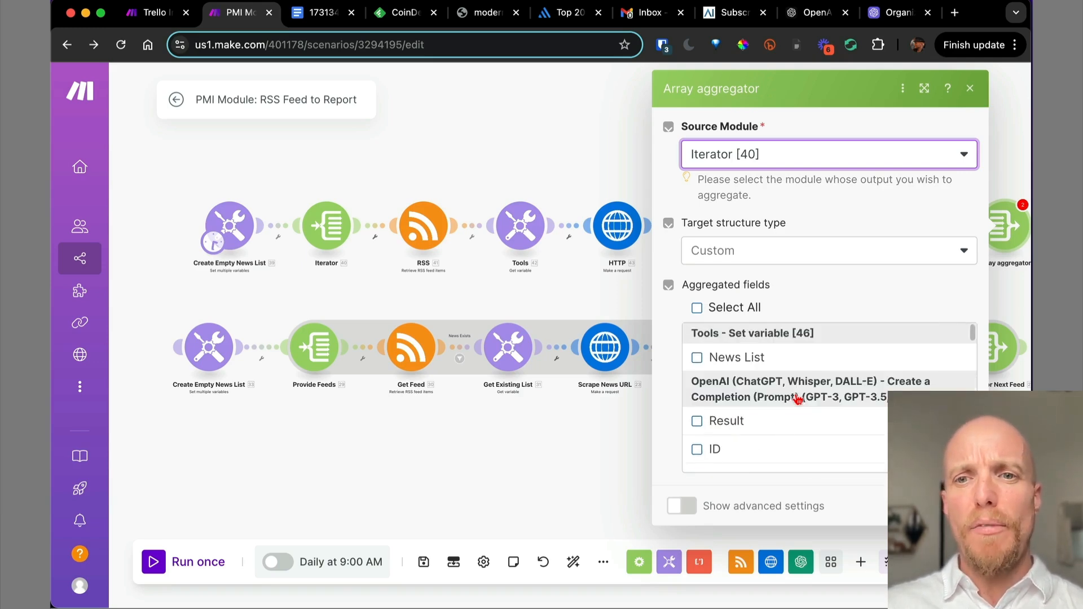
scroll(798, 400, down, 8)
scroll(822, 406, down, 5)
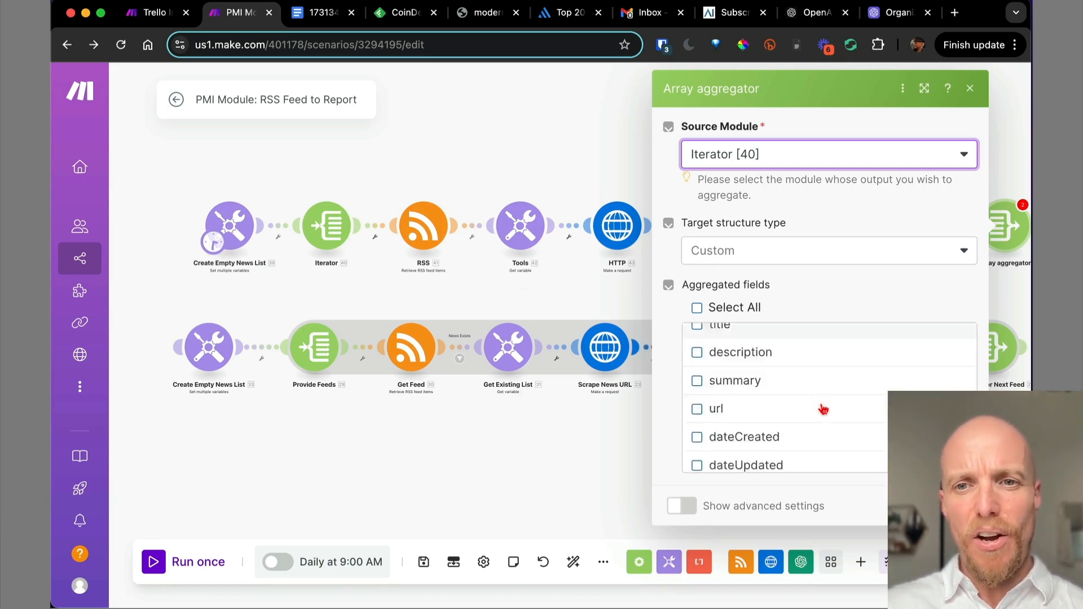
scroll(819, 411, up, 1)
click(743, 386)
click(699, 410)
click(698, 438)
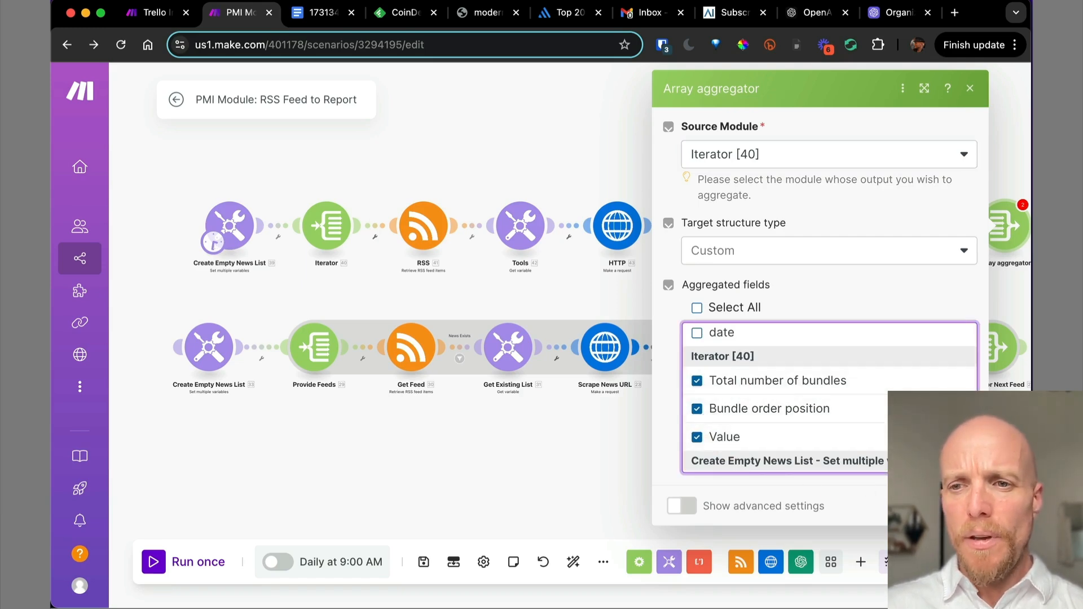
click(957, 506)
Recheck the Array aggregator settings and read its warning message.
drag(887, 288, 685, 292)
click(801, 235)
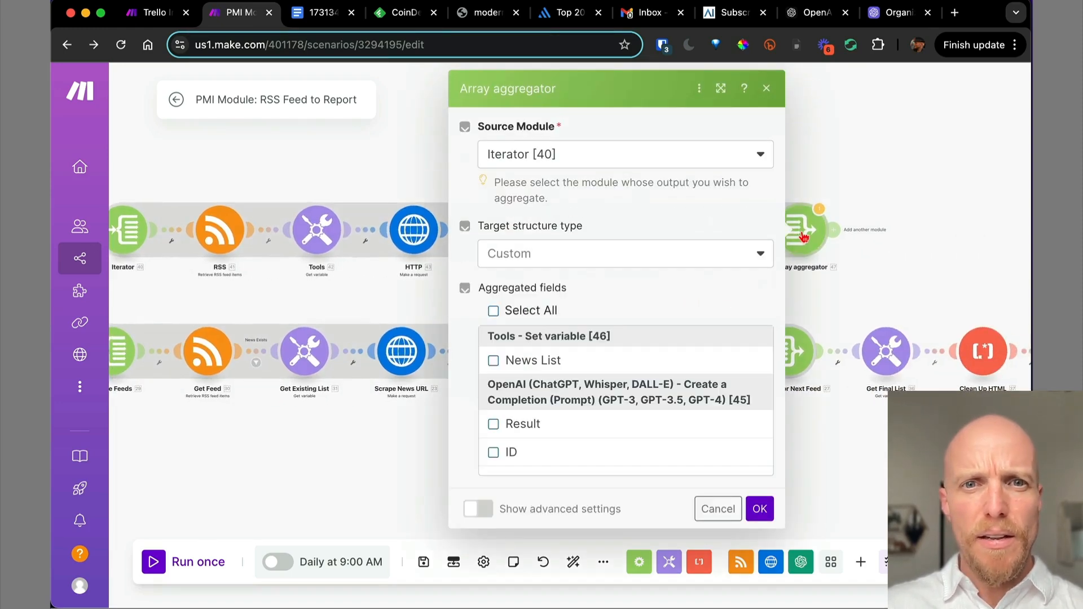
click(759, 511)
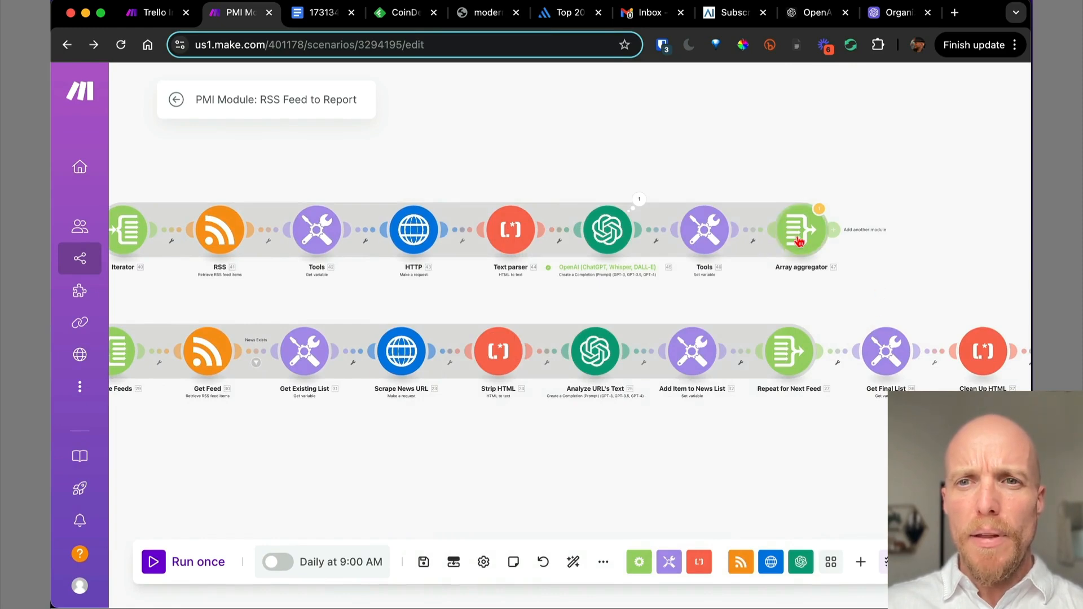
click(799, 241)
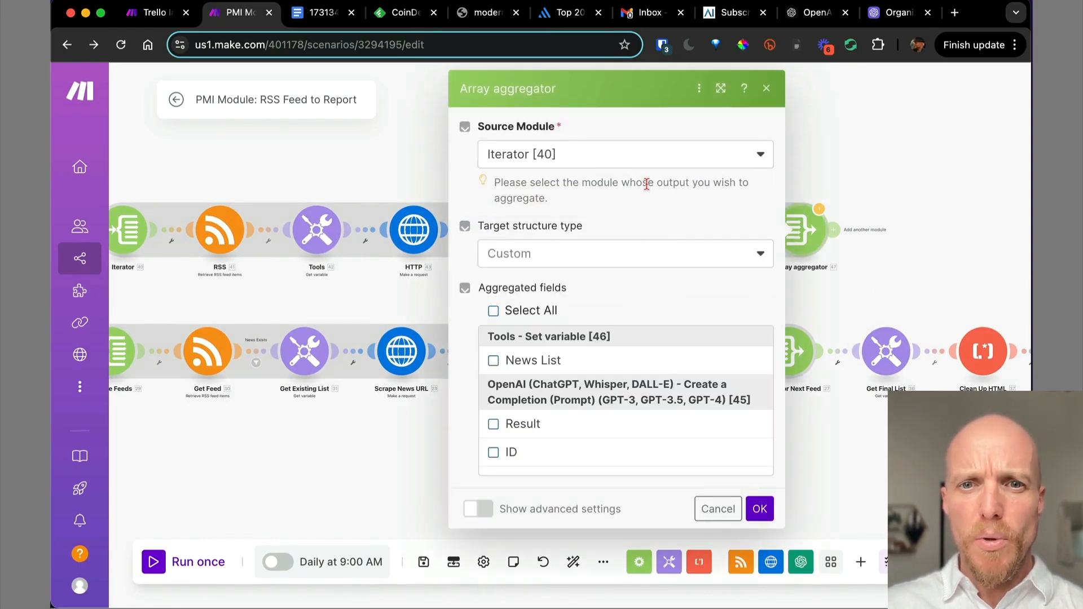
click(759, 509)
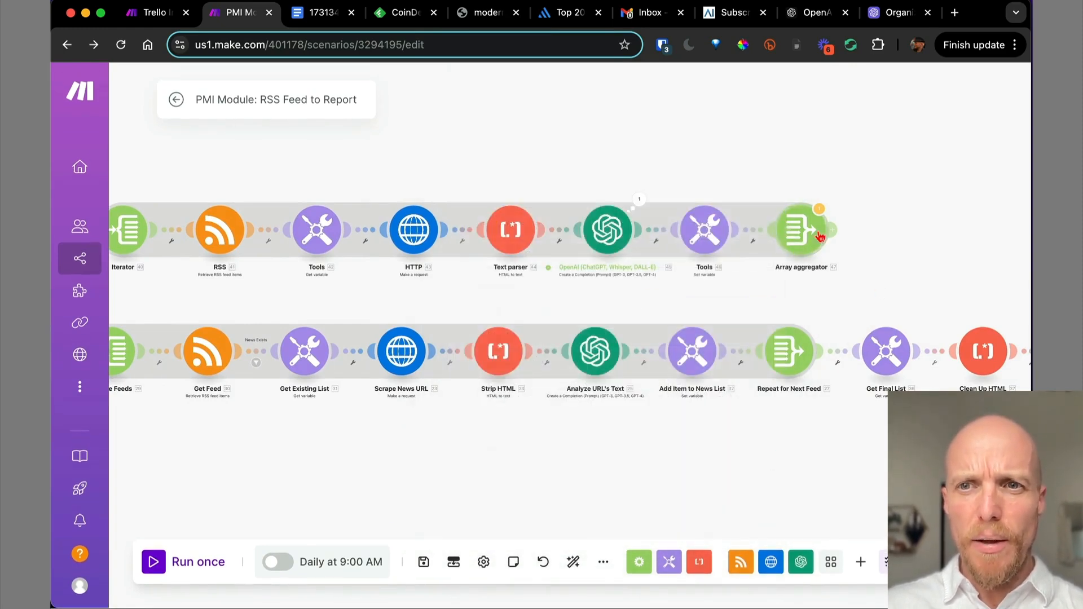
click(820, 210)
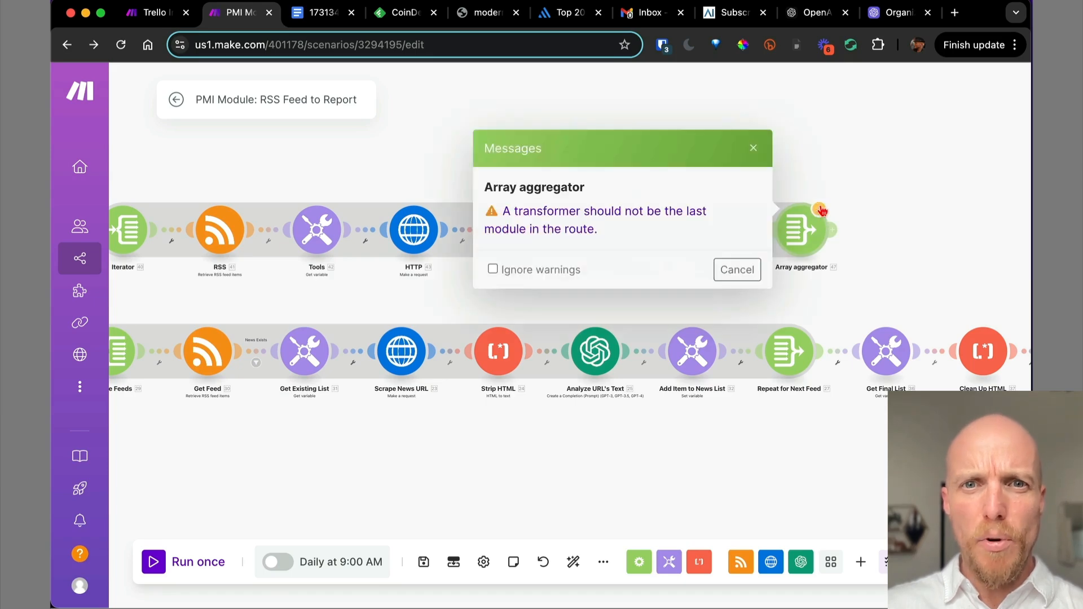
click(753, 147)
Check which variable Get Final List reads, then add a module after the Array aggregator.
scroll(507, 222, right, 10)
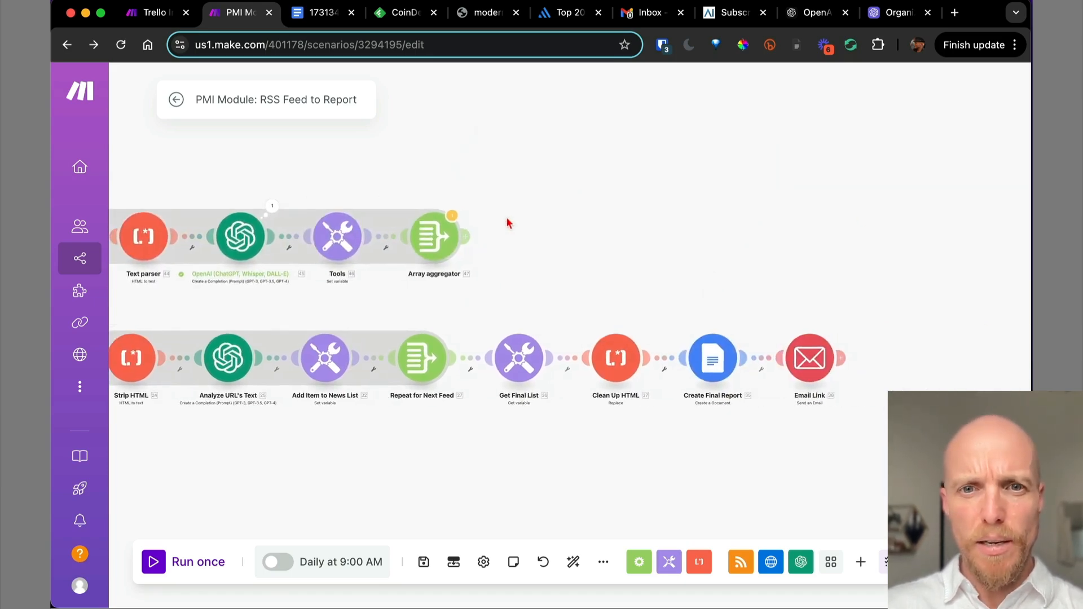
click(519, 358)
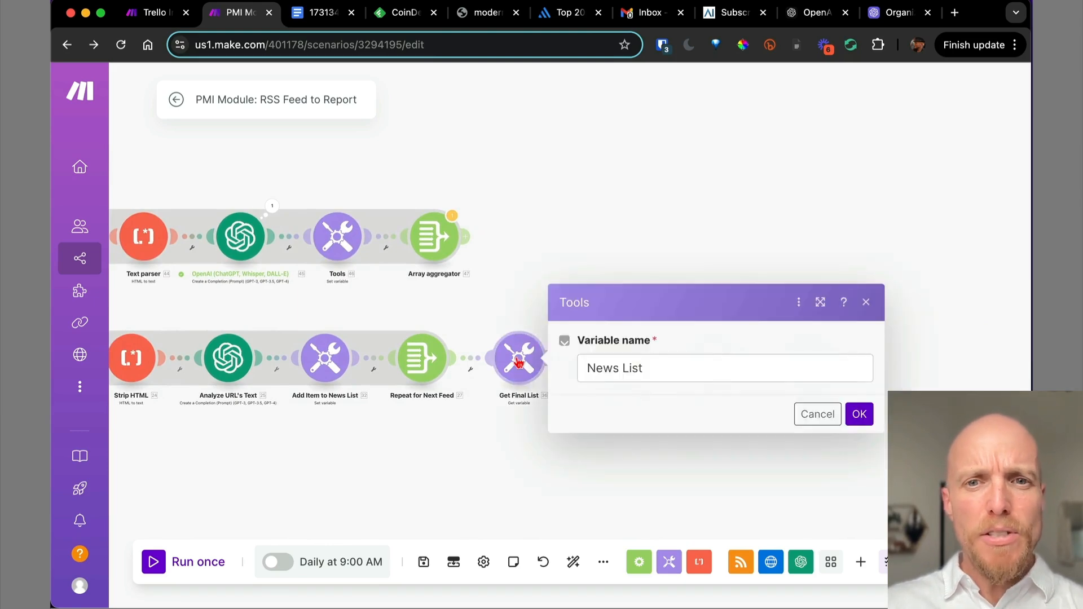
click(817, 414)
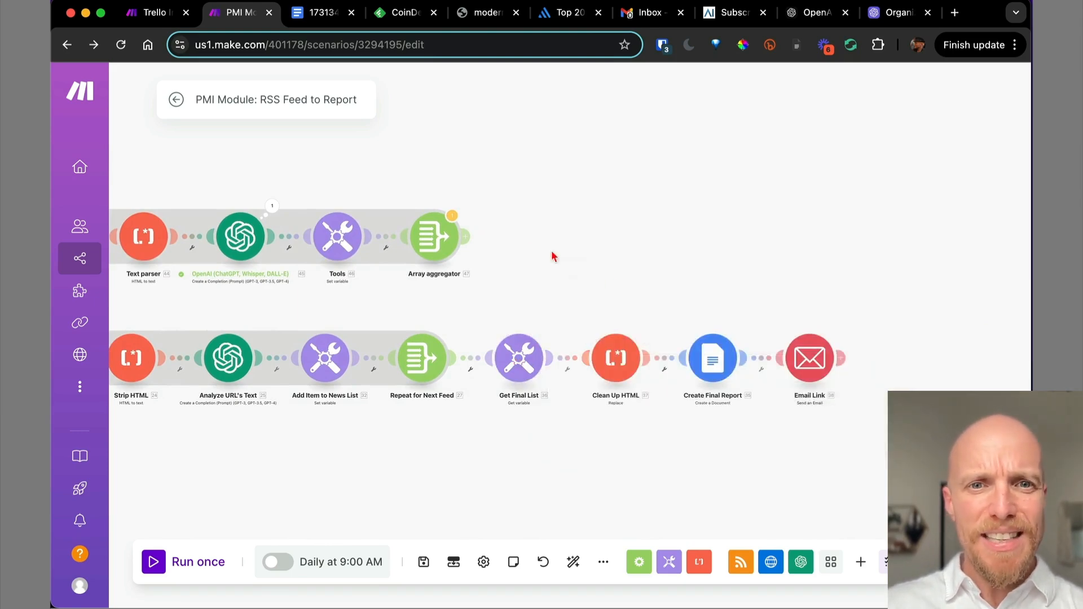
click(466, 235)
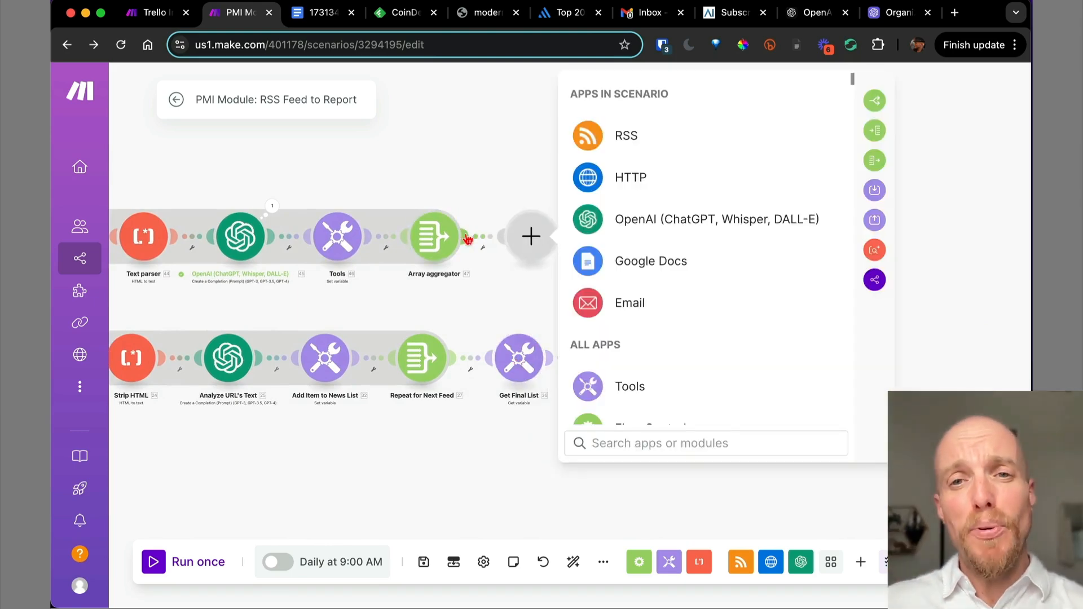
Add a Tools Get variable step that reads the News List variable.
text(get)
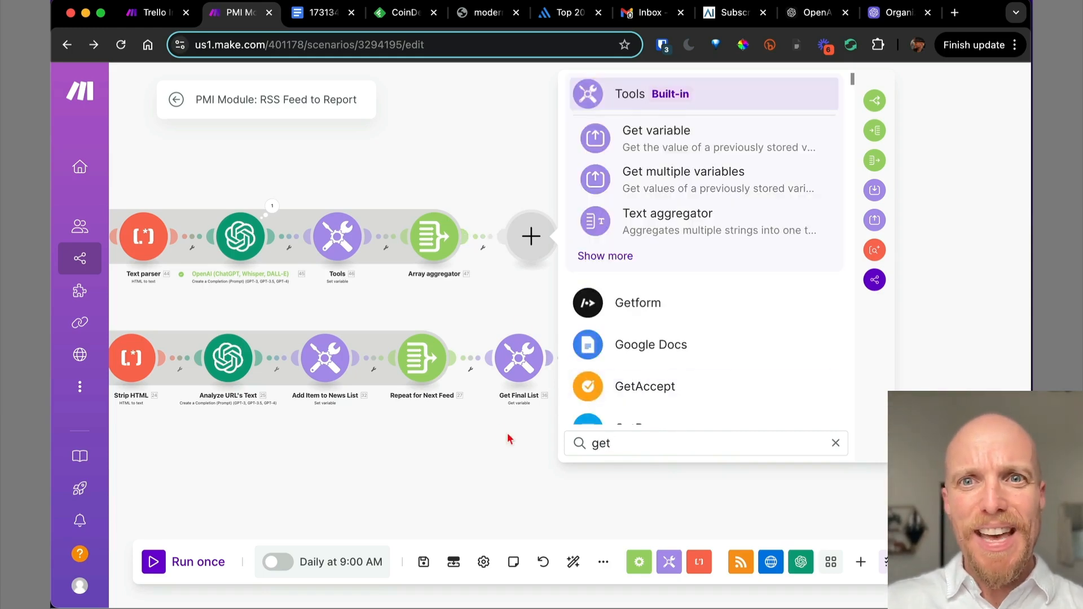
click(707, 133)
click(613, 246)
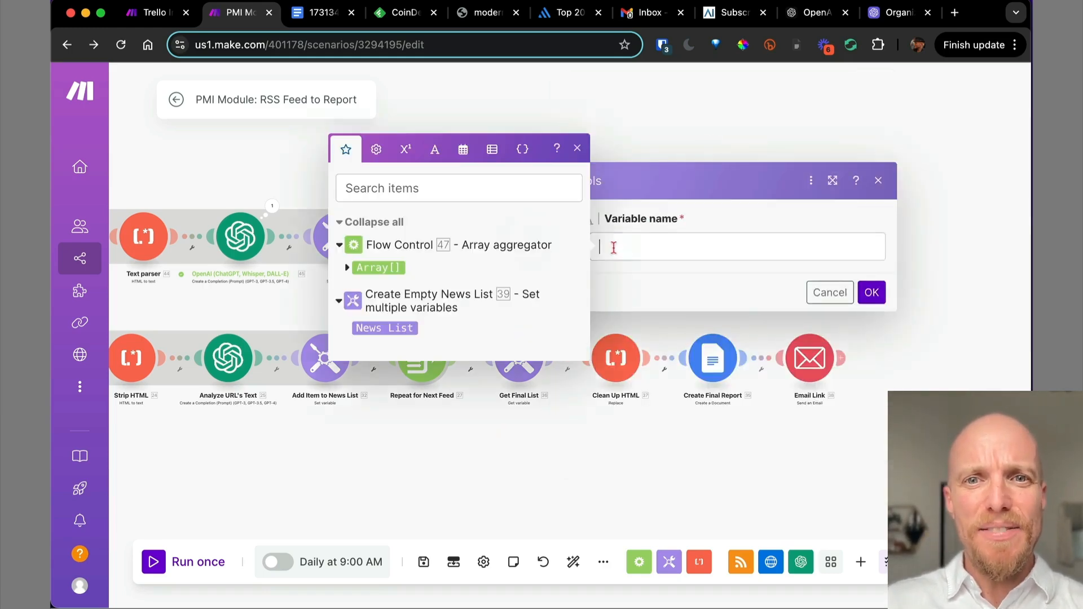
text(News List)
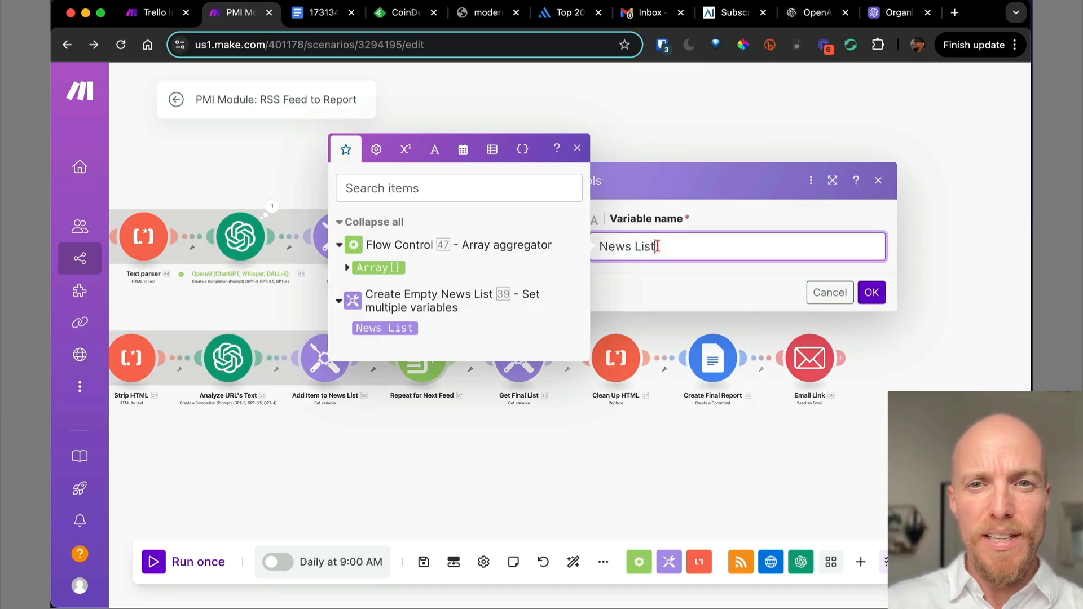
click(872, 293)
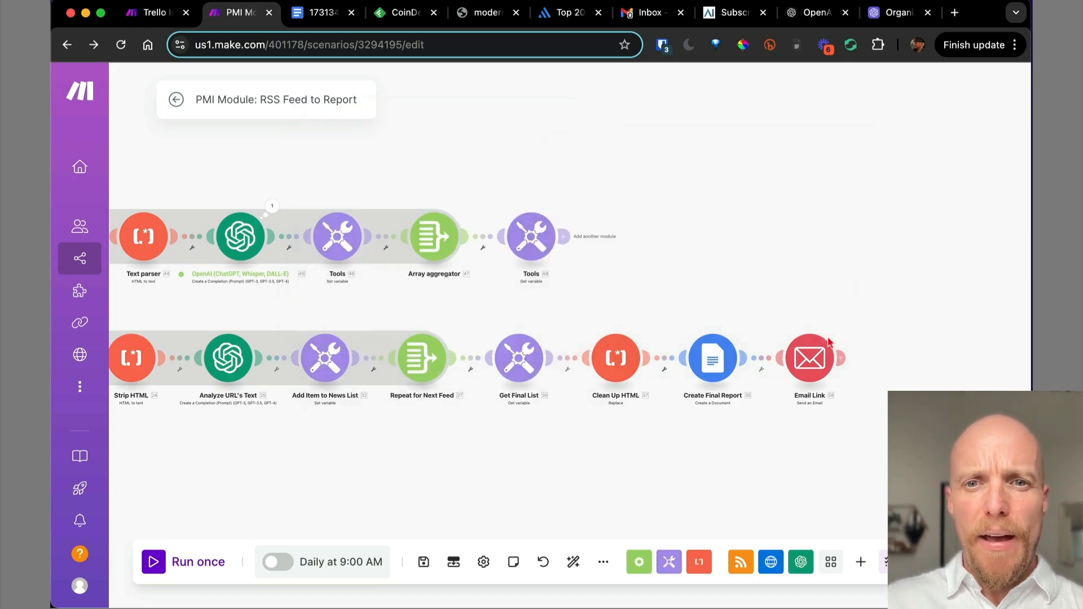
Inspect the ```html part of the Clean Up HTML module's search pattern.
click(617, 359)
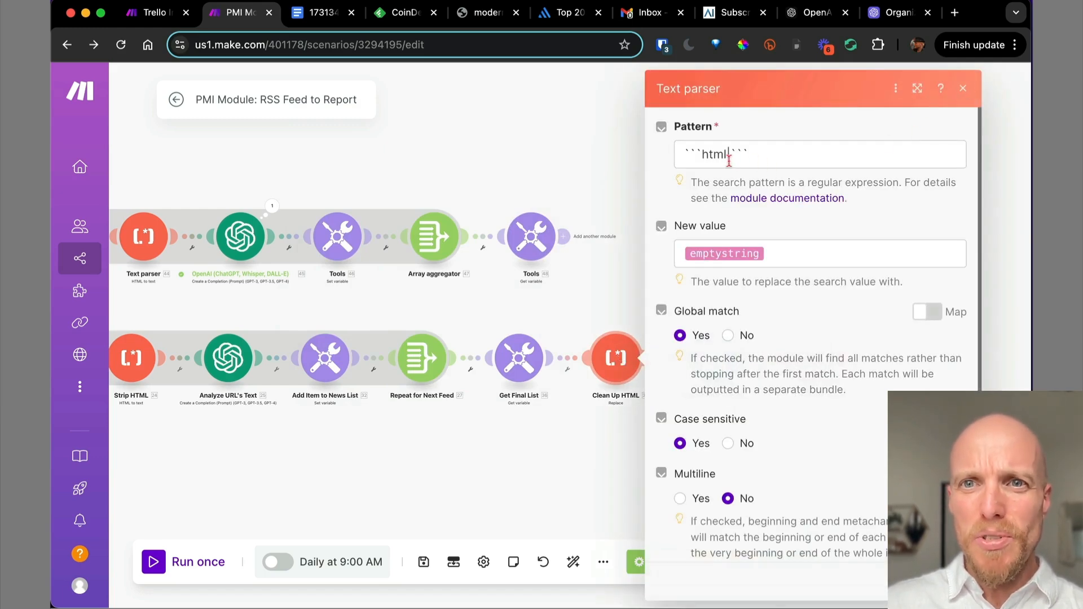
drag(727, 154, 680, 154)
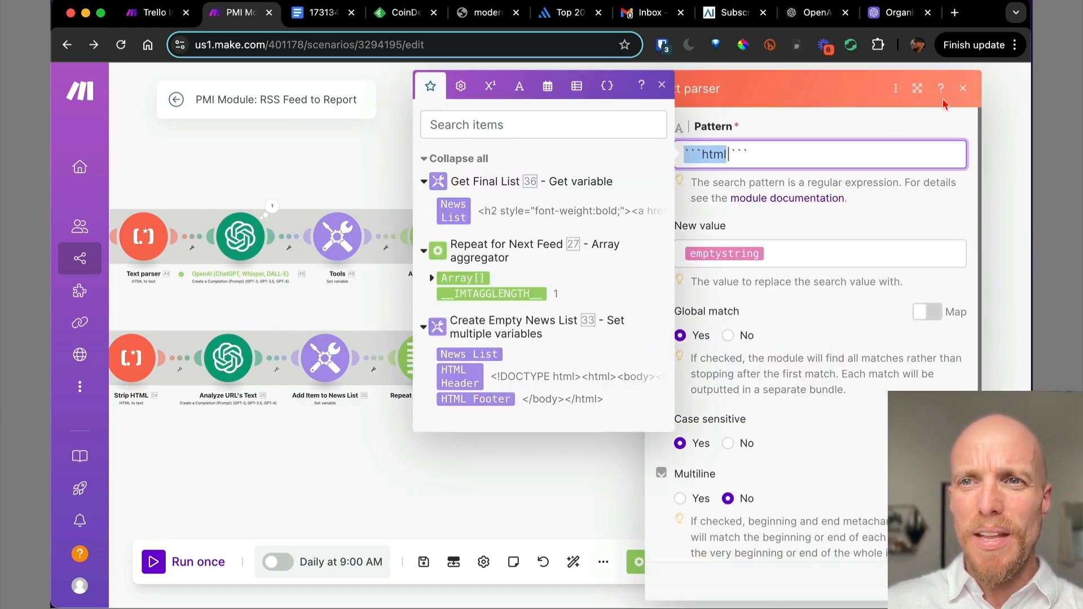
click(963, 88)
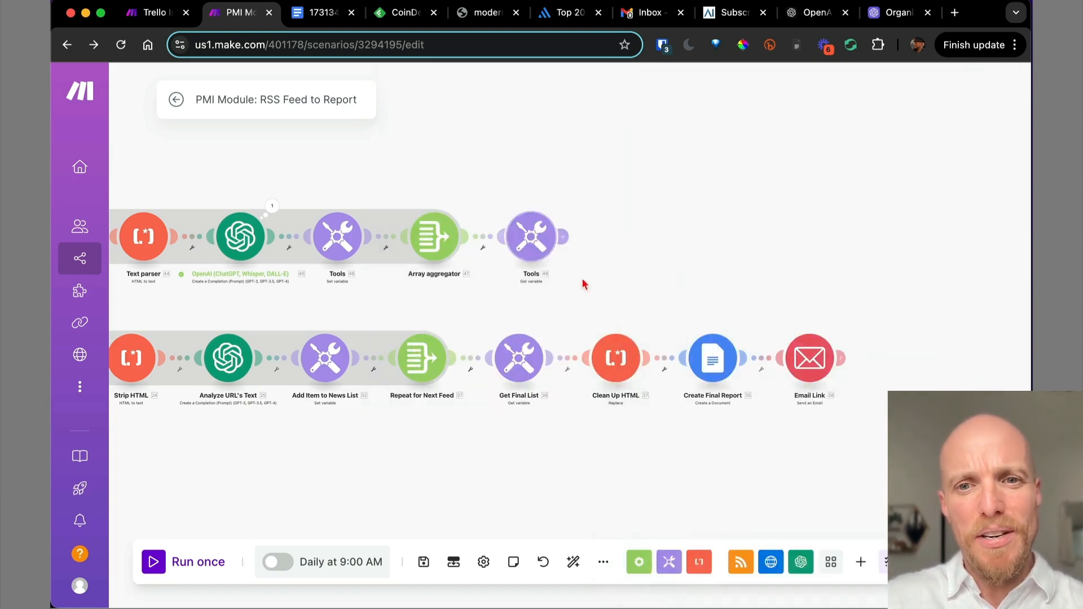
Add a Text parser Replace step after the Get variable step, leaving its pattern empty.
click(564, 241)
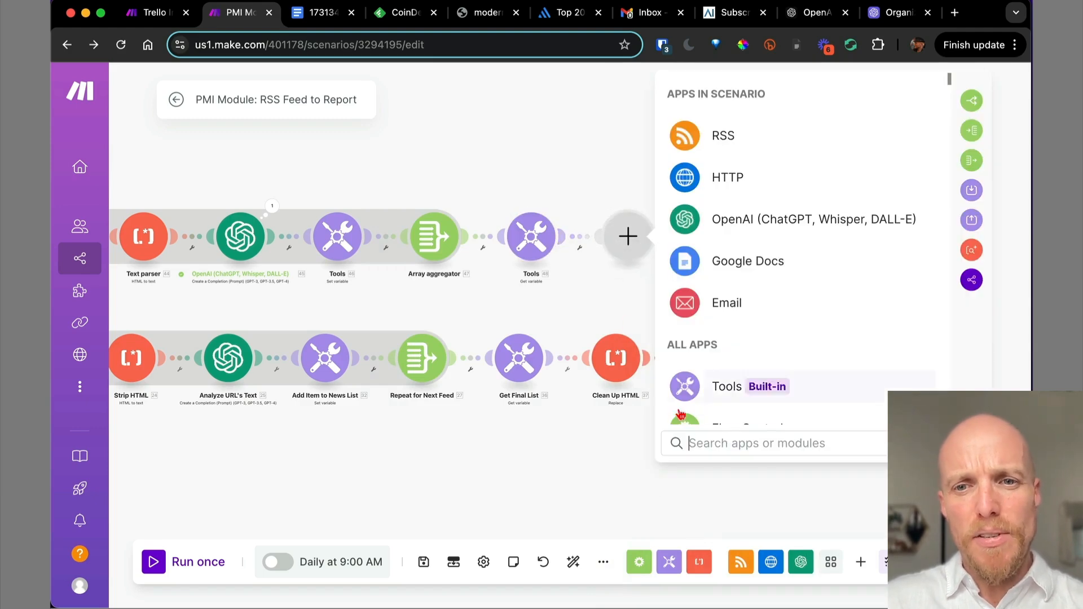
text(text)
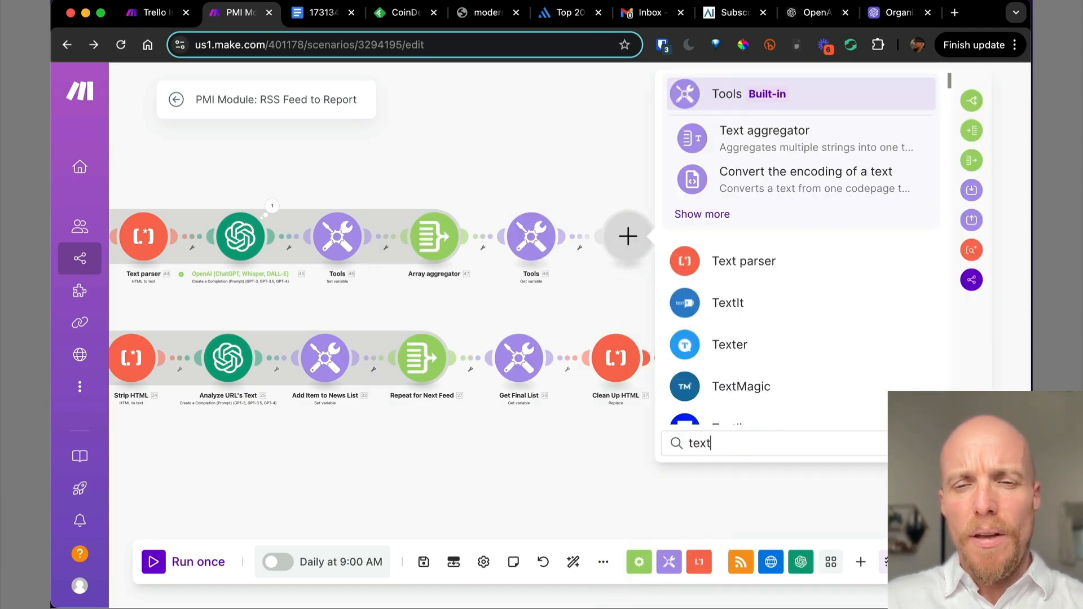
click(747, 267)
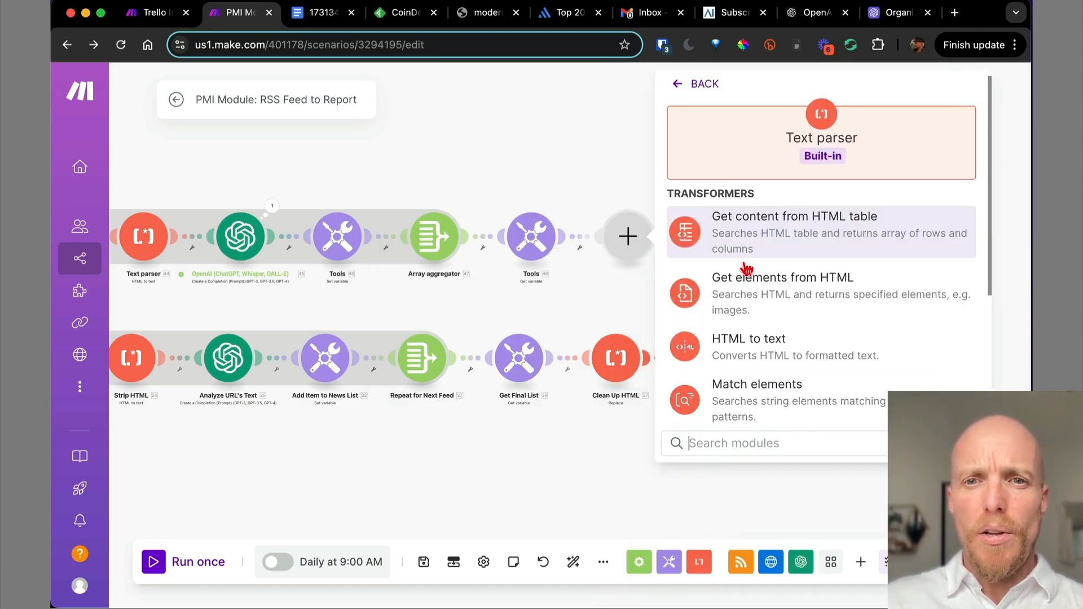
scroll(844, 366, down, 5)
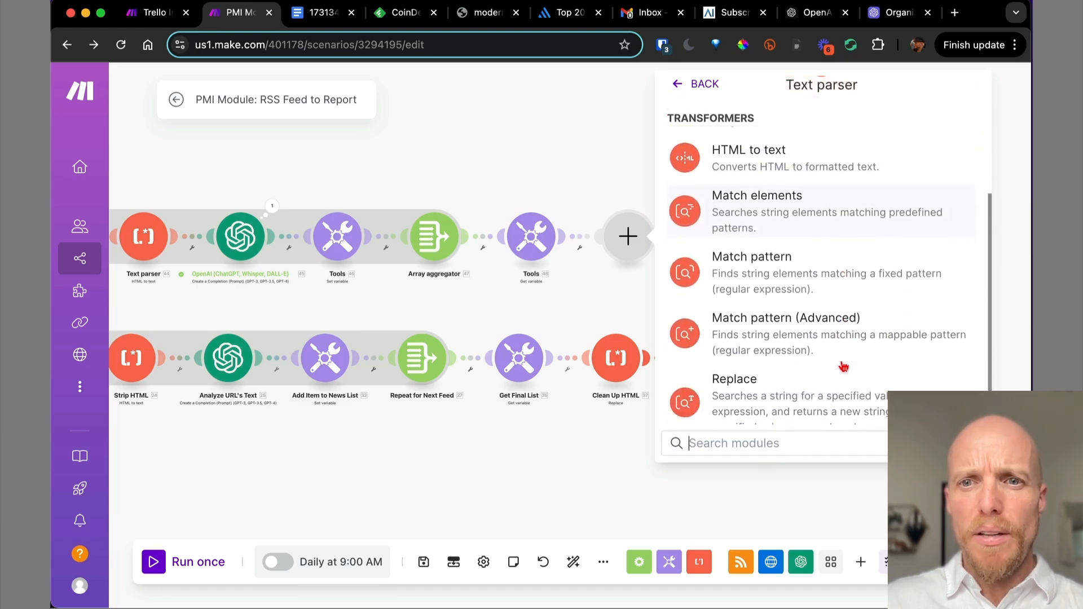
click(782, 382)
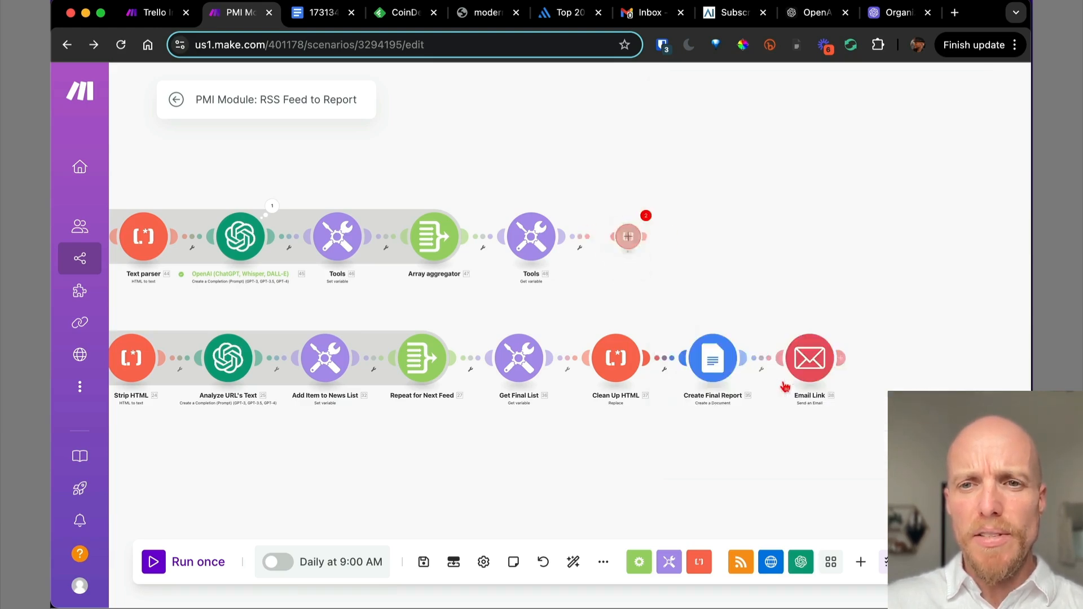
click(732, 155)
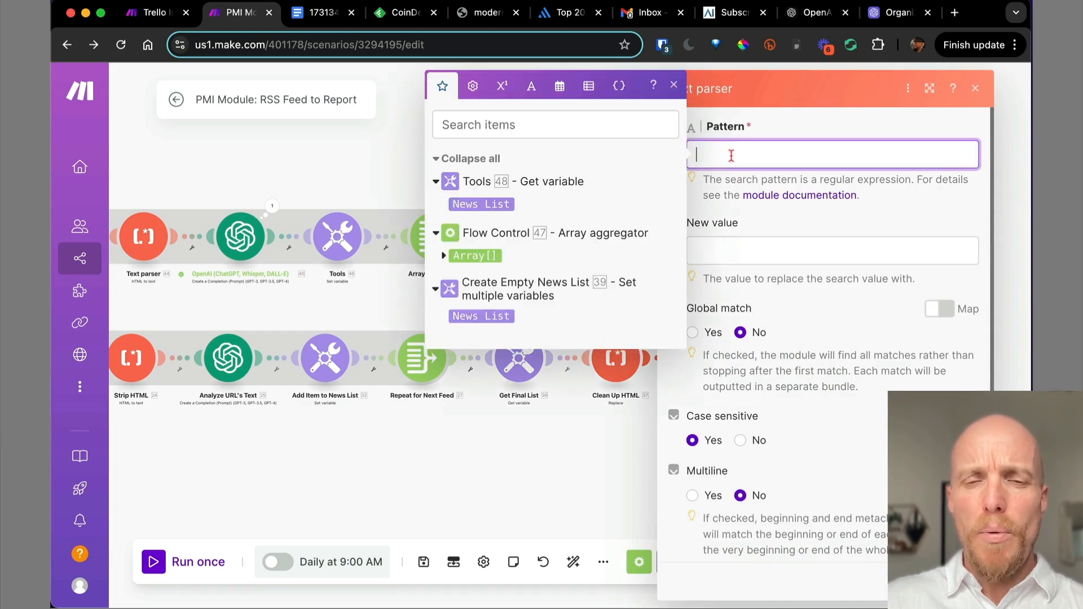
key(ctrl+v)
key(ctrl+a)
key(BackSpace)
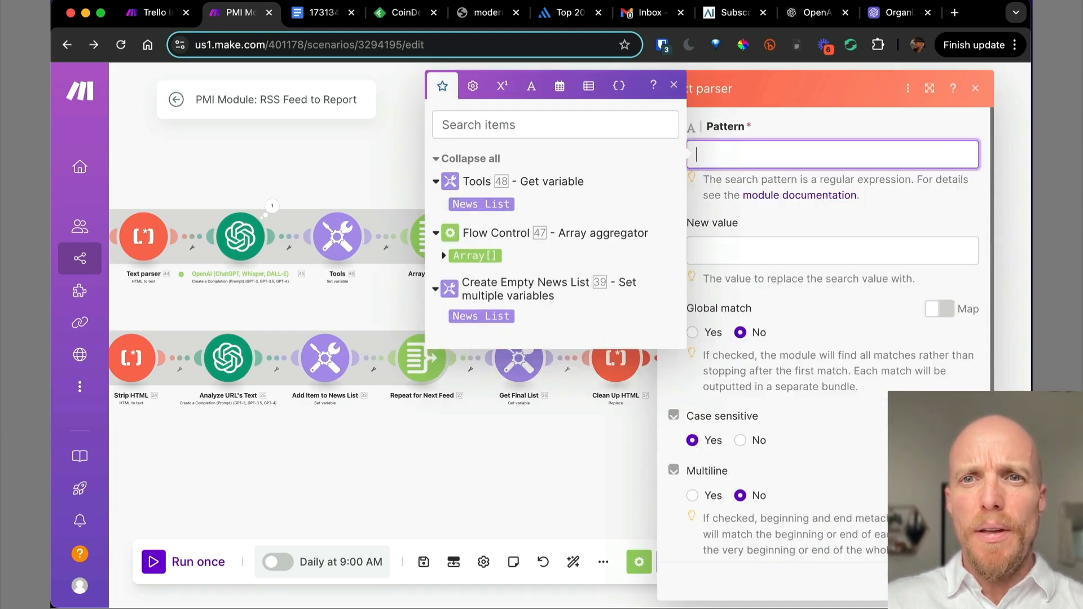
key(Escape)
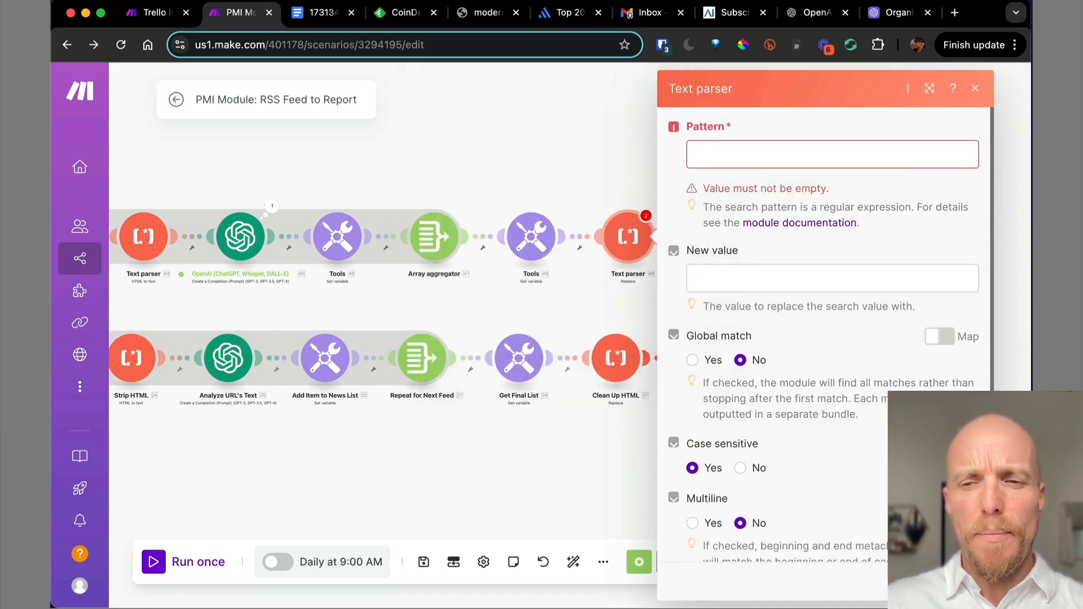
key(Escape)
Copy the Clean Up HTML pattern and paste ```html|``` into the new parser's Pattern.
click(616, 358)
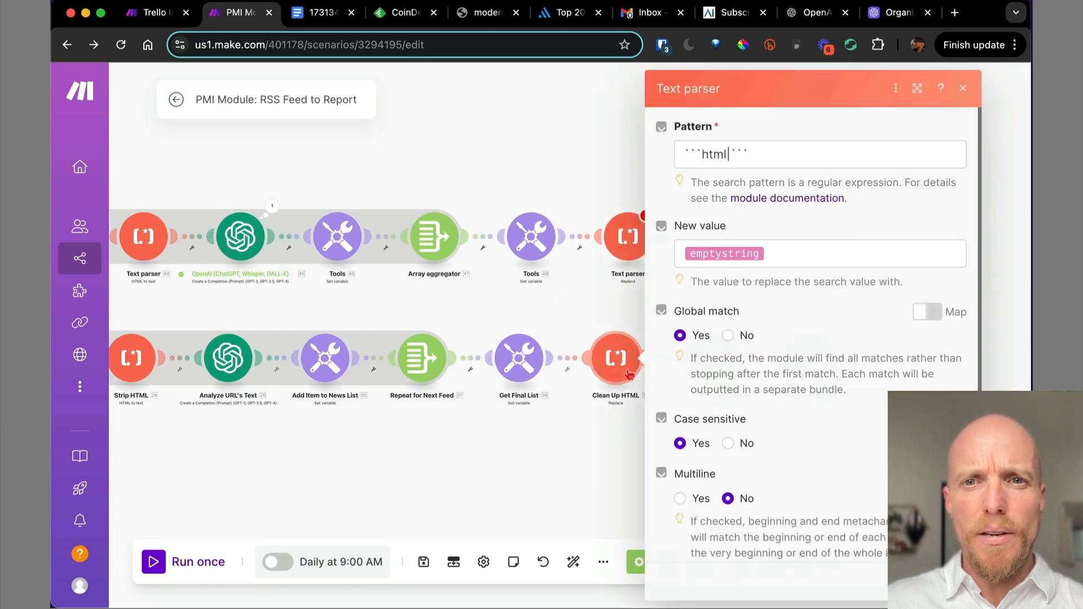
click(757, 157)
key(super+c)
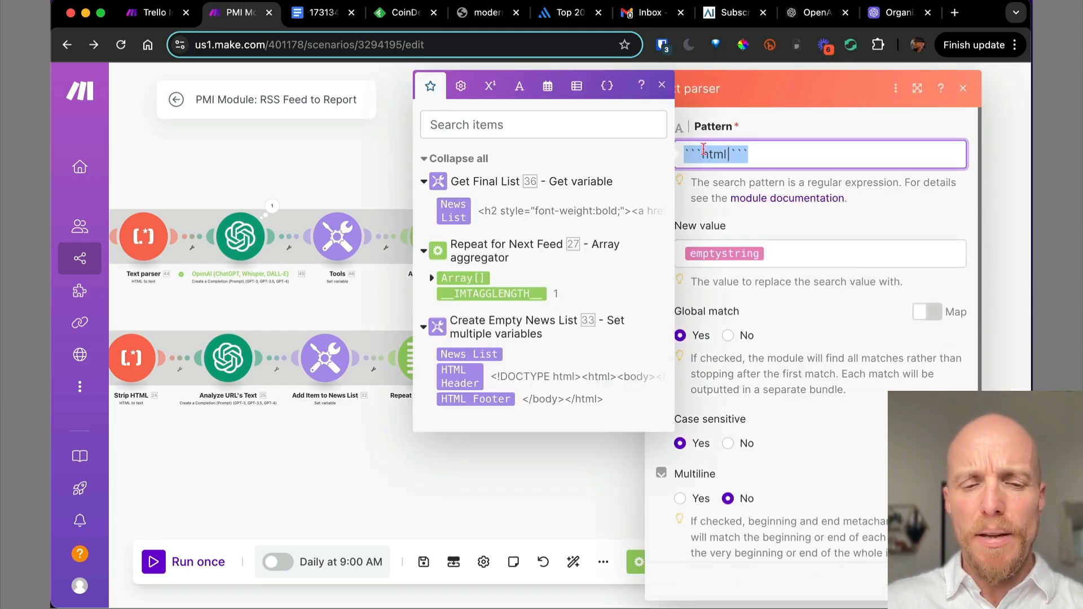
click(662, 86)
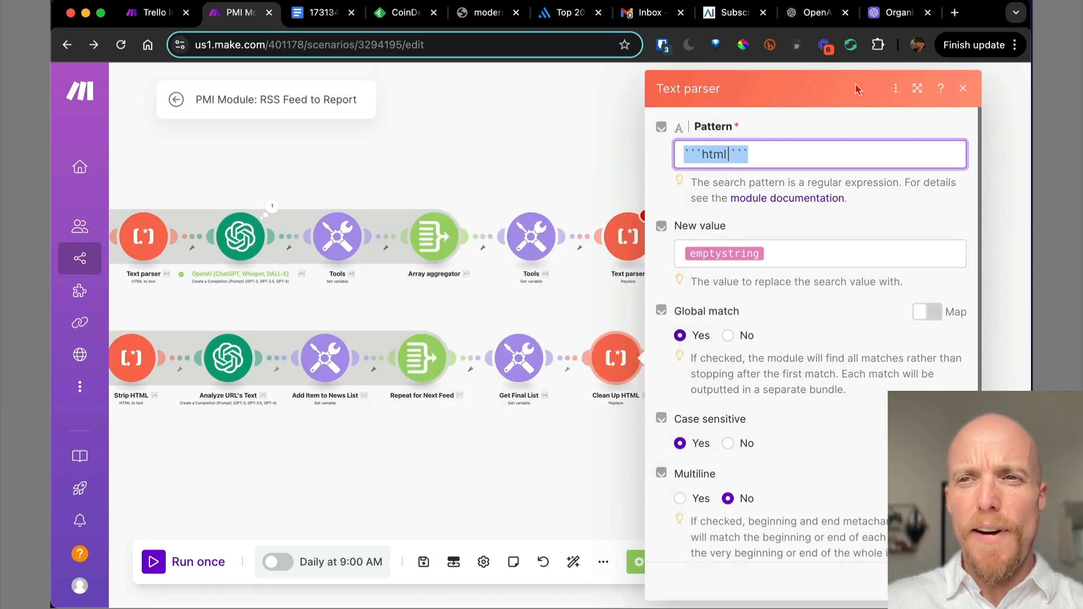
click(964, 90)
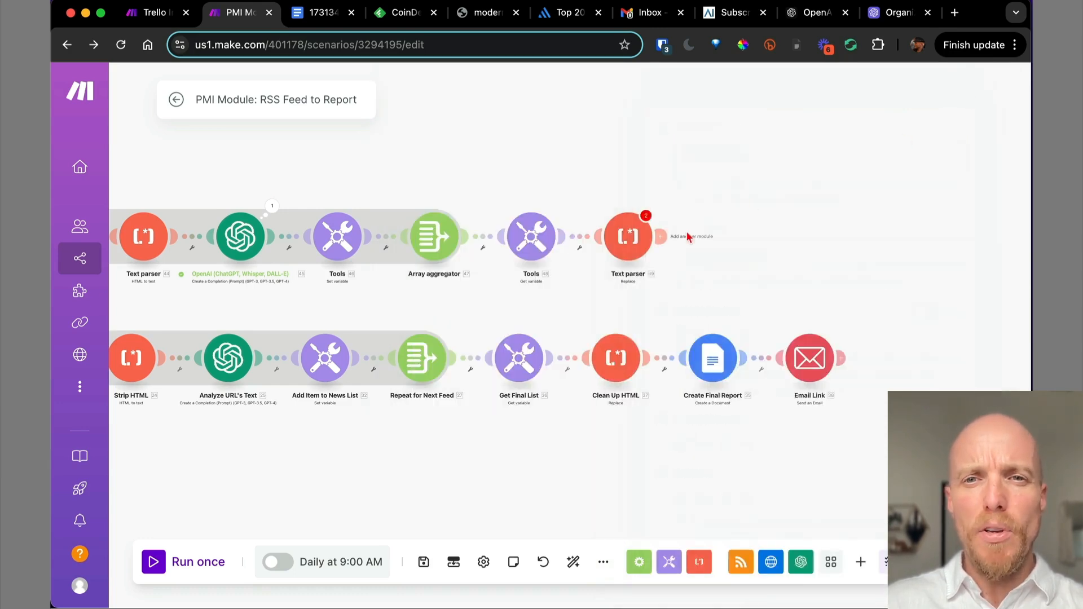
click(631, 242)
click(708, 148)
key(super+v)
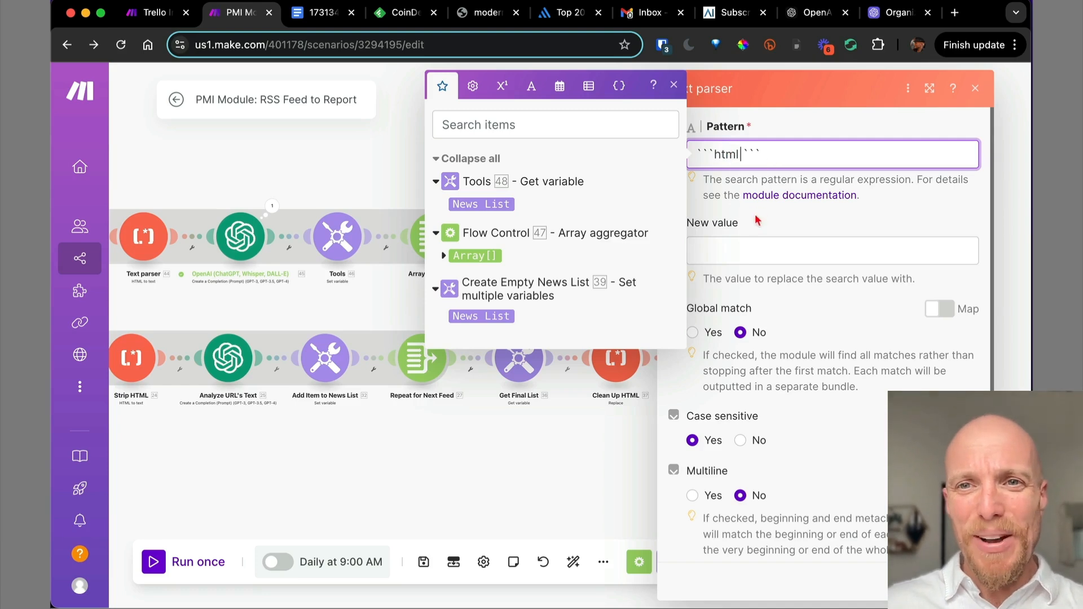
Set the Text parser's New value to the emptystring keyword from Text and binary functions.
click(743, 249)
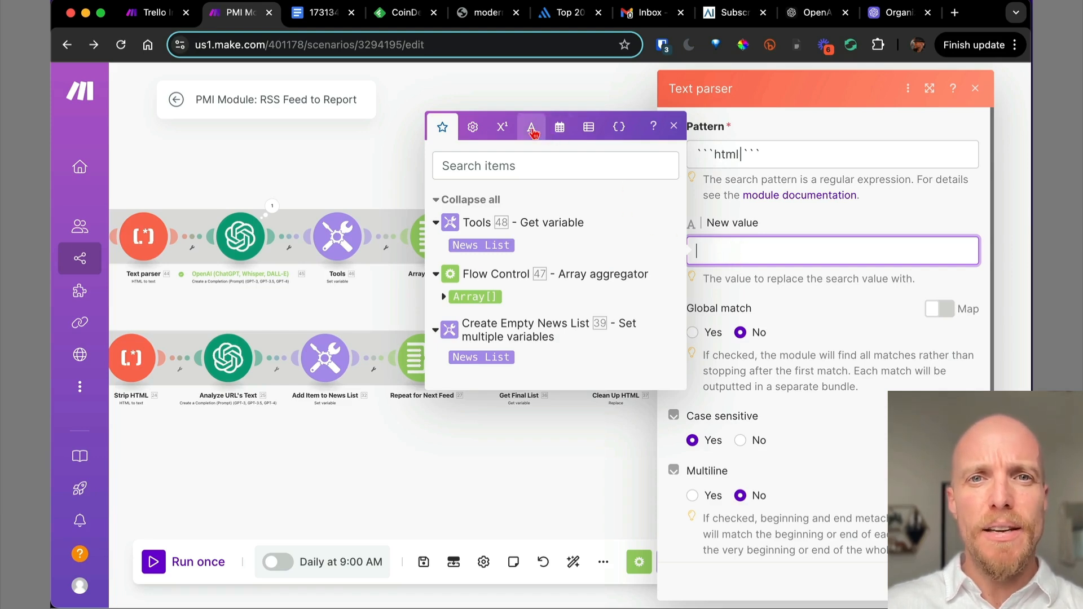
click(677, 128)
click(706, 250)
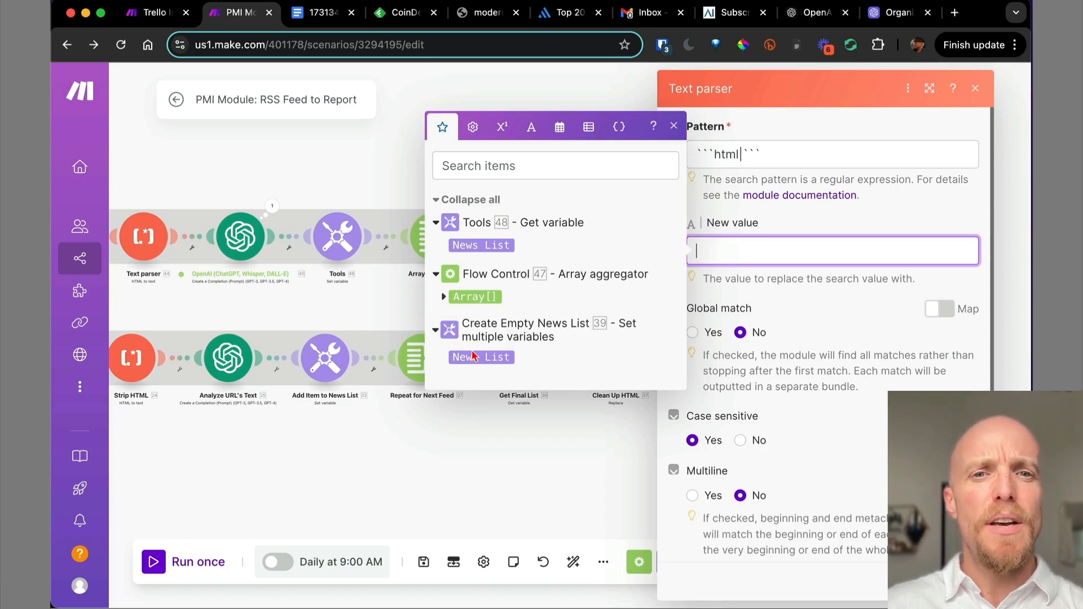
click(473, 129)
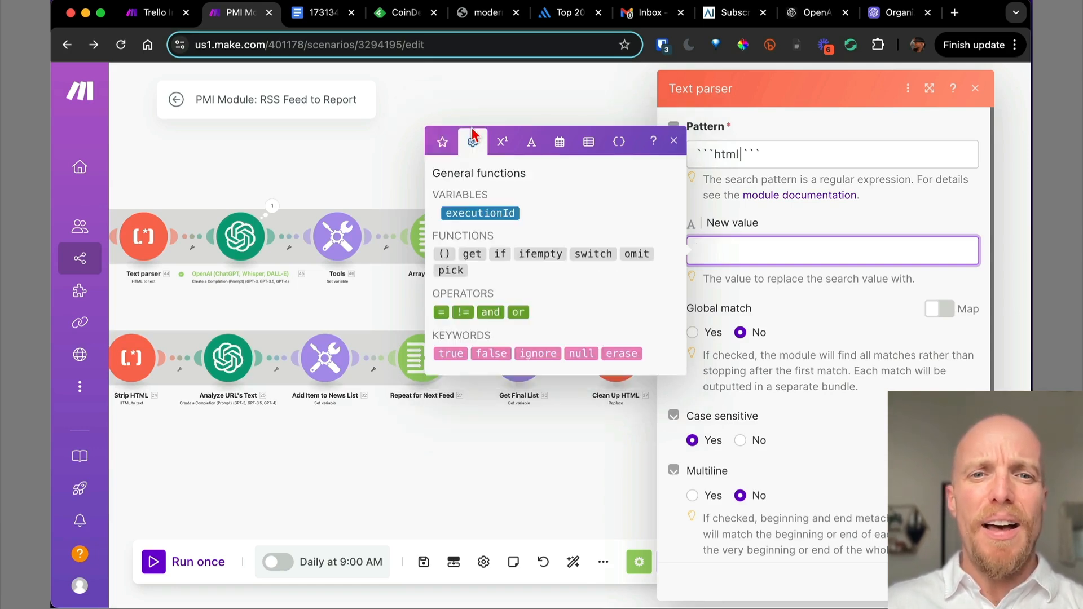
click(500, 148)
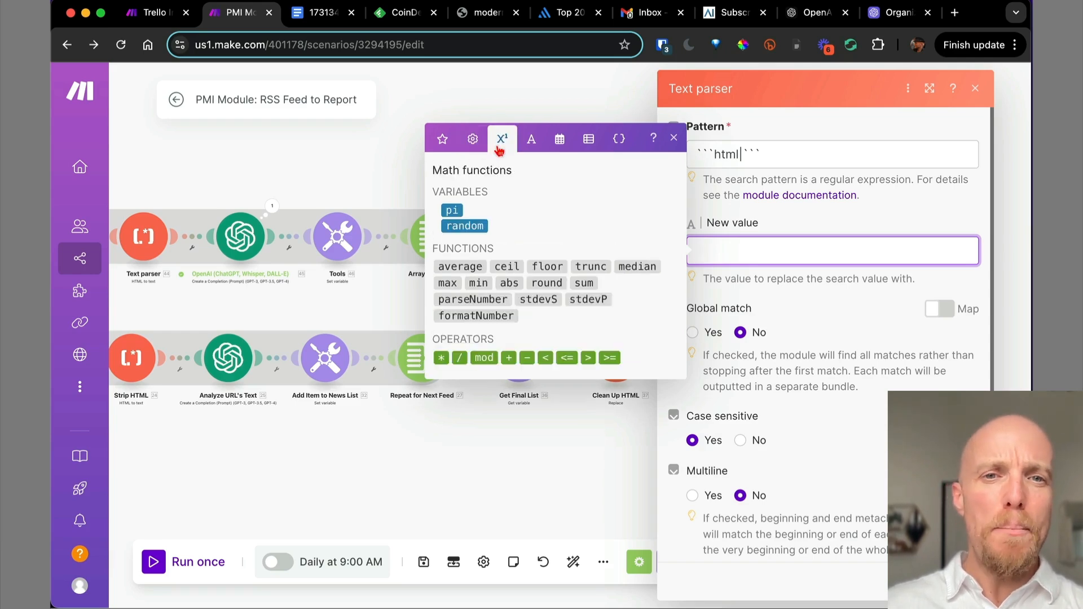
click(531, 142)
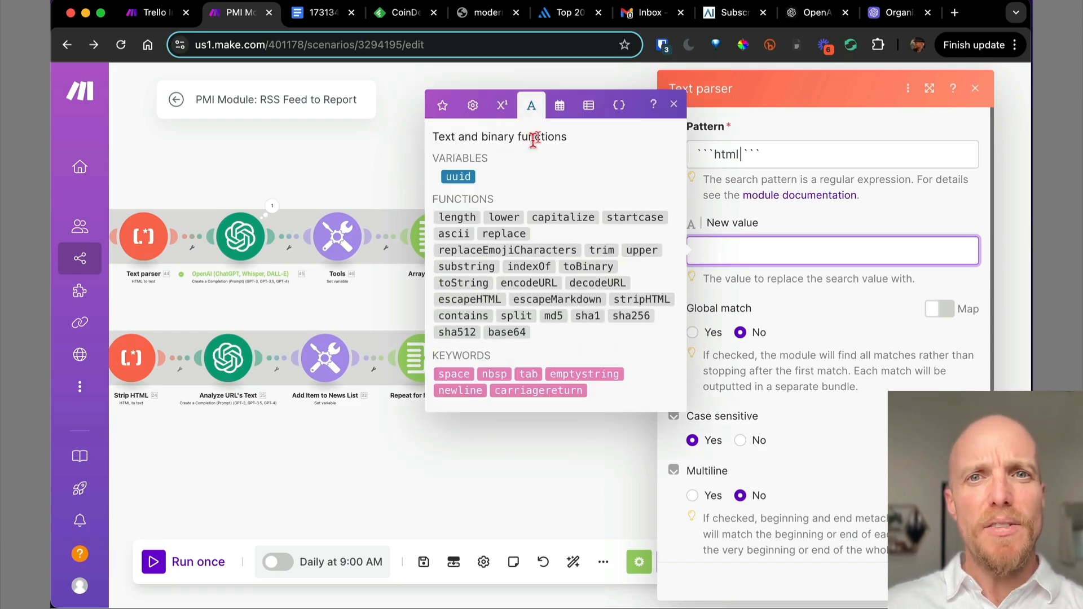
click(561, 109)
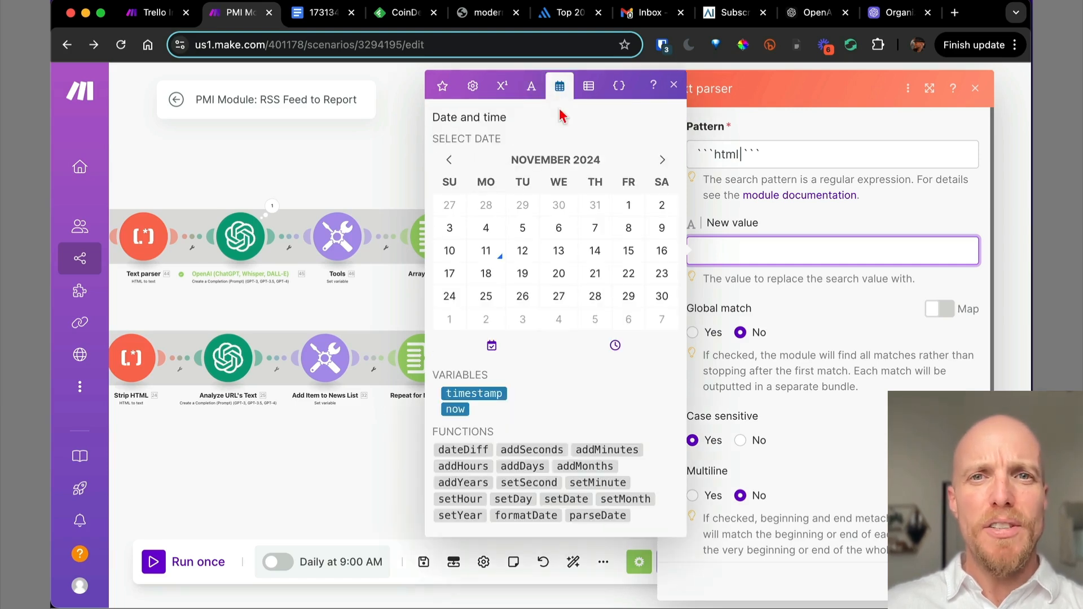
click(586, 90)
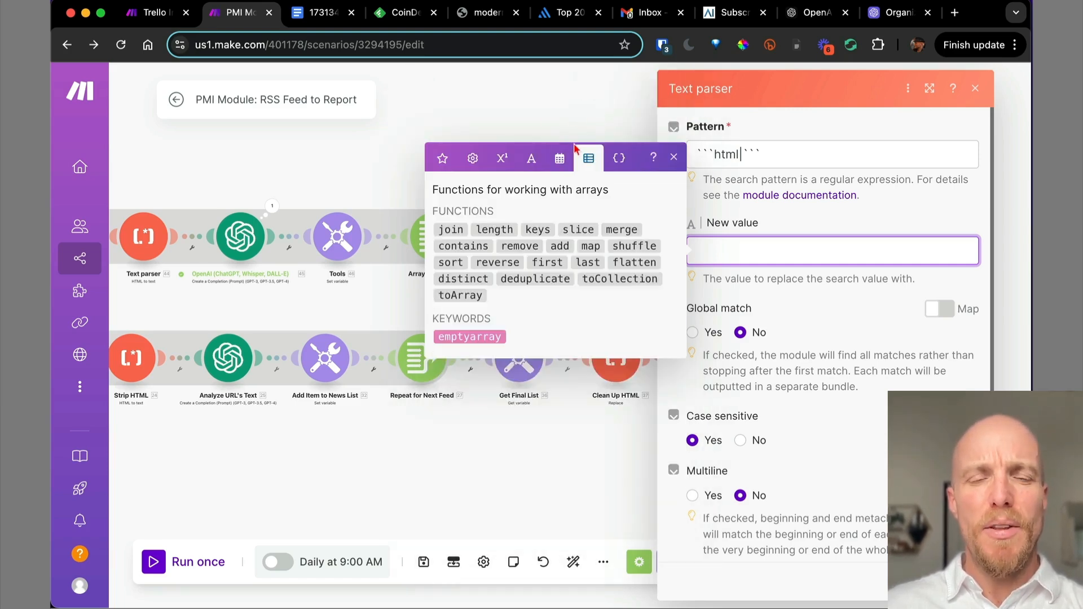
click(532, 158)
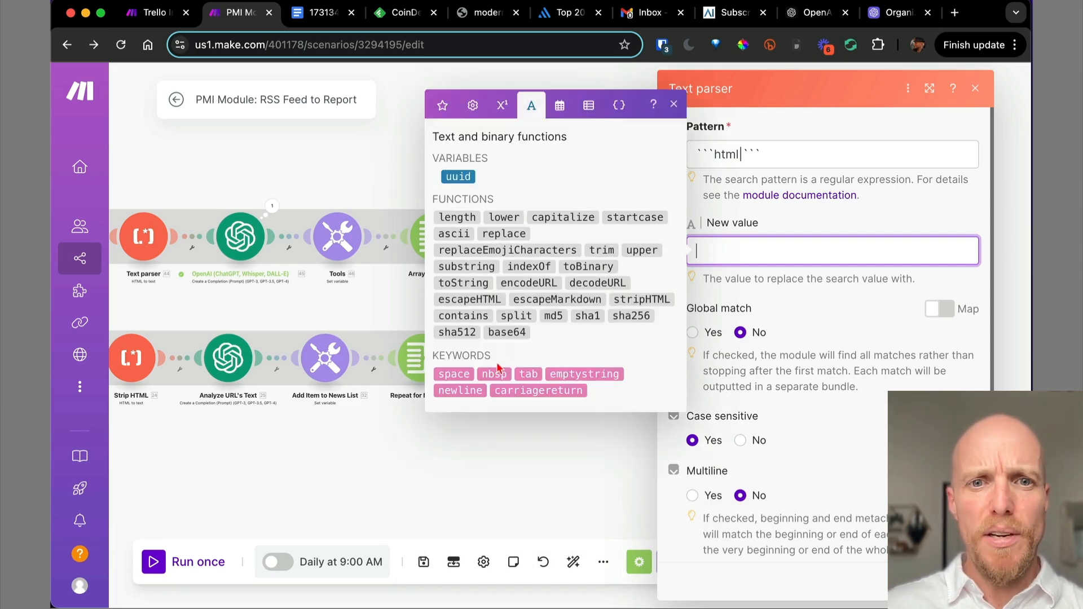
click(586, 374)
click(823, 331)
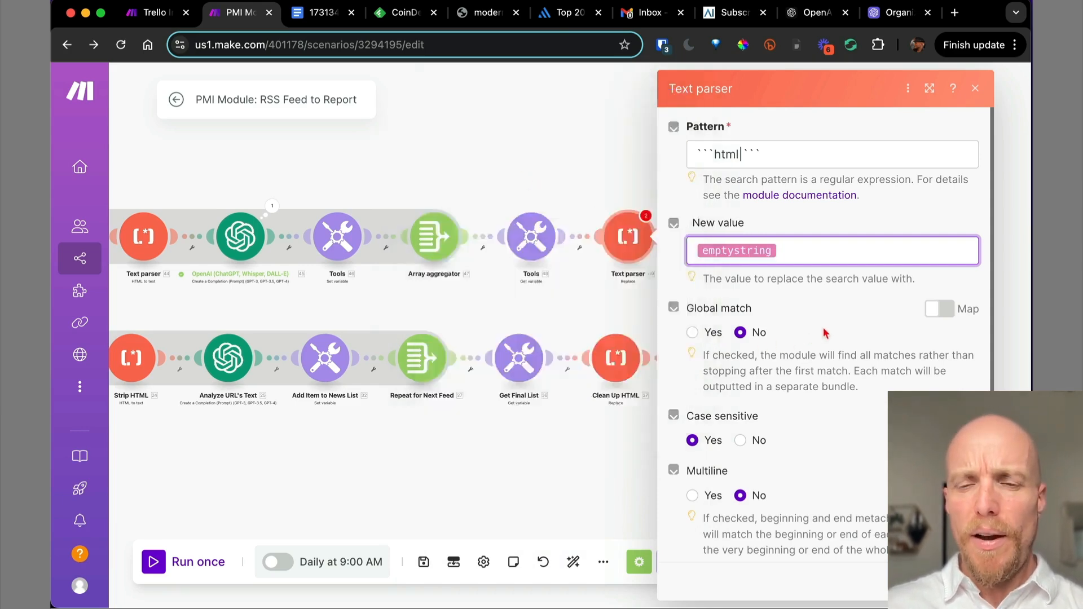
Set Global match to Yes and map 48. News List into the parser's Text field.
click(693, 333)
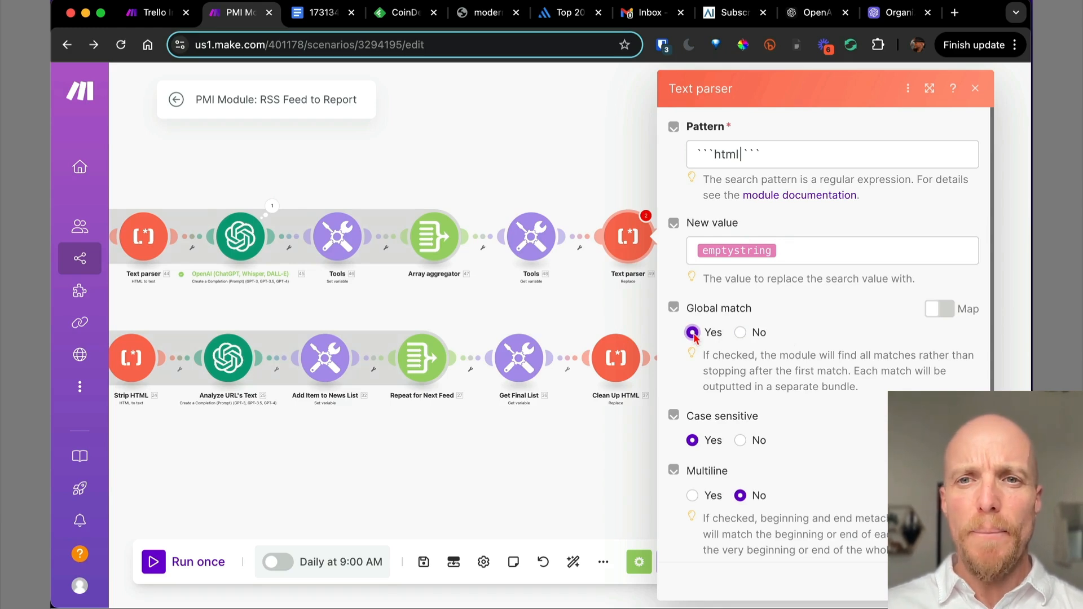
scroll(843, 449, down, 3)
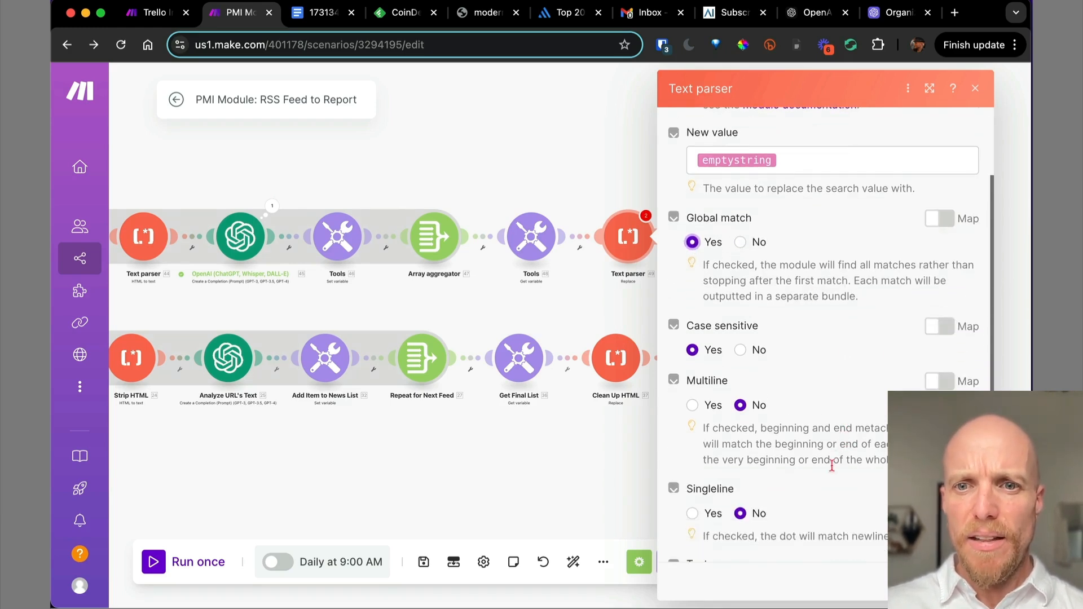
scroll(836, 457, down, 2)
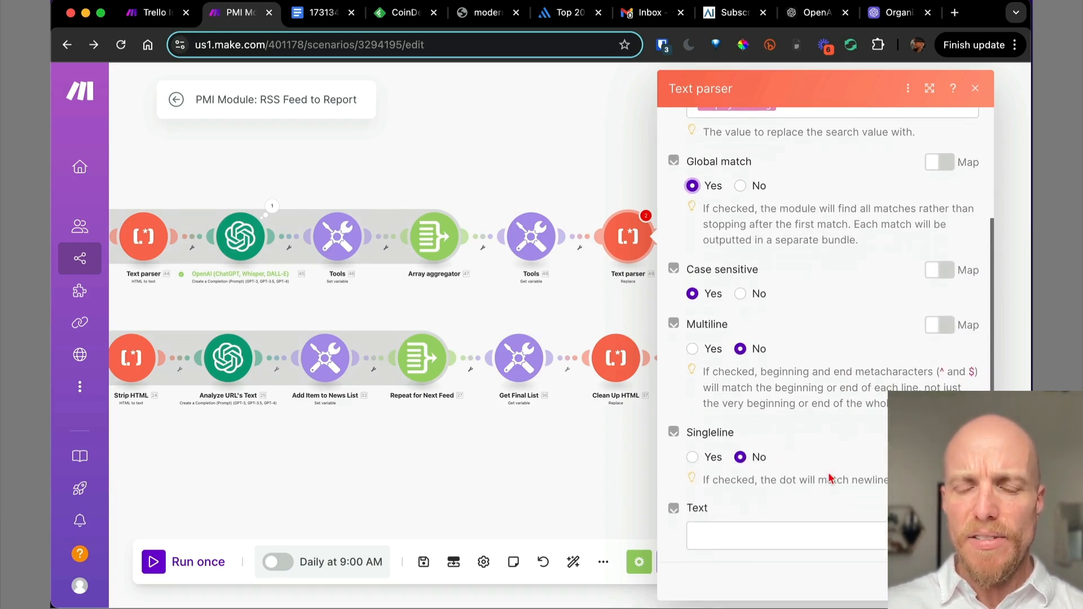
click(719, 541)
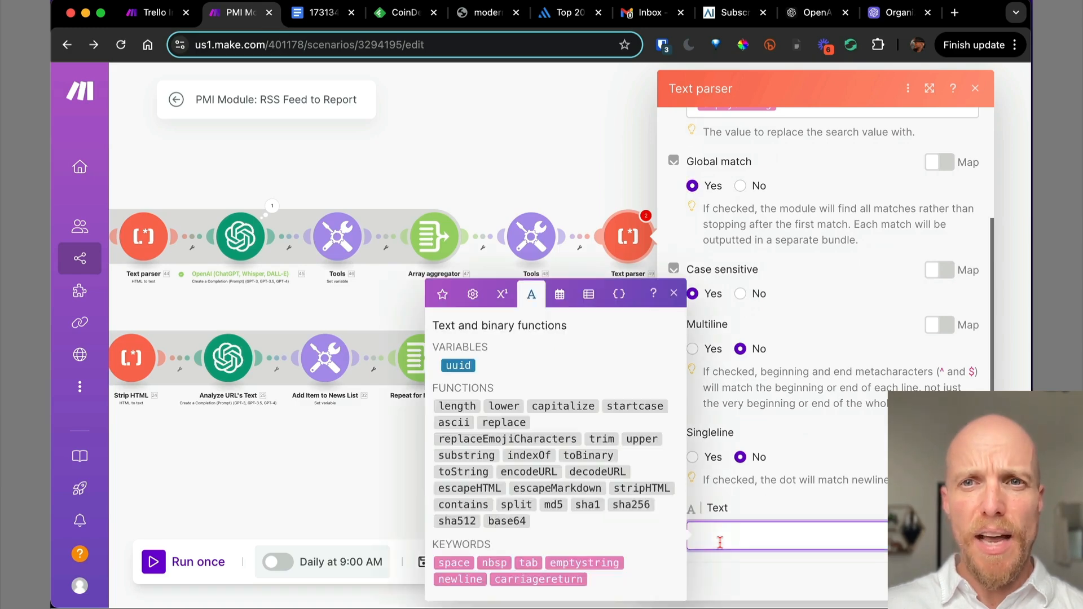
click(442, 294)
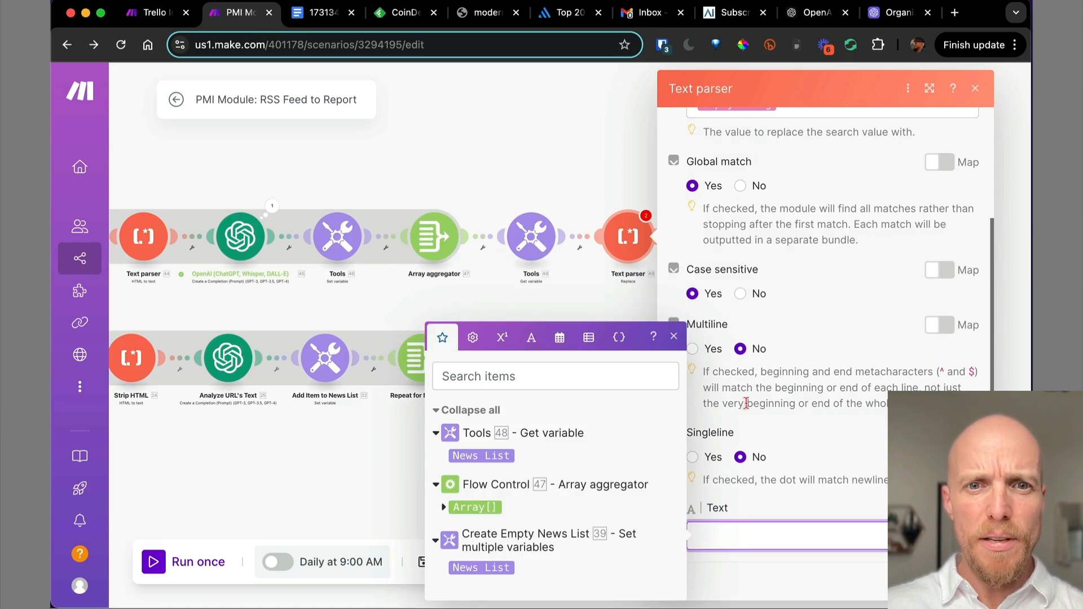
click(486, 454)
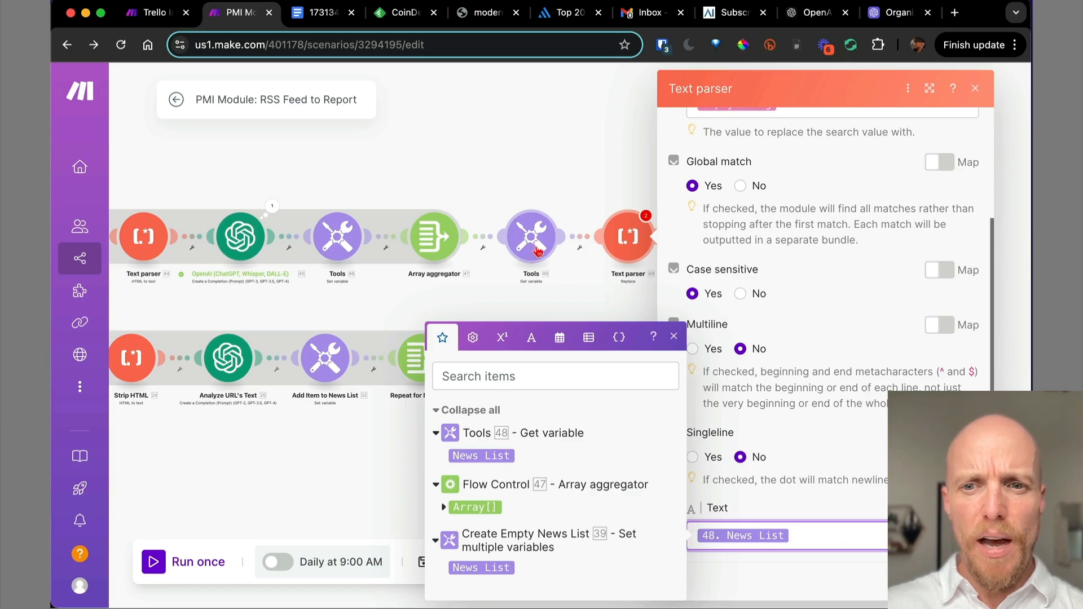
scroll(791, 293, up, 3)
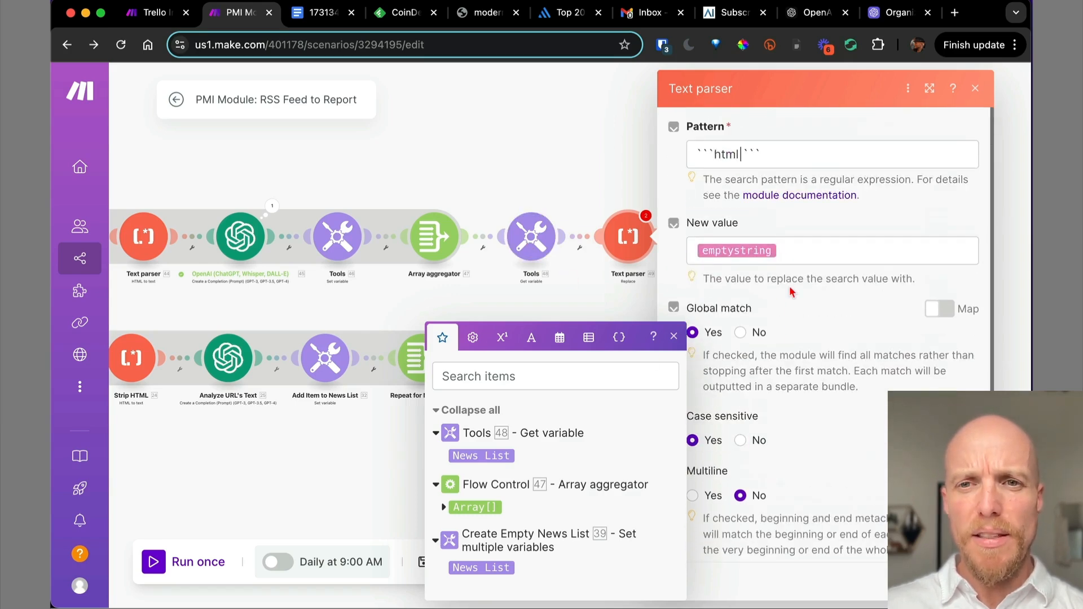
click(674, 337)
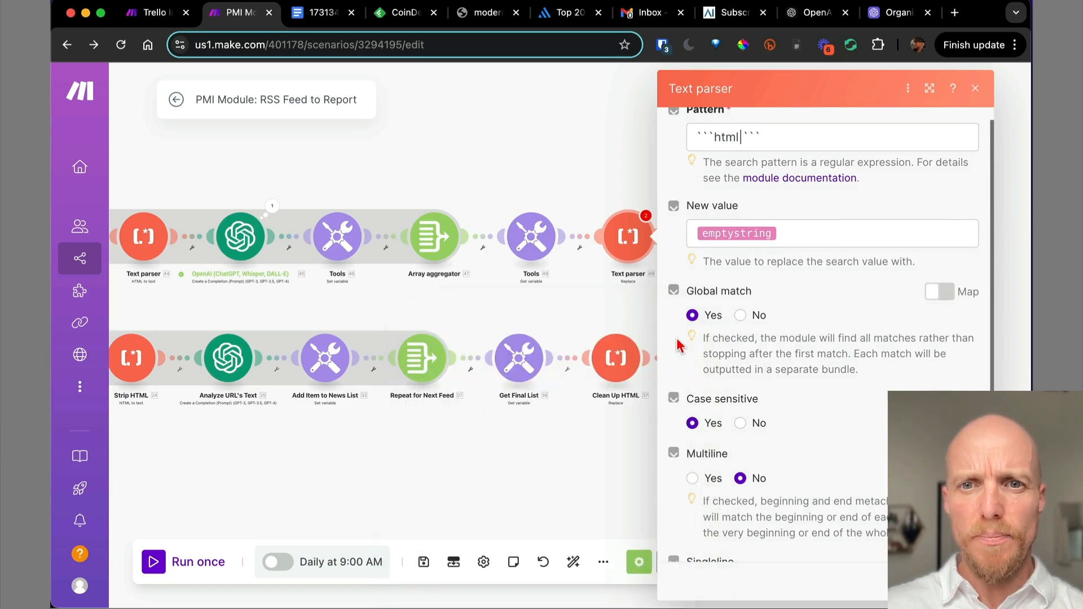
click(958, 582)
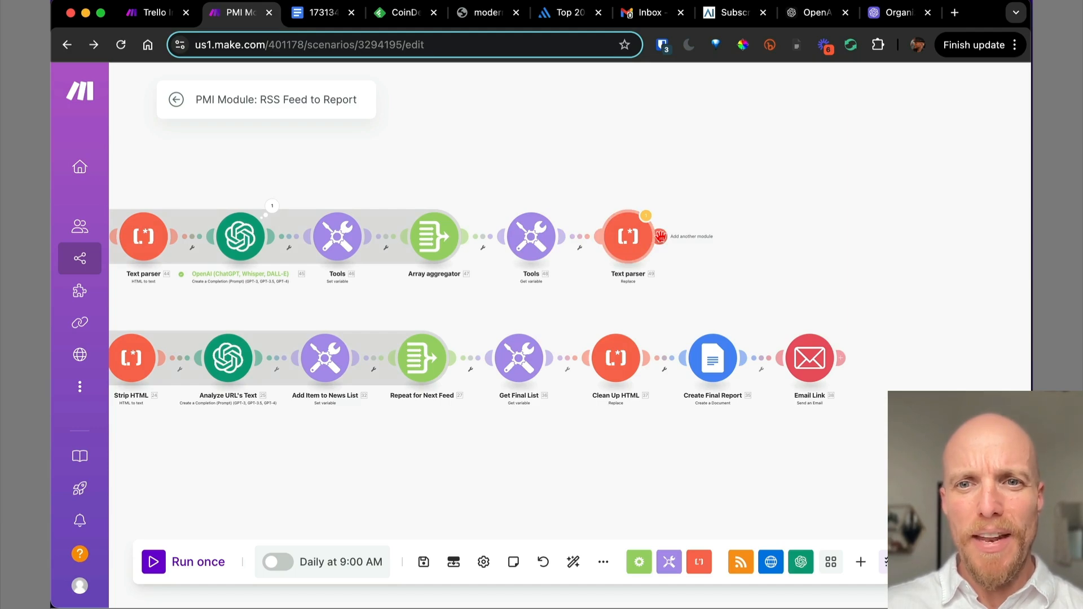
Check the link into the Text parser, then add a new module after it.
click(580, 246)
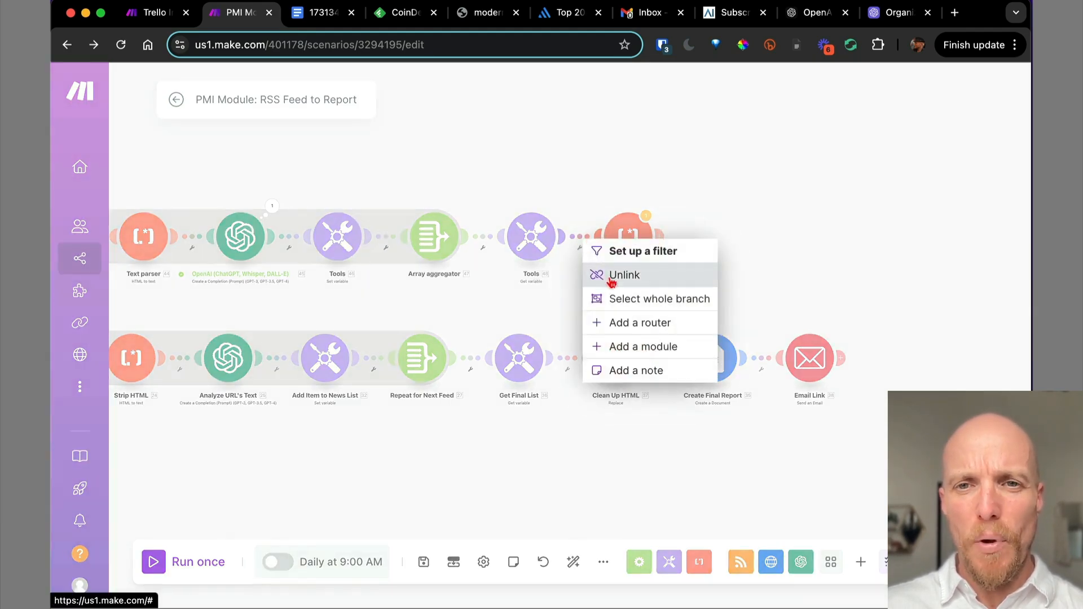
click(709, 194)
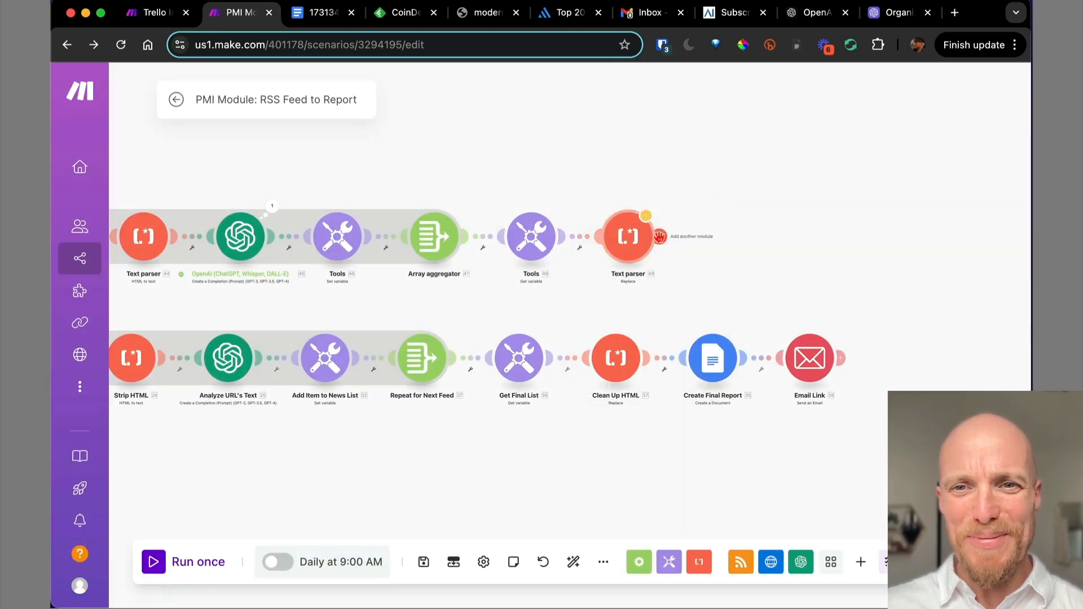
click(659, 237)
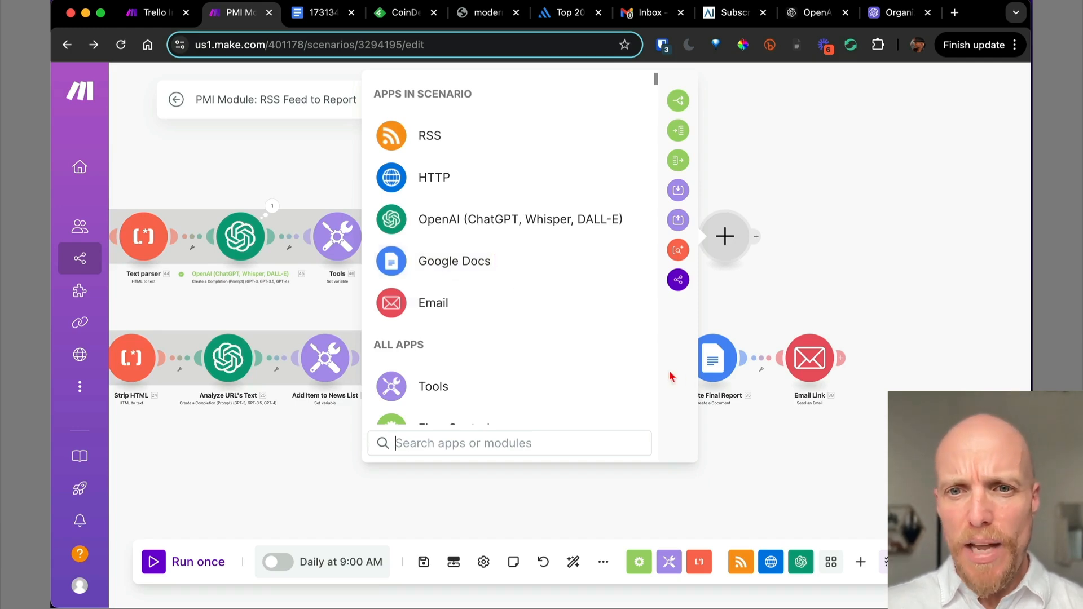
Add a Google Docs Create a Document module after the Text parser.
click(758, 297)
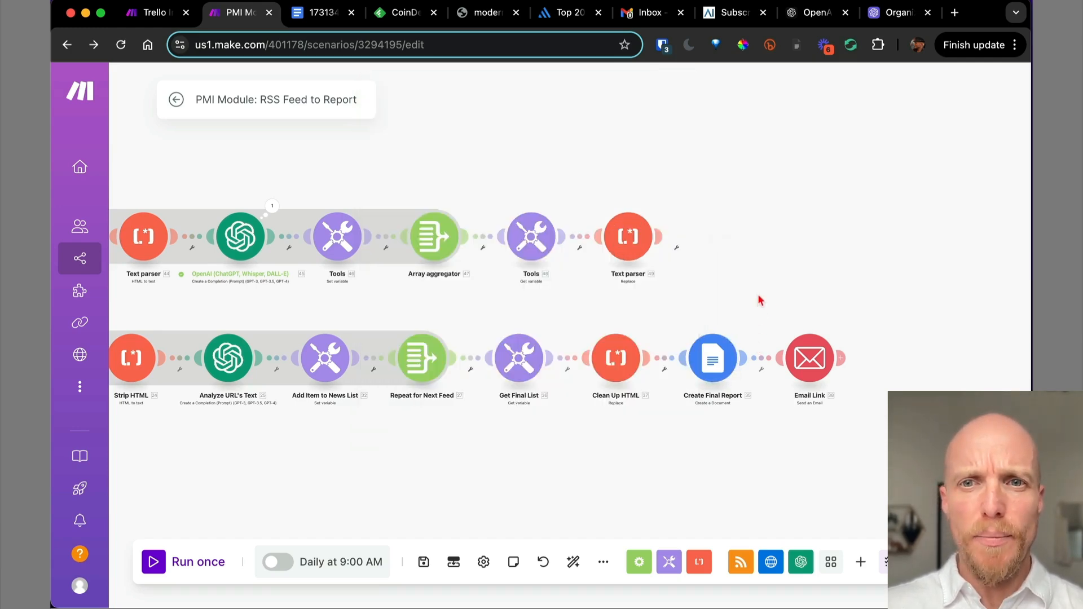
click(659, 238)
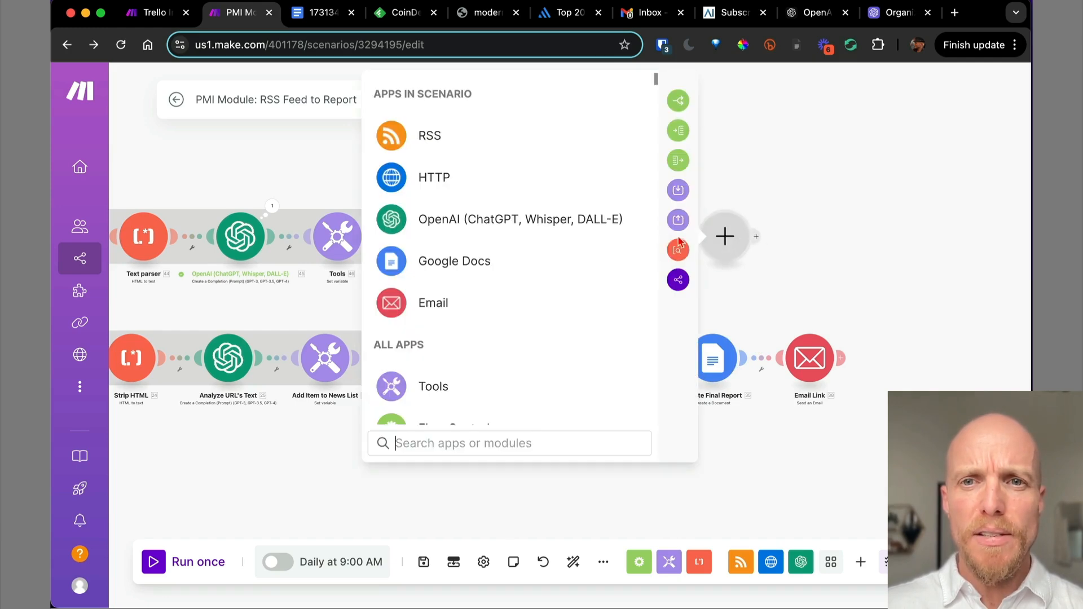
click(579, 258)
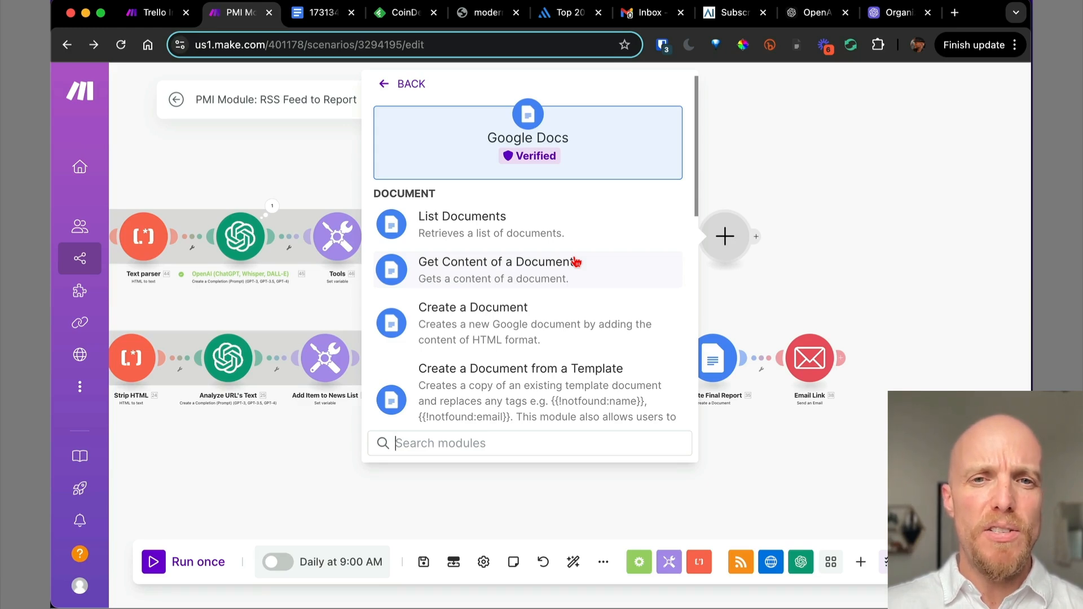
click(526, 308)
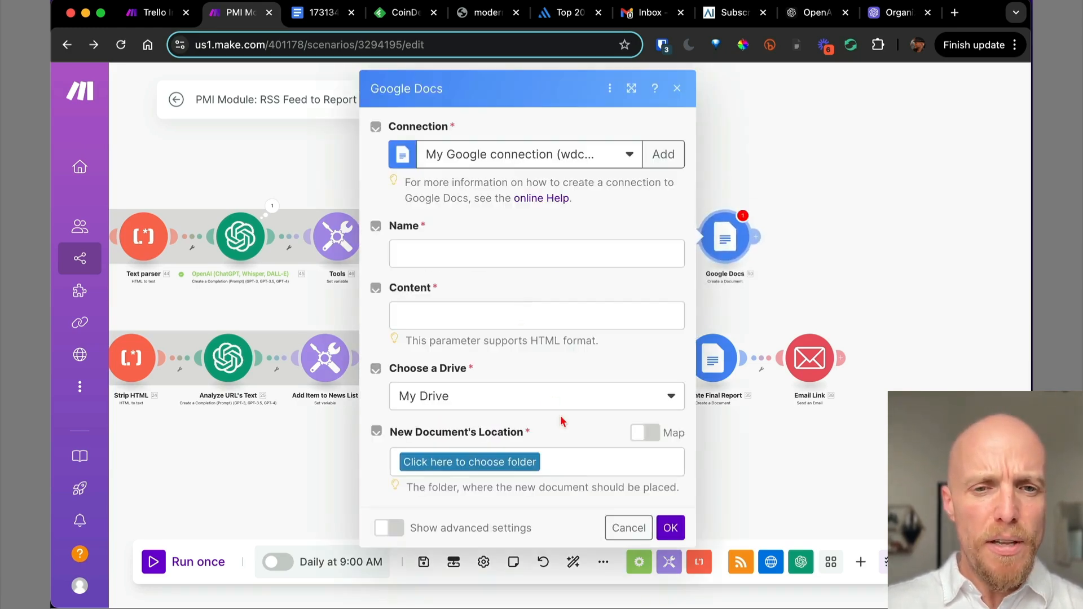
Turn Insert a Header and Insert a Footer on, set both back to No, and close.
click(388, 528)
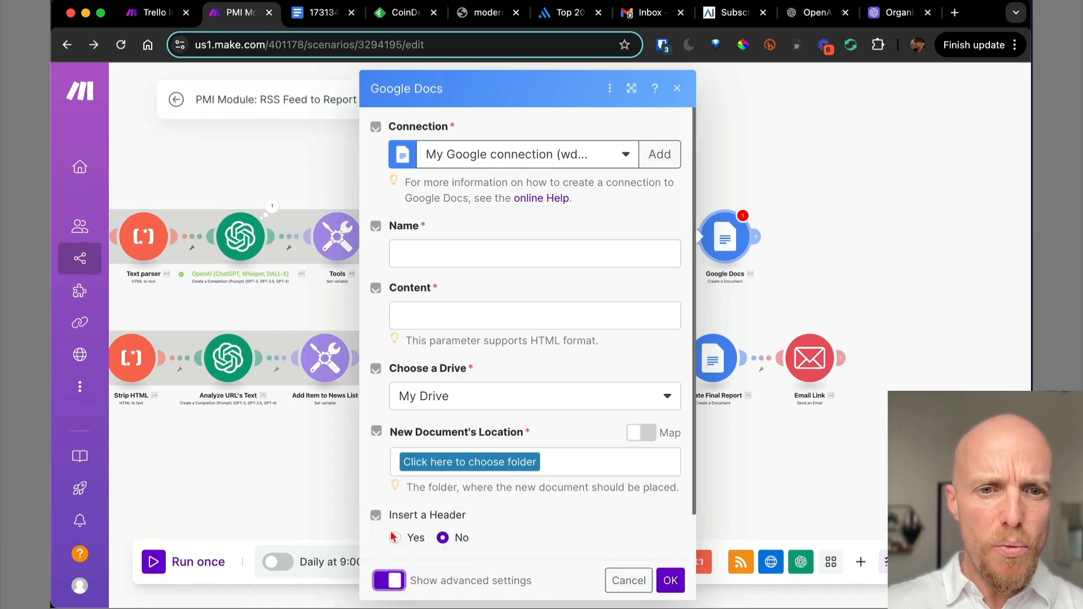
click(395, 538)
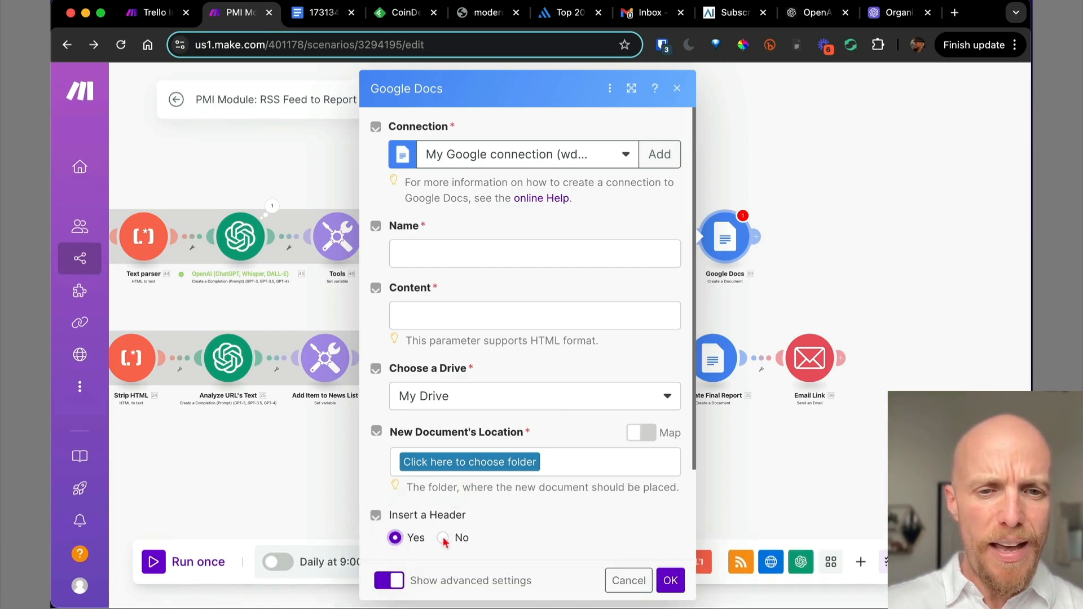
scroll(468, 529, down, 2)
click(394, 538)
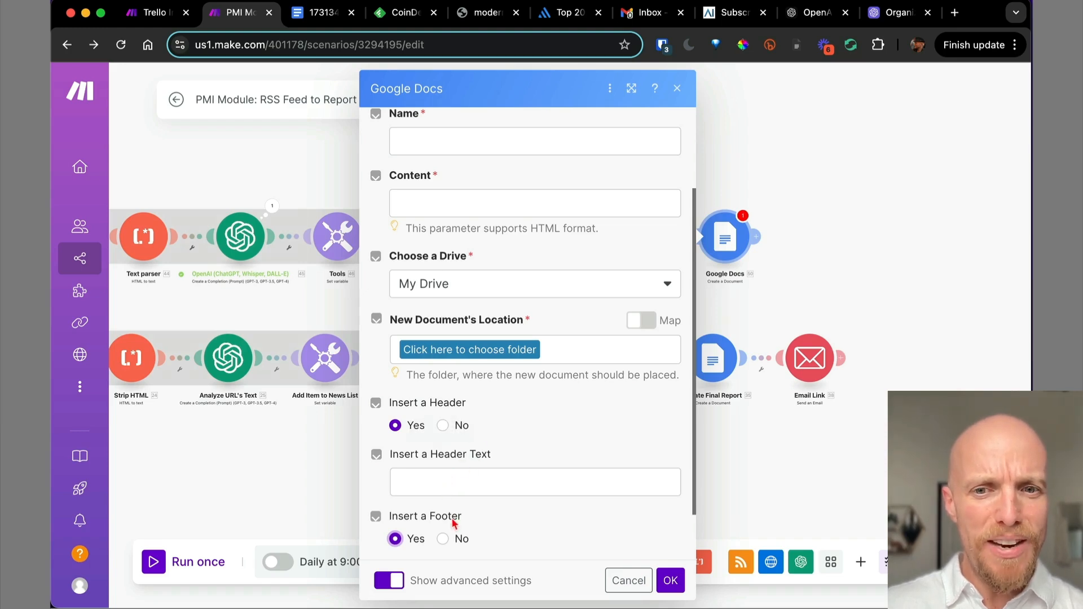
scroll(454, 524, down, 2)
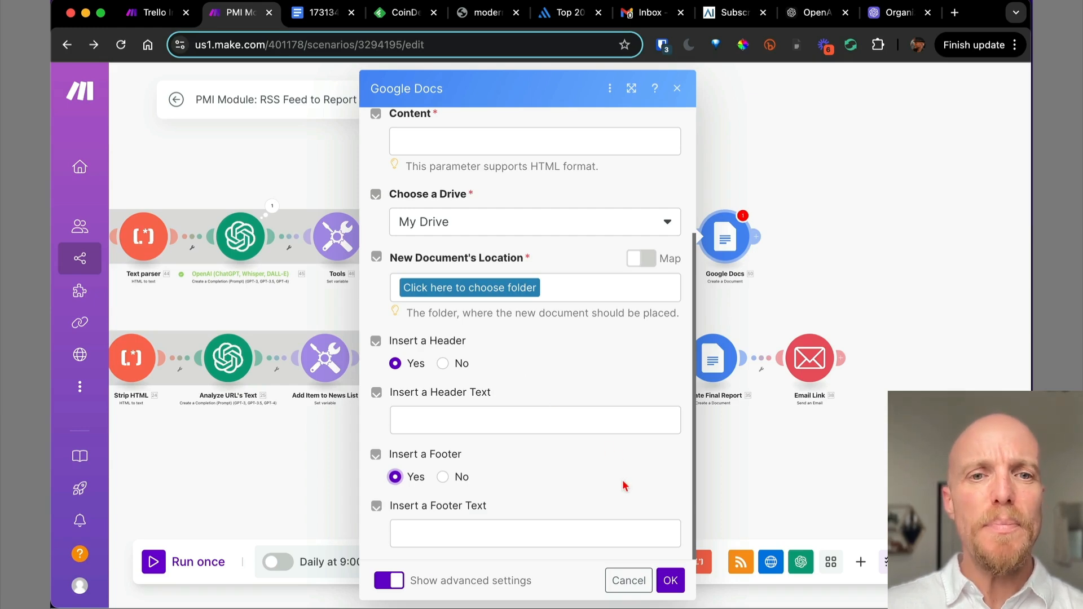
click(443, 363)
click(443, 477)
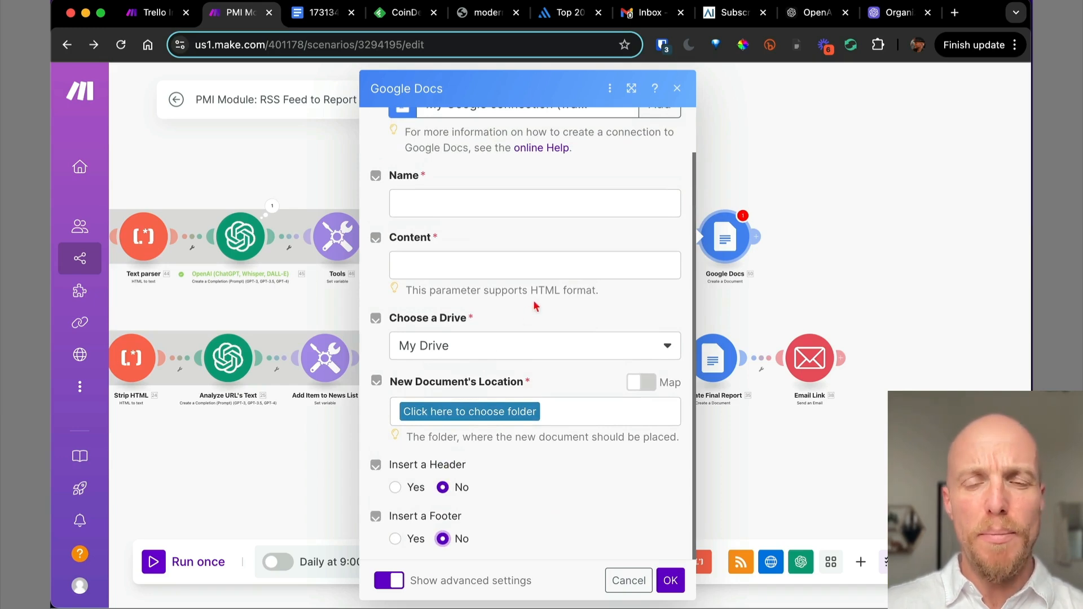
scroll(457, 201, up, 2)
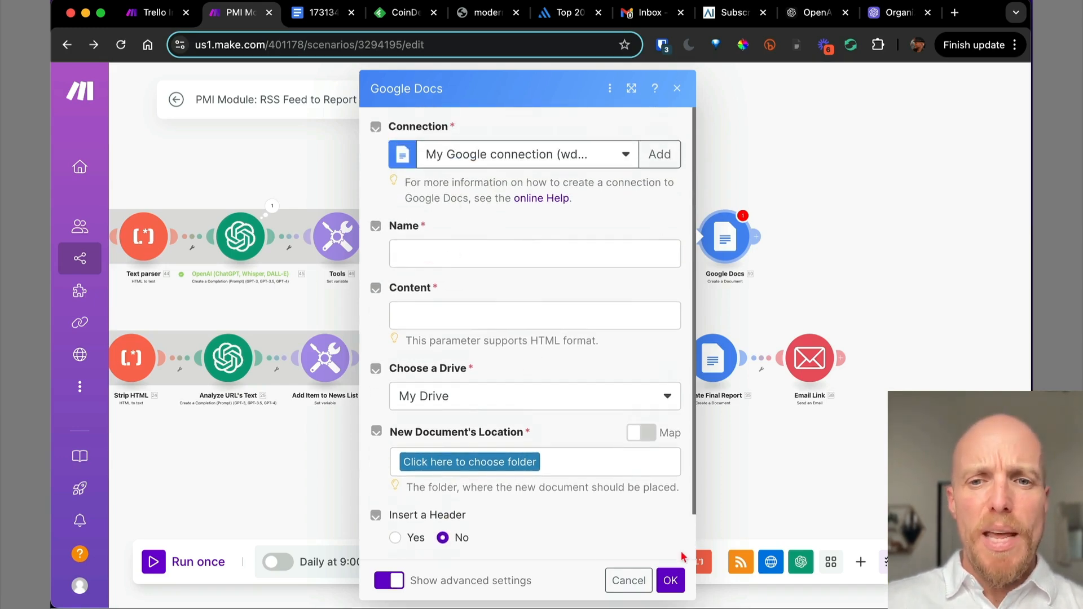
click(670, 581)
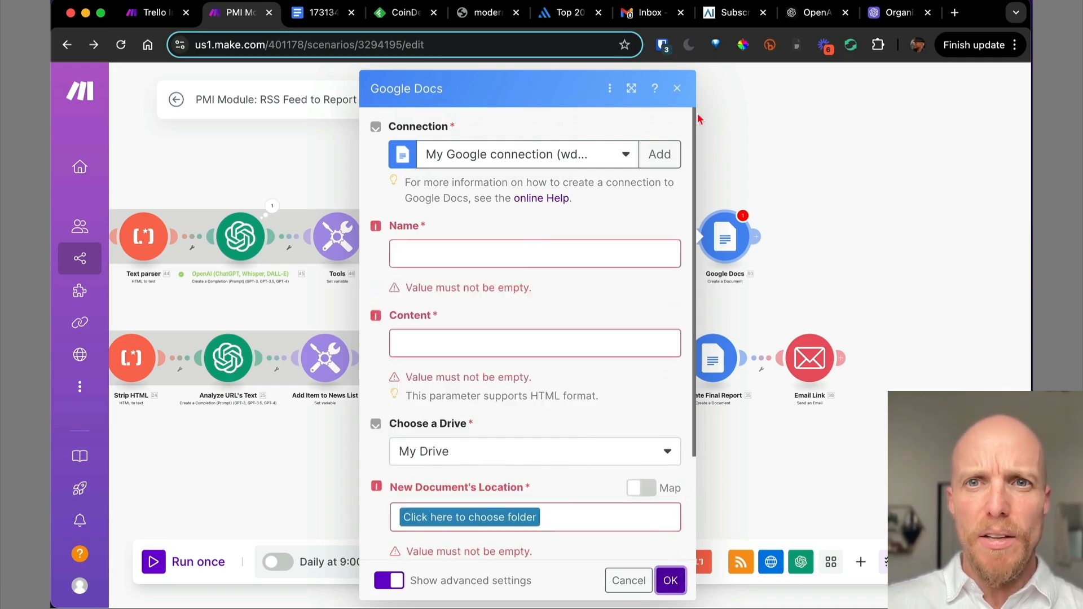
click(671, 581)
Inspect the report-name formula in the Create Final Report module.
click(713, 358)
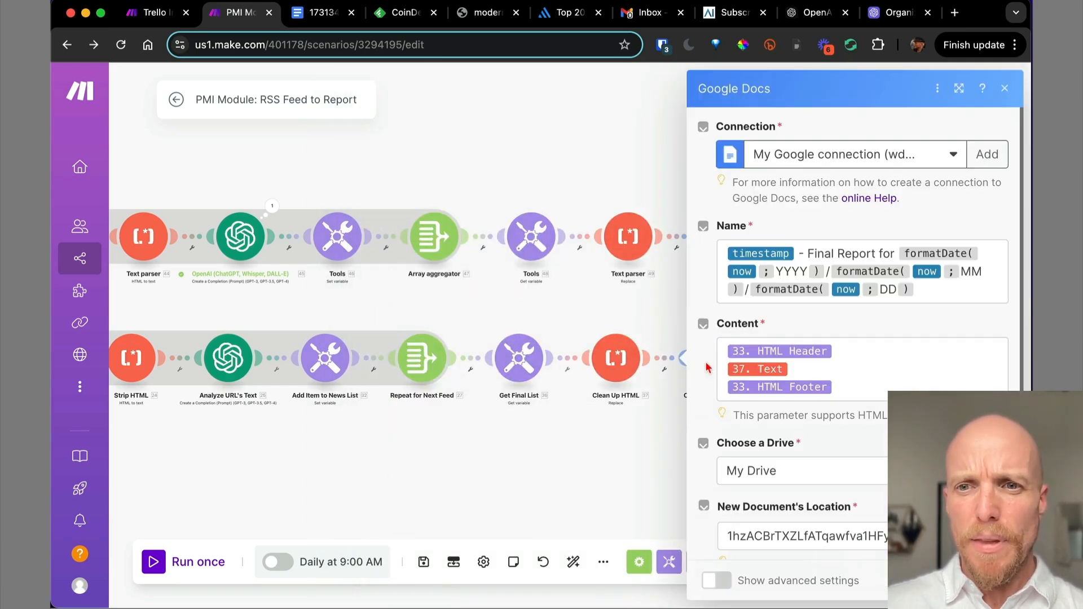
drag(937, 296, 718, 255)
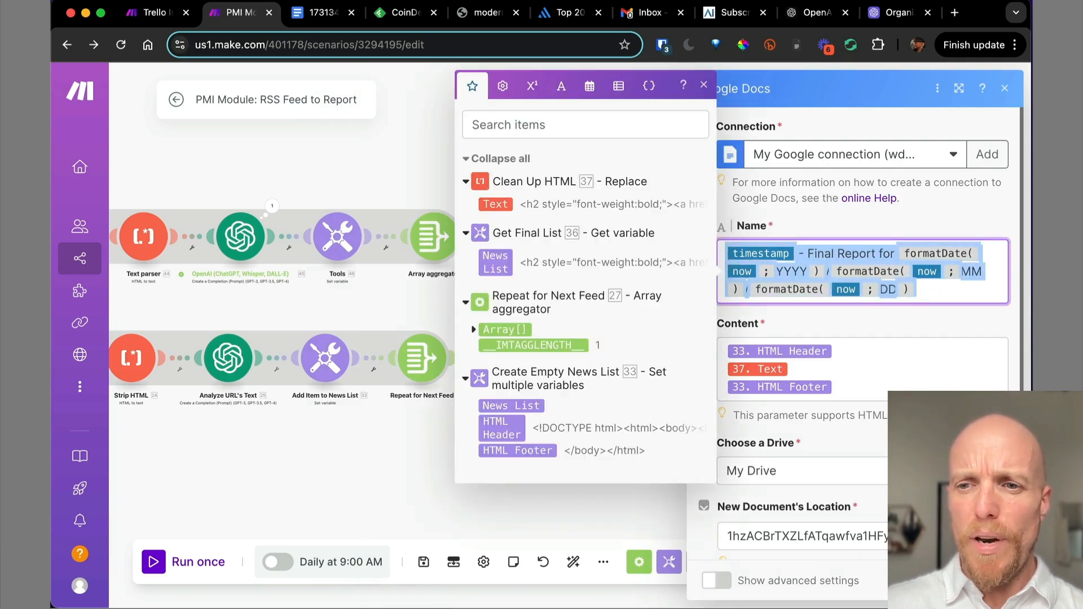
click(941, 580)
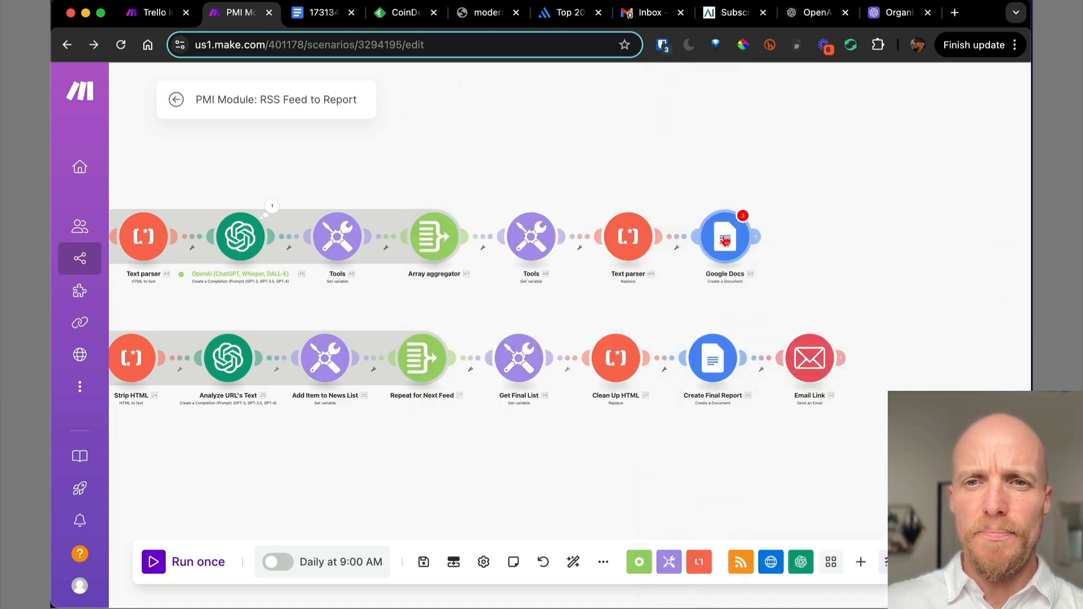
Name the Google Docs document 'Daily Report' followed by the mapped now date.
click(725, 241)
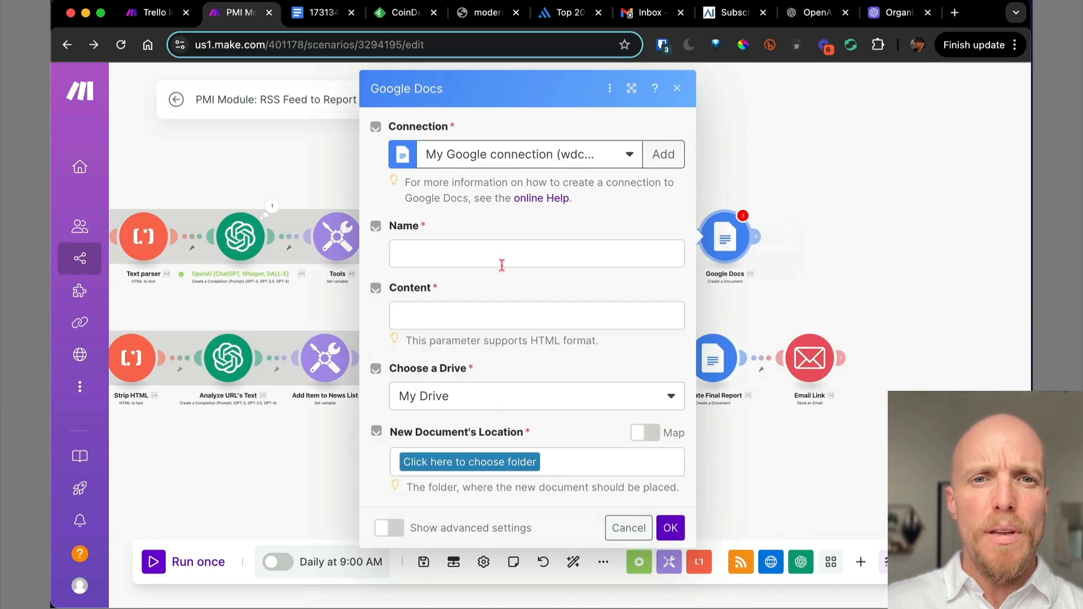
click(494, 254)
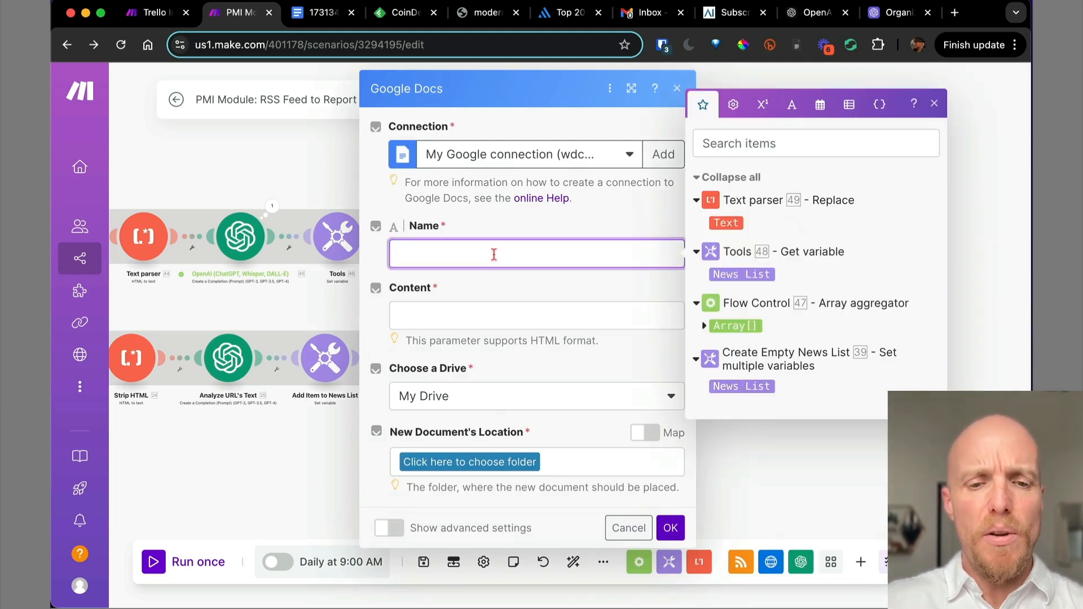
text(Daily R)
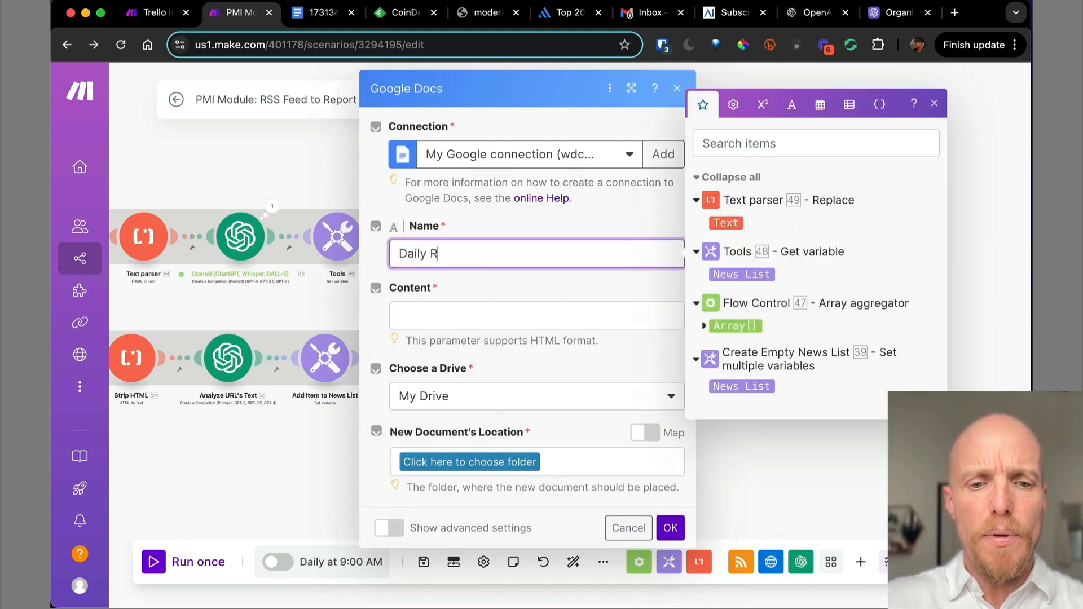
text(eport)
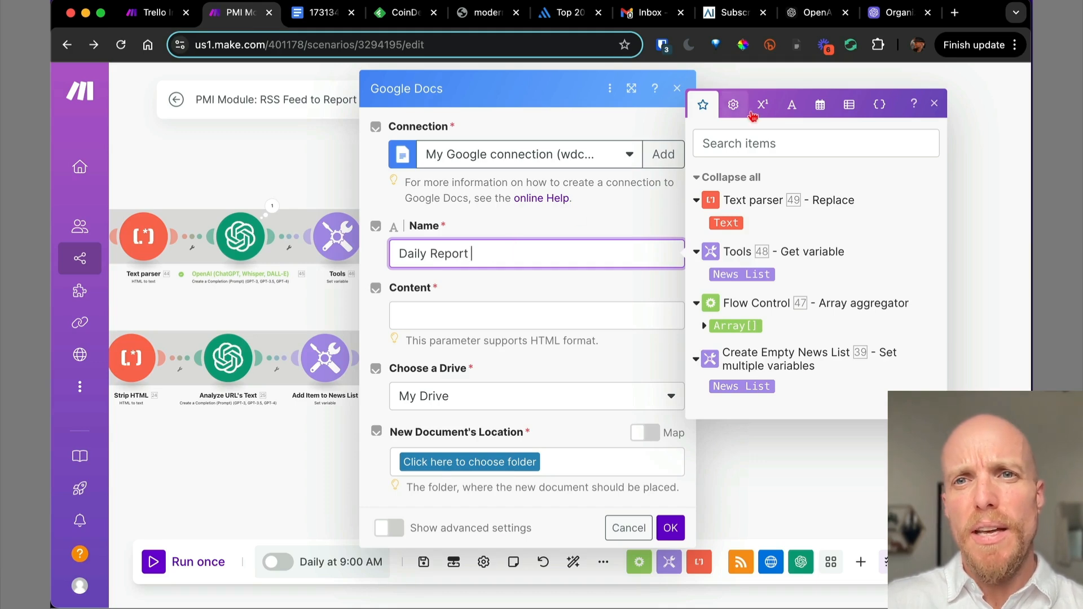
click(819, 108)
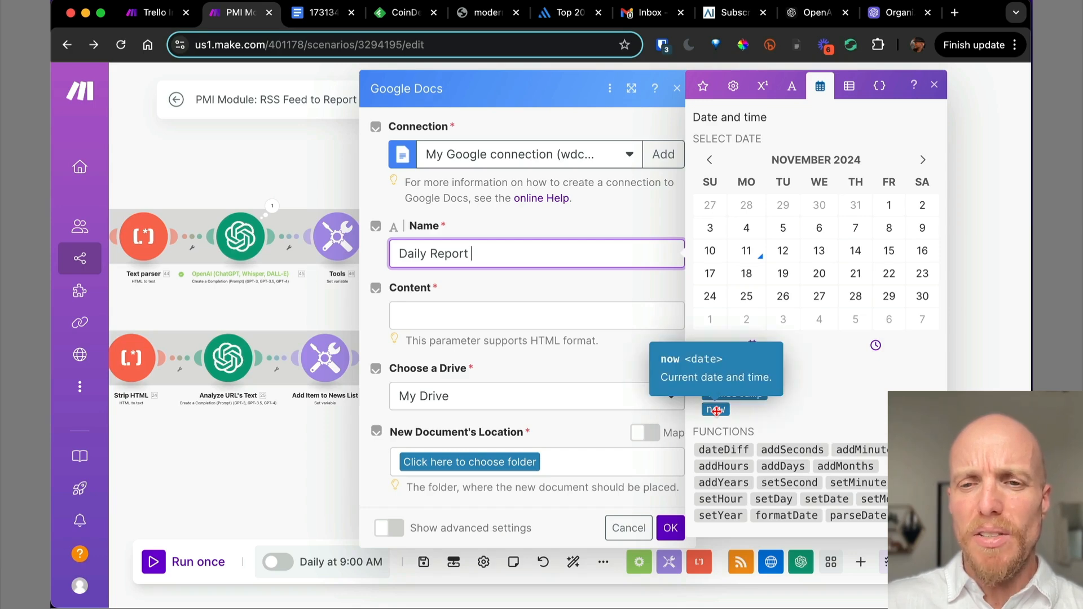
click(716, 410)
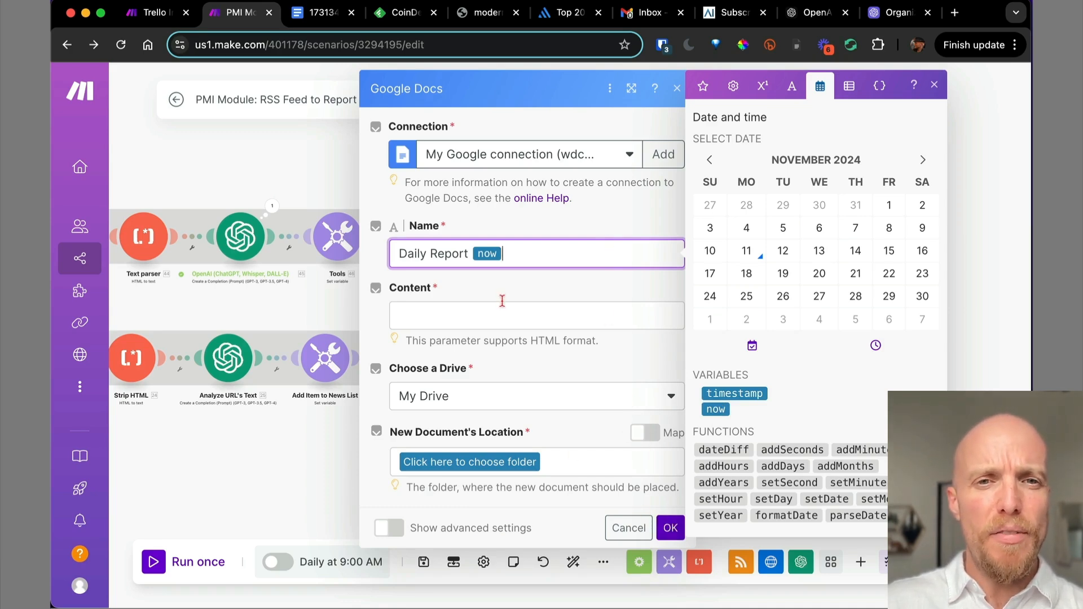
click(435, 317)
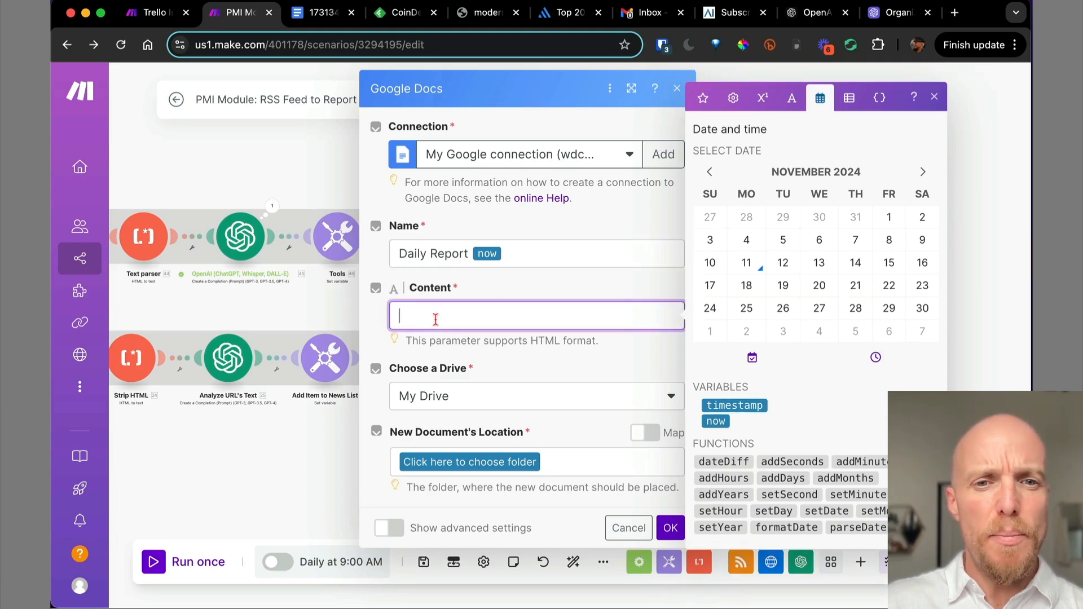
click(705, 105)
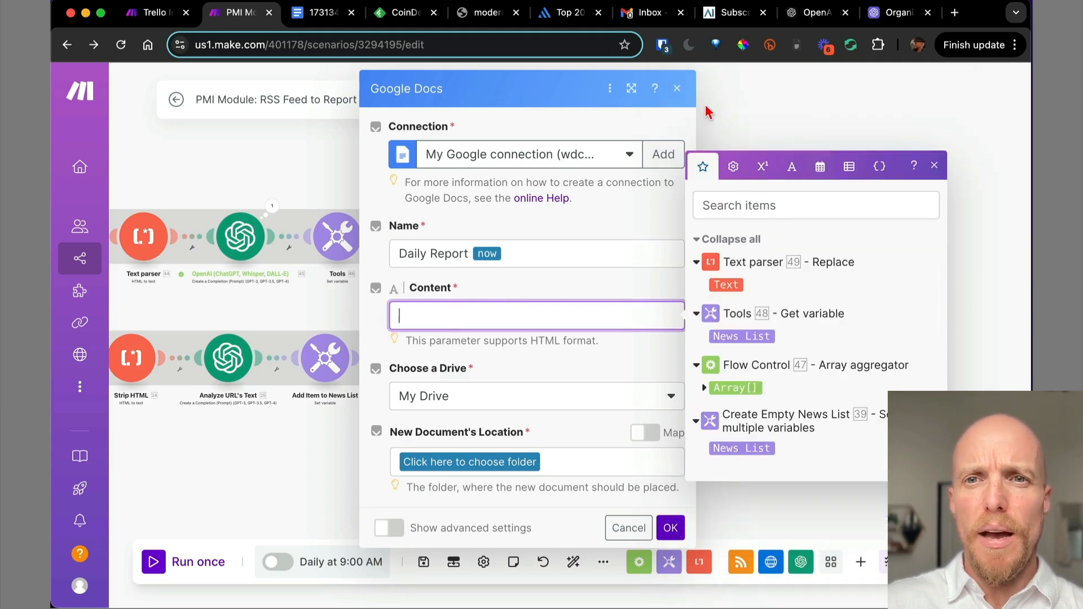
Map Text parser 49's Text output into the new document's Content field.
click(727, 286)
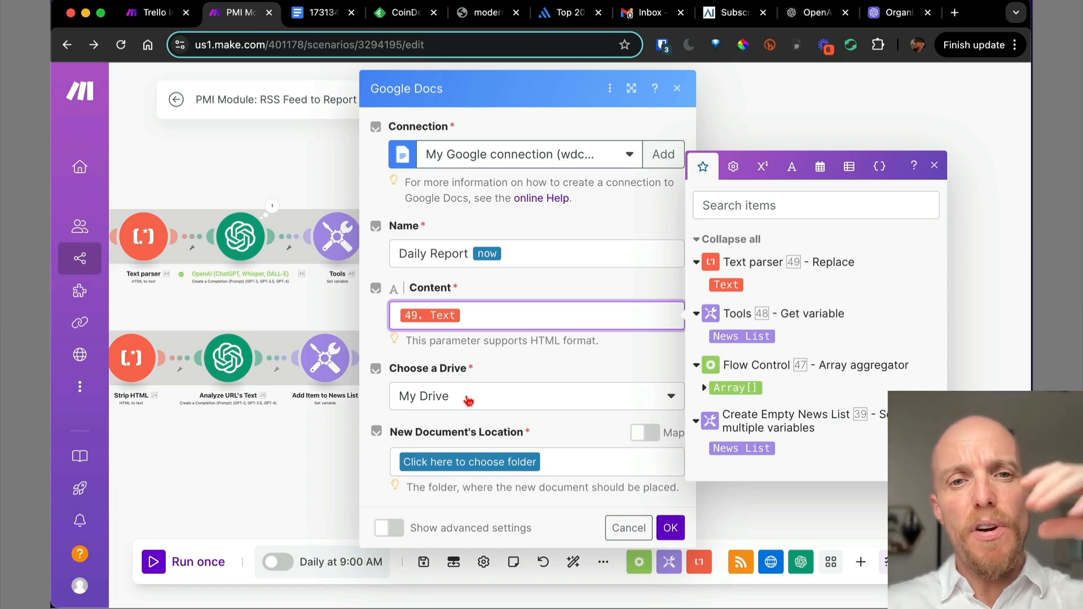
click(550, 379)
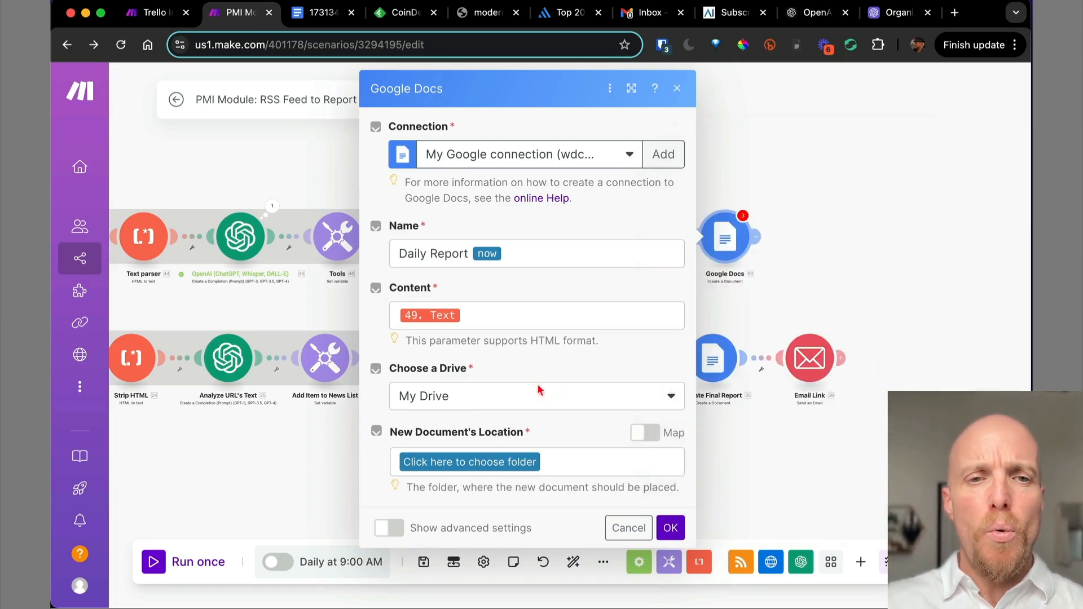
click(497, 402)
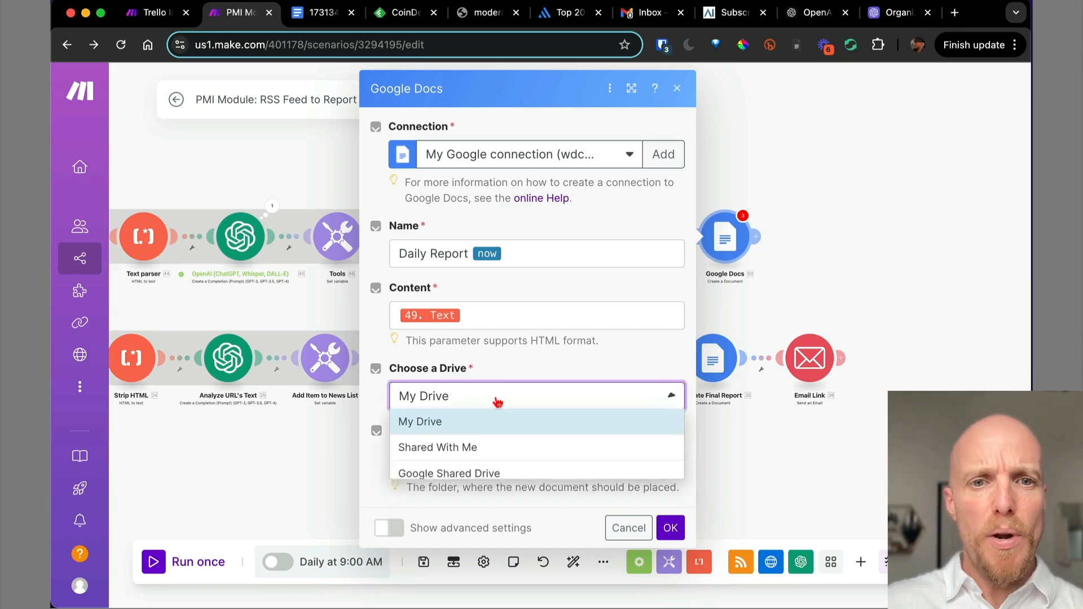
Look through the available Google connections, then cancel creating a new one.
click(583, 163)
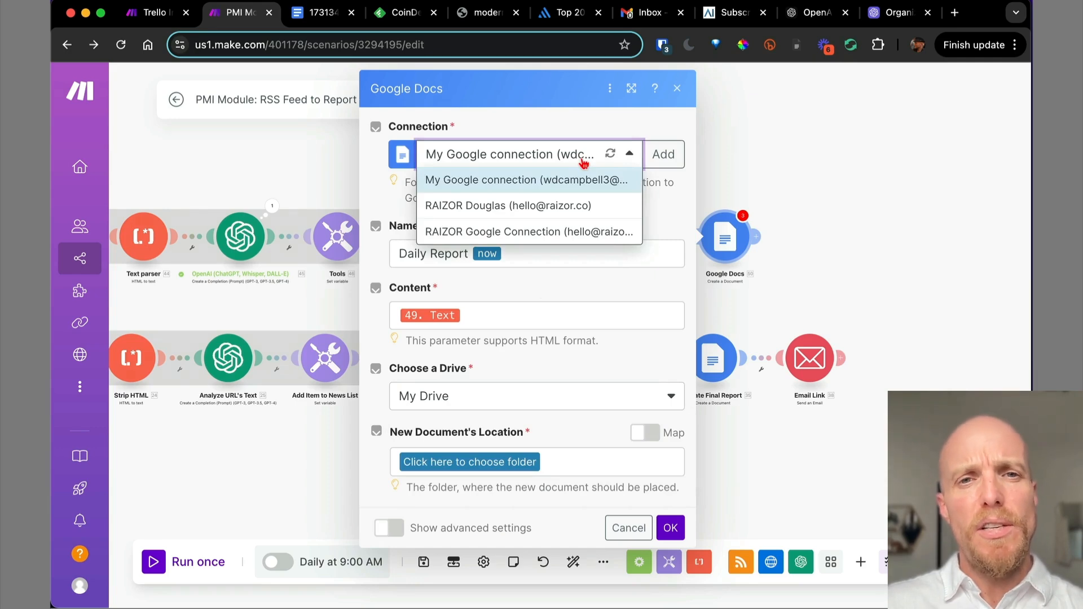
click(657, 155)
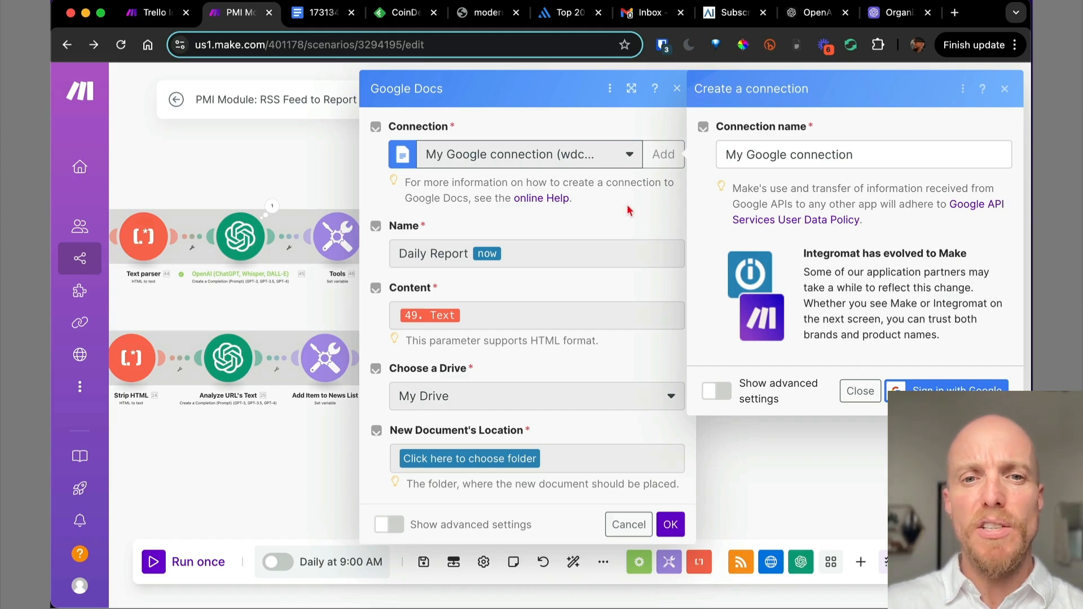
click(1006, 90)
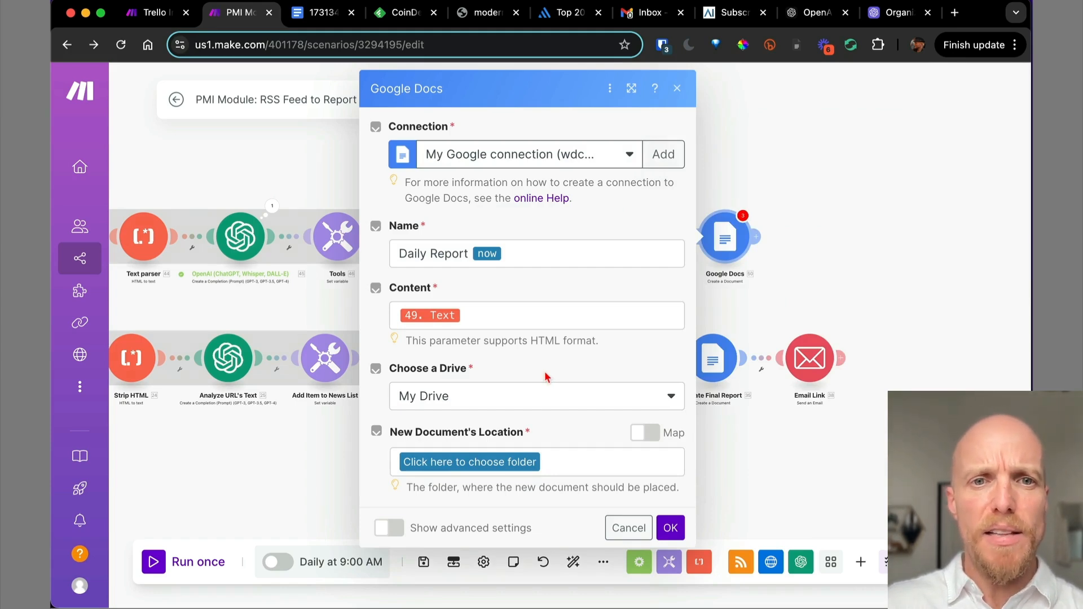
Keep My Drive, pick the AI & Automation R&D folder with Map on, and start Drive in a new tab.
click(511, 401)
click(500, 425)
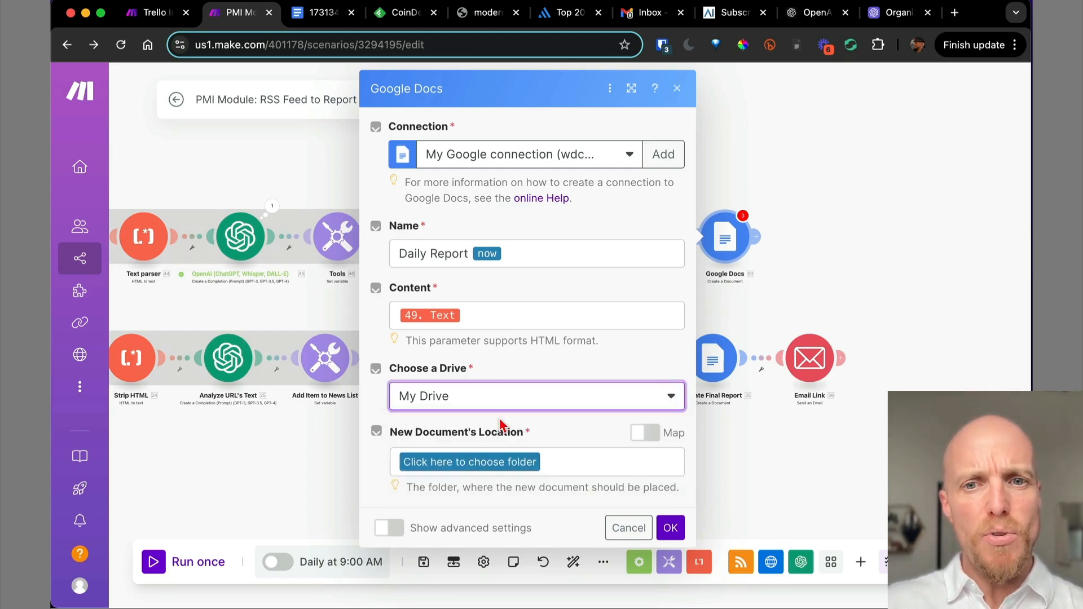
click(492, 468)
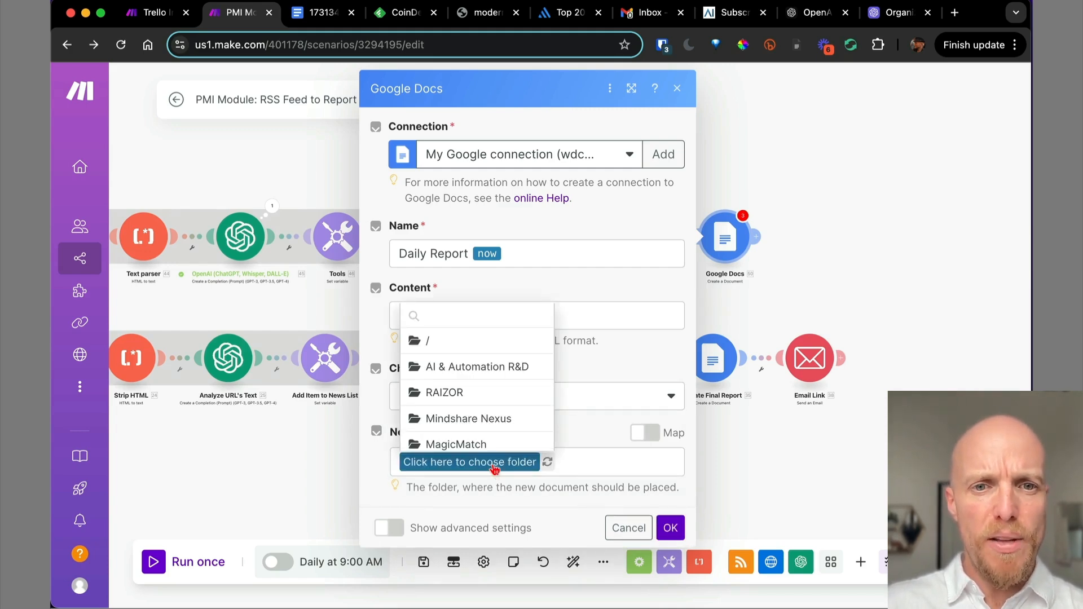
click(489, 368)
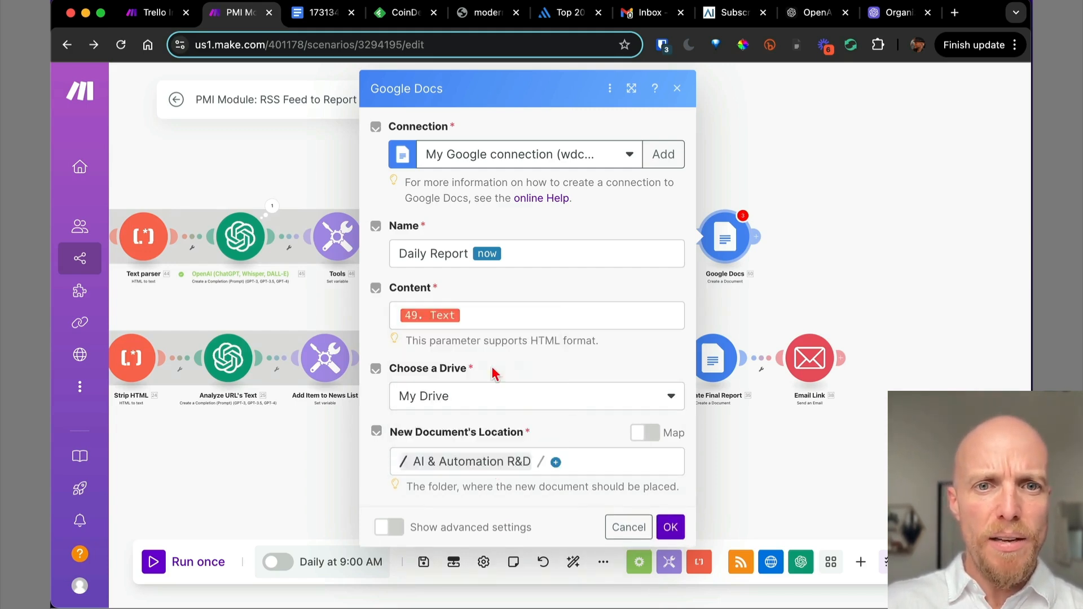
click(644, 432)
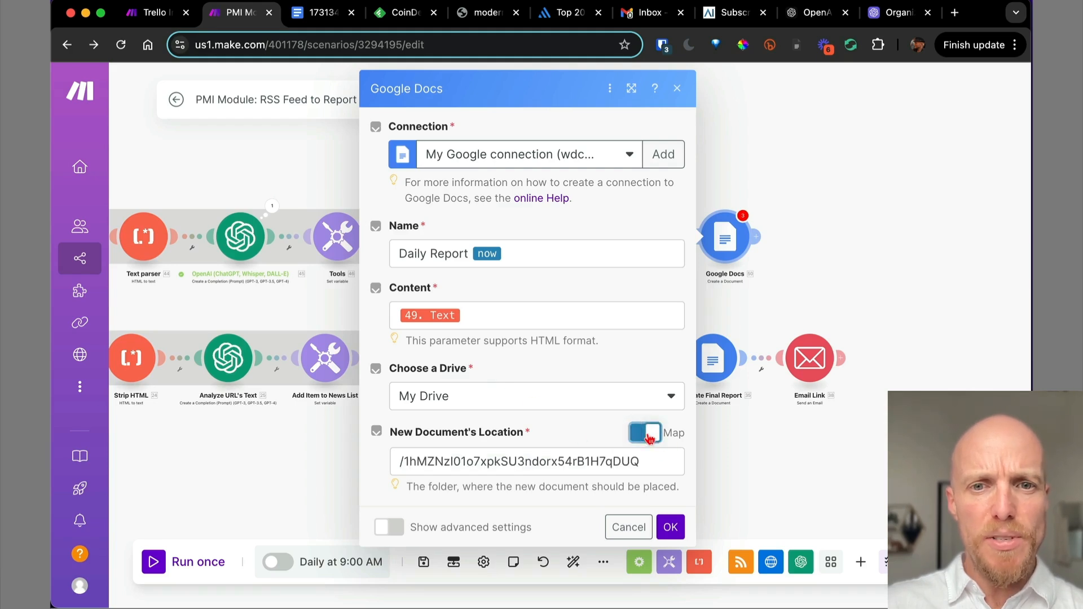
click(955, 13)
text(drive )
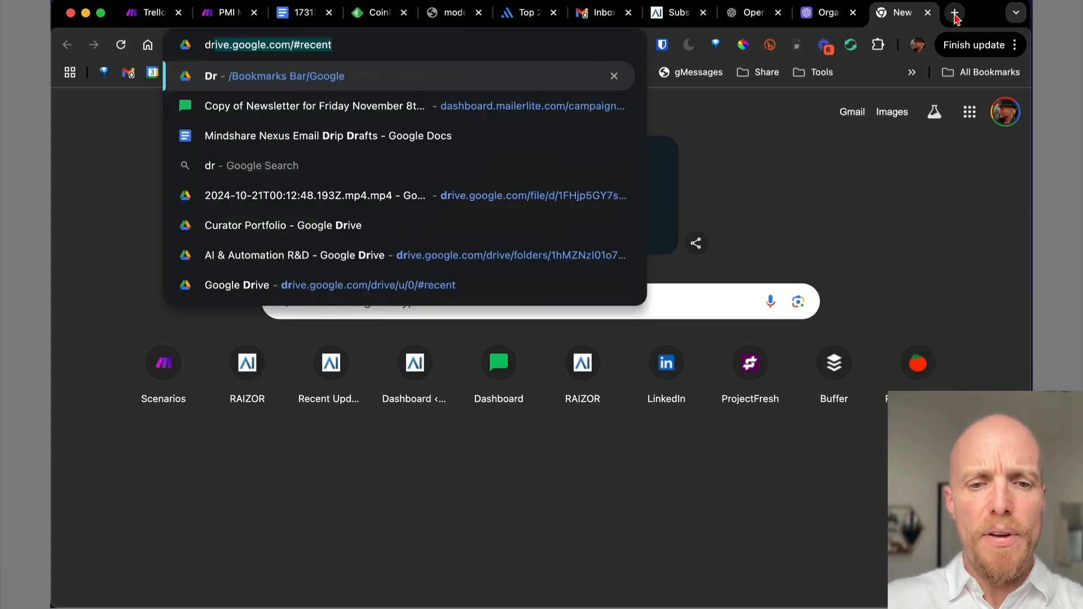
text(repo)
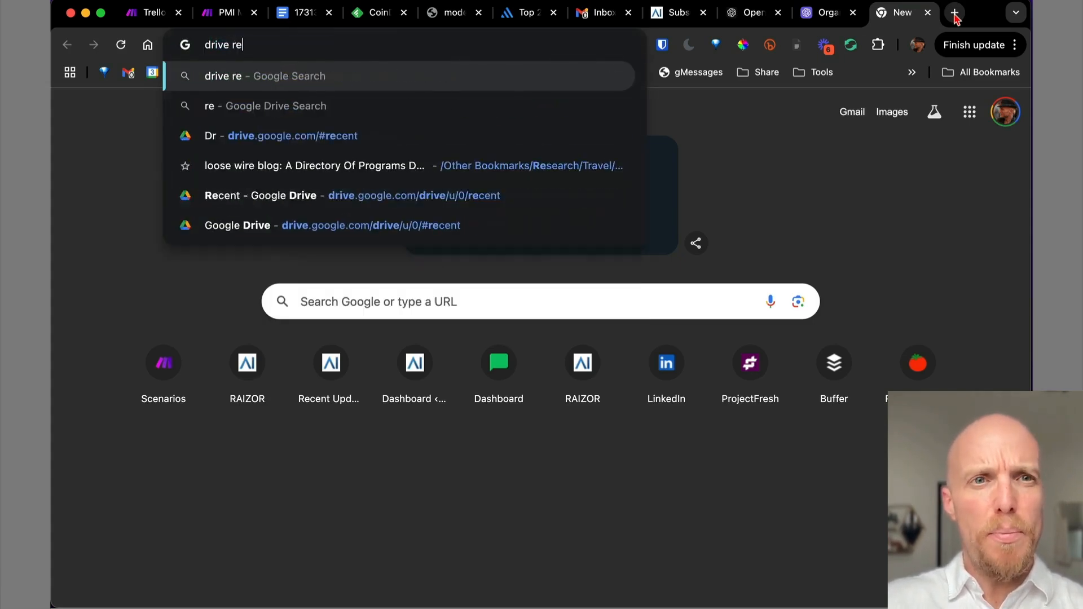
Open the Reports folder in list view and trash all nine old Final Report files.
key(Down)
key(Down)
key(Return)
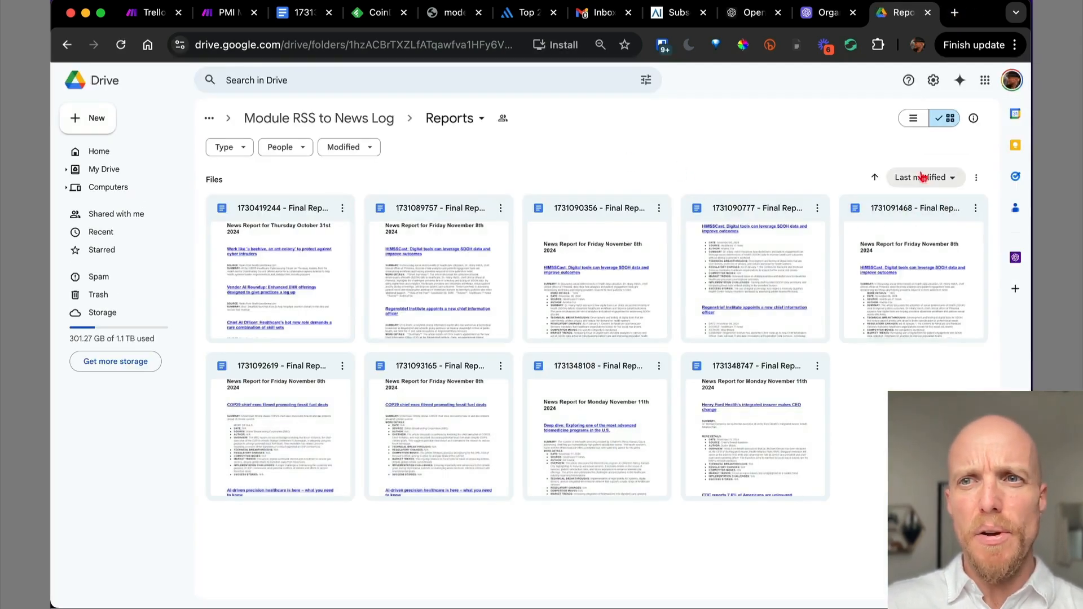
click(914, 118)
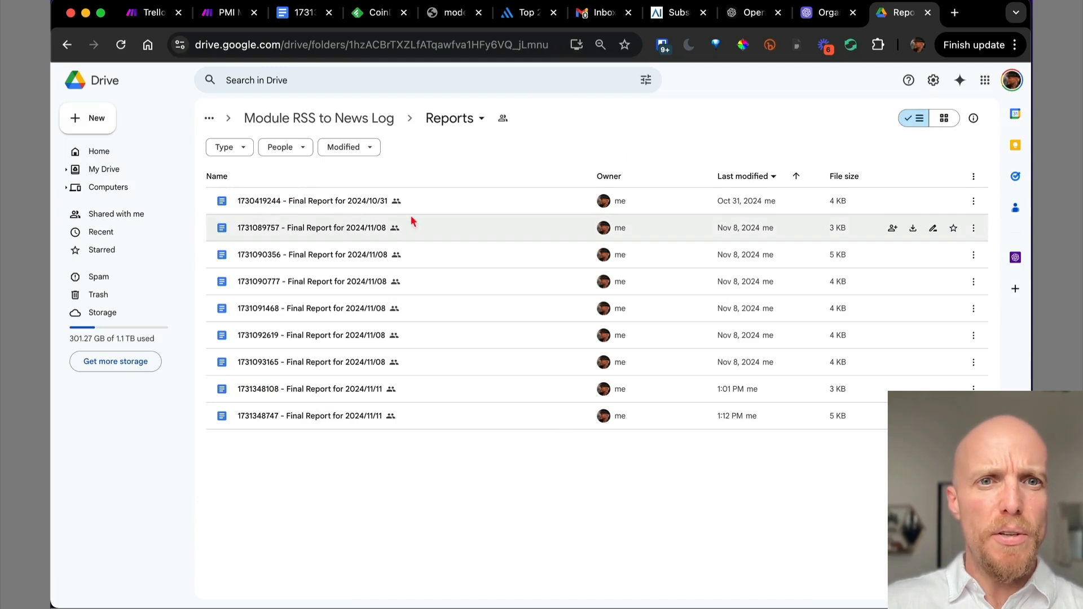
click(425, 204)
shift+click(429, 417)
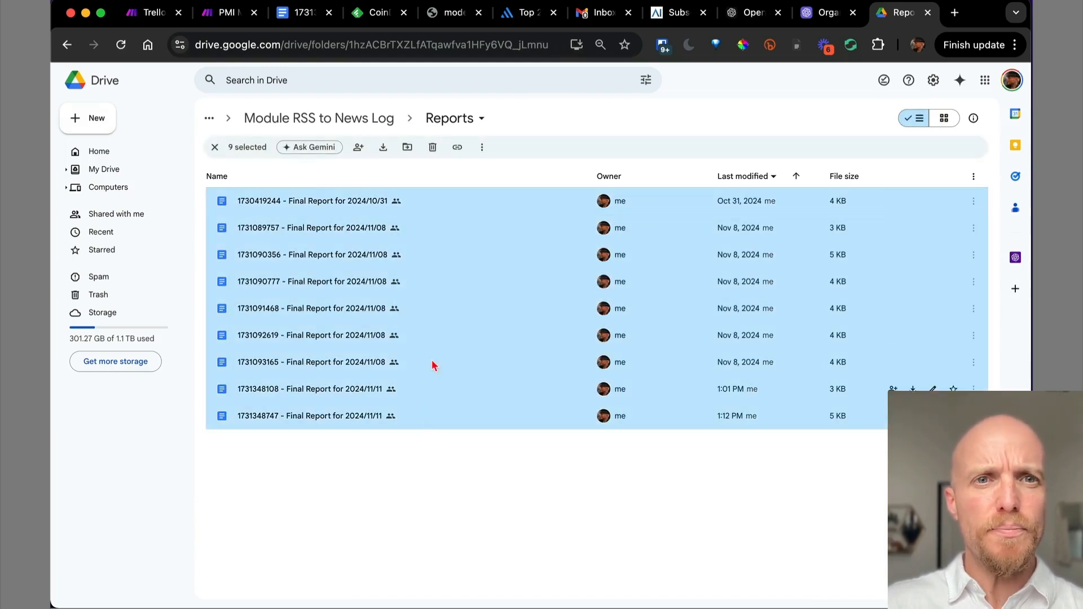
click(435, 148)
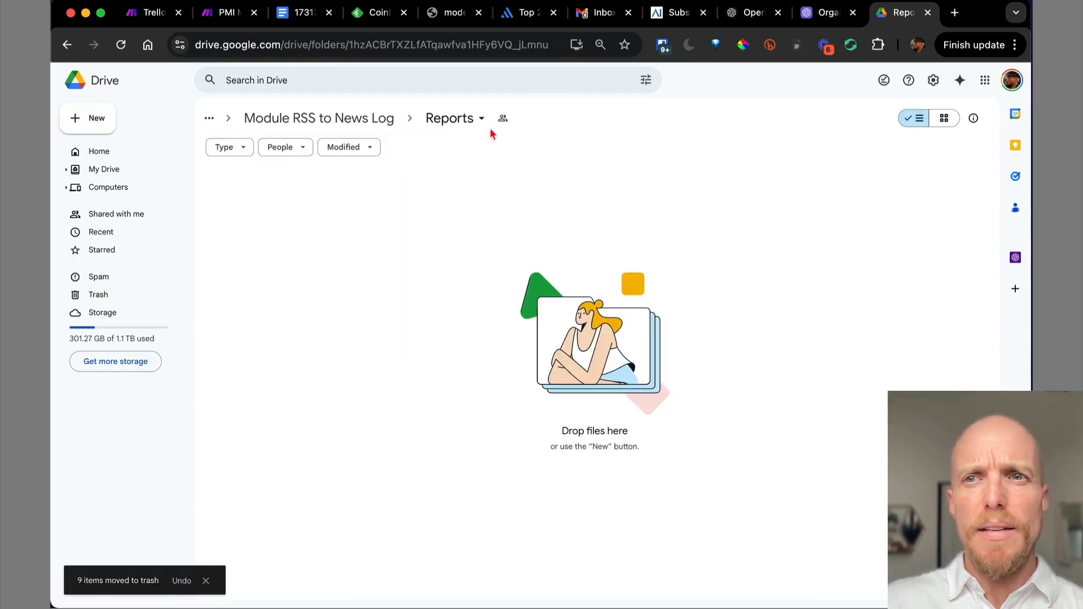
Select and copy the Reports folder ID after folders/ in the address bar.
double_click(375, 44)
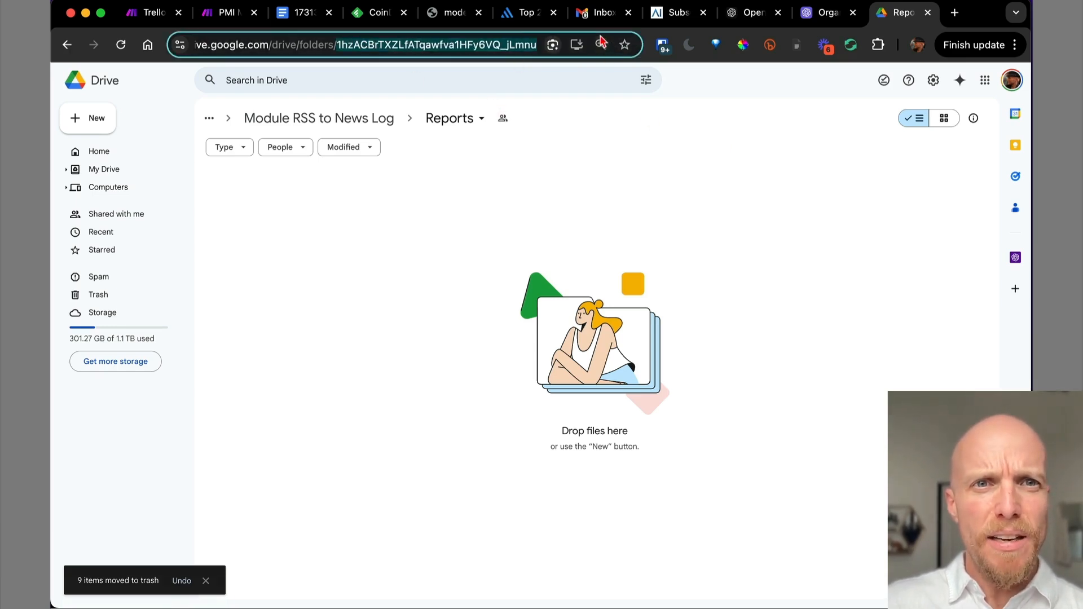
key(Left)
key(shift+End)
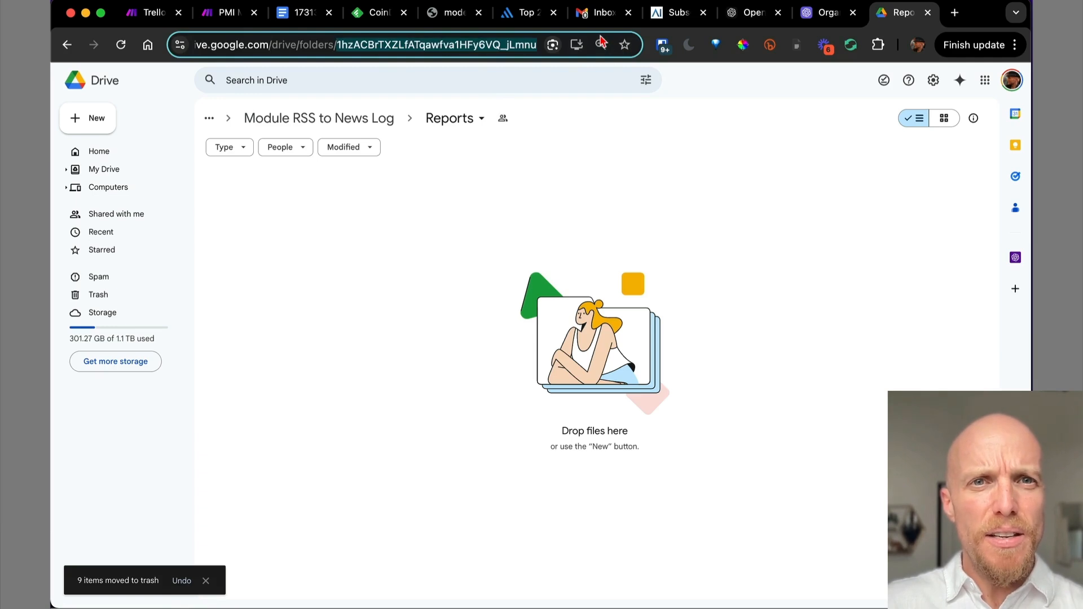
key(Right)
key(alt+shift+Left)
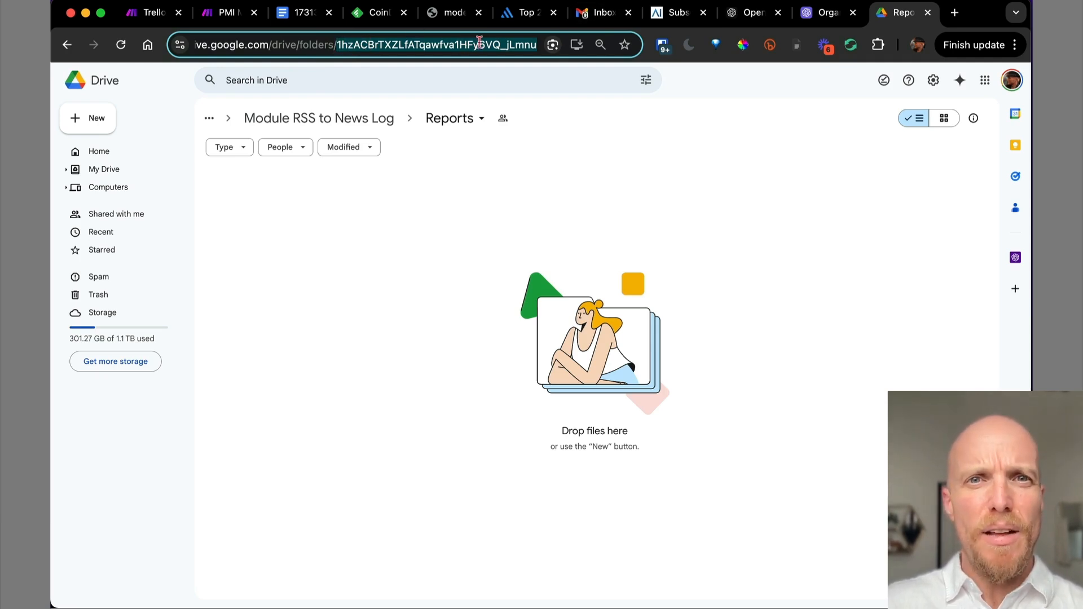
click(519, 44)
double_click(459, 42)
click(496, 45)
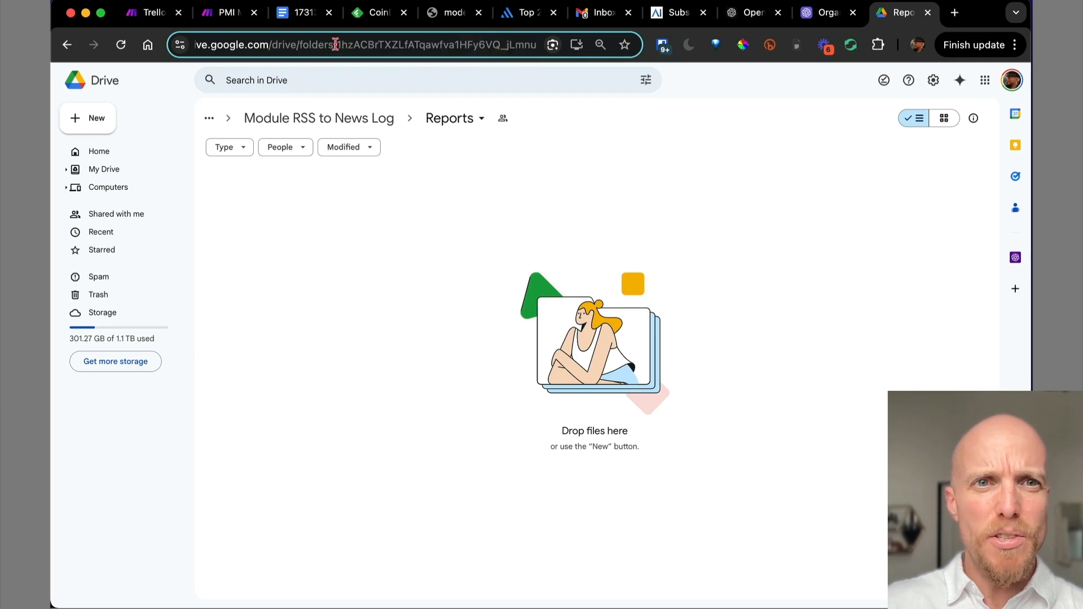
drag(338, 45, 600, 50)
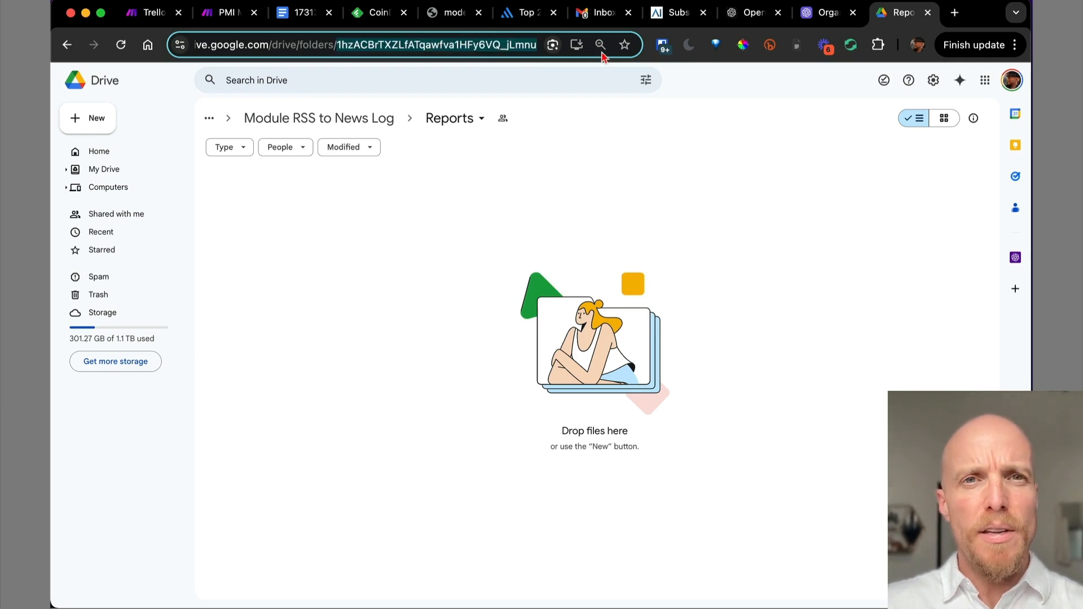
click(227, 17)
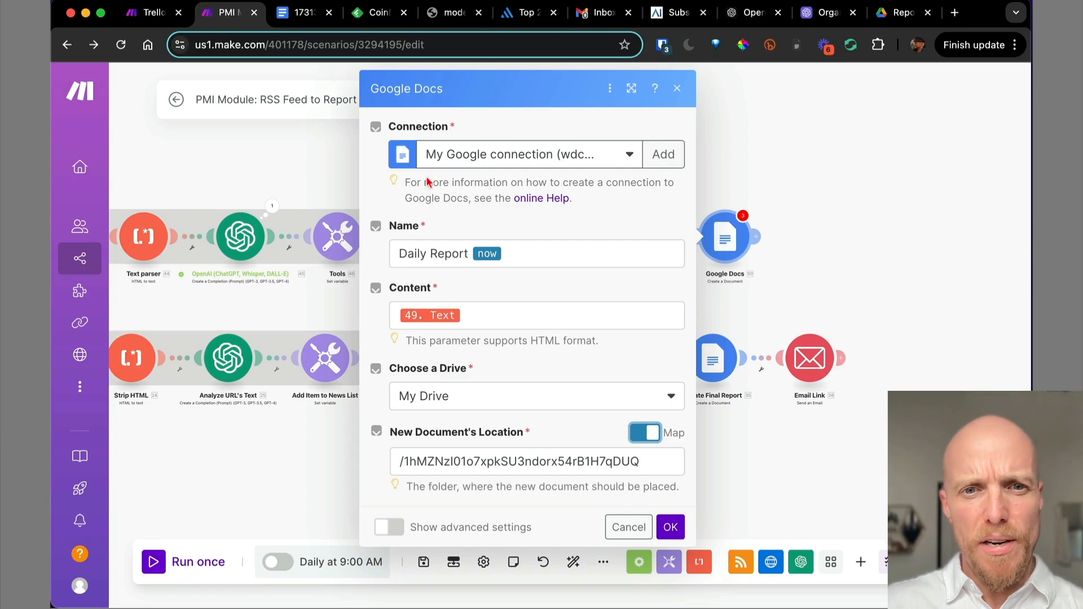
Replace the New Document's Location with the pasted Reports folder ID and save the module.
click(536, 461)
key(super+a)
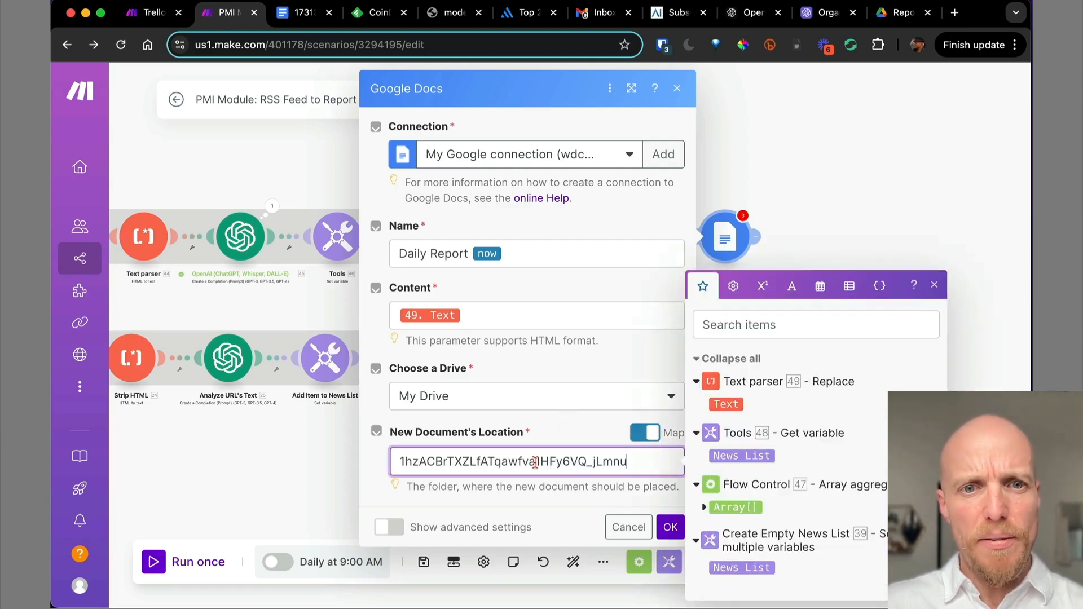
click(669, 528)
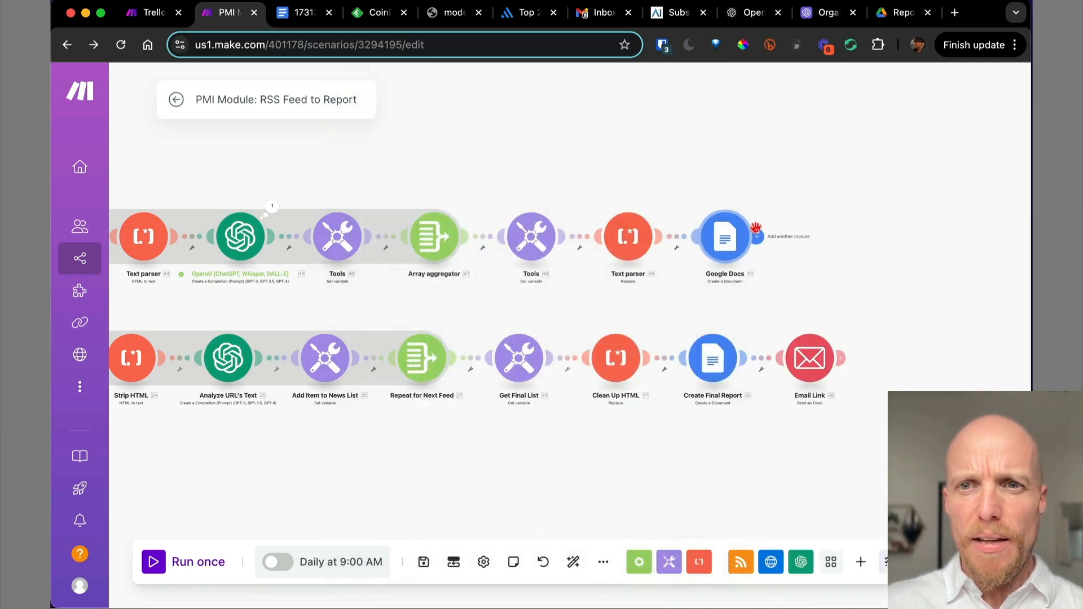
right_click(728, 246)
Run only the Google Docs module with 'Test Report' as the sample Text input.
click(756, 280)
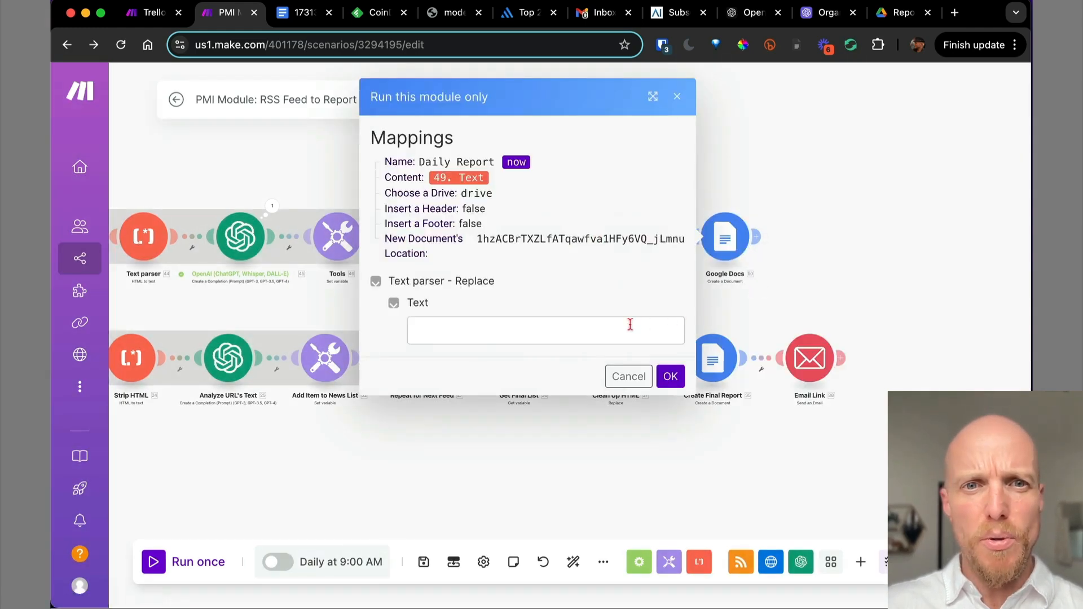
click(486, 332)
text(Test Report)
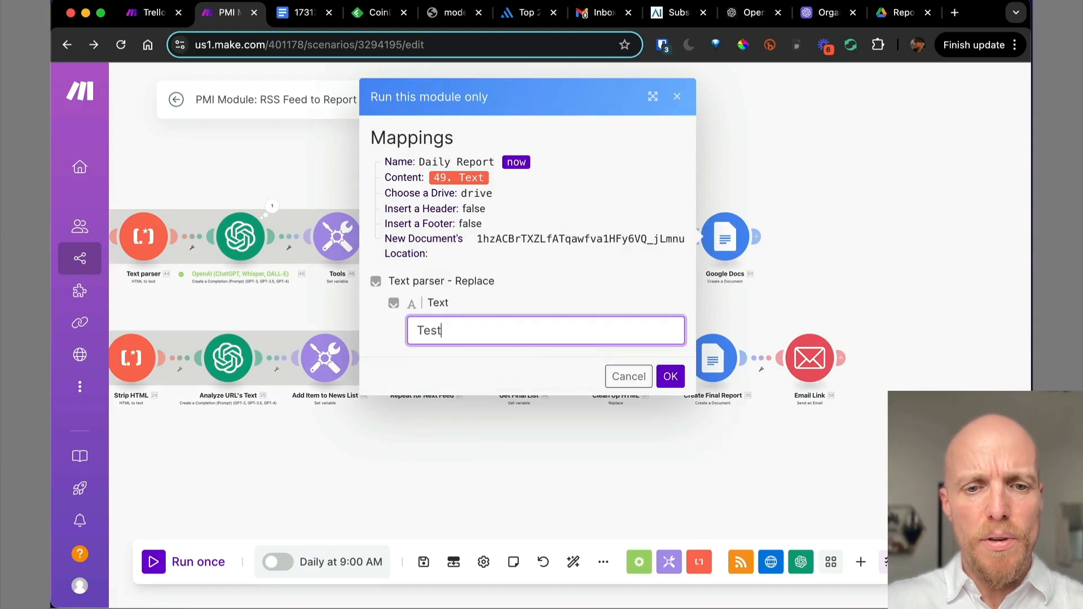
click(673, 381)
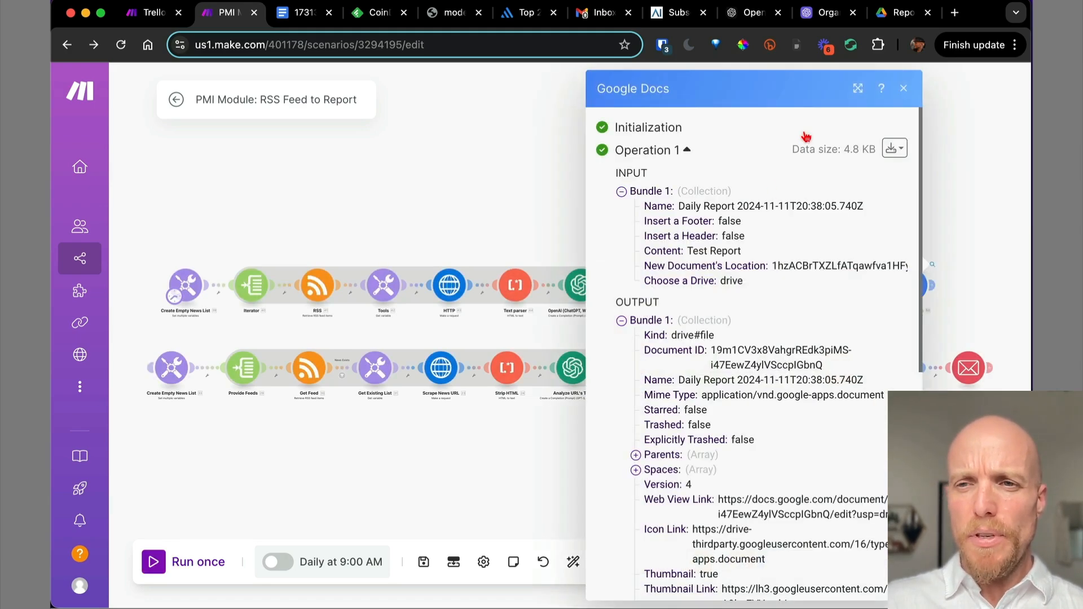
Open the new Daily Report doc to confirm it reads 'Test Report', then move it to trash.
click(902, 12)
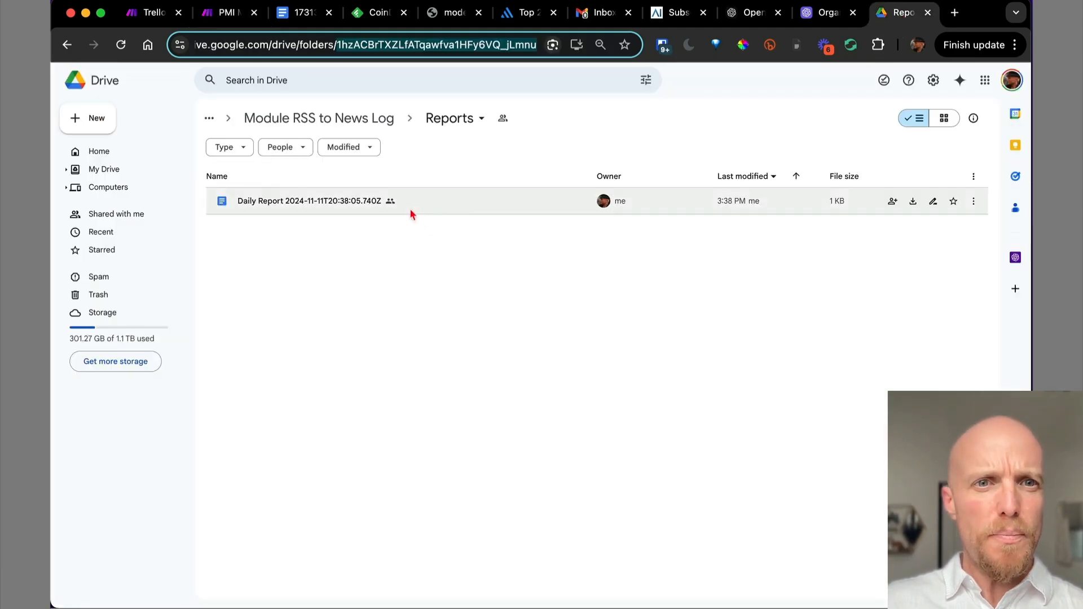
double_click(457, 202)
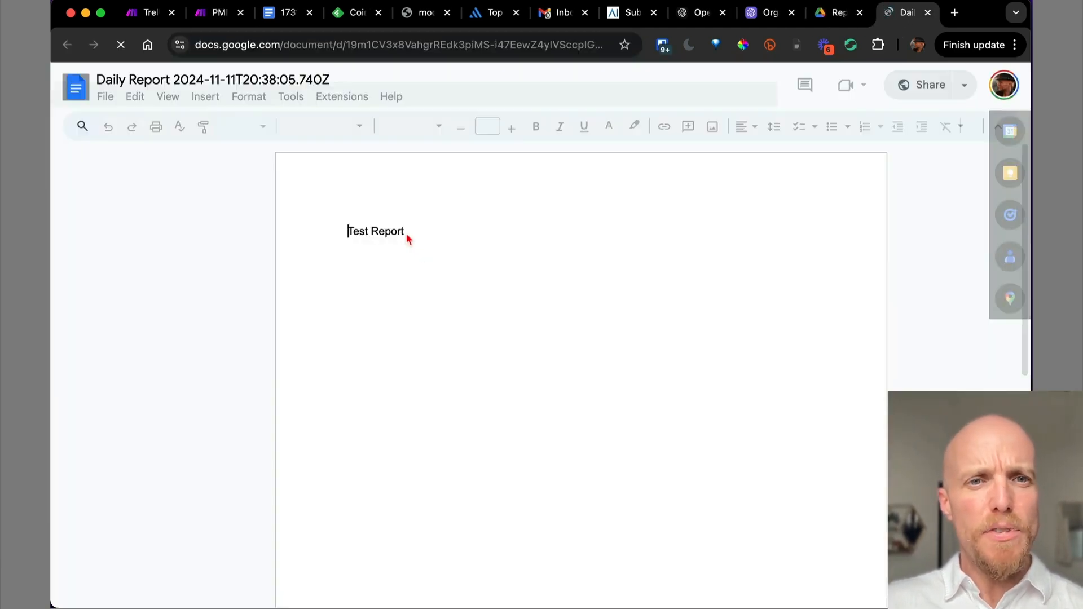
key(super+w)
right_click(416, 204)
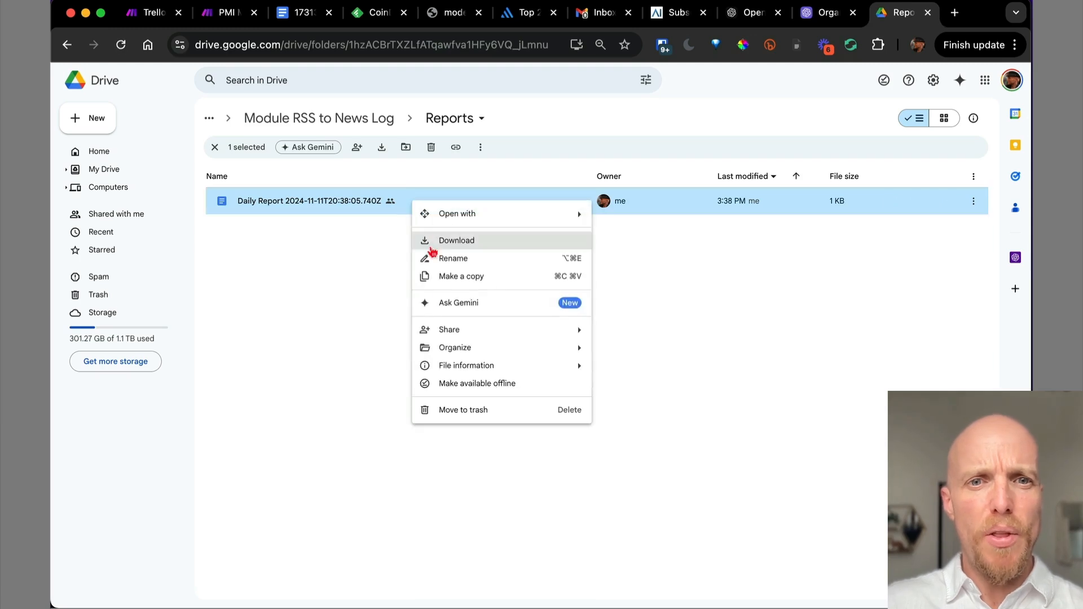
click(452, 411)
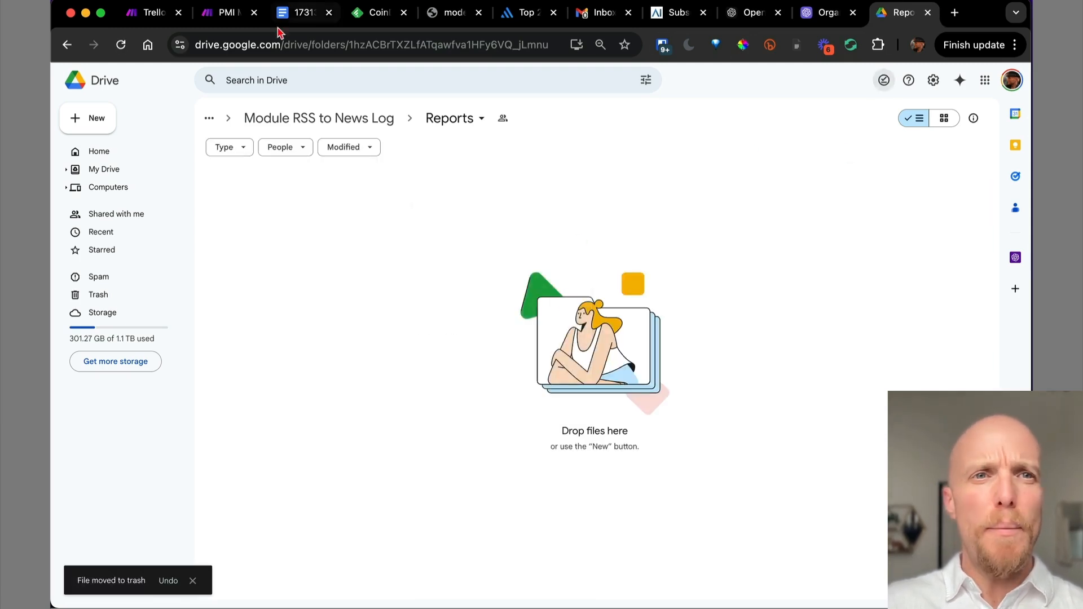
click(243, 13)
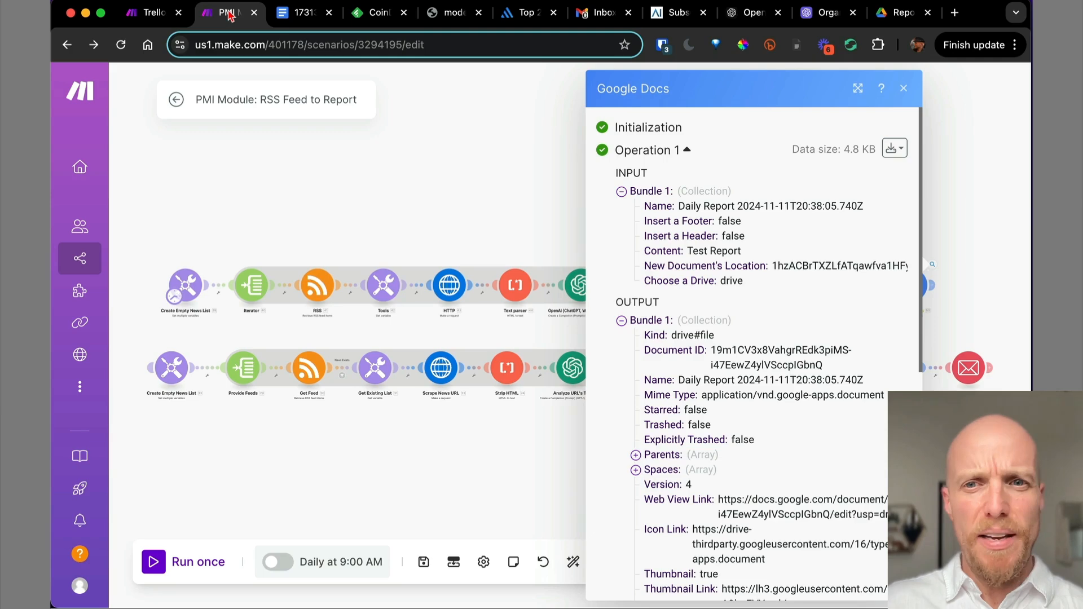
Add an Email > Send an Email module after the Google Docs module.
click(902, 88)
scroll(747, 200, right, 6)
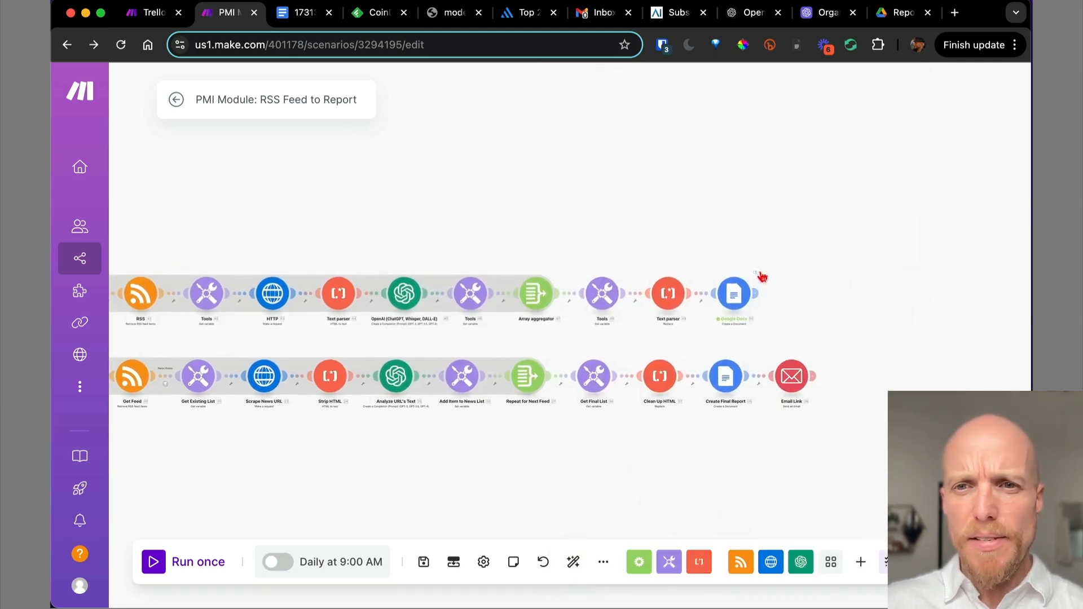
click(754, 294)
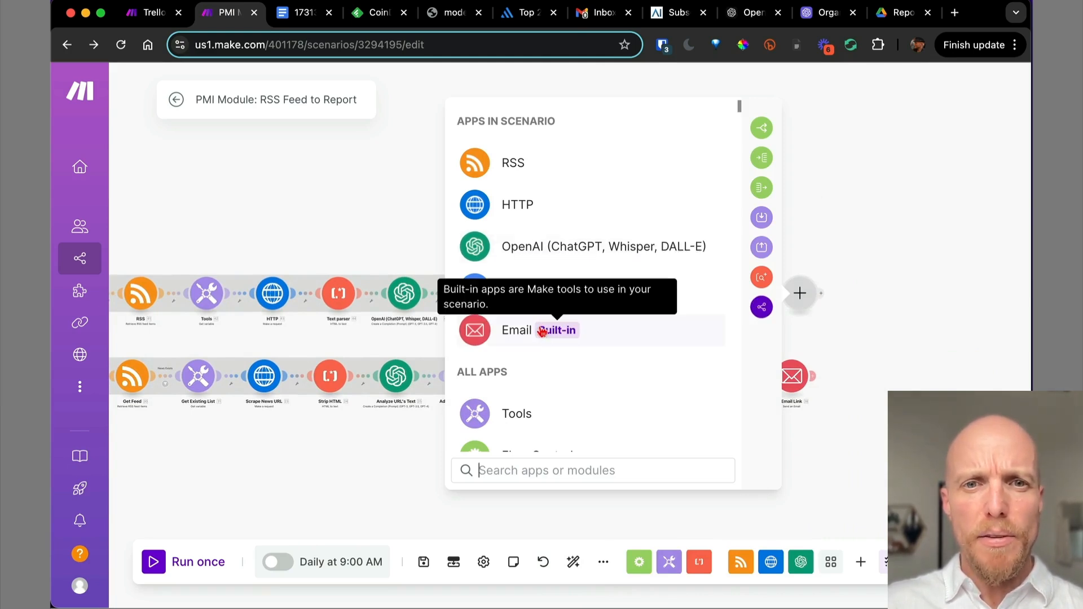
click(630, 330)
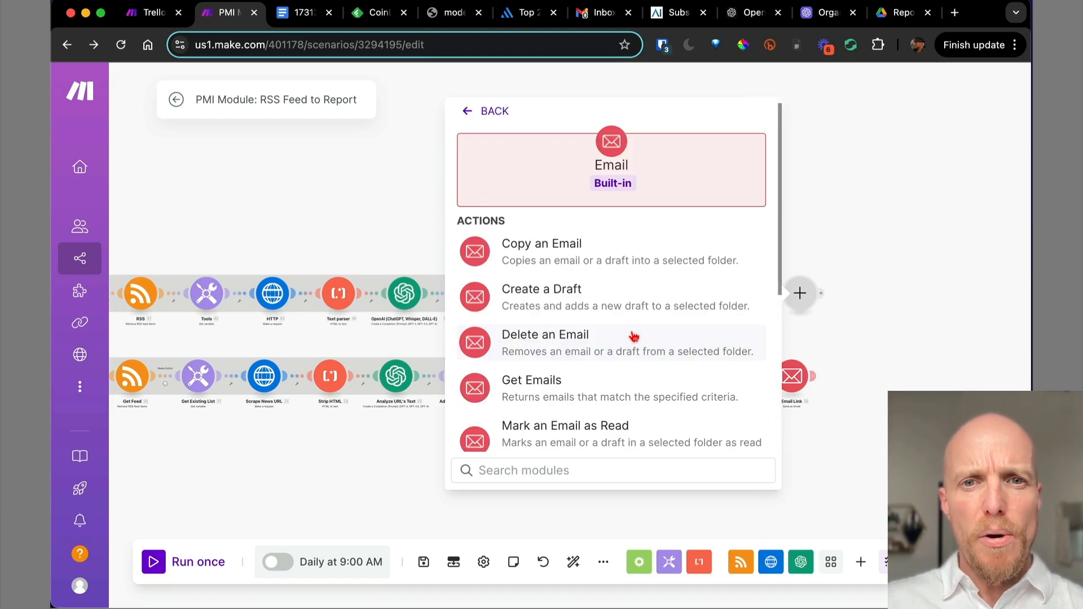
scroll(600, 304, down, 5)
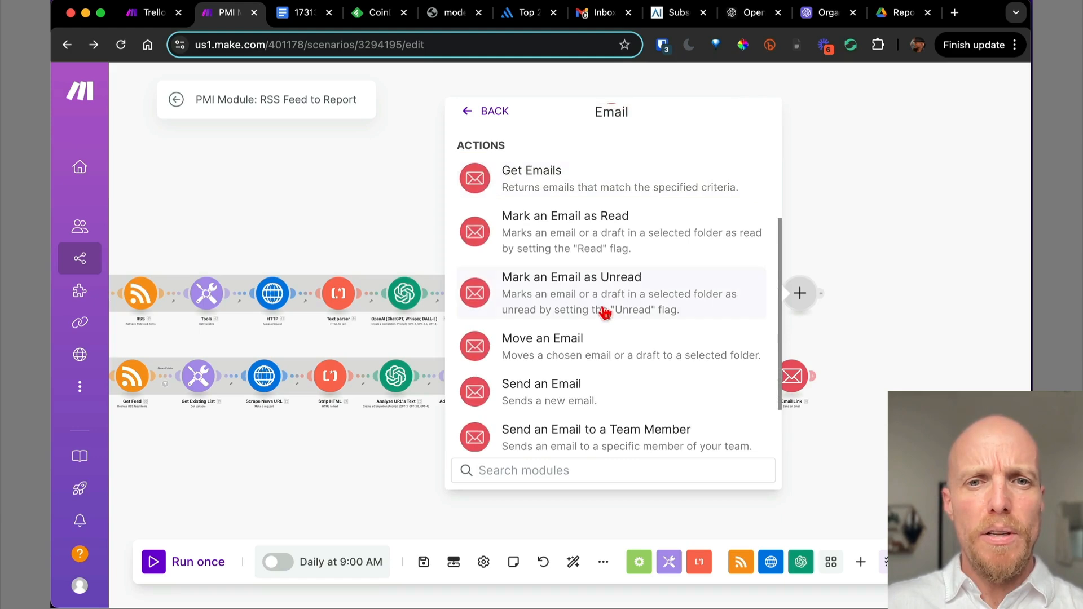
click(605, 399)
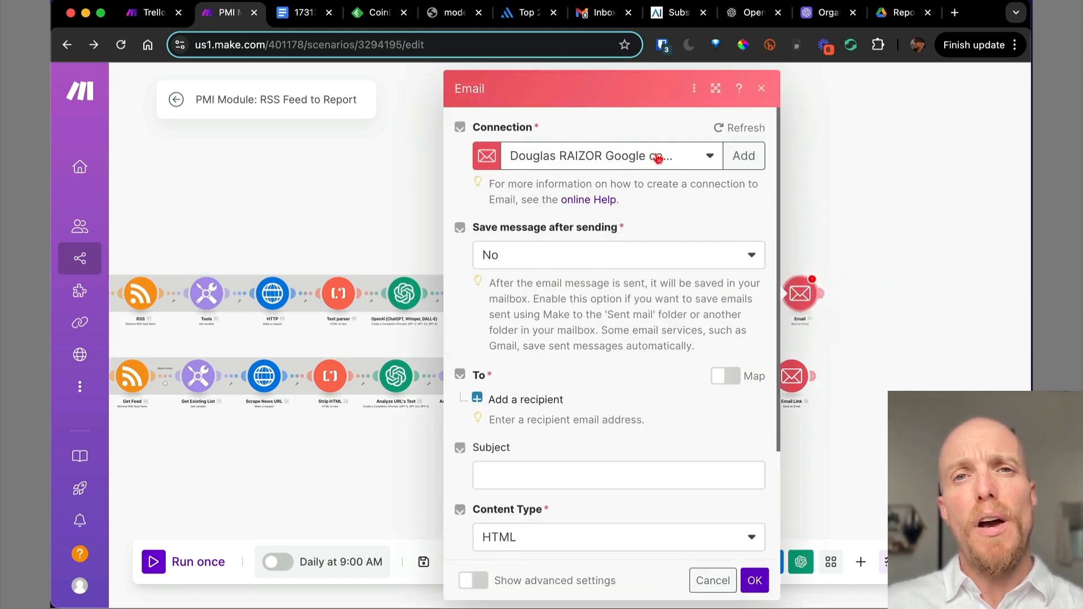
Explore a new Others (SMTP) connection with provider Other, then abandon it.
click(743, 156)
click(636, 159)
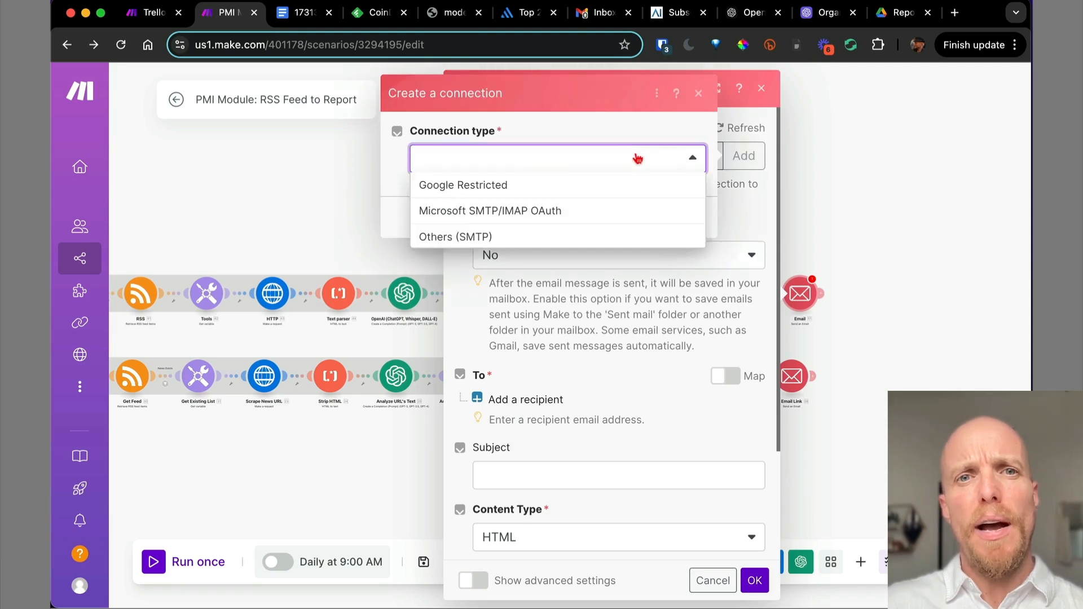
click(523, 237)
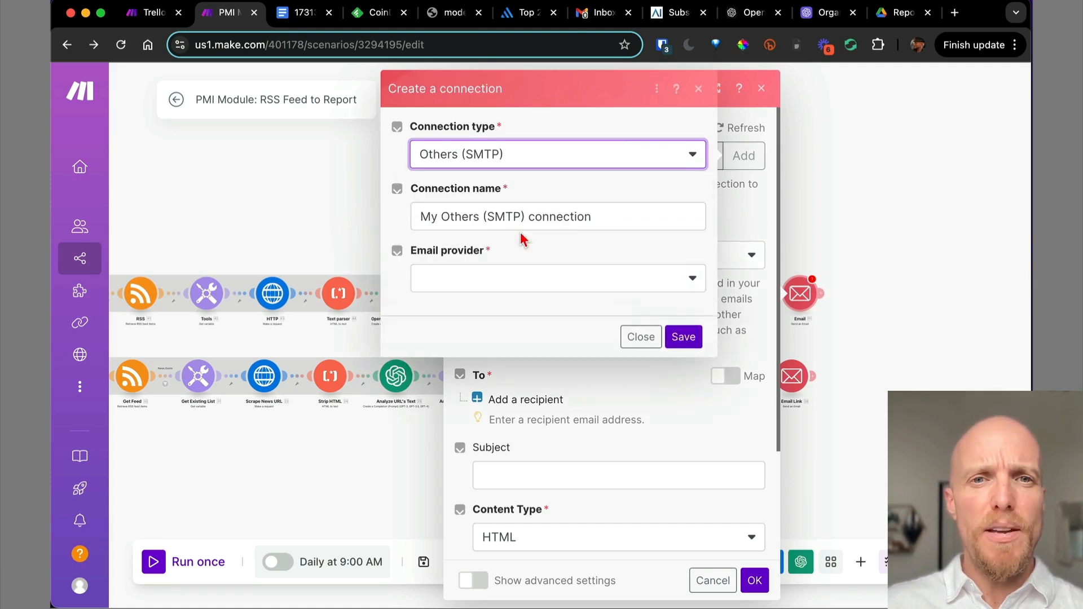
click(520, 281)
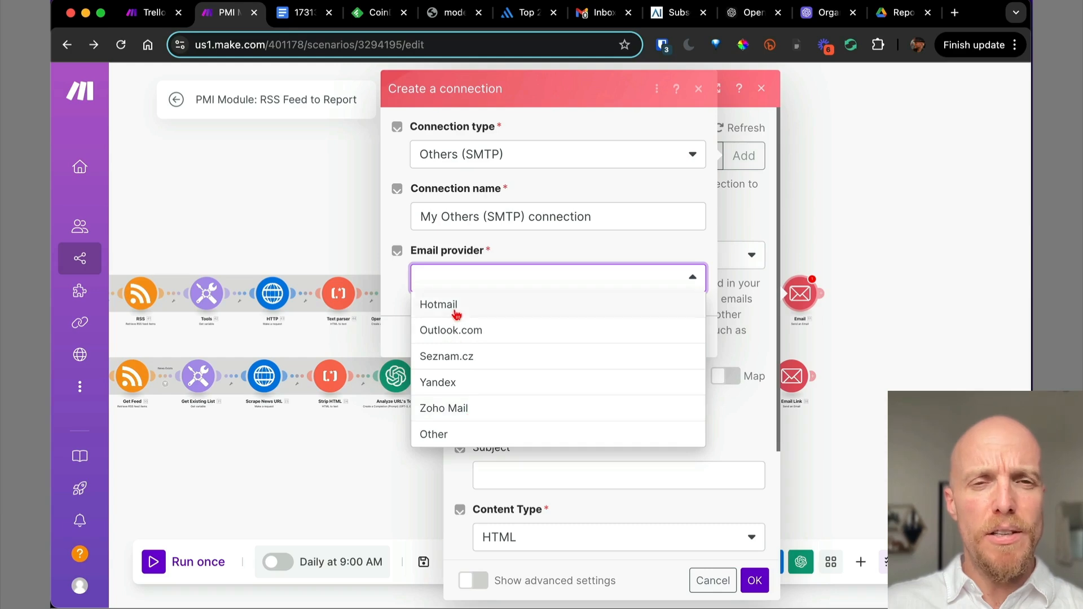
click(466, 439)
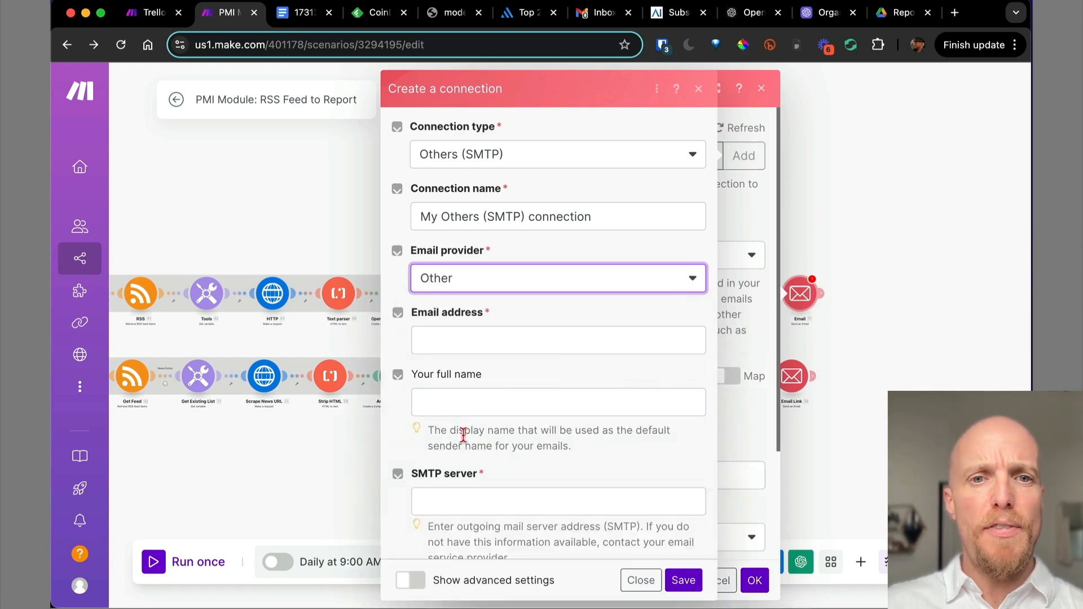
scroll(550, 364, down, 3)
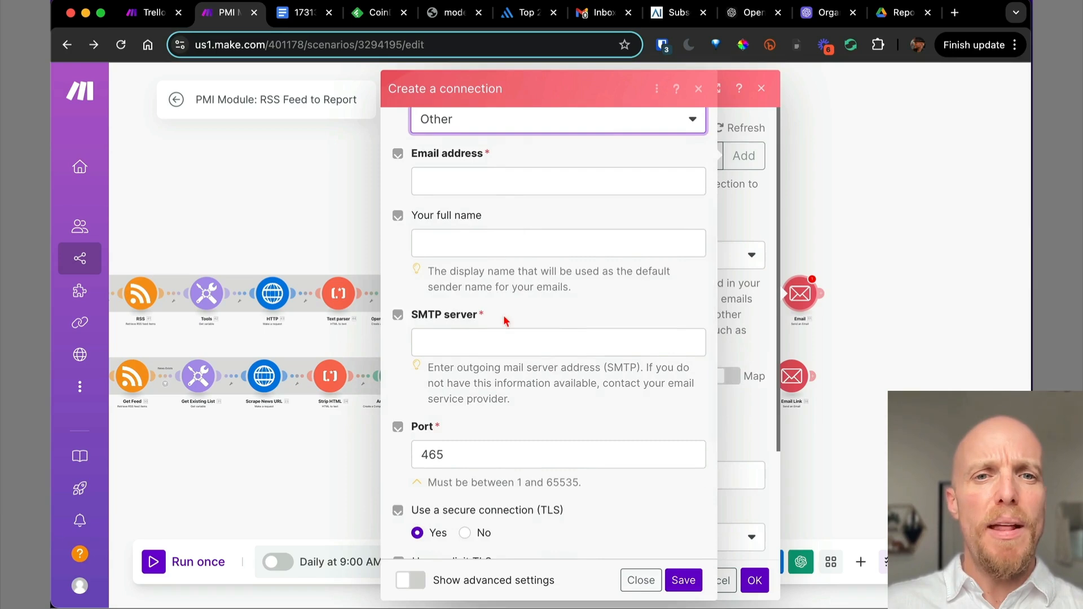
scroll(505, 319, down, 2)
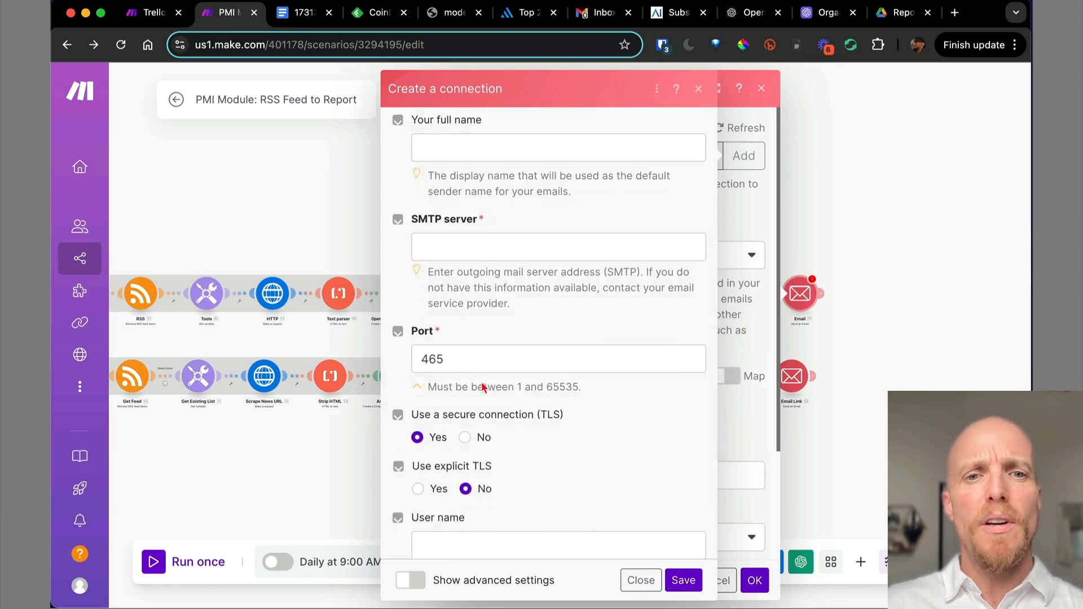
scroll(477, 406, down, 2)
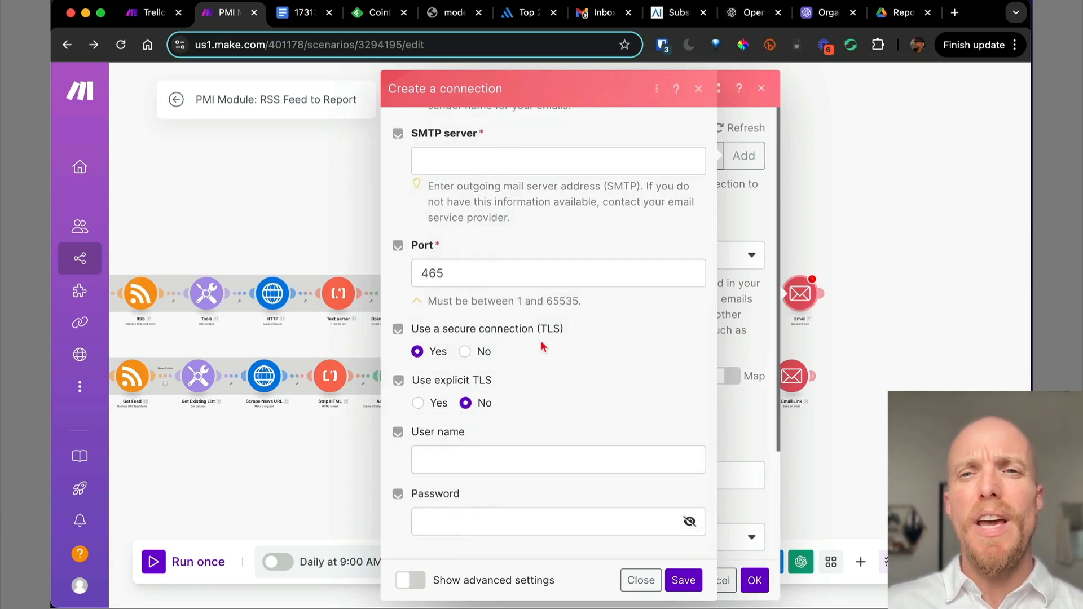
click(699, 89)
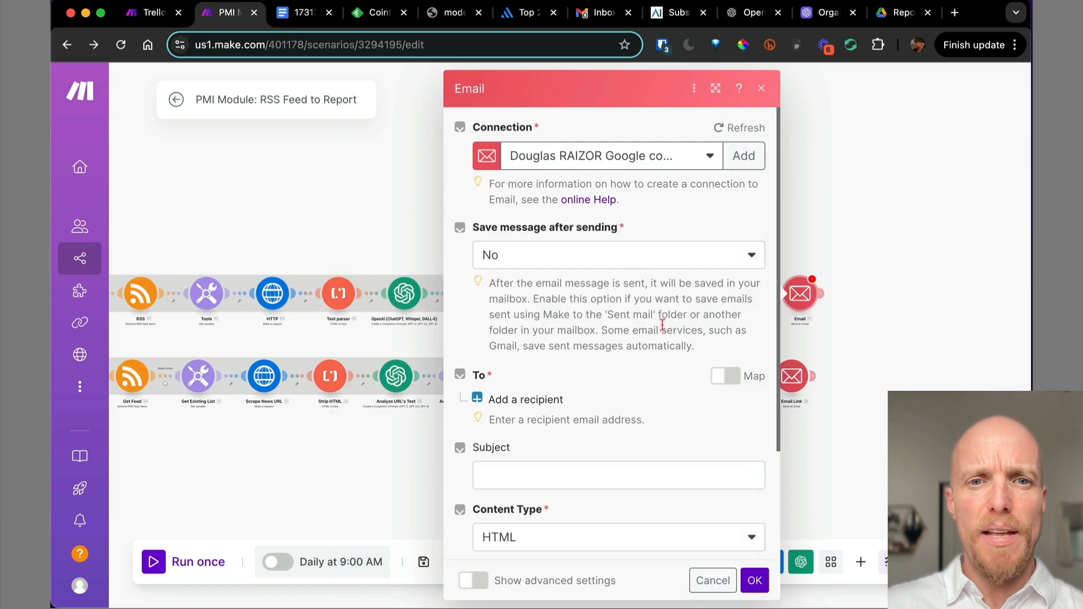
Add a recipient email address to the Email module and save it.
scroll(663, 324, down, 1)
scroll(662, 324, down, 2)
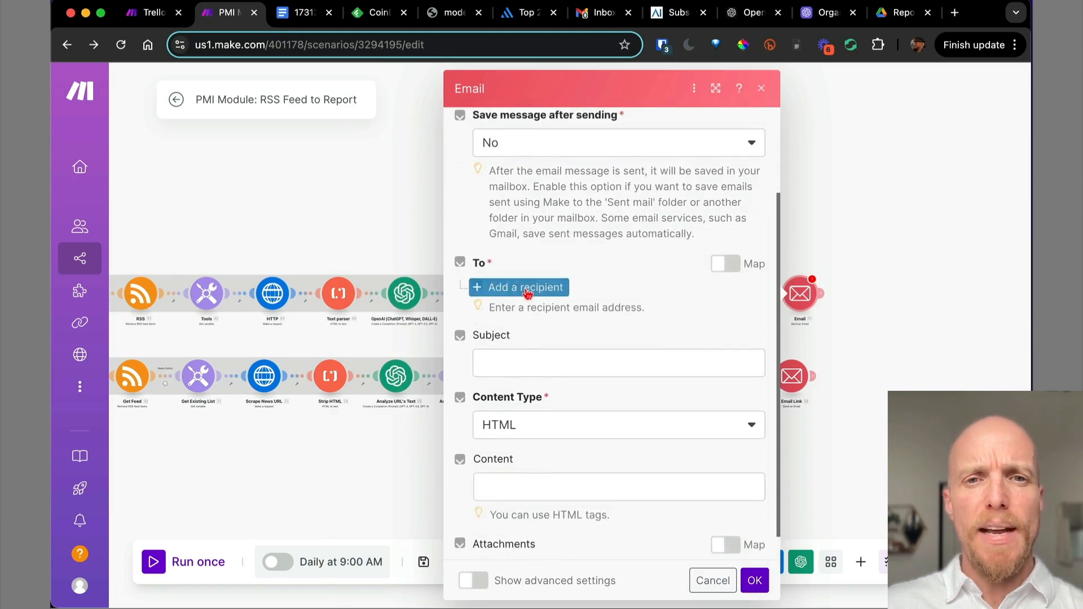
click(526, 293)
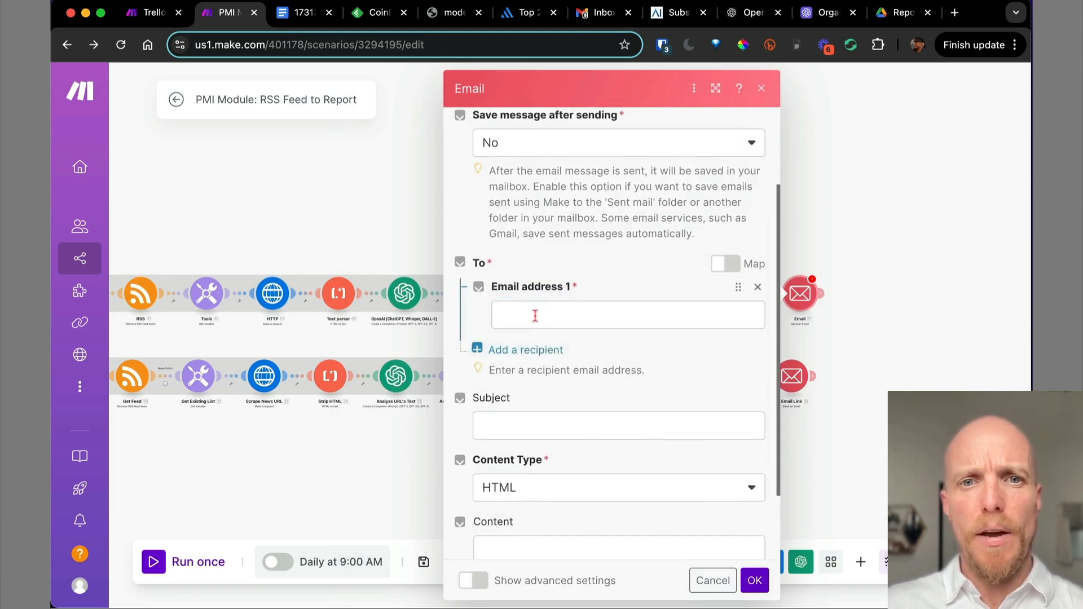
click(535, 315)
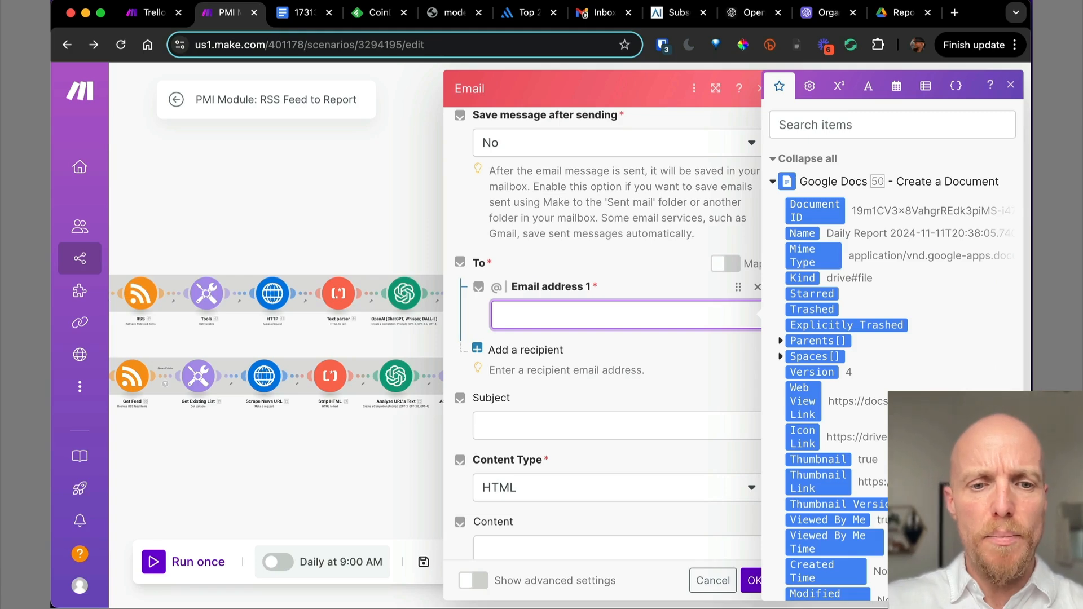
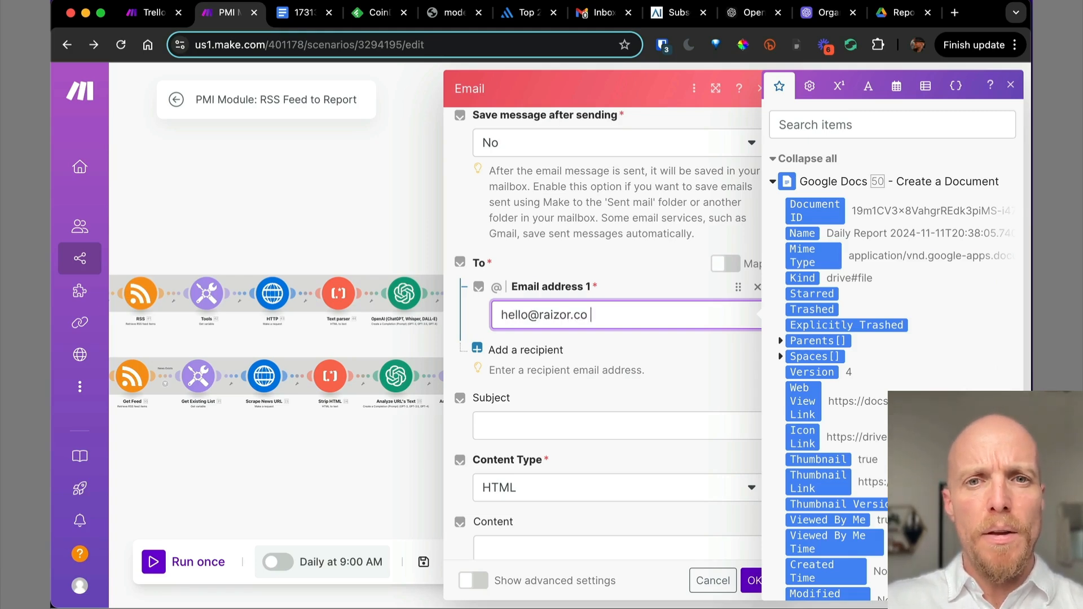
click(752, 587)
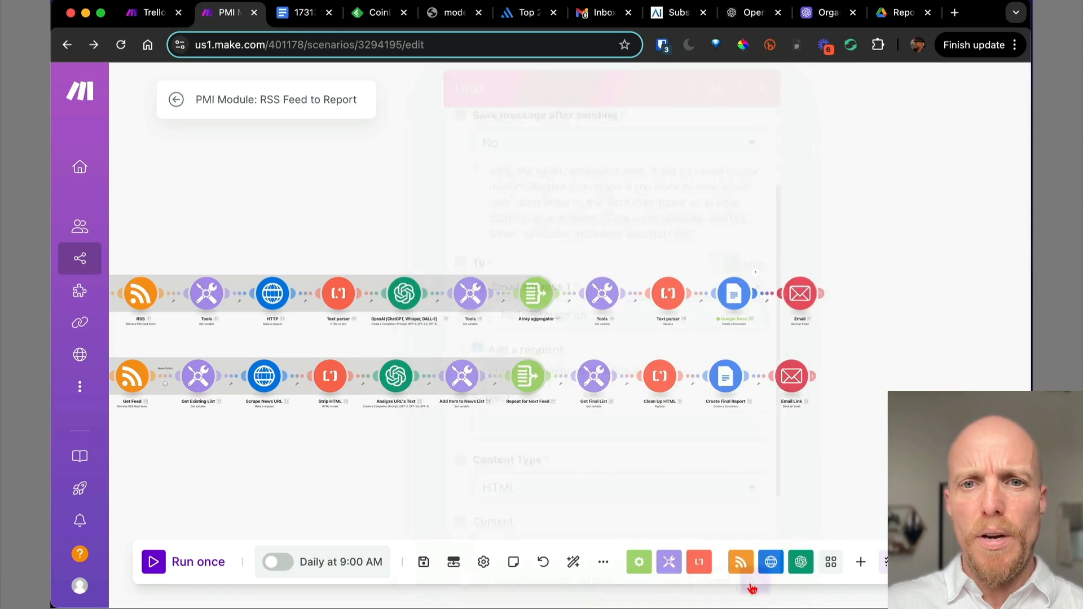
Copy the Email Link subject and edit it to 'Here's your RSS Feed Report for the Day'.
click(788, 378)
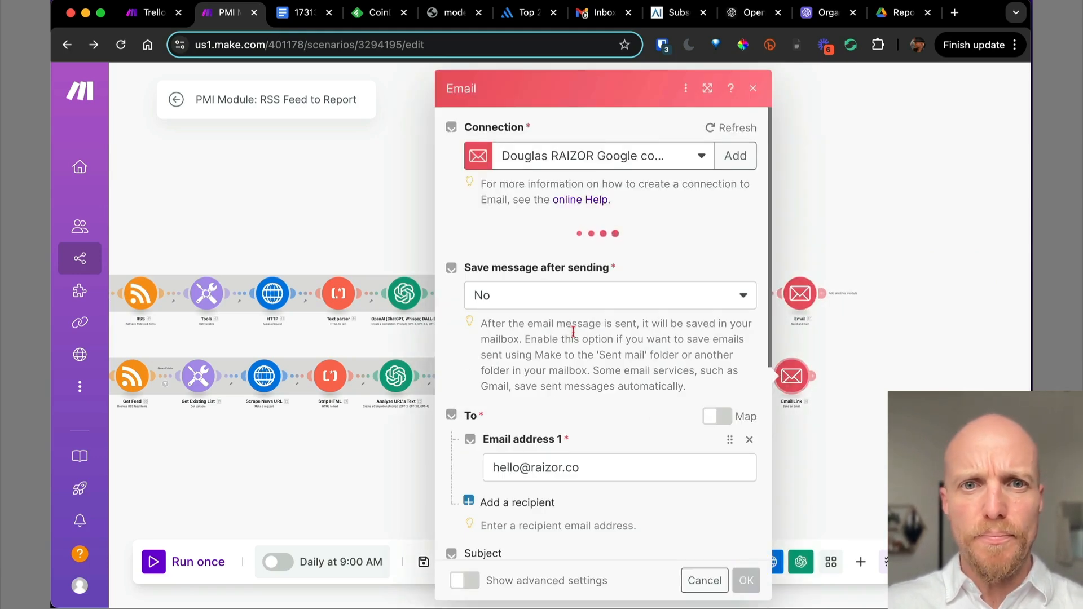
scroll(587, 339, down, 5)
triple_click(566, 349)
key(super+c)
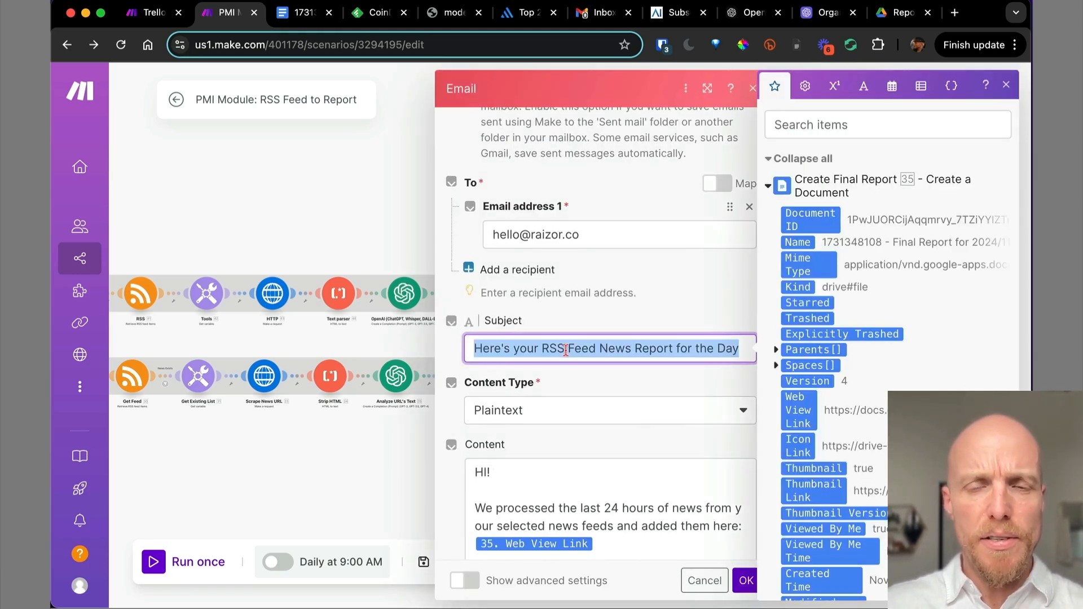
click(1006, 85)
click(752, 89)
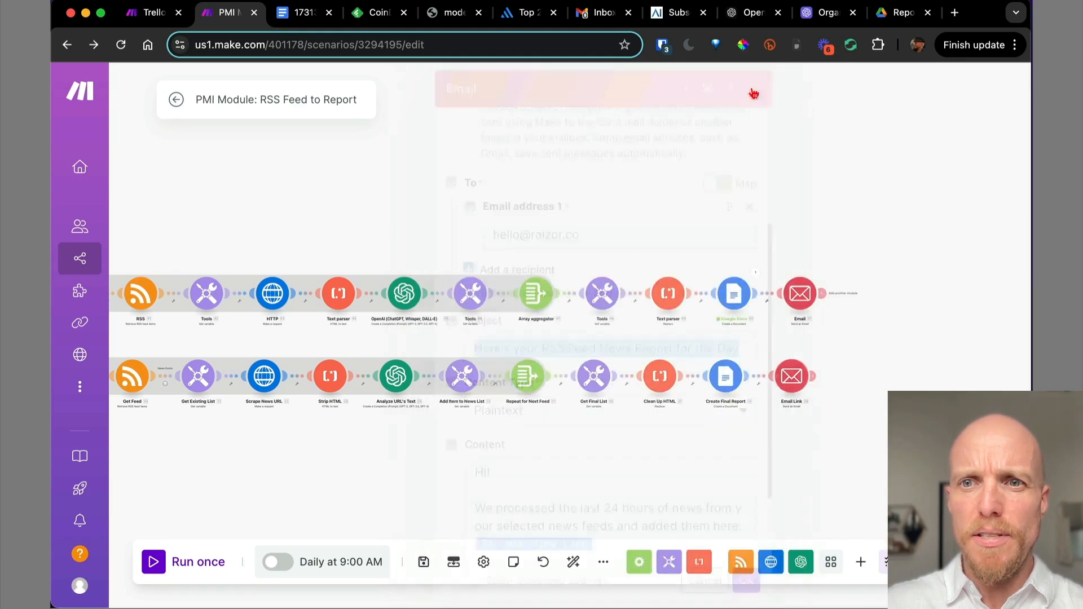
click(801, 295)
scroll(563, 474, down, 4)
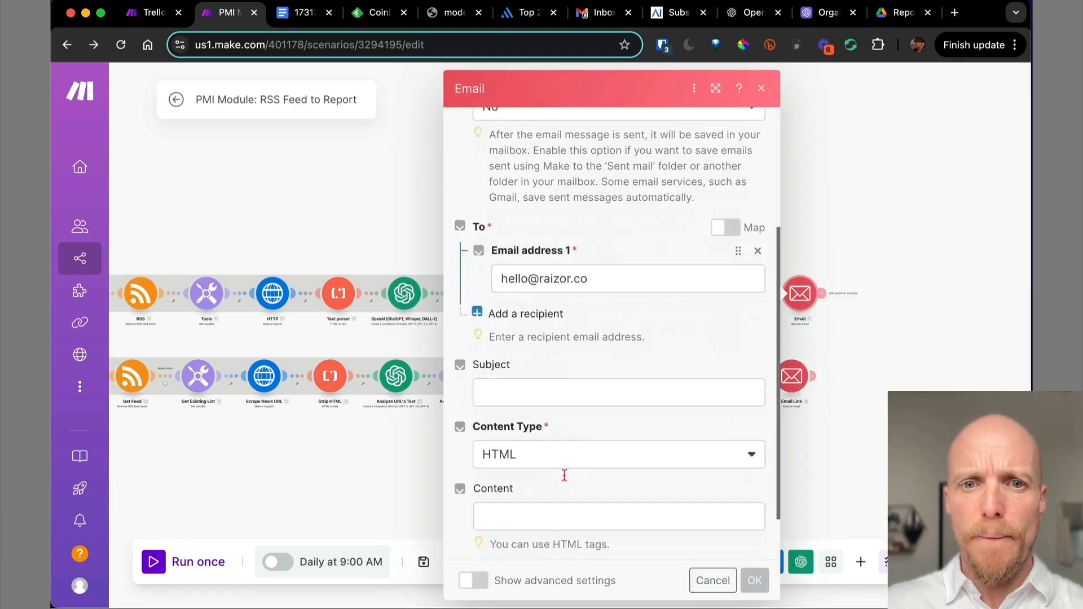
click(527, 370)
key(super+v)
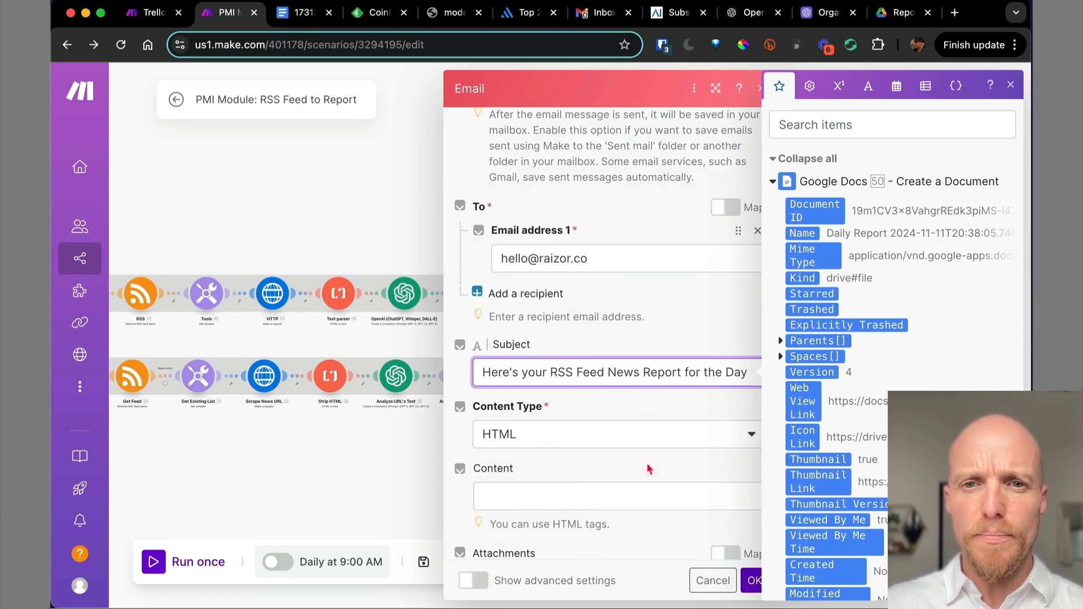
double_click(625, 372)
key(BackSpace)
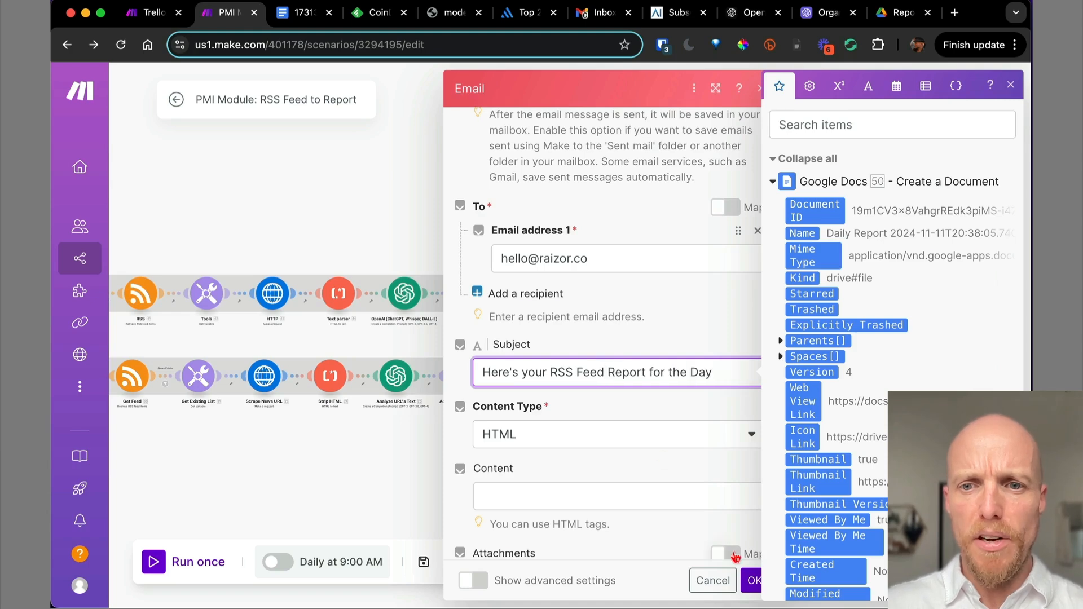
click(752, 581)
Reuse the Email Link message body, swapping 35.webViewLink for the Daily Report's 50. Web View Link.
click(793, 373)
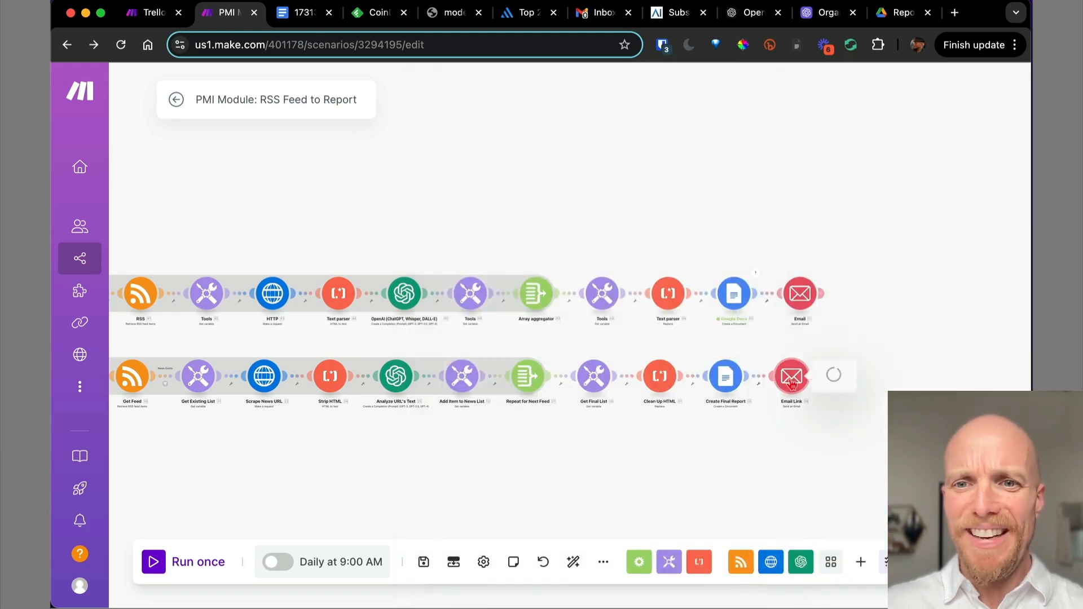
scroll(649, 361, down, 5)
click(565, 424)
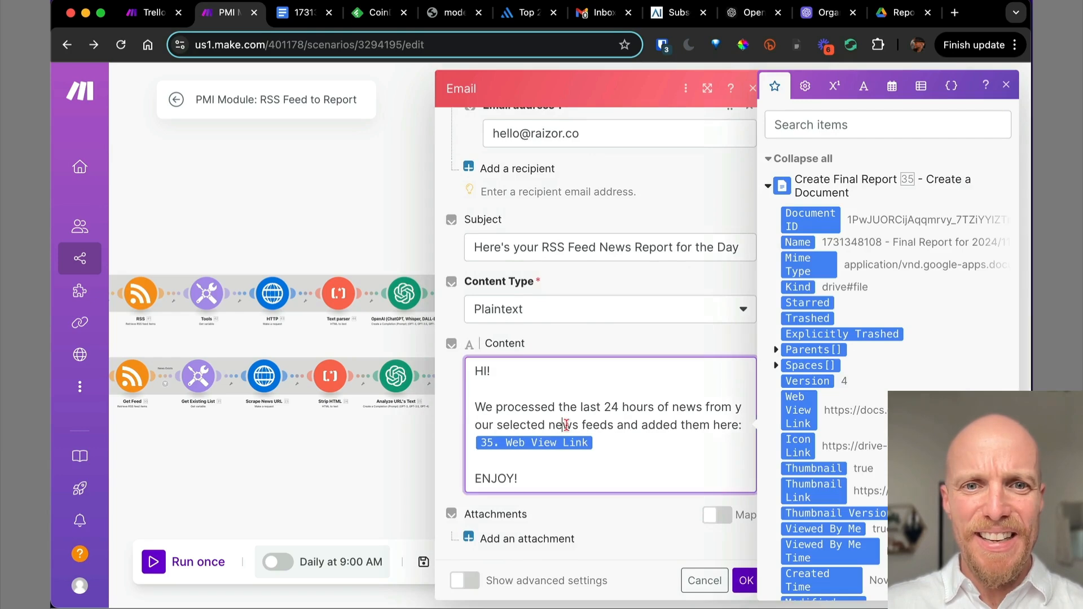
key(ctrl+a)
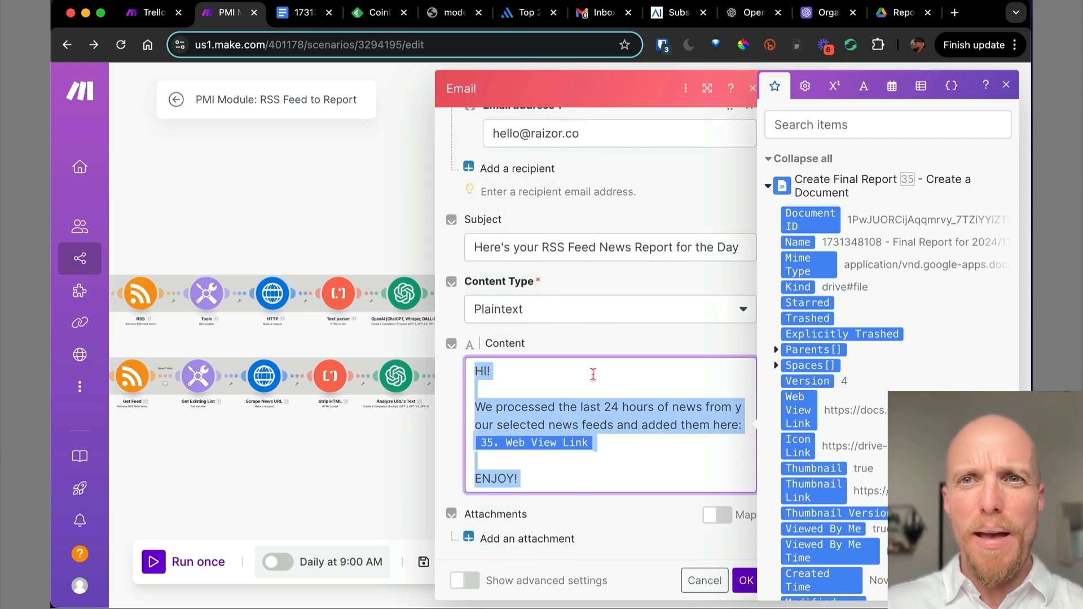
click(752, 89)
click(800, 293)
scroll(599, 454, down, 5)
click(597, 454)
key(ctrl+v)
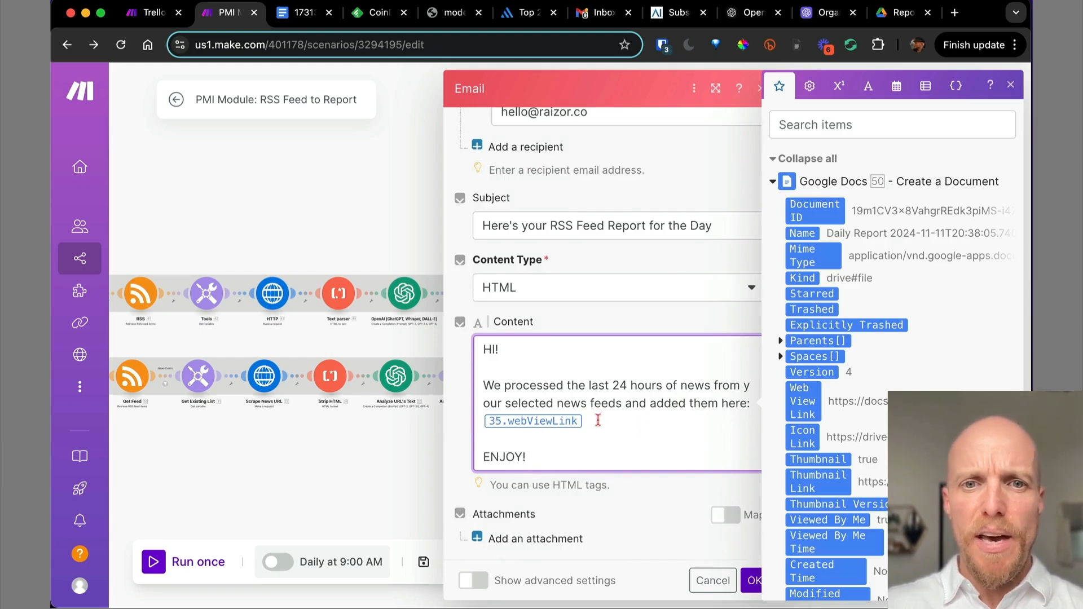
key(BackSpace)
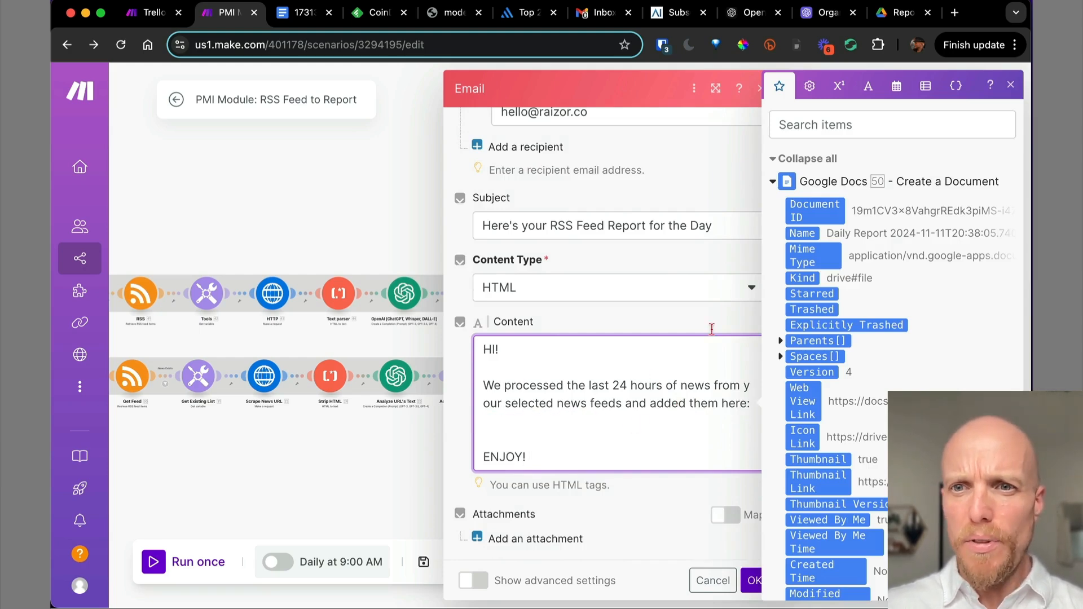
scroll(904, 377, down, 3)
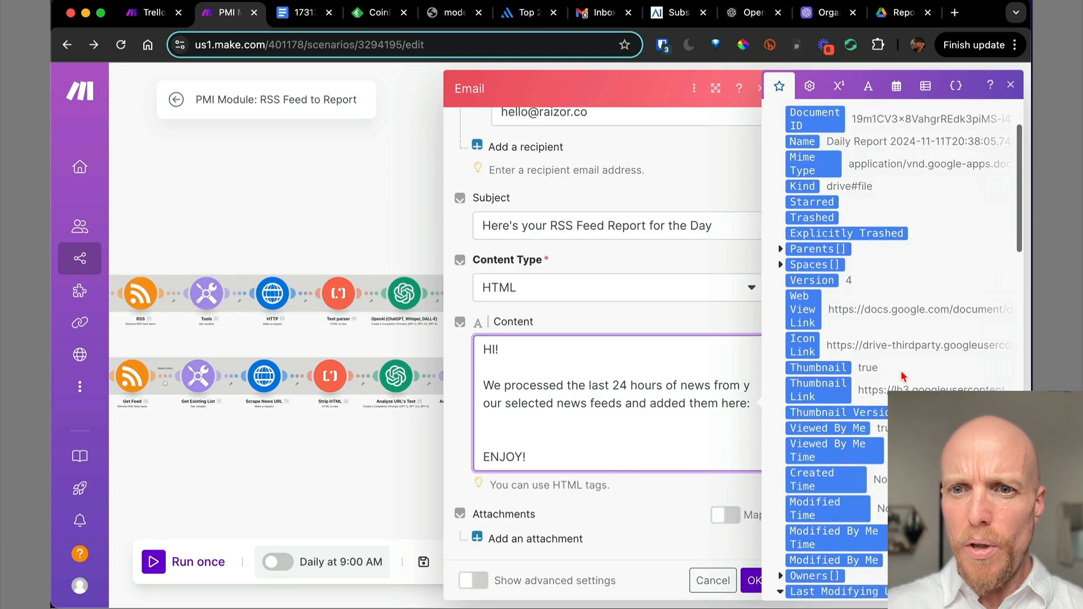
click(801, 310)
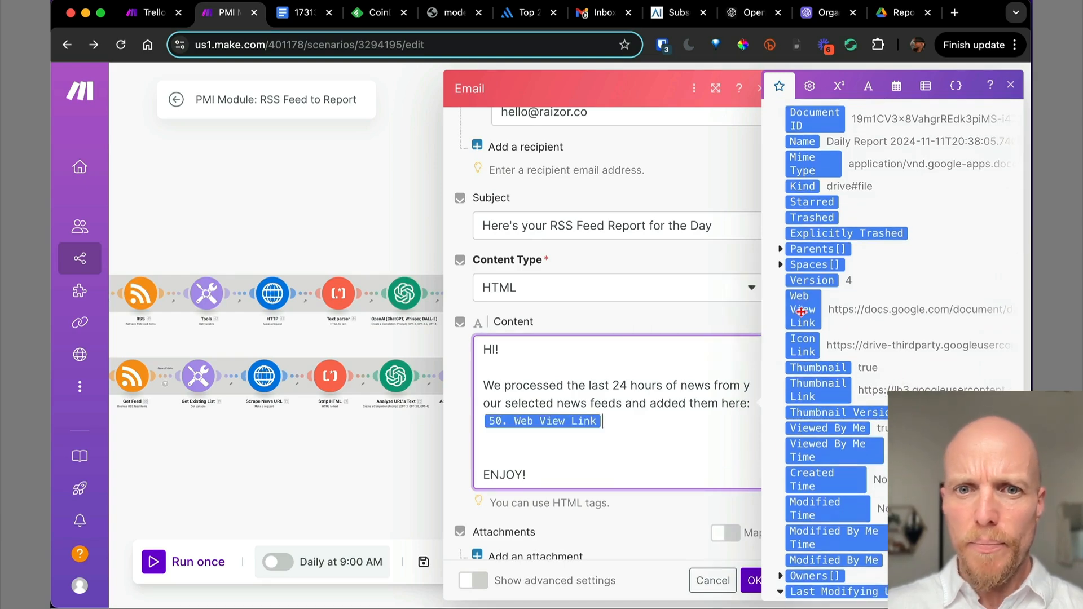
click(591, 456)
key(BackSpace)
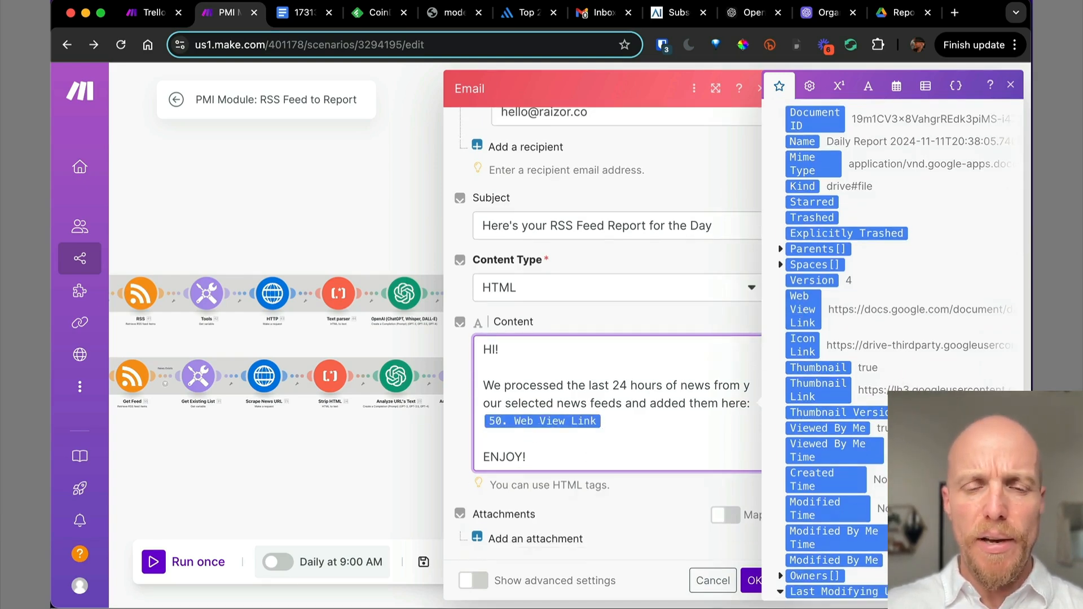
click(750, 582)
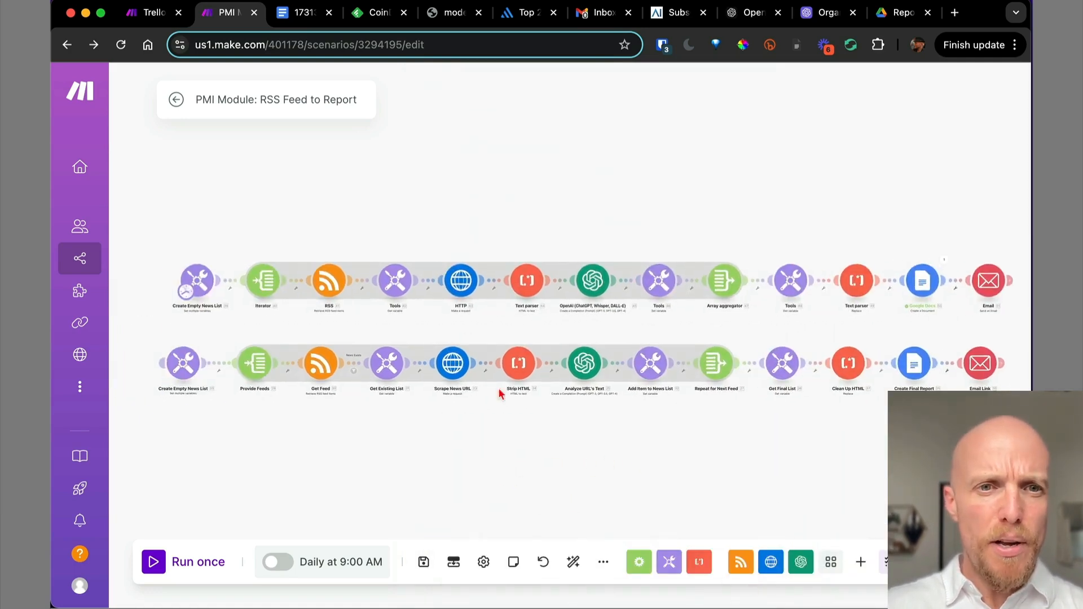
Set the RSS module's Maximum number of returned items to 1 and run the scenario once.
click(328, 283)
scroll(456, 413, down, 1)
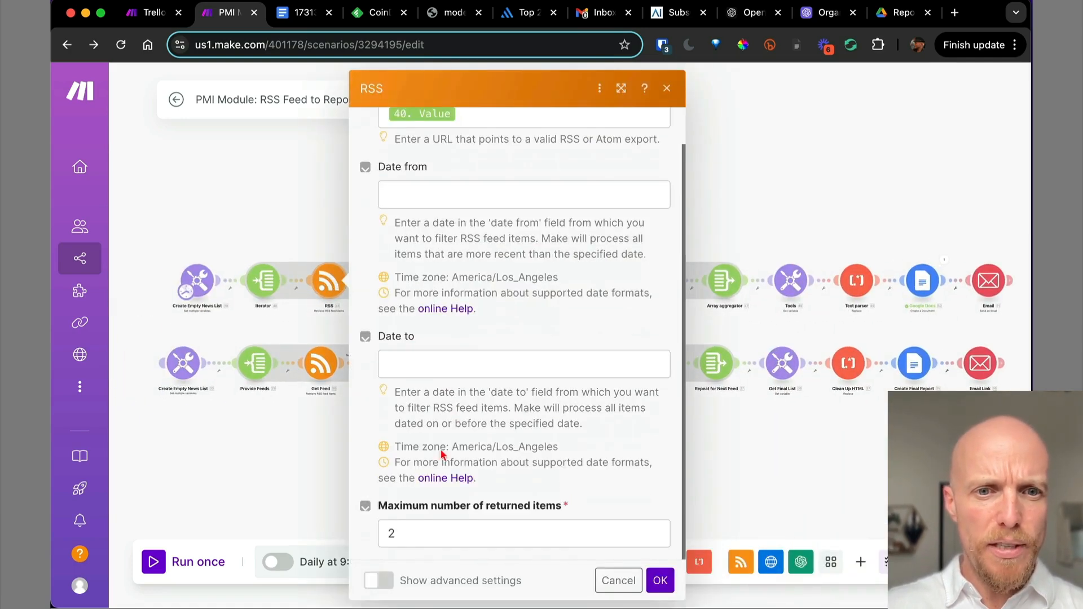
double_click(411, 540)
text(1)
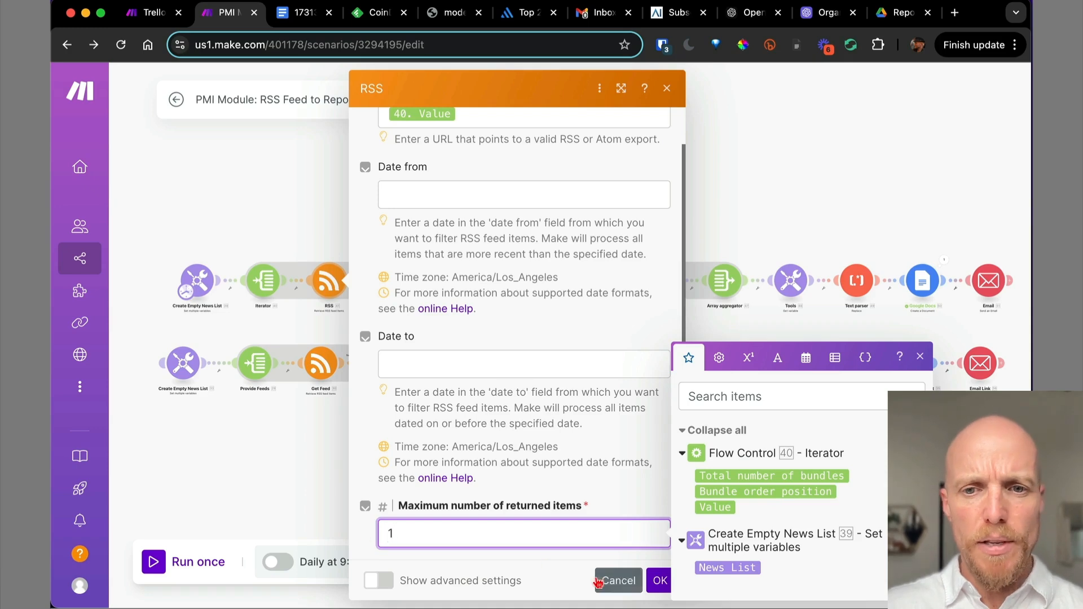
click(660, 582)
drag(411, 470, 385, 449)
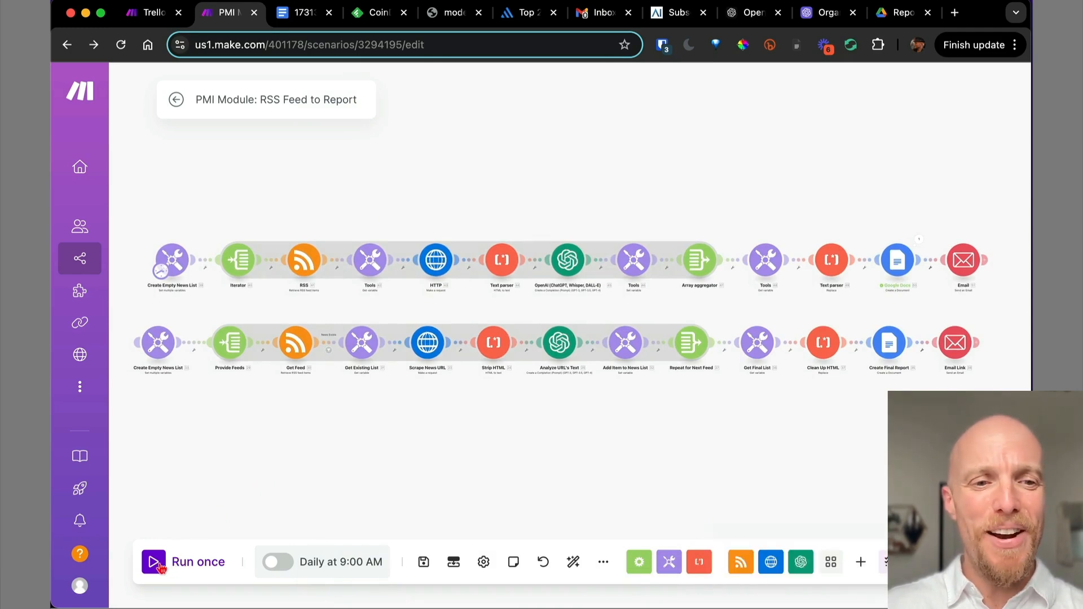
click(159, 566)
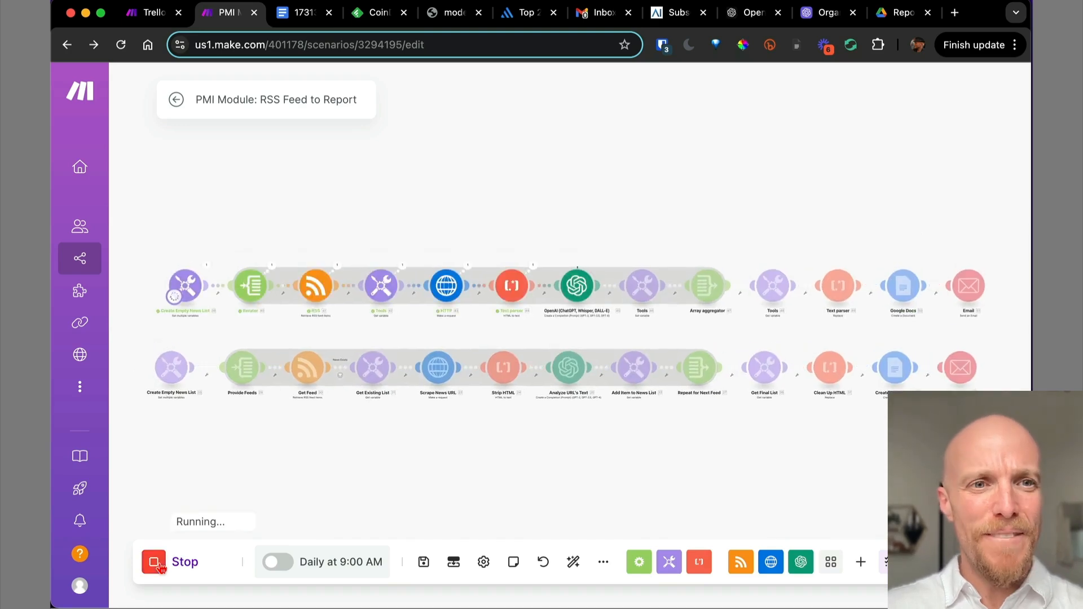
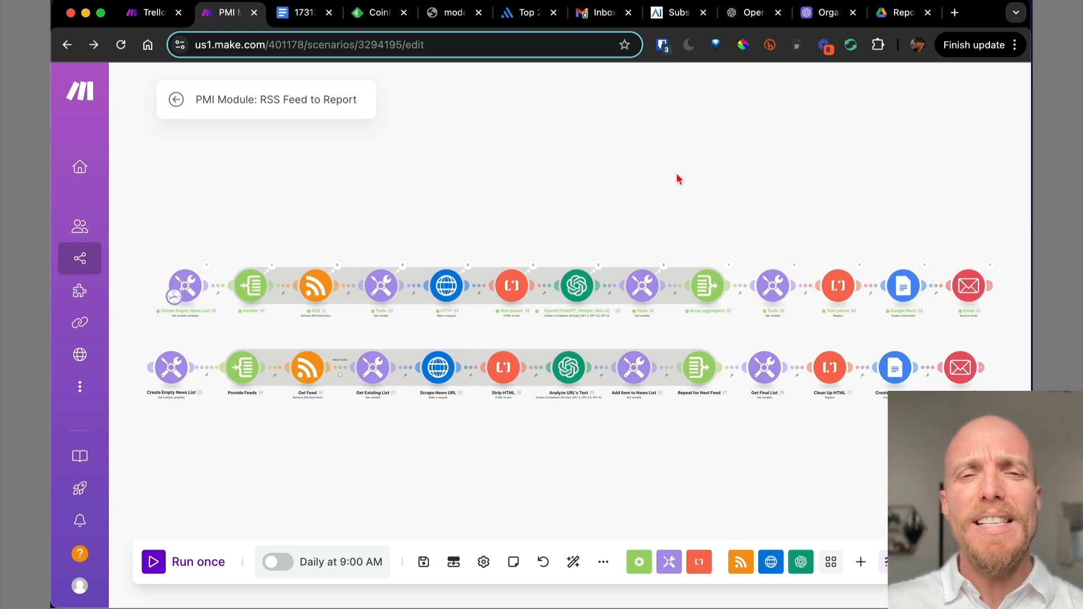
Switch from the Make scenario to the Gmail Inbox browser tab.
click(603, 18)
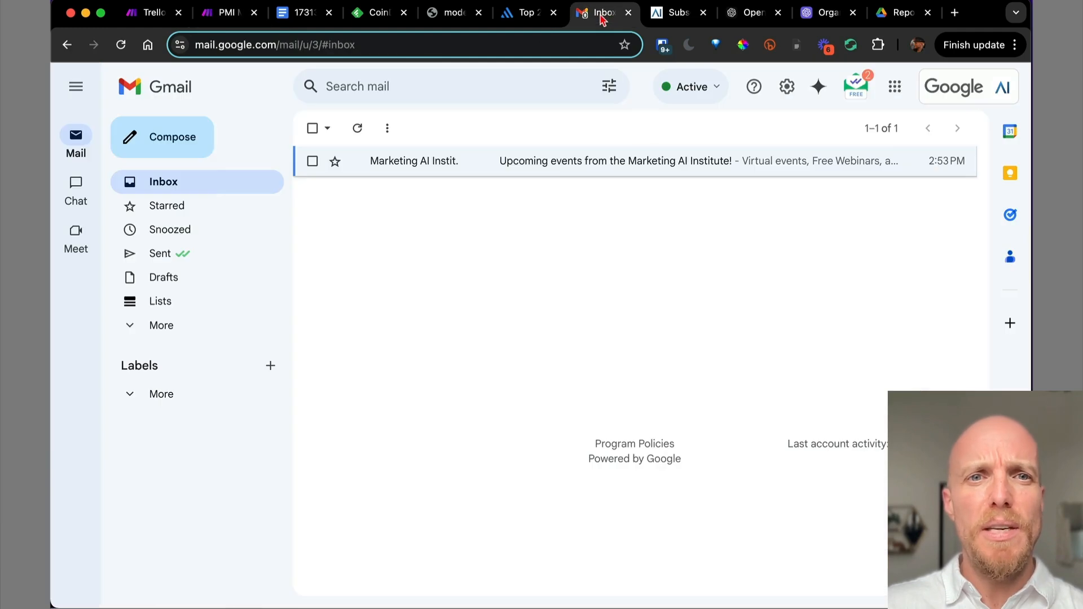
Refresh the inbox, open 'Here's your RSS Feed Report for the Day', and follow its docs.google.com link.
click(205, 182)
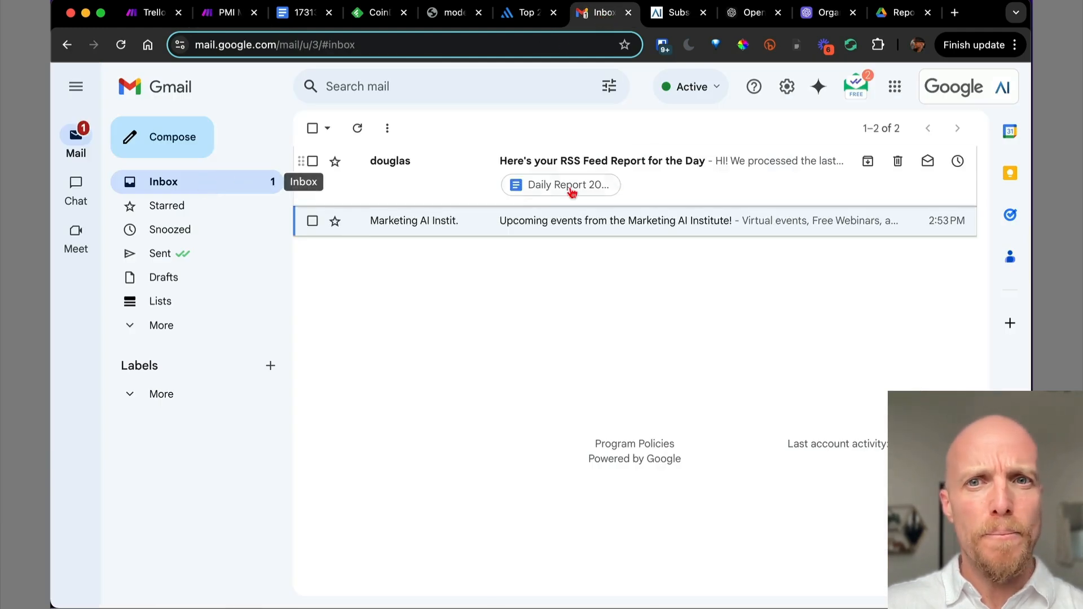
click(699, 184)
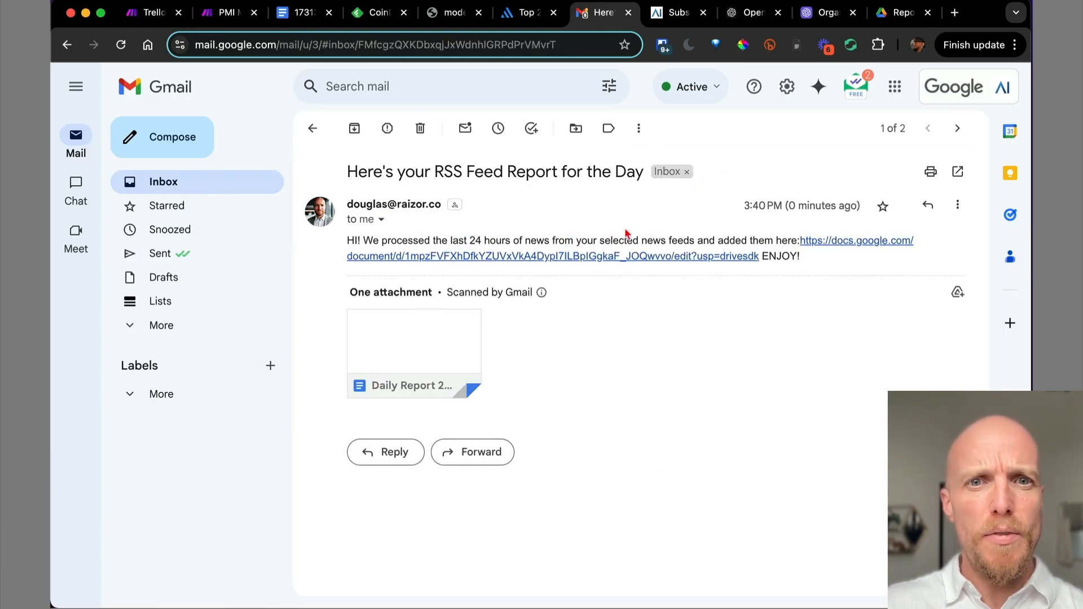
click(568, 259)
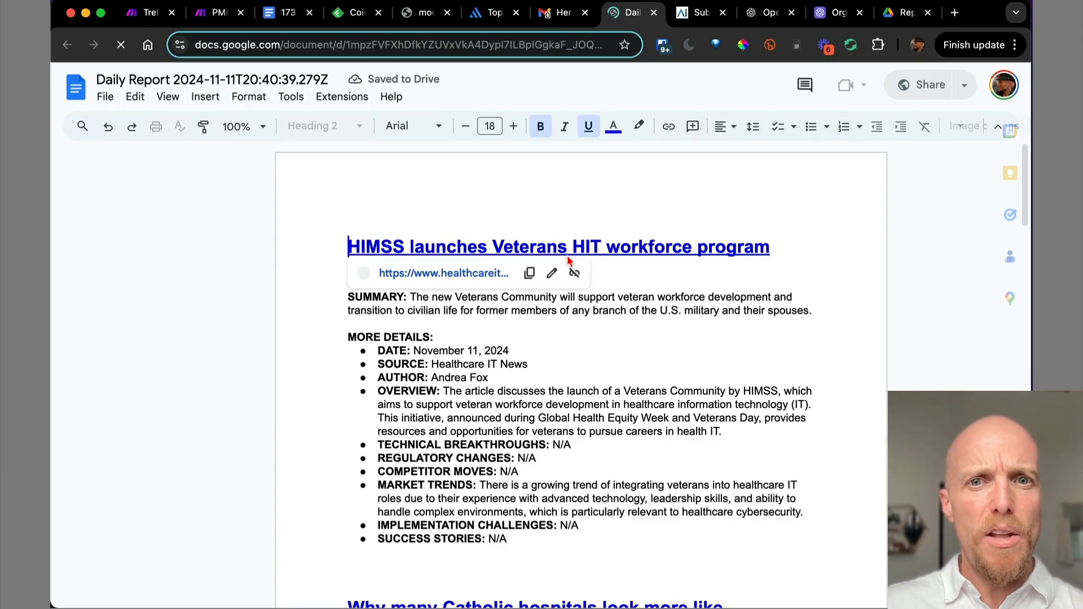
Scroll through the Daily Report's articles, then view the trashed 'Final Report for 2024/11/11' doc.
scroll(569, 259, down, 6)
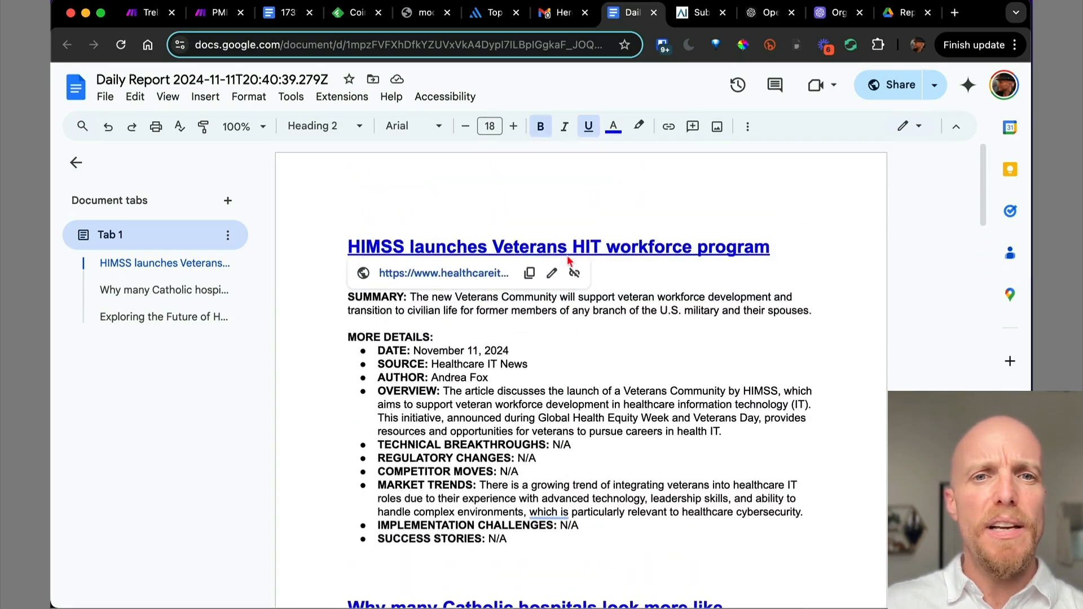
click(285, 12)
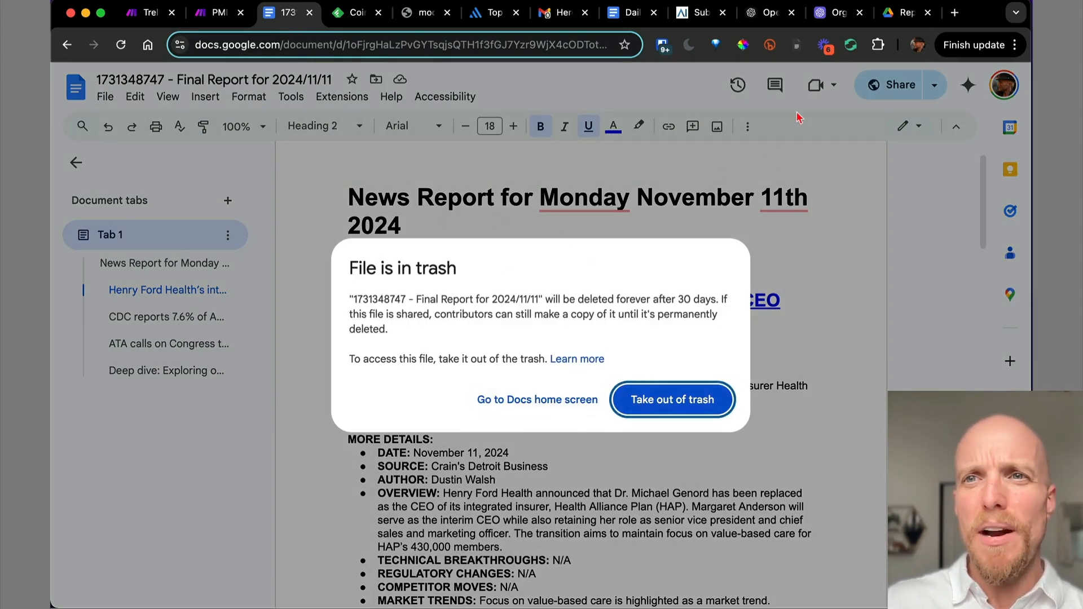
Check the Google Drive Reports folder holding one Daily Report, then return to the PMI Module scenario.
click(904, 19)
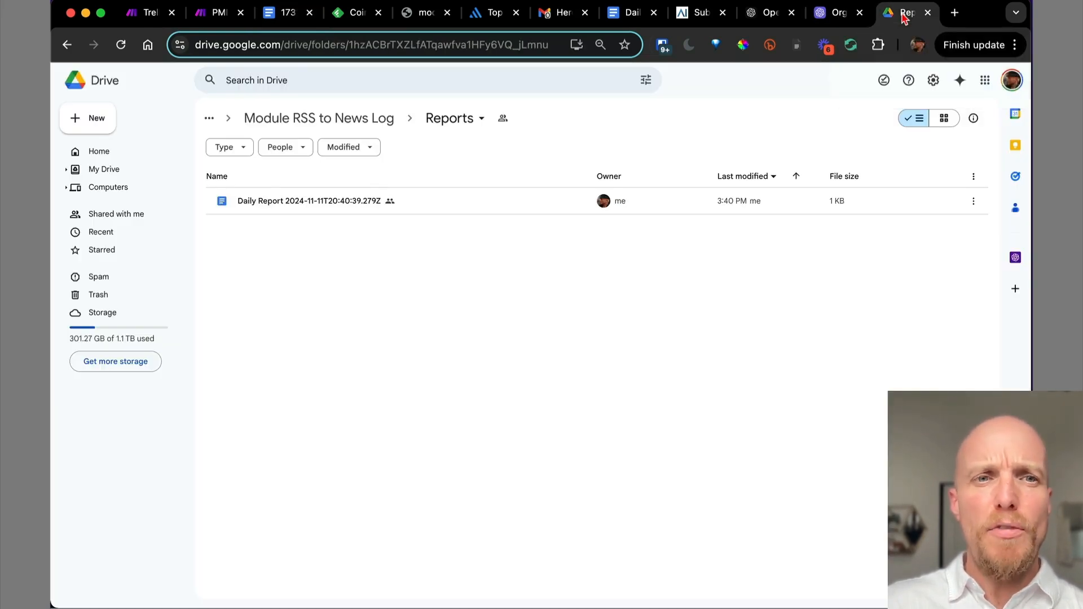
click(206, 19)
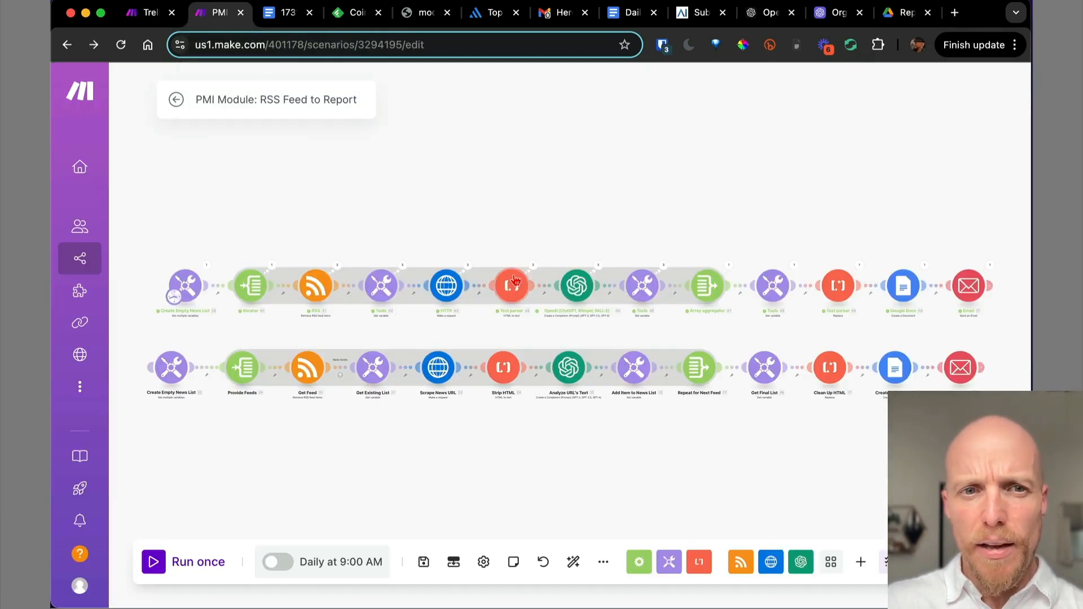
Connect the Create Empty News List module into the flow automatically and recentre the canvas.
click(170, 364)
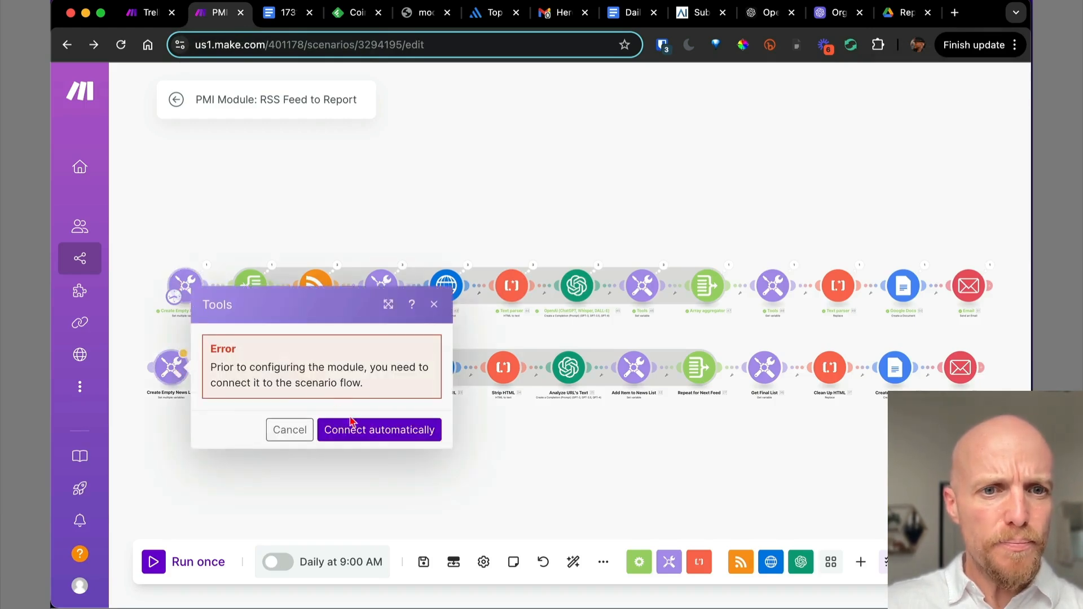
click(369, 436)
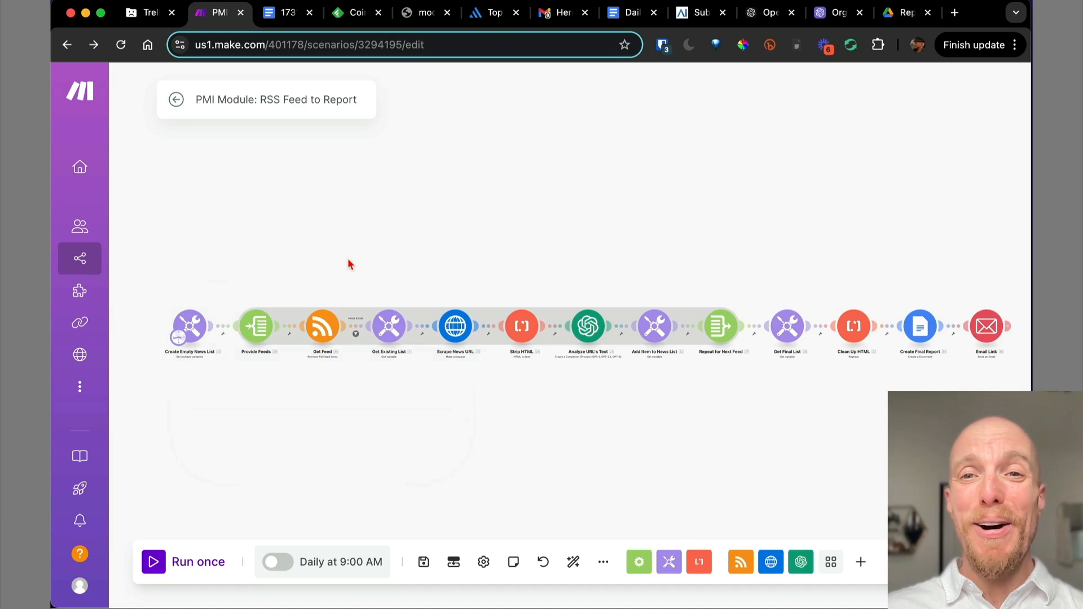
drag(348, 260, 323, 254)
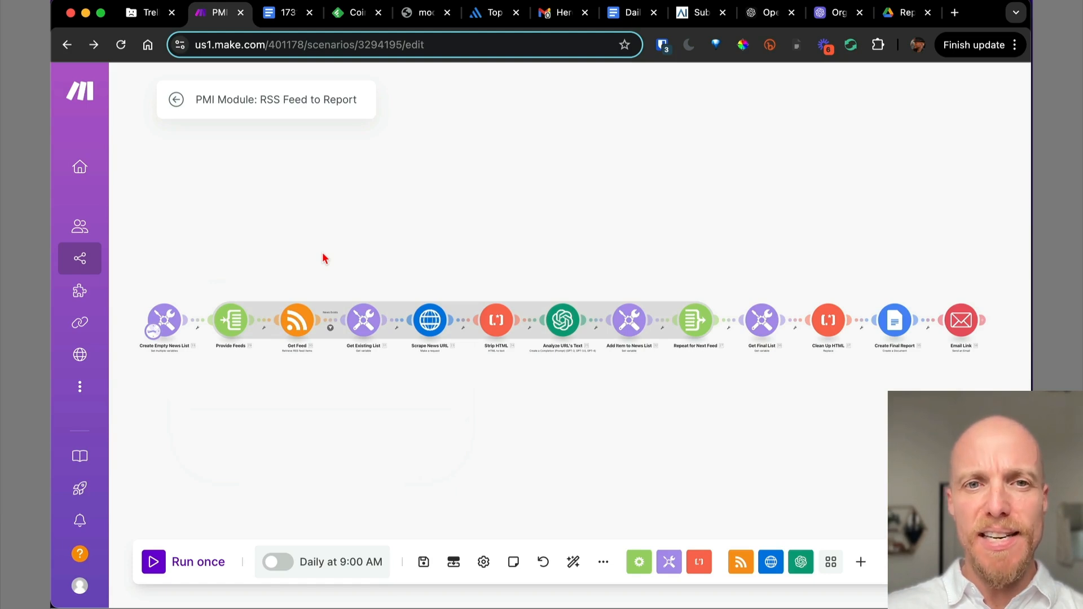
drag(265, 264, 493, 220)
scroll(300, 249, up, 3)
Open Create Empty News List and inspect the HTML Header value's DOCTYPE, html and body tags.
click(327, 313)
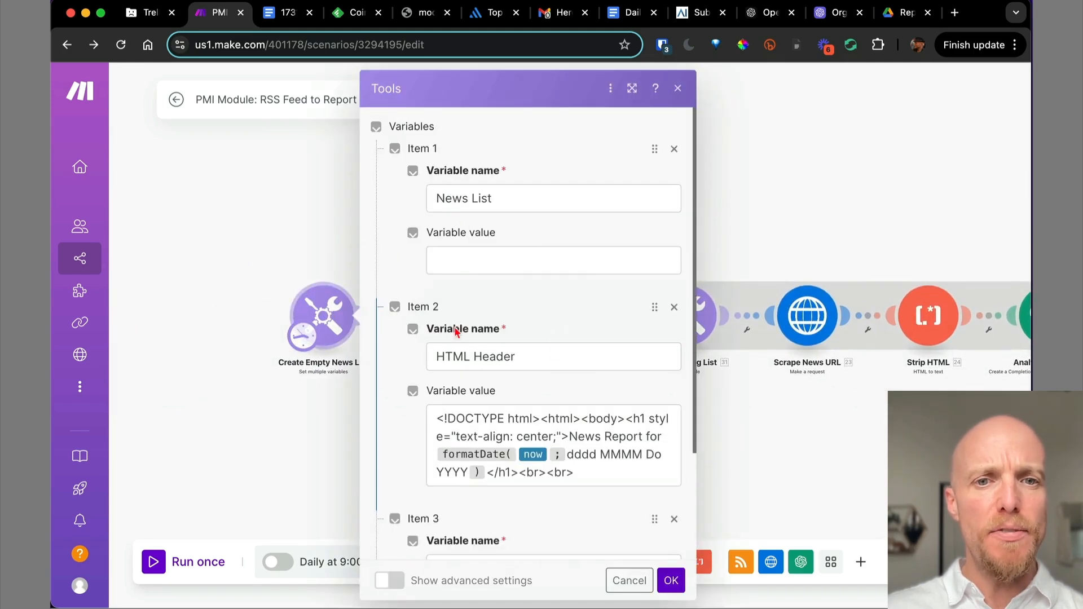
scroll(564, 359, down, 3)
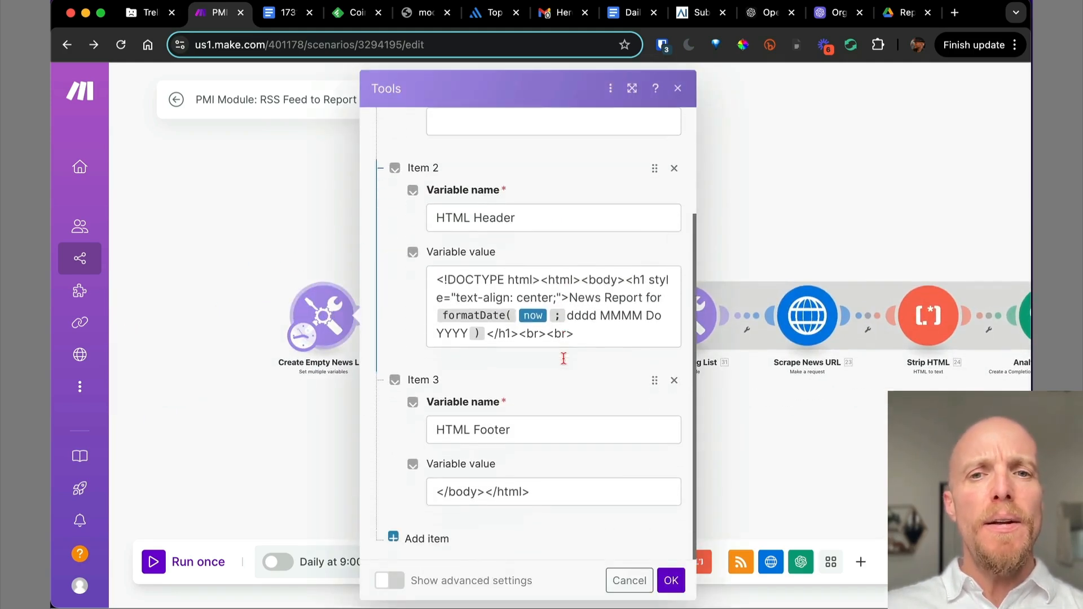
click(597, 334)
drag(597, 334, 430, 282)
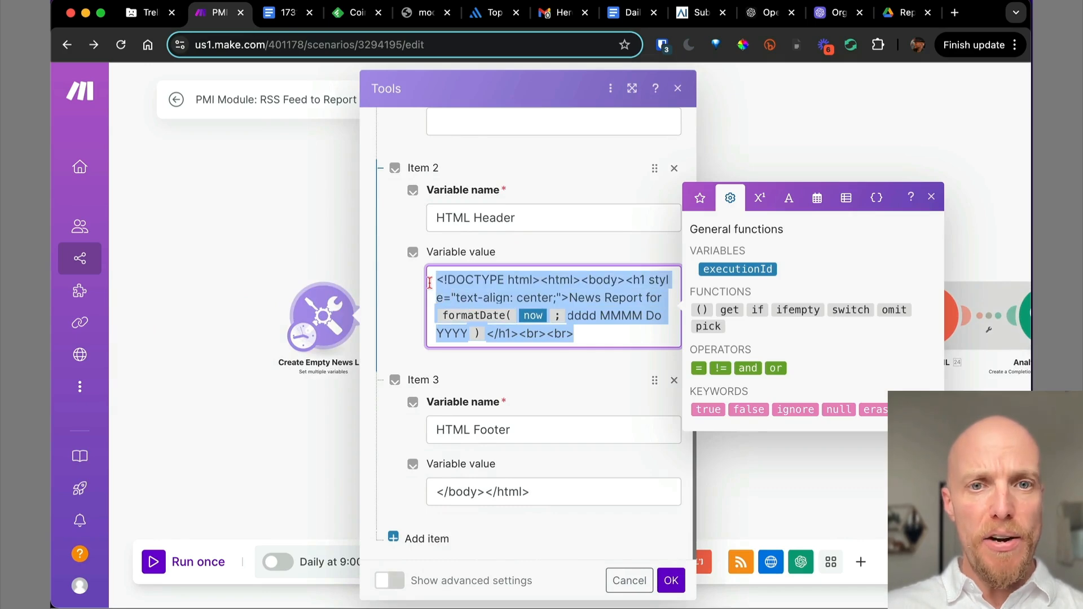
click(465, 290)
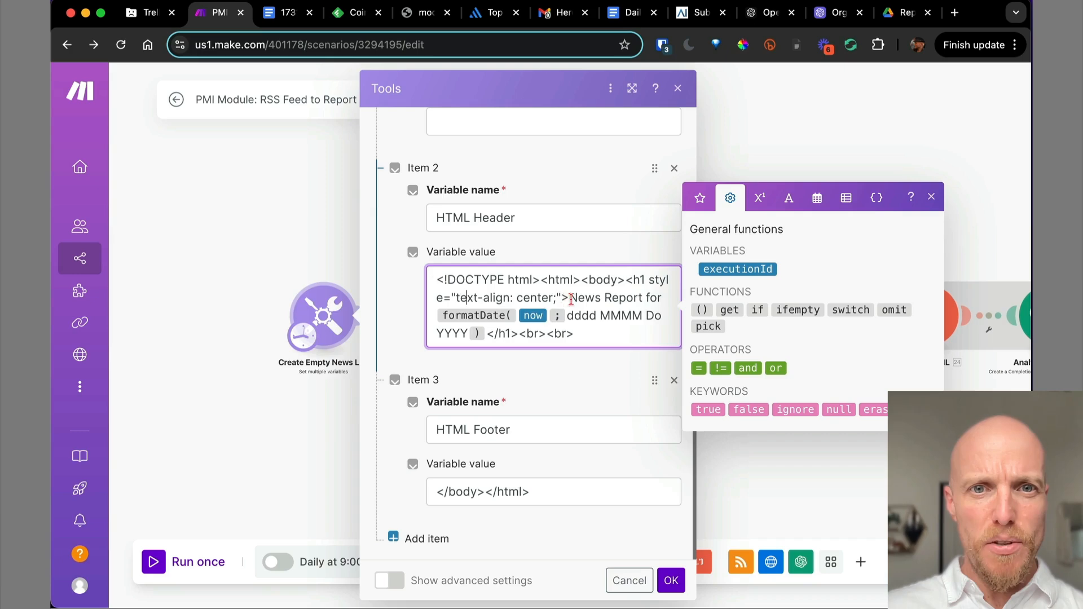
drag(624, 280, 424, 289)
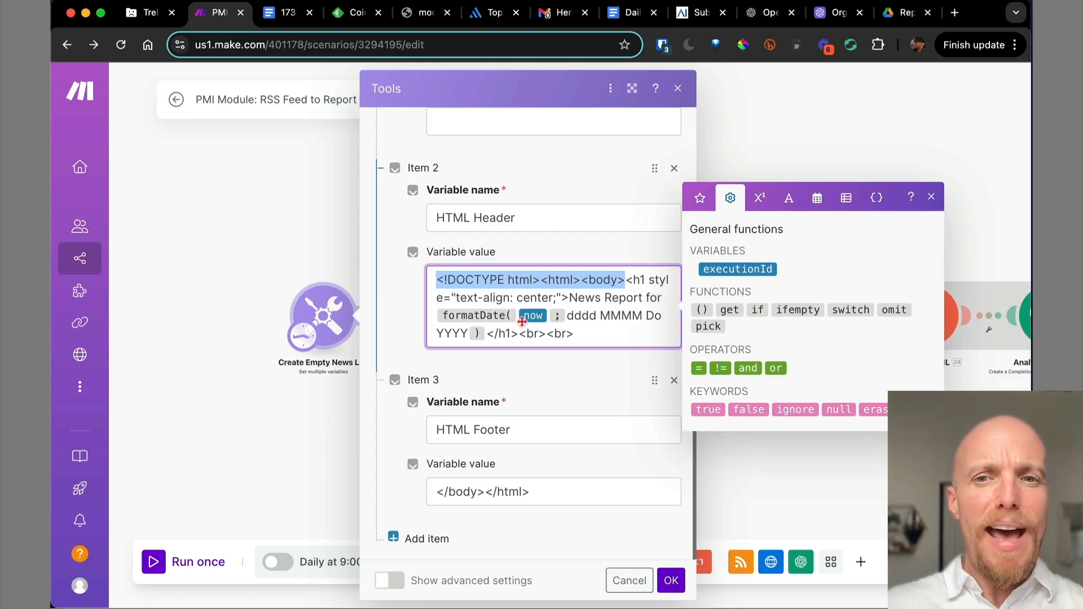
mouse_move(533, 314)
click(672, 298)
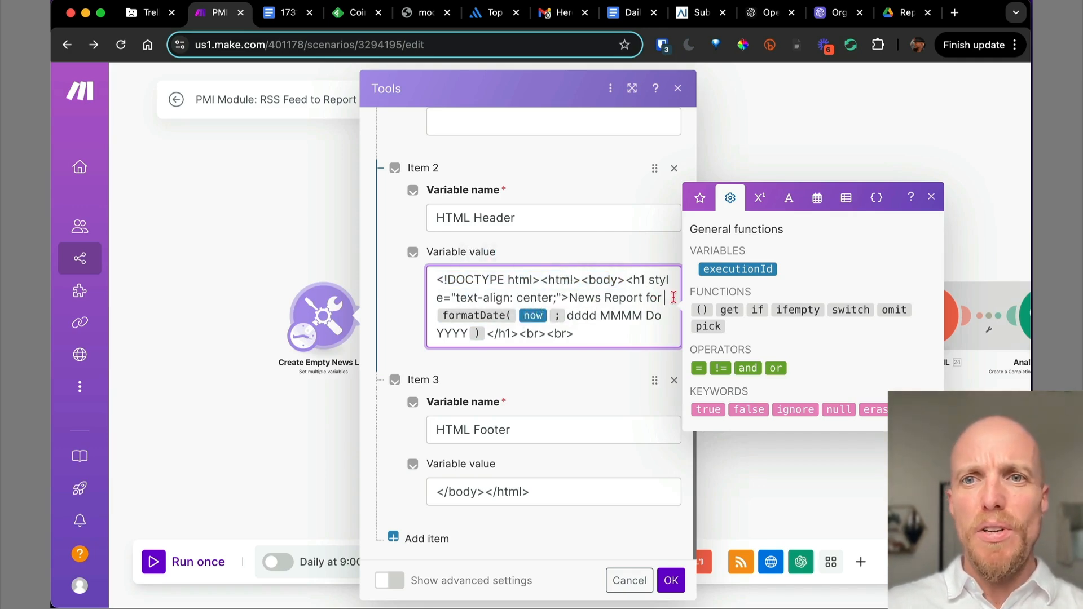
Add new lines after 'News Report for' and insert formatDate using now.
click(817, 200)
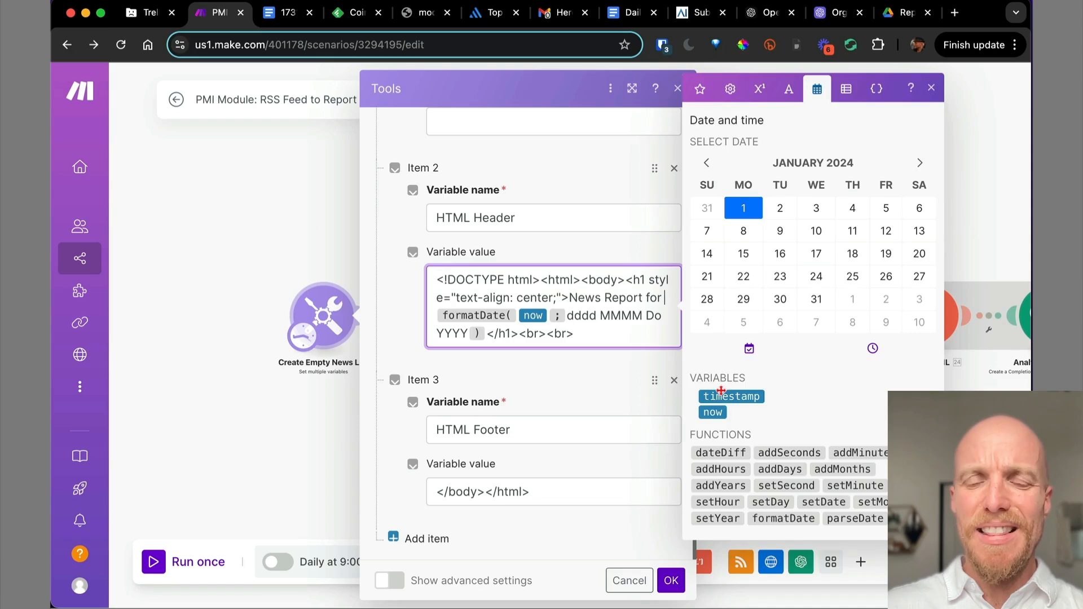
mouse_move(729, 396)
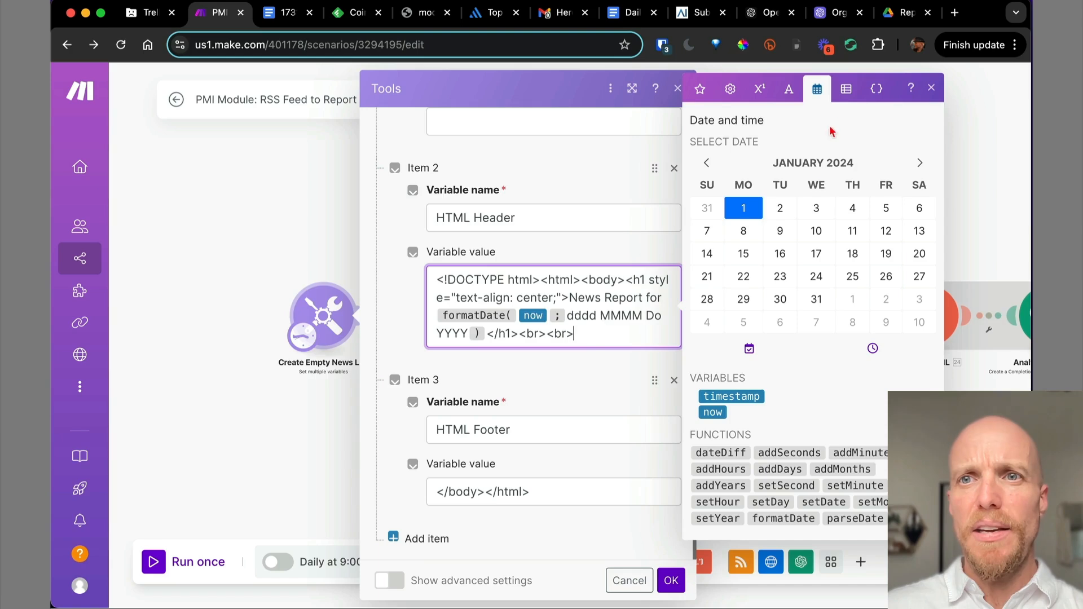
key(Return)
key(Return)
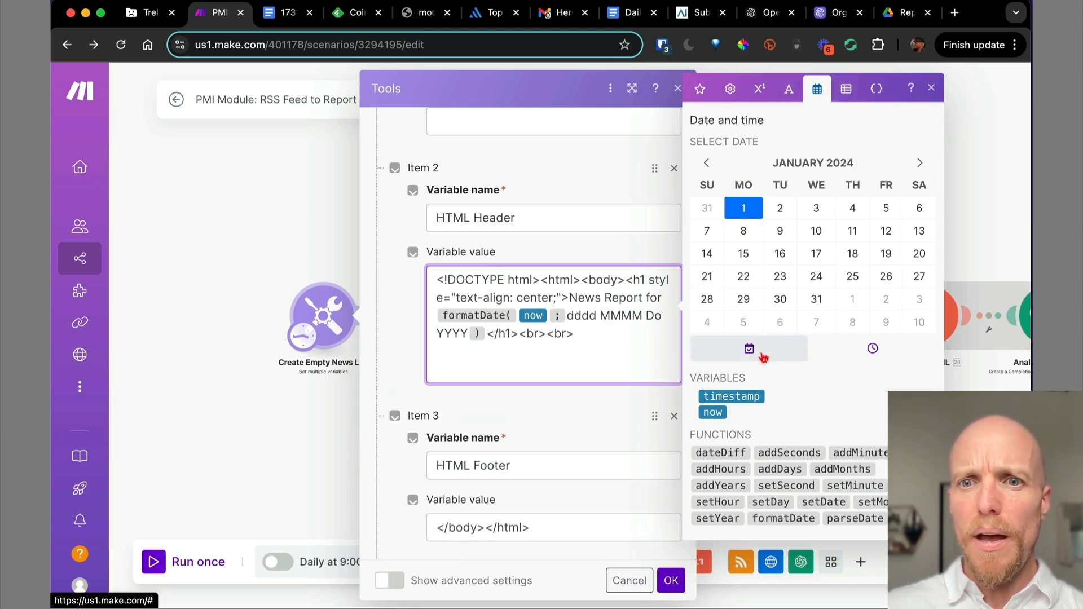
click(785, 519)
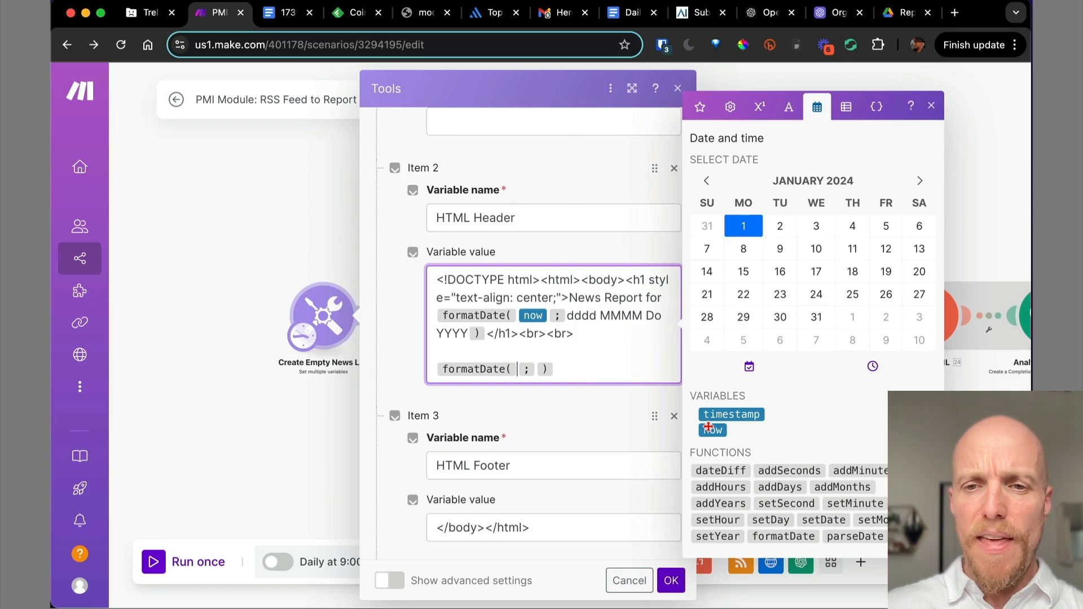
click(713, 430)
click(596, 367)
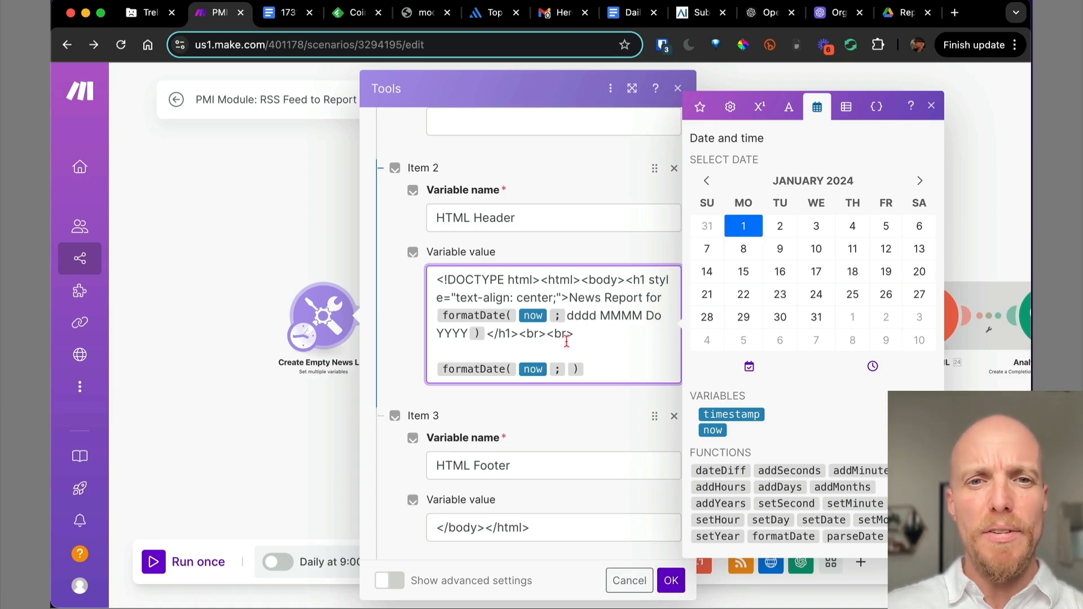
Search 'make.com da' to read the date/time formatting tokens, then return to the PMI Module tab.
click(955, 13)
text(make.com da)
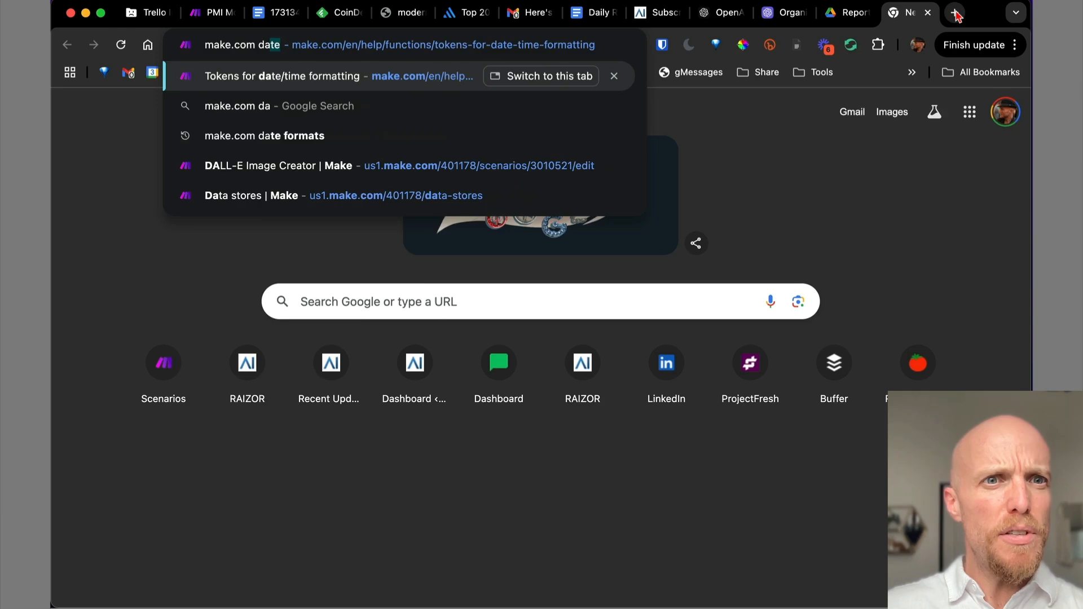
key(Return)
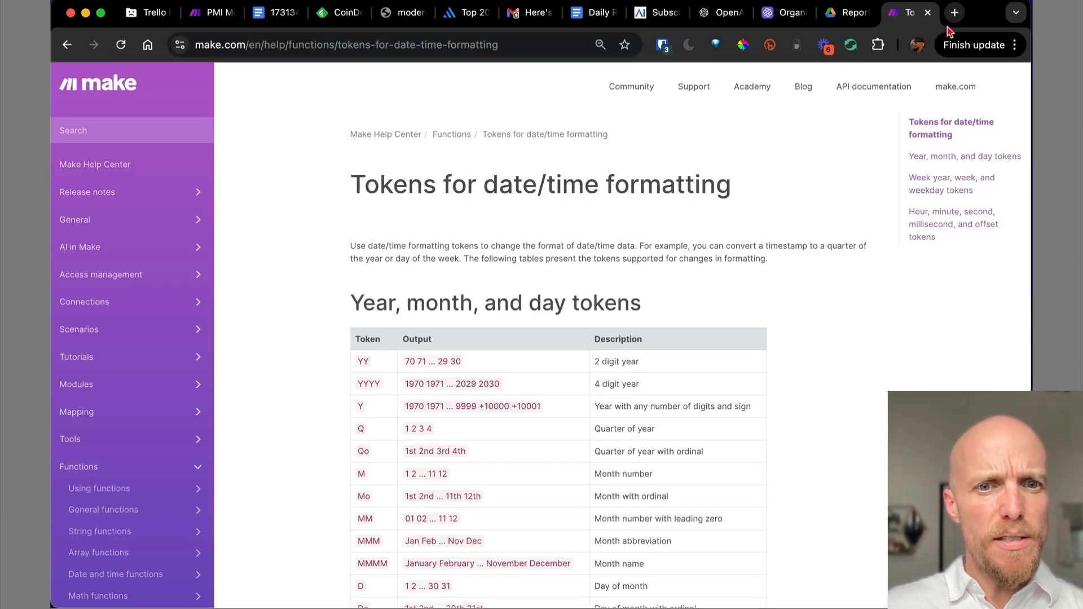
scroll(893, 325, down, 3)
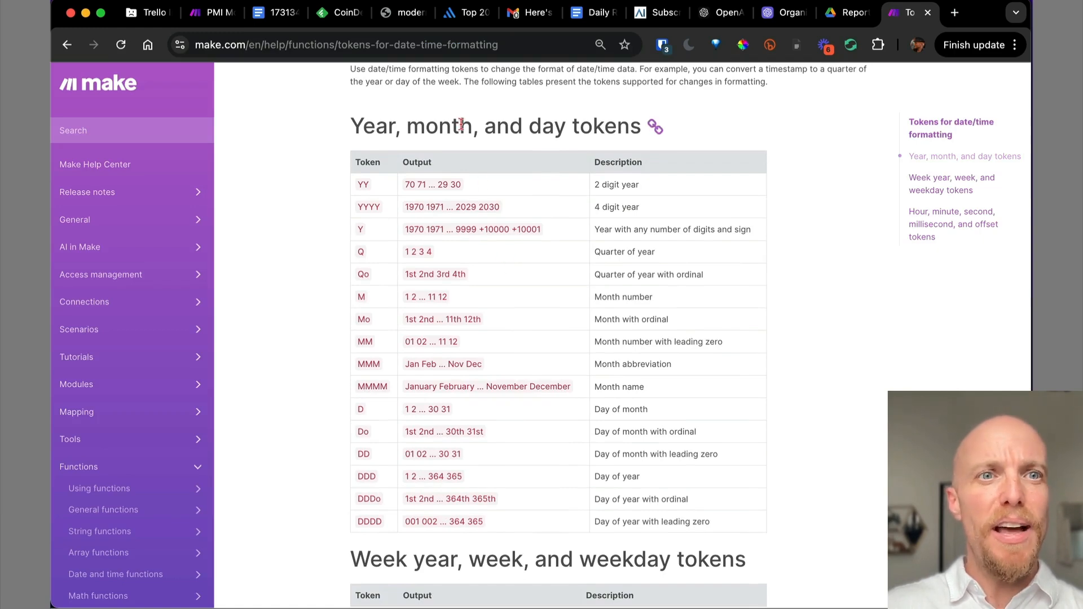
click(223, 14)
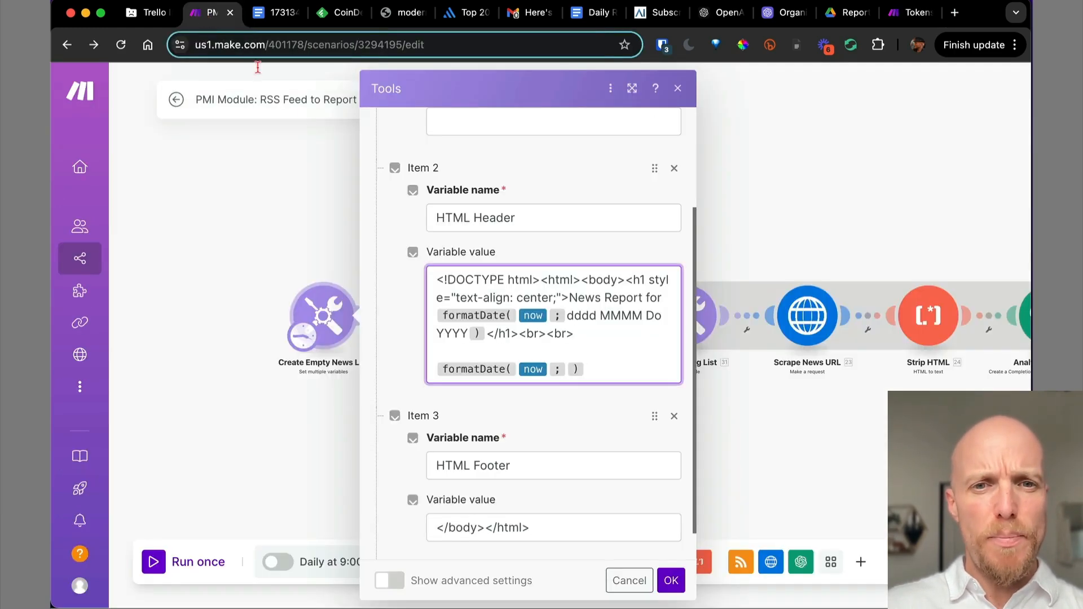
Delete the trial formatDate line from the HTML Header and save the variable settings.
scroll(554, 446, down, 1)
click(601, 330)
key(BackSpace)
key(BackSpace)
key(BackSpace)
key(BackSpace)
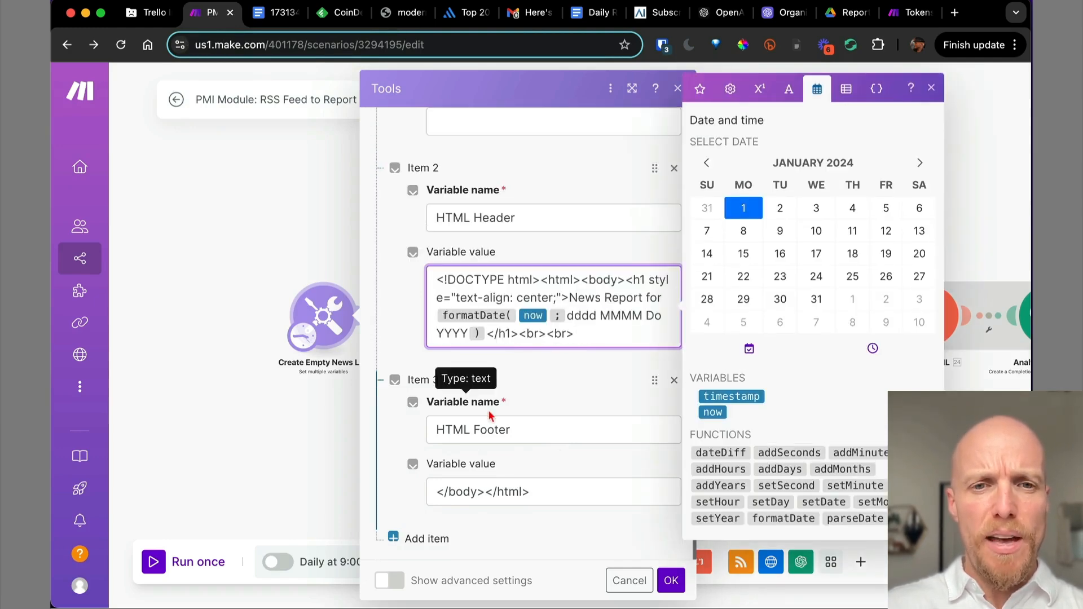
drag(556, 492, 433, 492)
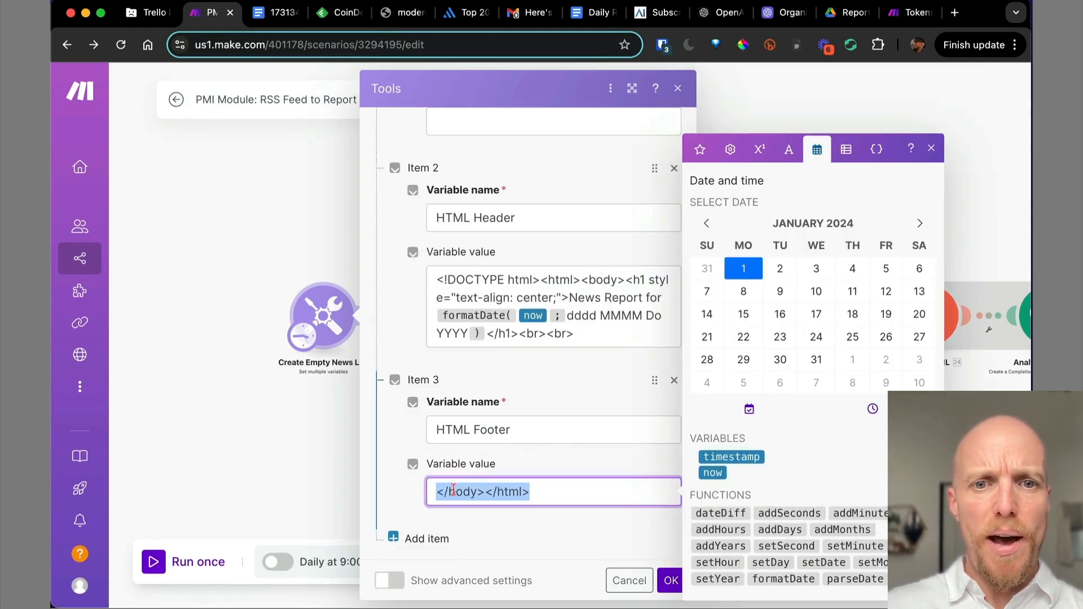
drag(545, 281, 610, 281)
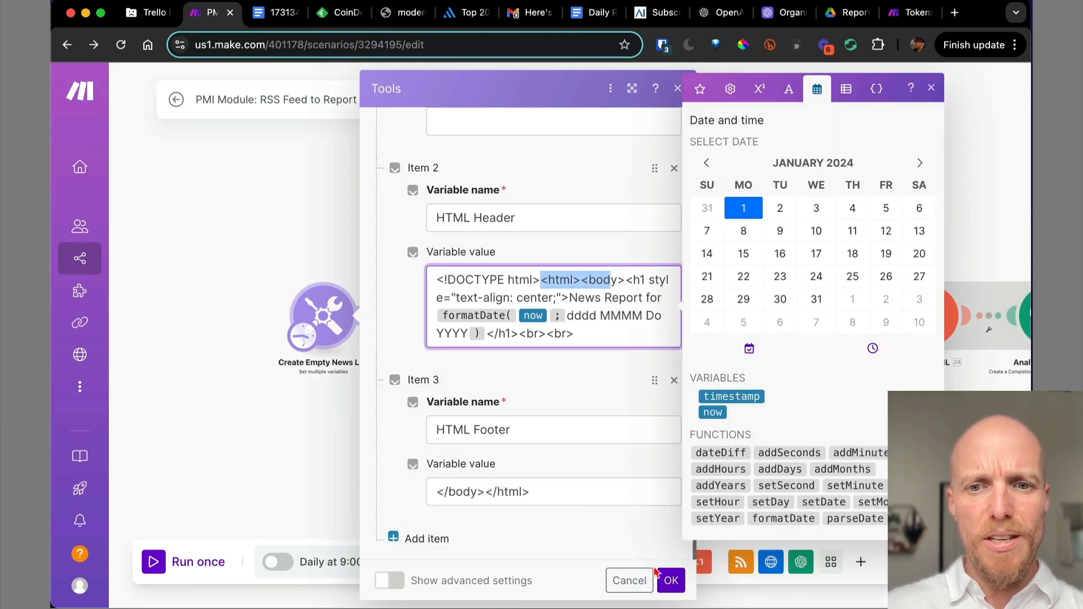
click(670, 581)
Pan across the canvas and open the Create Final Report module.
scroll(507, 432, down, 3)
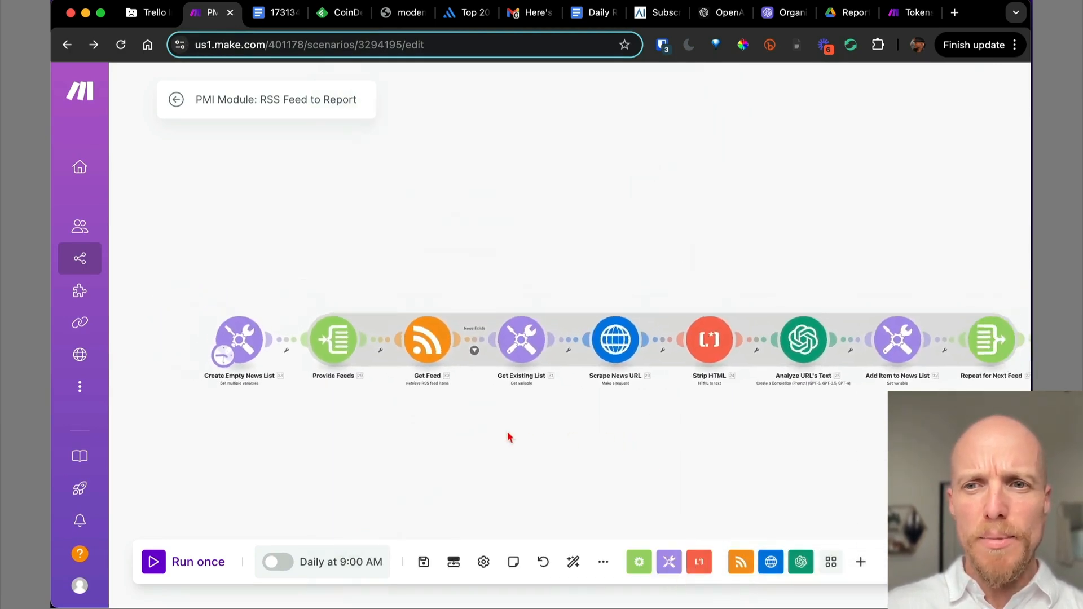
drag(697, 428, 358, 427)
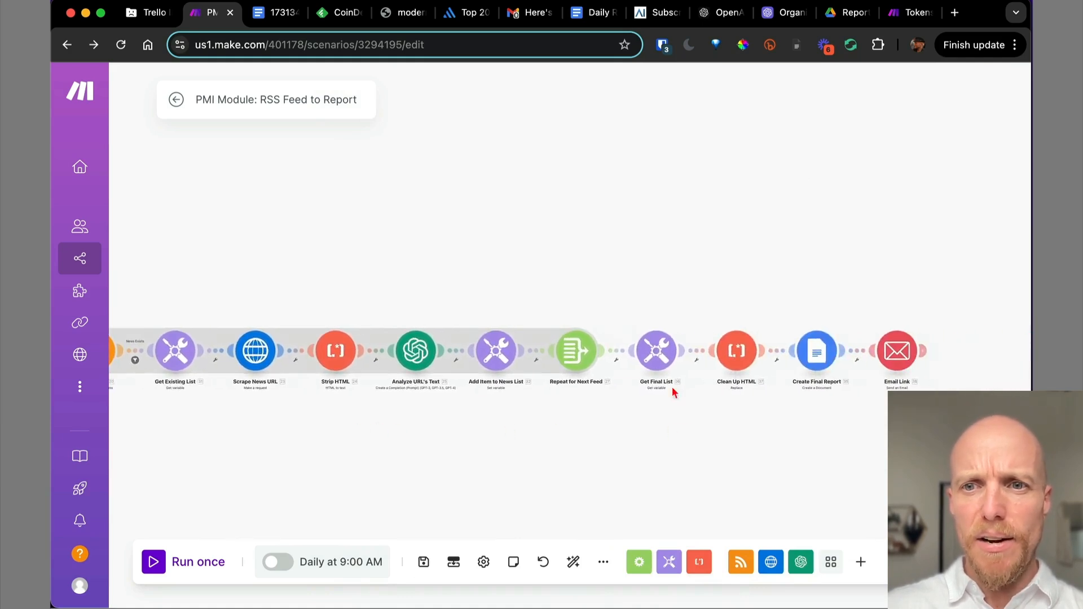
click(816, 351)
Check the Create Final Report content mapping options and its advanced settings toggle.
scroll(694, 343, down, 1)
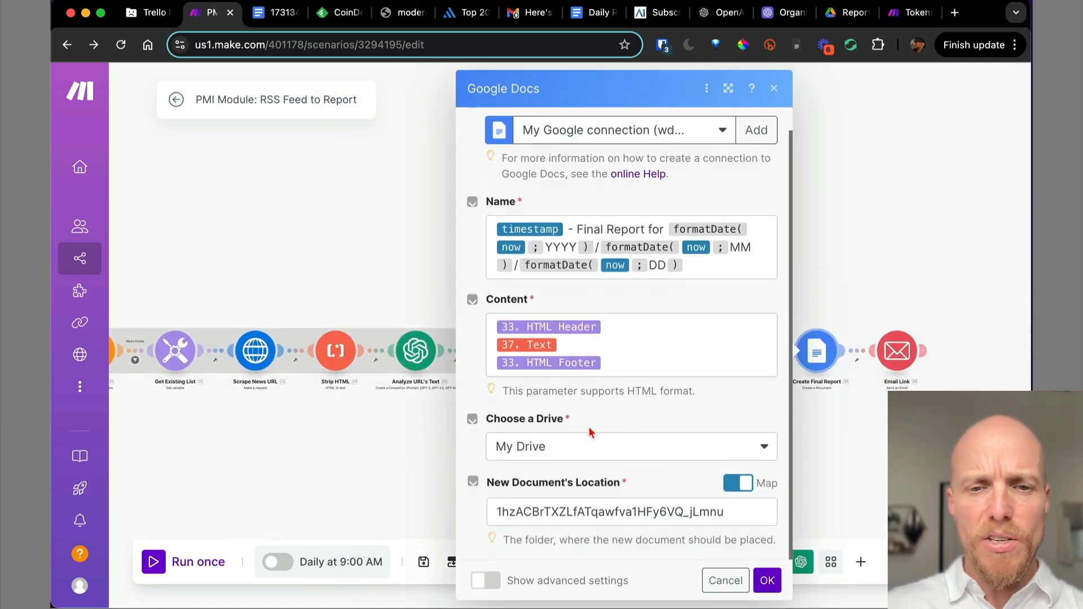
click(614, 329)
click(545, 560)
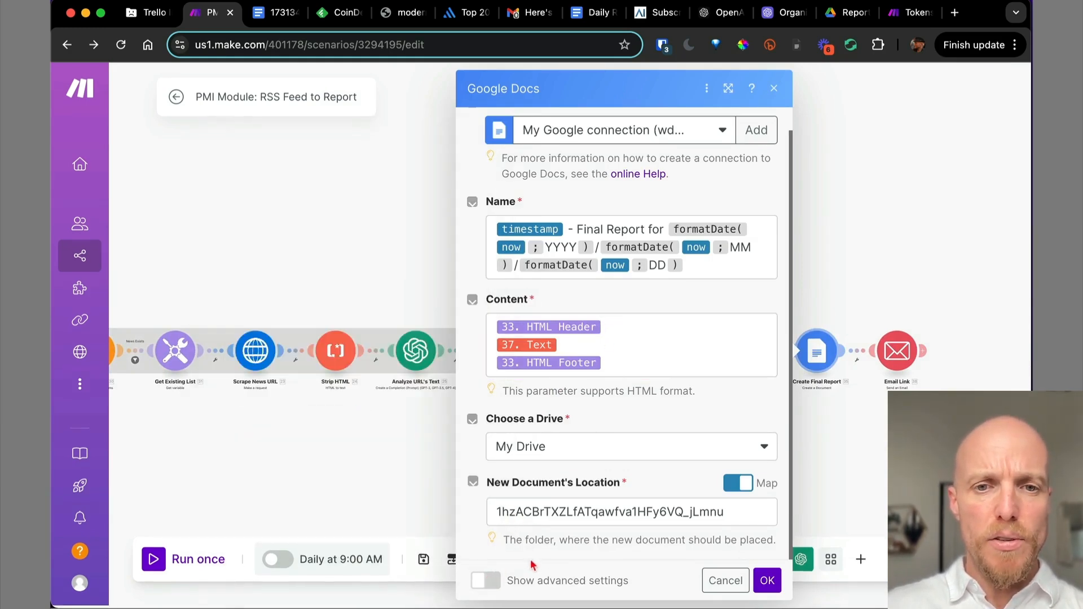
click(488, 582)
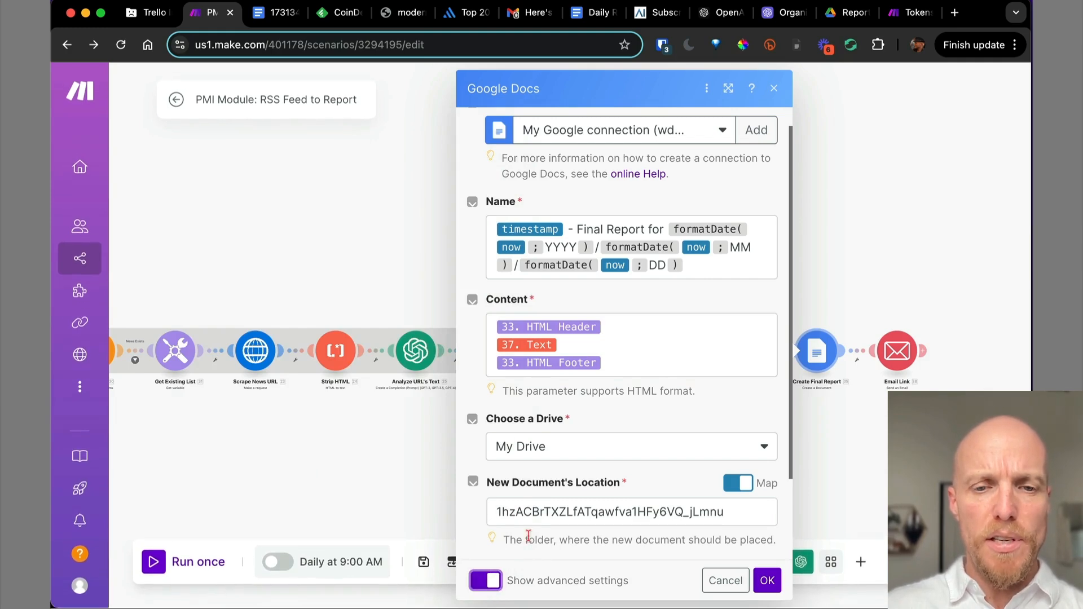
scroll(530, 541, down, 2)
click(485, 580)
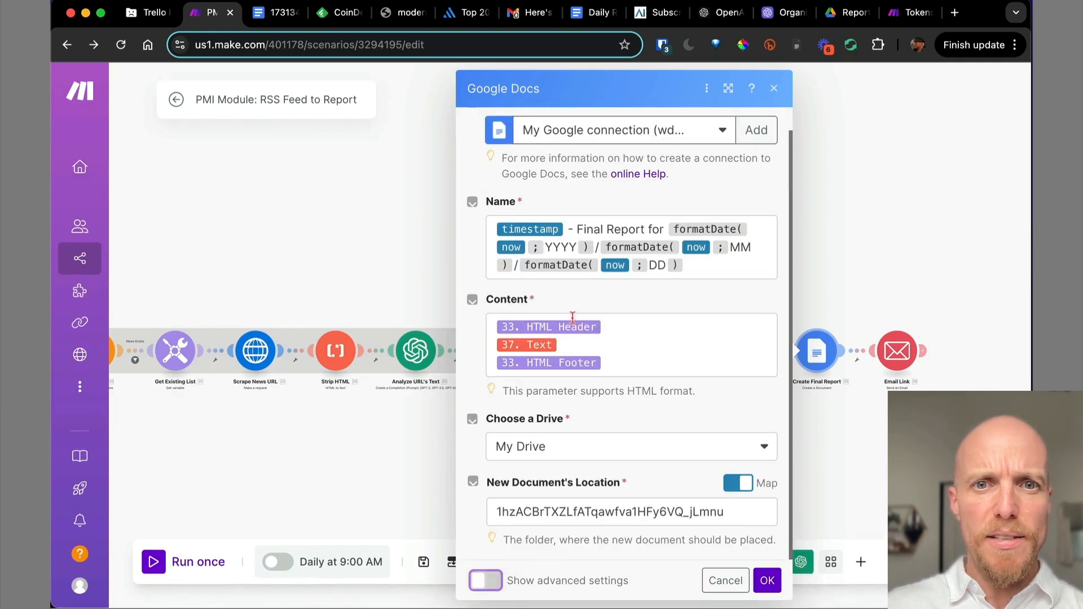
Review the HTML Header, Text and HTML Footer content items, then close the settings.
drag(605, 326, 514, 326)
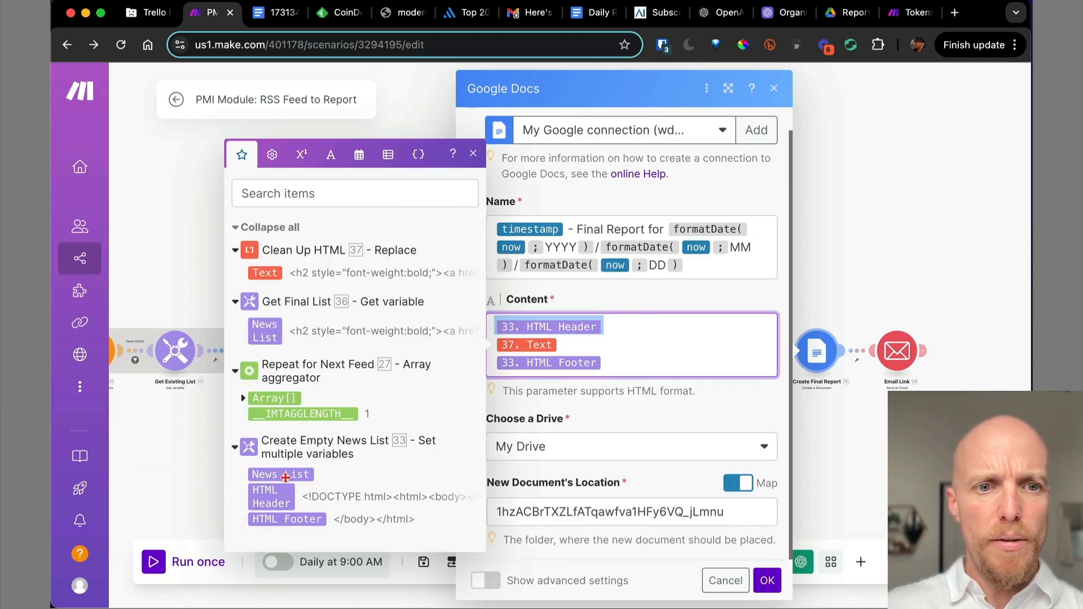
click(572, 339)
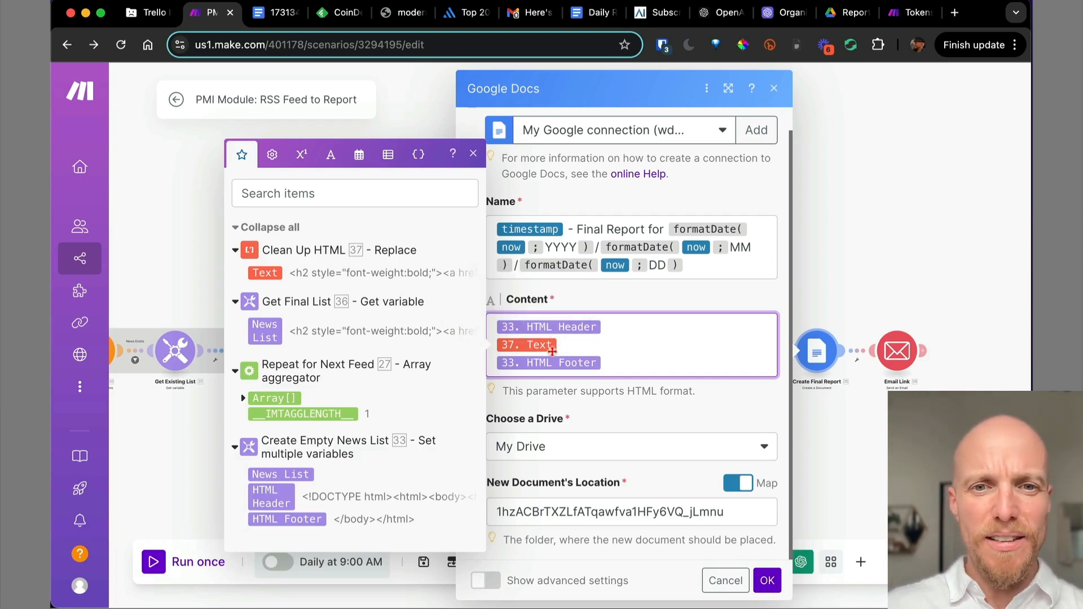
drag(618, 366, 503, 365)
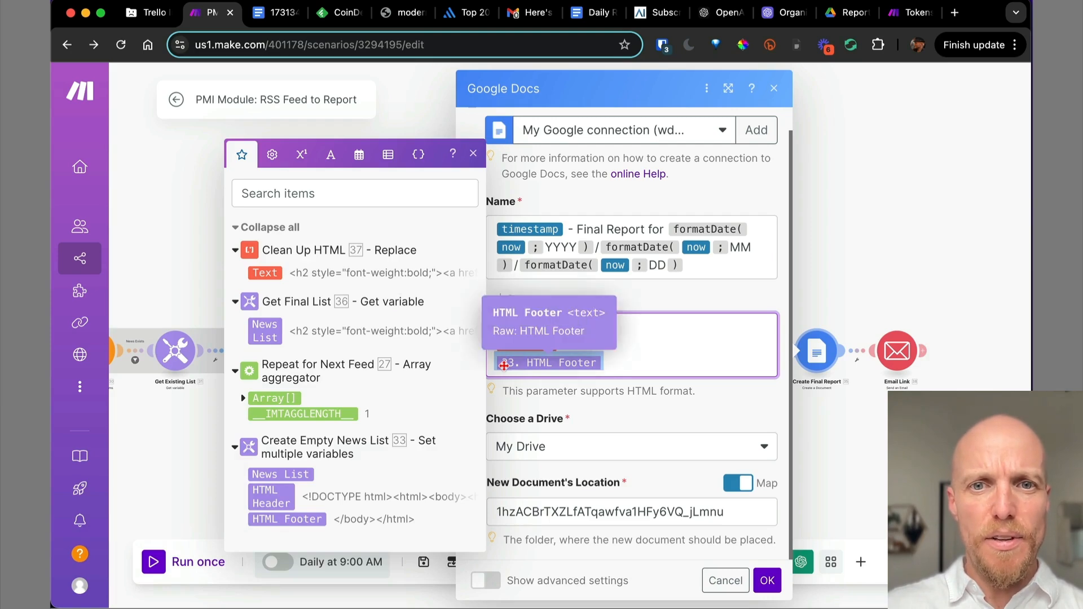
click(767, 580)
drag(554, 459, 824, 413)
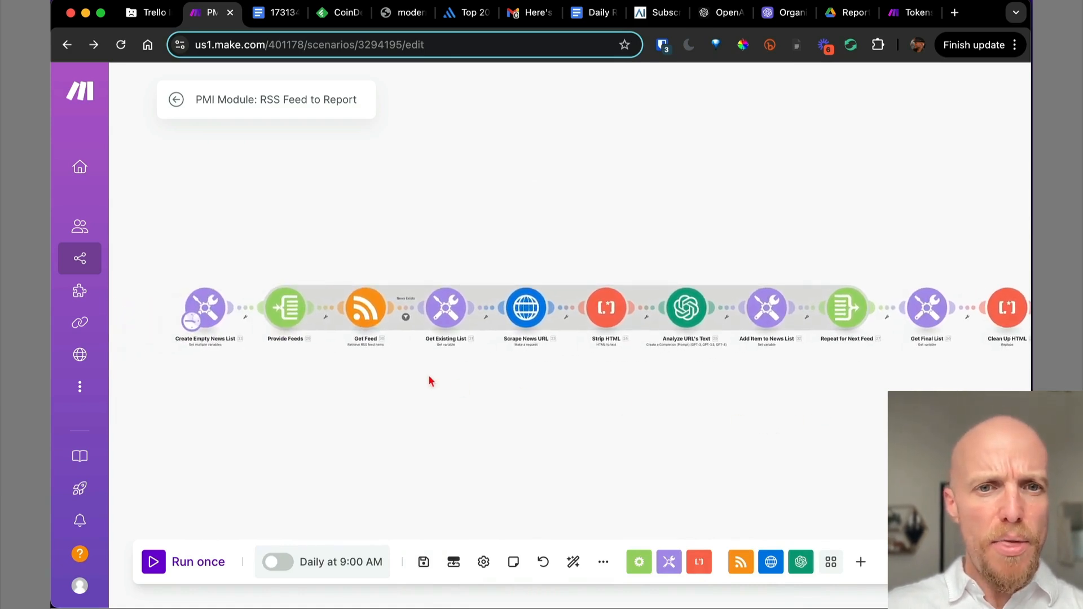
Zoom in and open the menu on the Get Feed to Get Existing List link.
scroll(387, 350, up, 10)
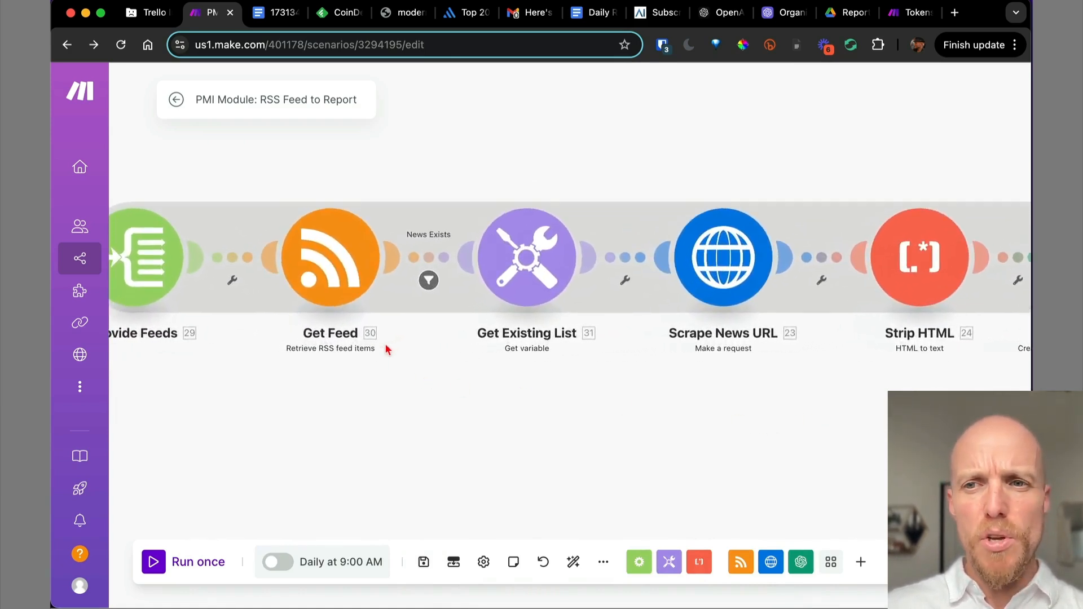
scroll(387, 349, down, 5)
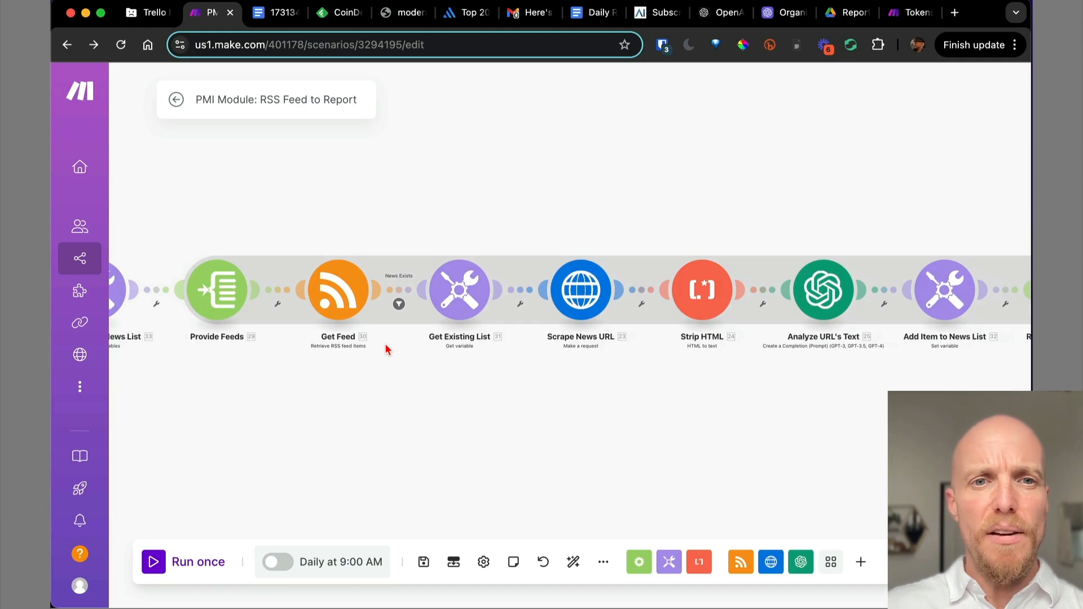
scroll(386, 350, up, 5)
scroll(386, 350, down, 5)
scroll(386, 349, up, 6)
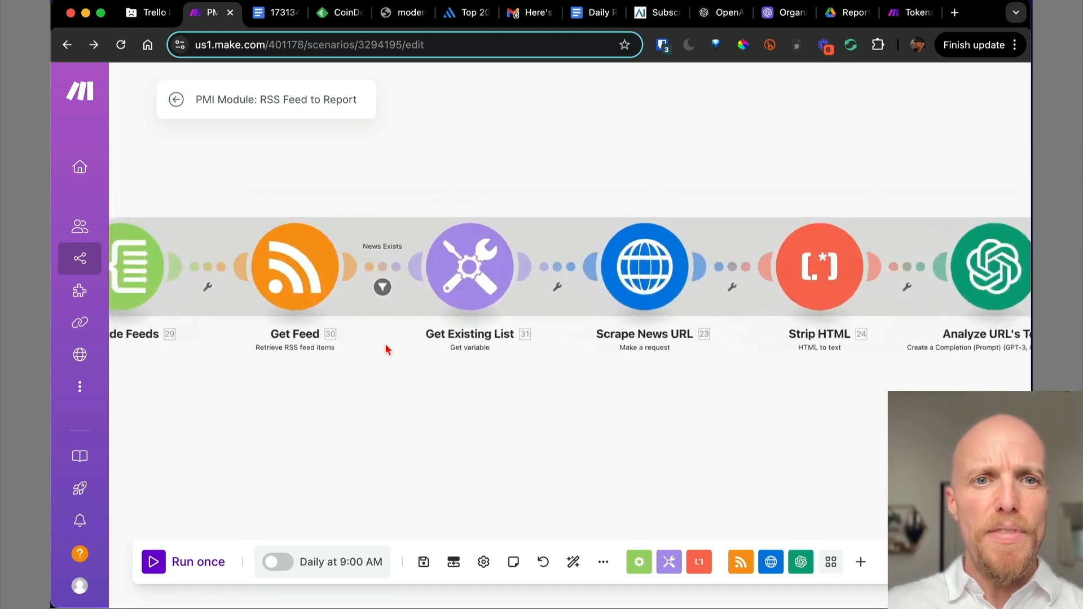
scroll(386, 349, up, 3)
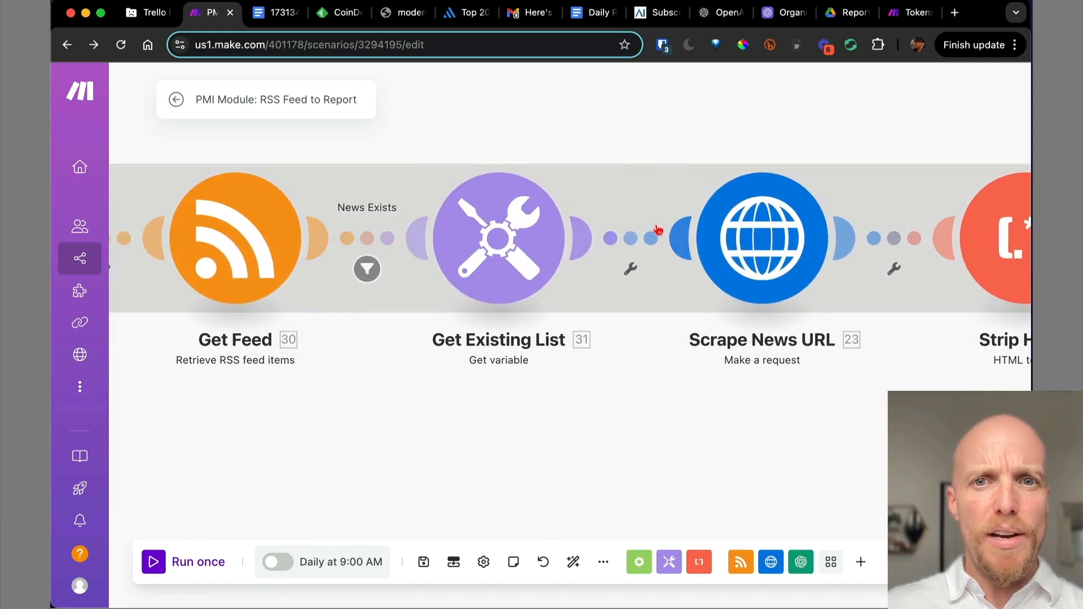
click(364, 240)
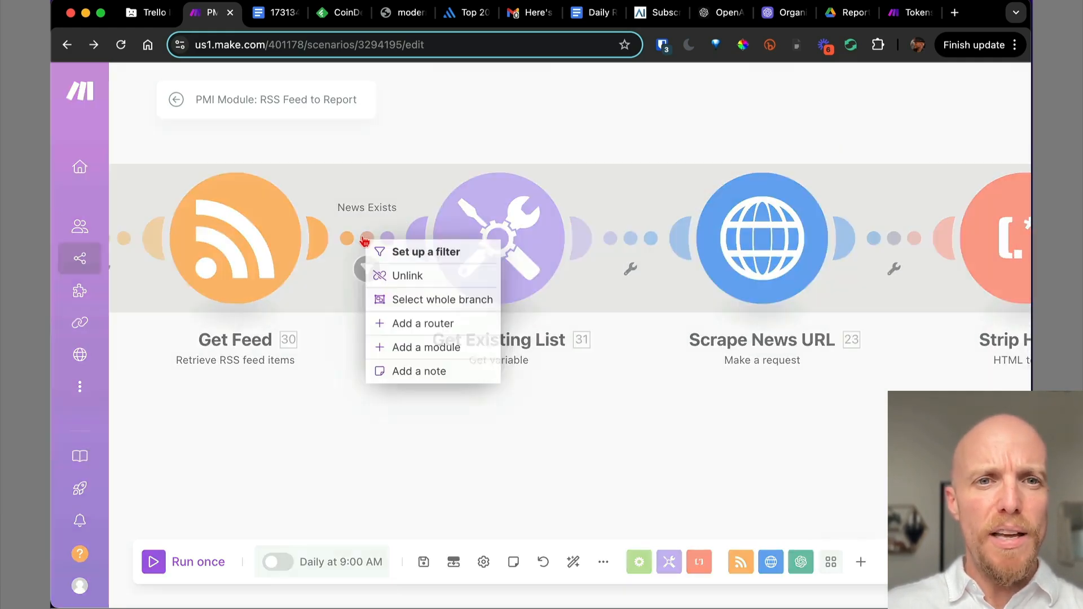
Review the News Exists filter's label and its title 'Exists' condition, then cancel without changes.
click(383, 252)
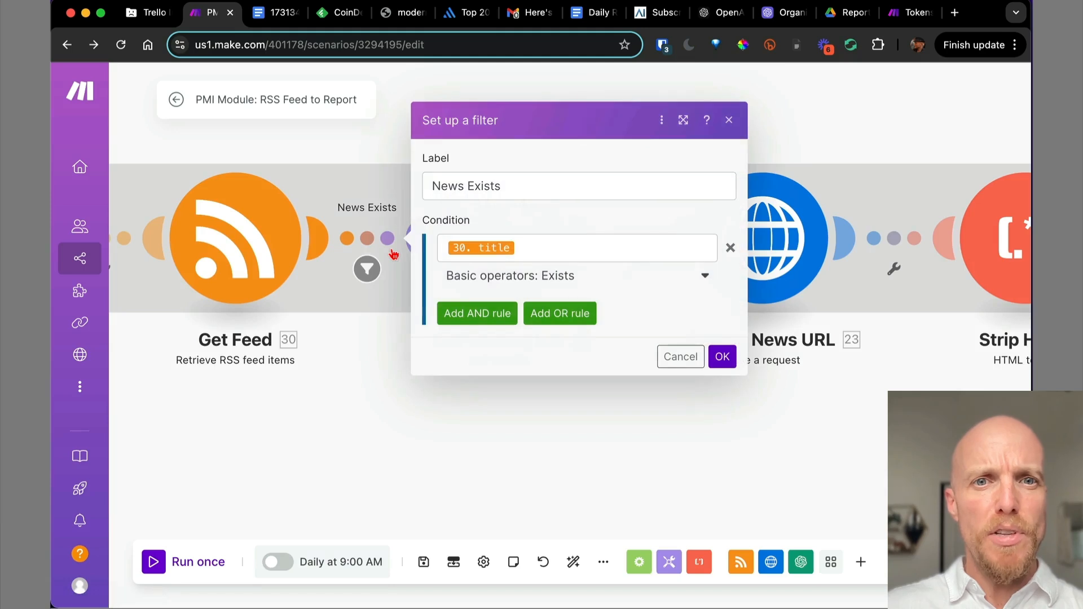
click(512, 184)
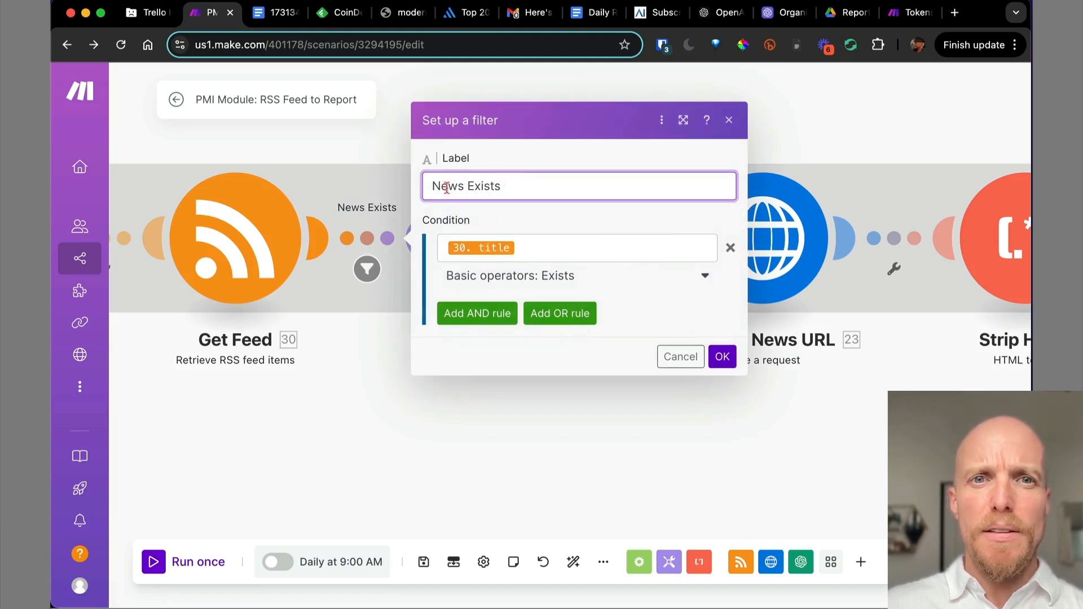
drag(431, 186, 512, 196)
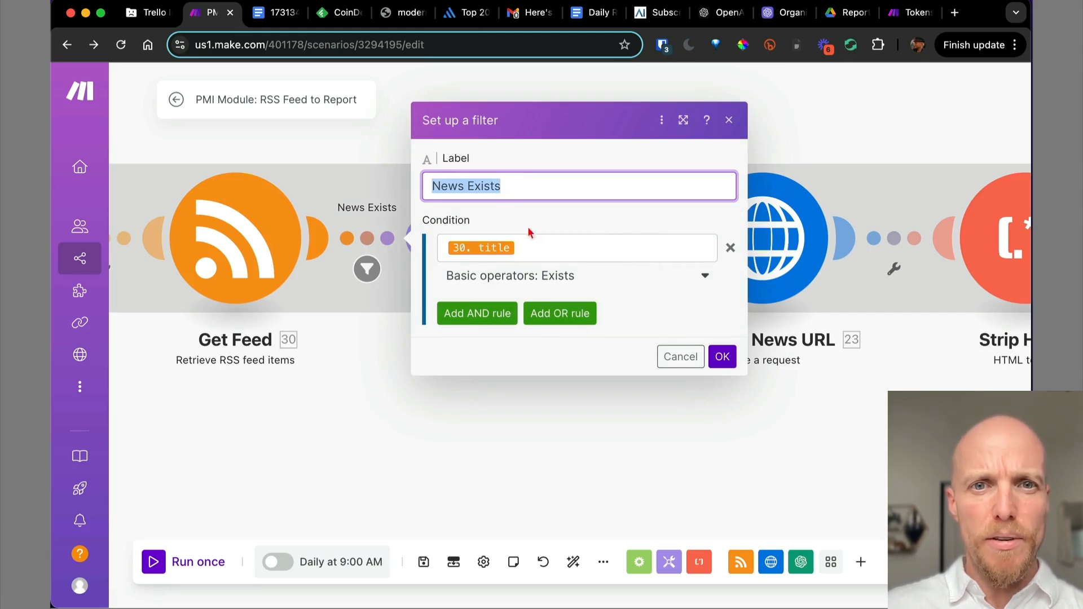
click(548, 245)
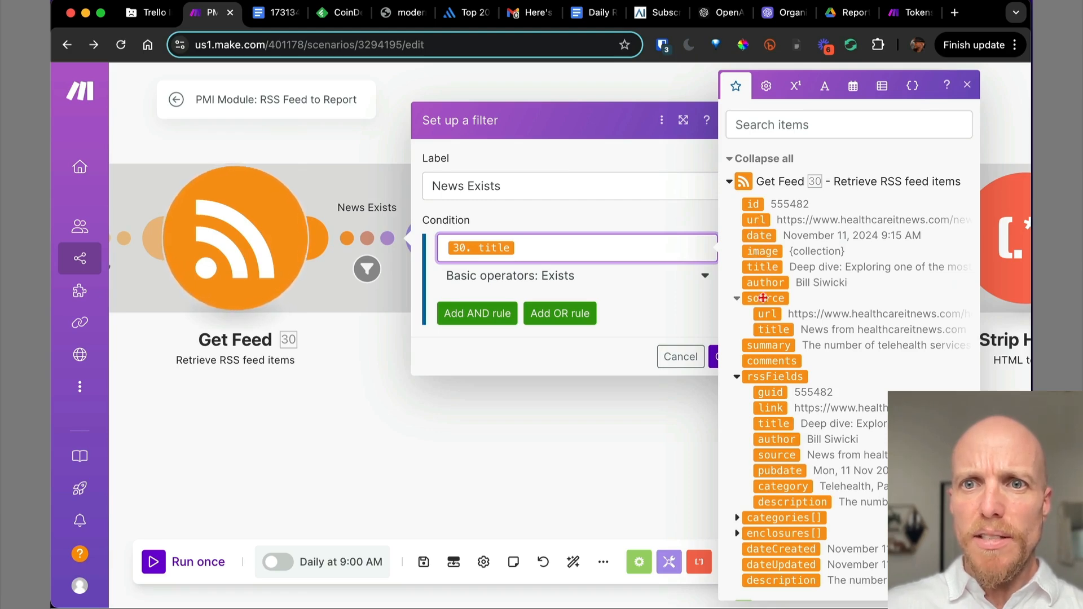
click(604, 278)
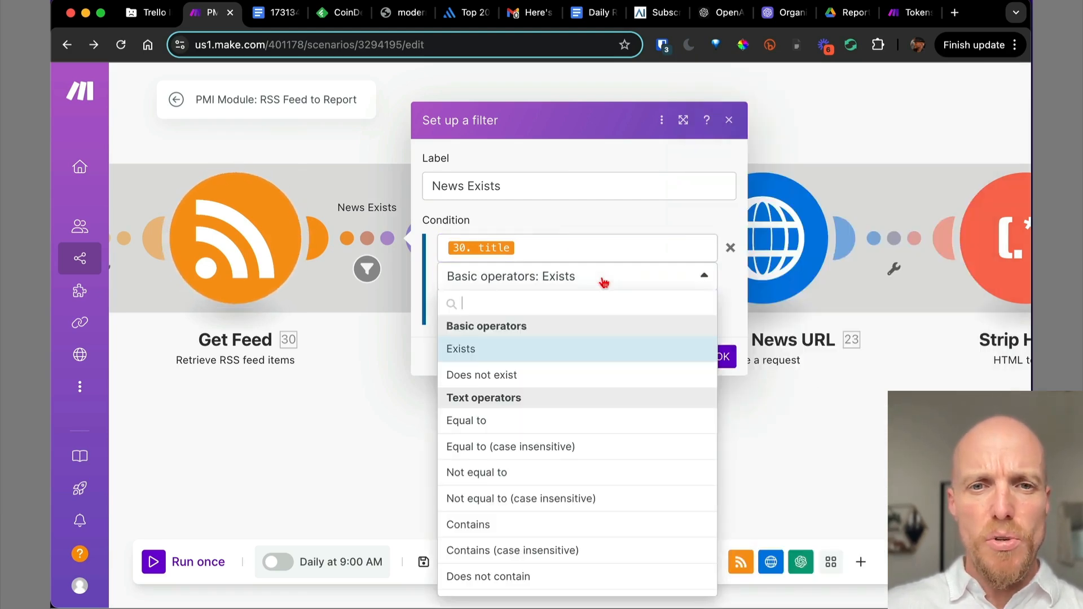
click(584, 225)
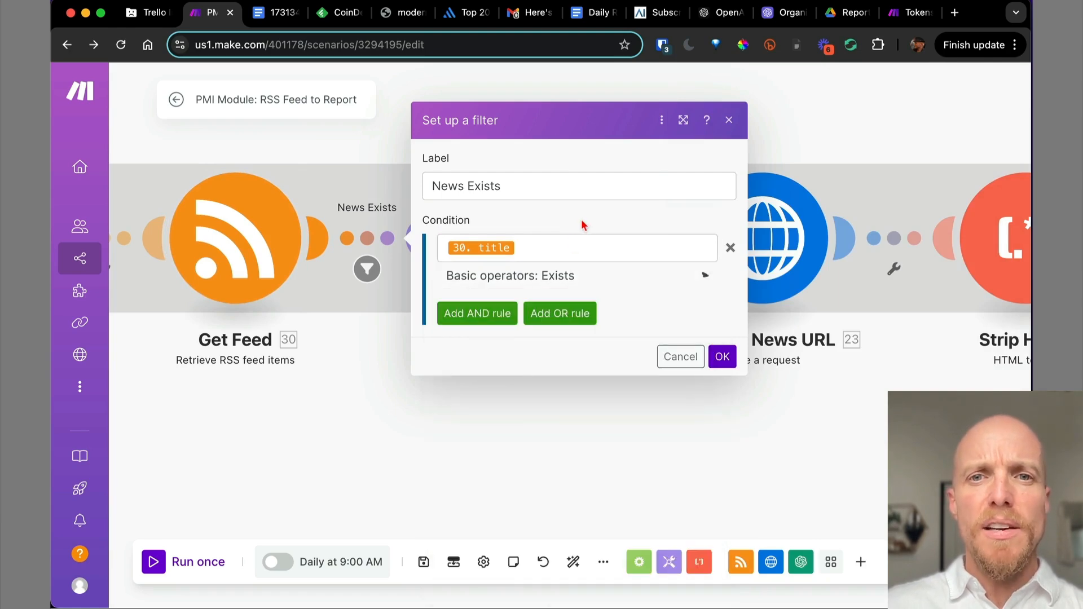
click(681, 358)
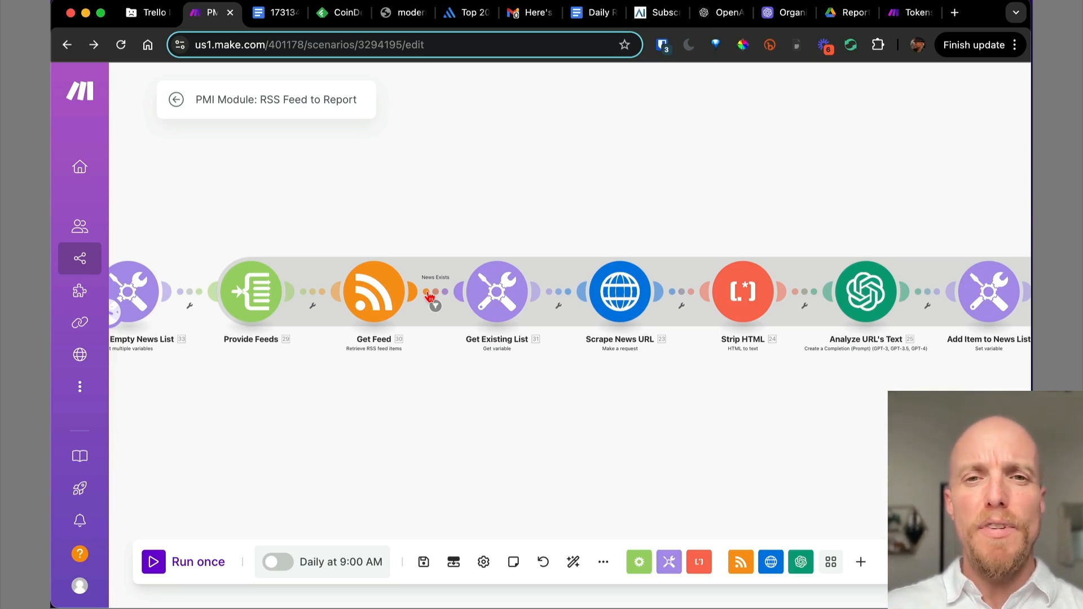
Bring Create Final Report into view and open the menu of the link from Clean Up HTML.
scroll(429, 297, down, 5)
drag(505, 345, 397, 331)
scroll(397, 331, down, 3)
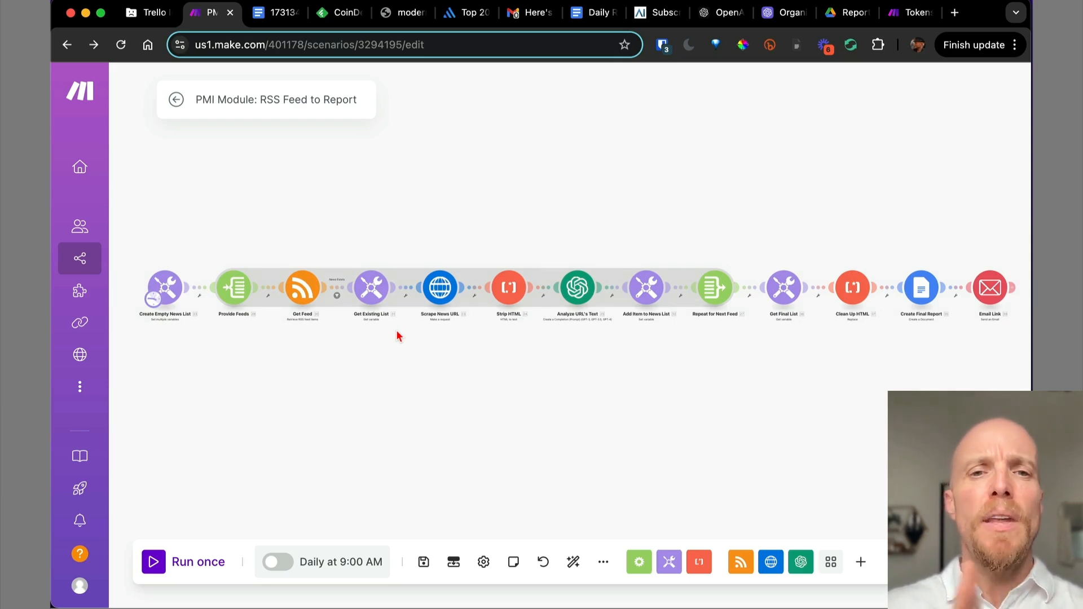
drag(820, 258, 620, 247)
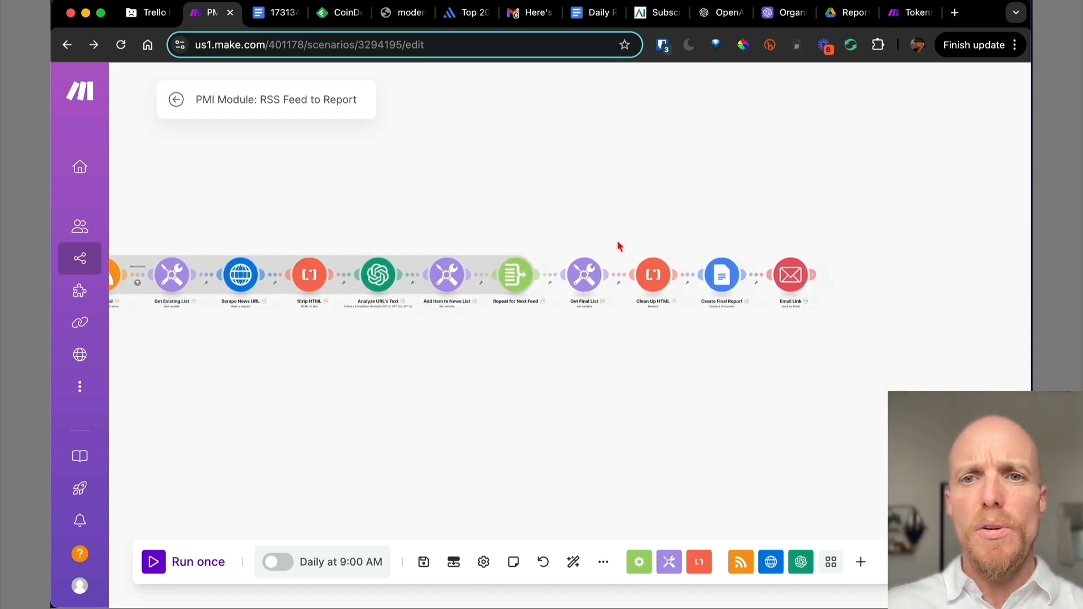
click(715, 279)
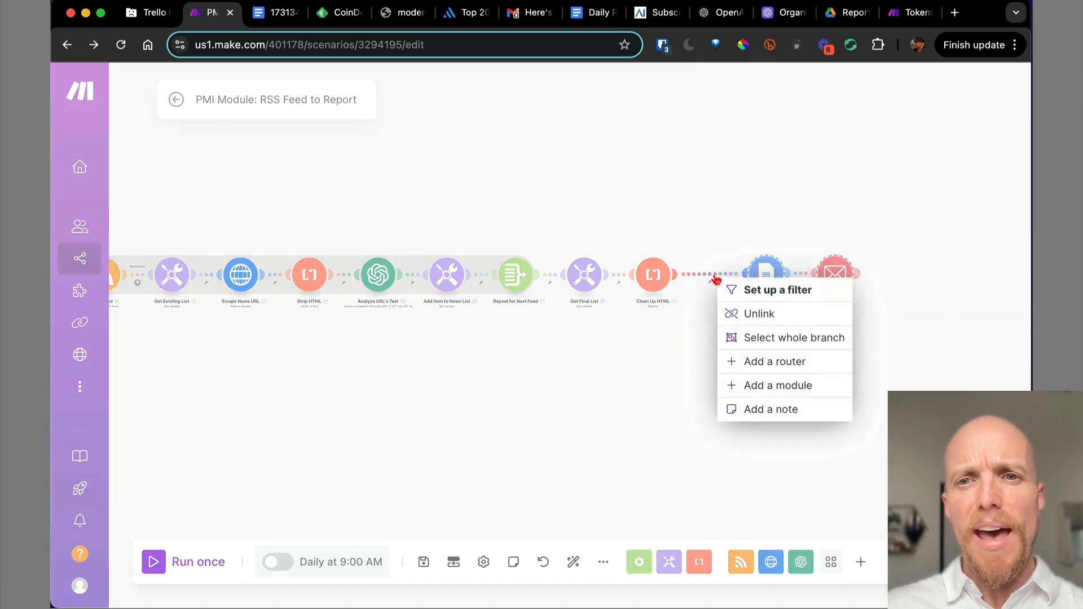
Insert a router before Create Final Report with an empty second route, then view the Daily Report.
click(765, 367)
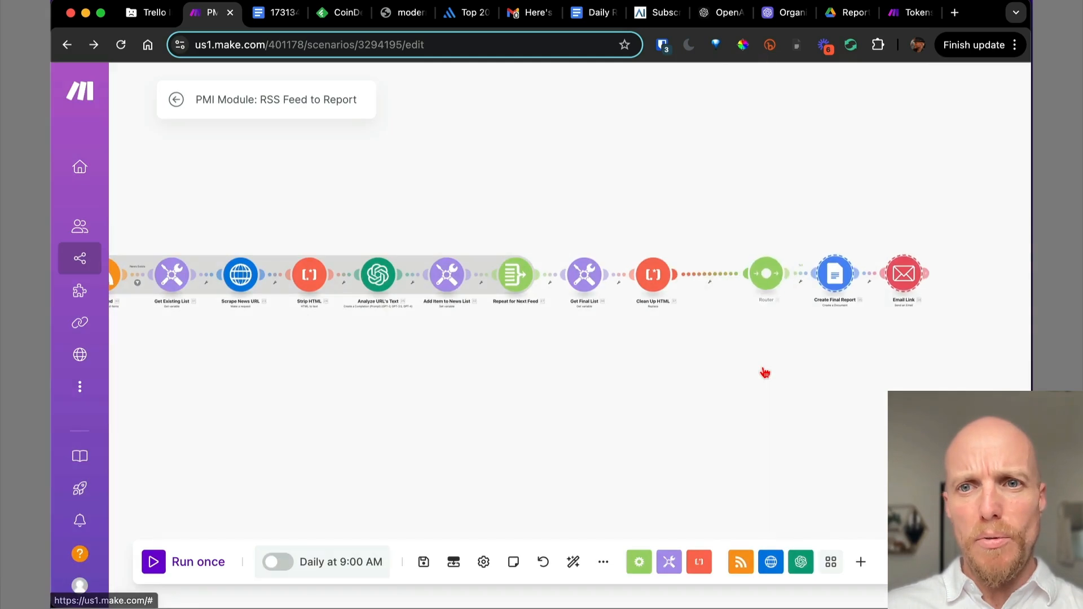
click(765, 277)
drag(653, 275, 664, 228)
drag(835, 240, 835, 191)
drag(892, 268, 918, 174)
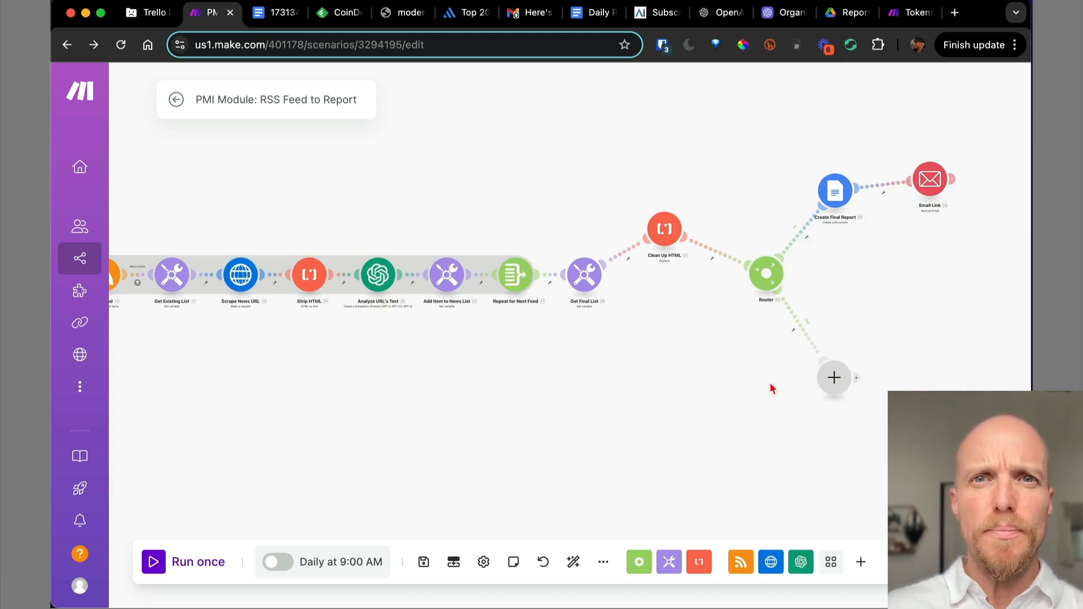
click(585, 14)
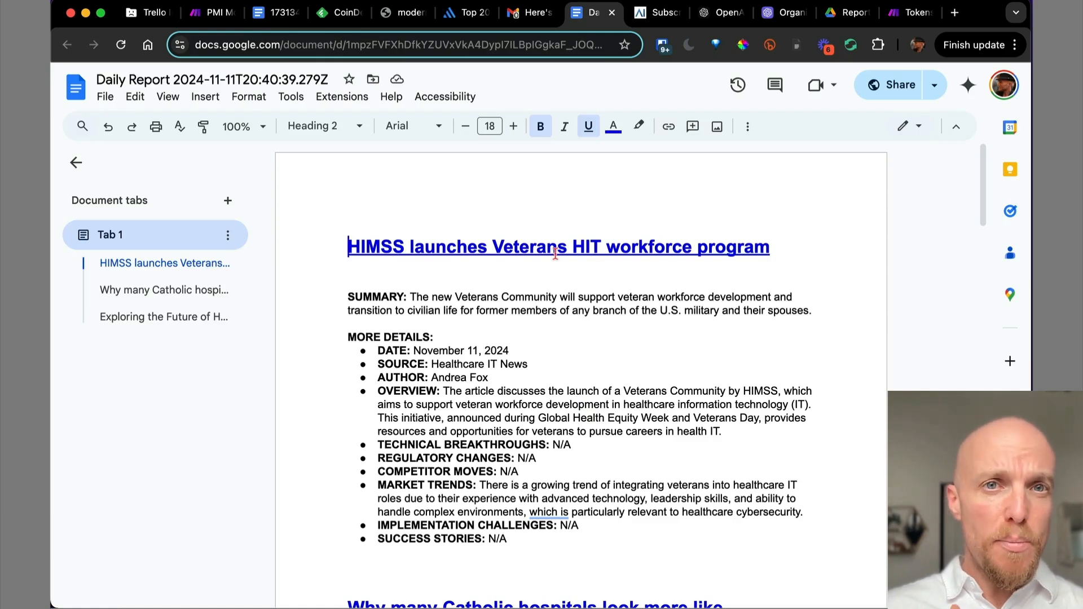
Go back from the Daily Report document to the Make scenario editor.
click(215, 15)
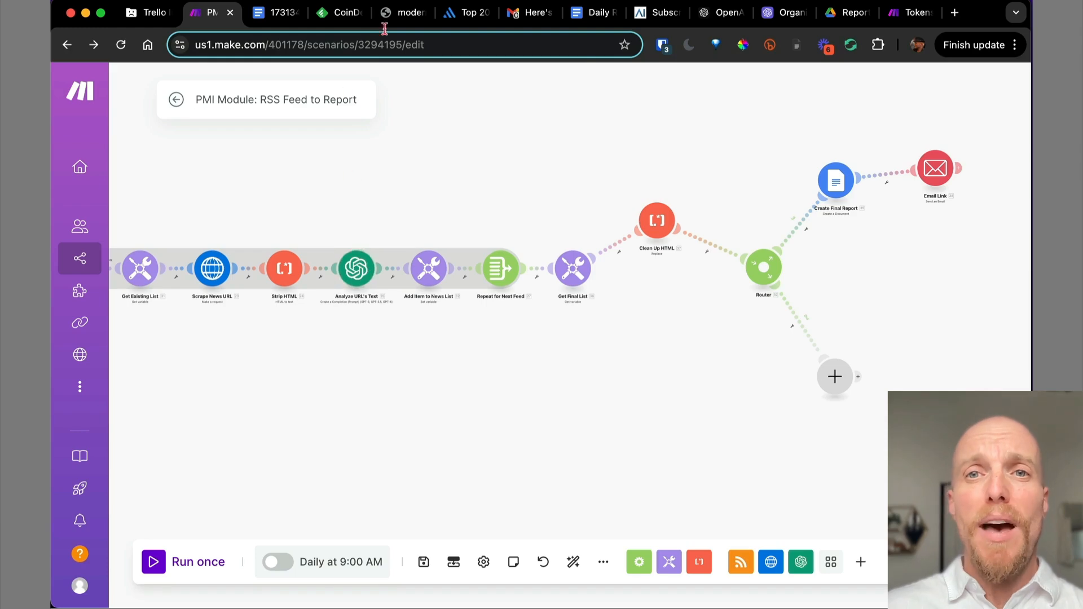
Browse the RAIZOR subscribe page's daily AI newsletter signup box and podcast episodes.
click(653, 17)
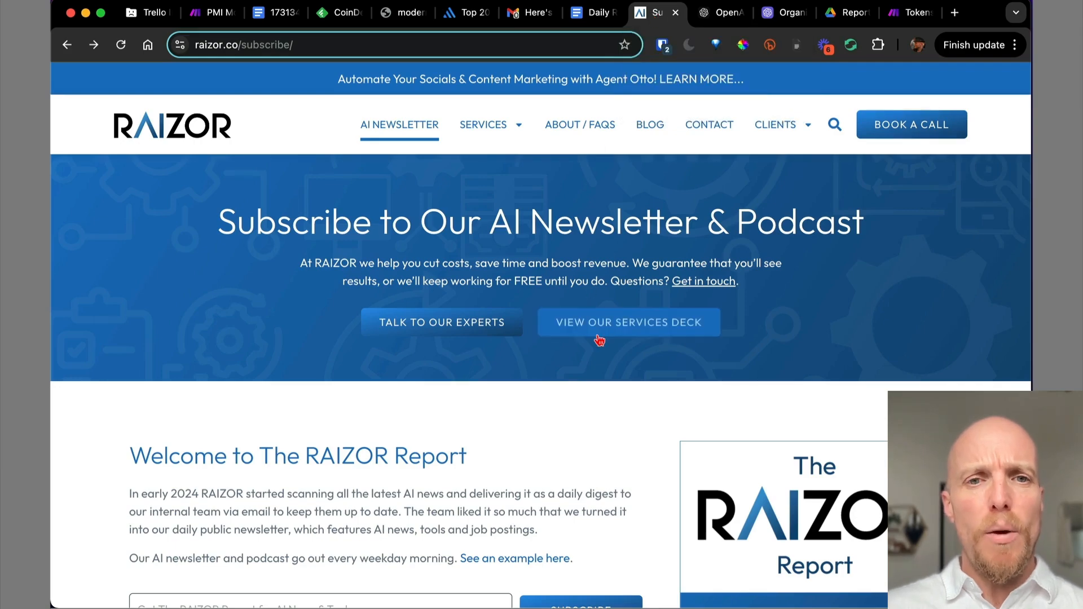
scroll(599, 339, down, 2)
scroll(599, 340, up, 2)
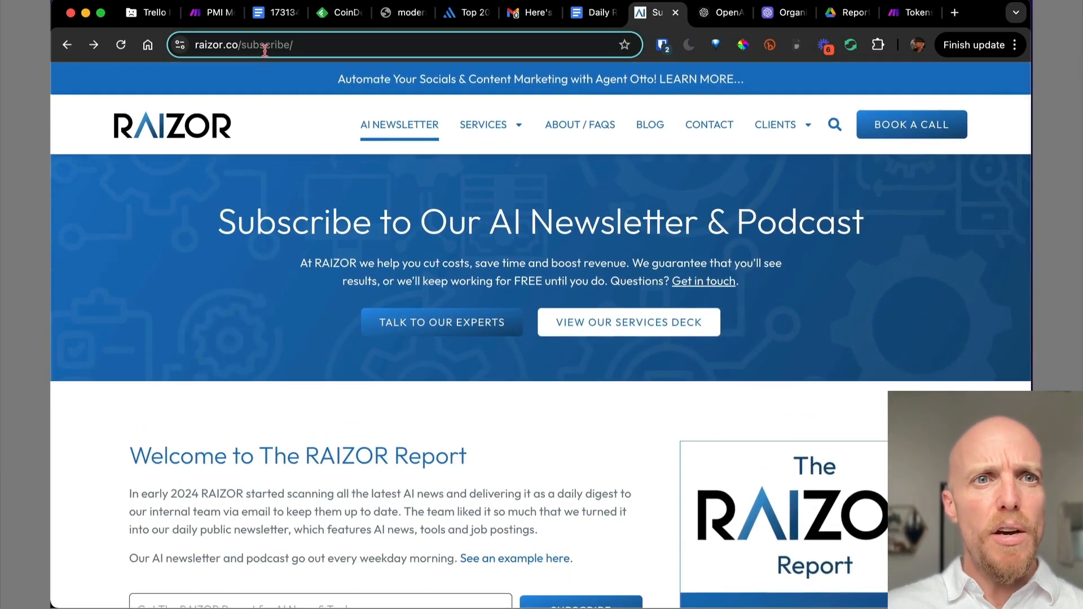
scroll(491, 412, down, 10)
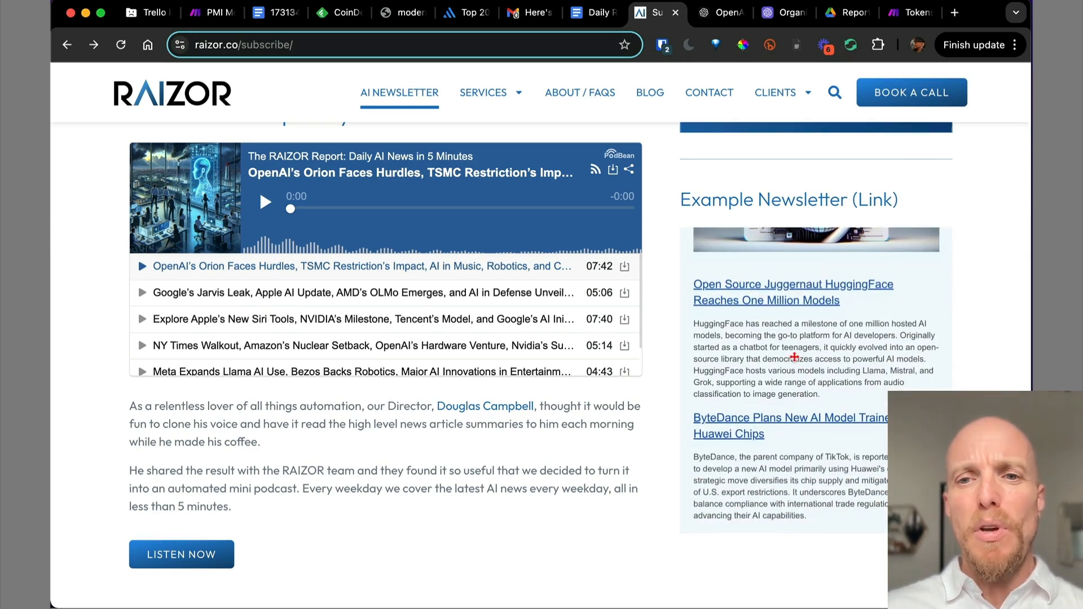
scroll(795, 356, down, 3)
scroll(794, 357, up, 5)
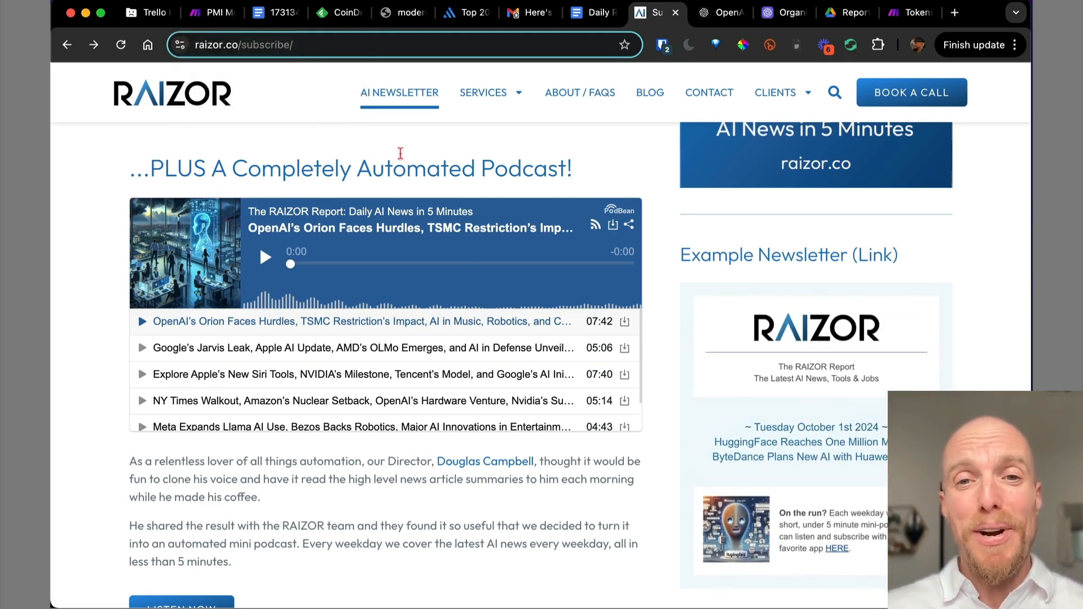
scroll(401, 152, up, 5)
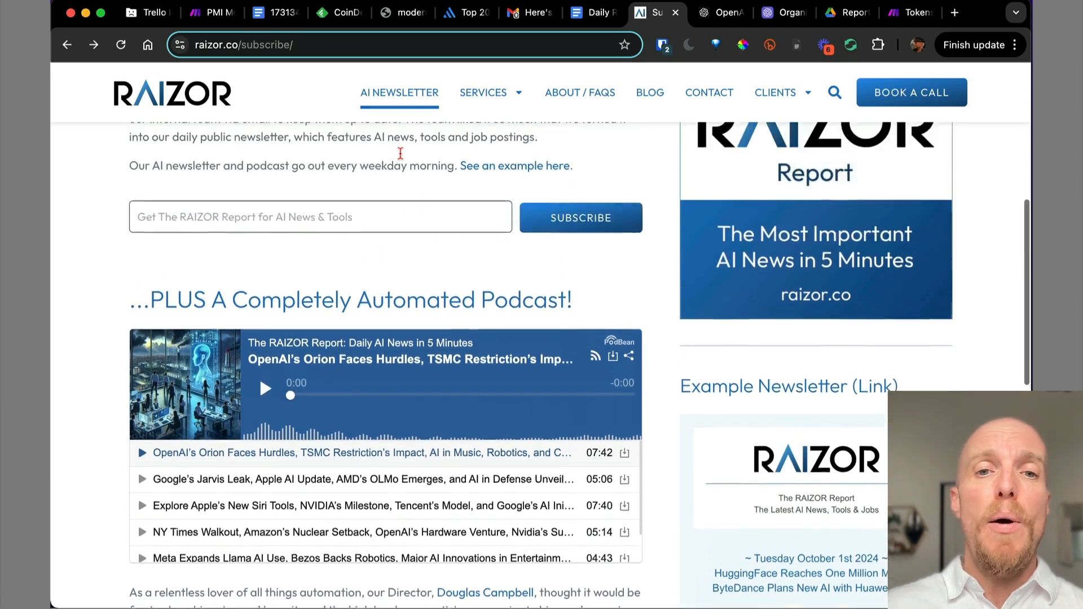